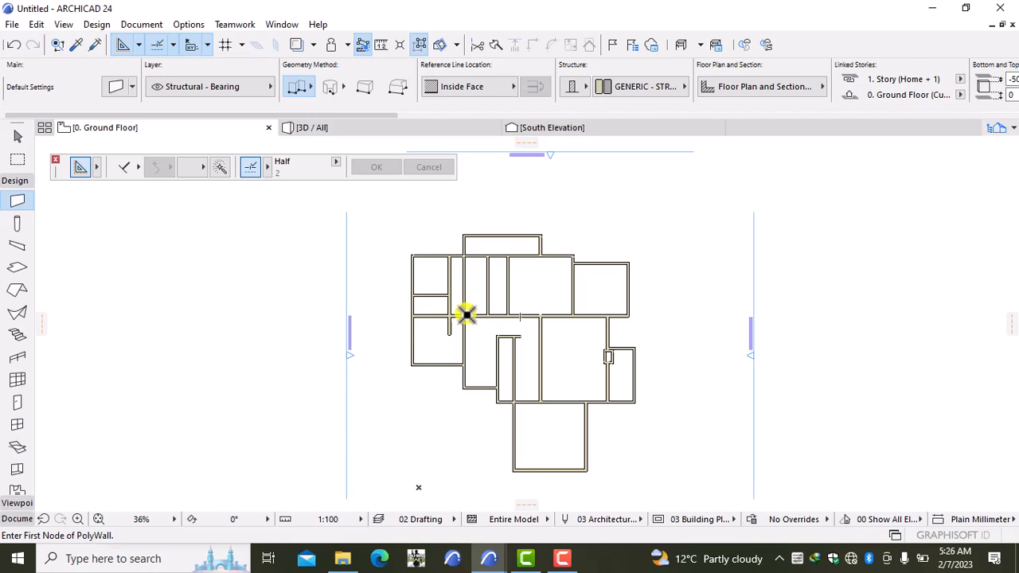
- Select all the existing walls of the ground floor plan and delete them
middle_click_drag(536, 425, 537, 382)
scroll(471, 327, "down", 2)
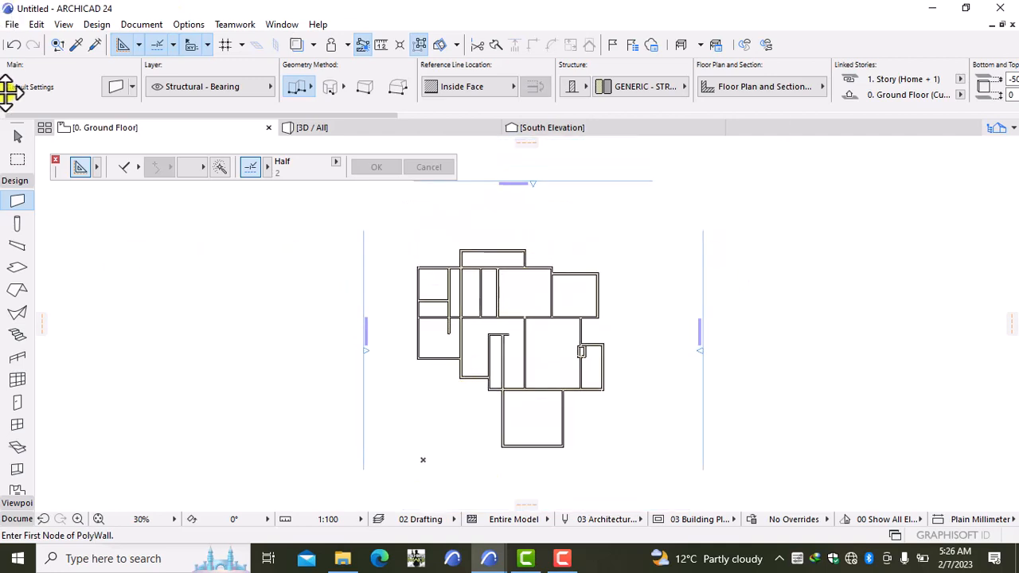
left_click(16, 136)
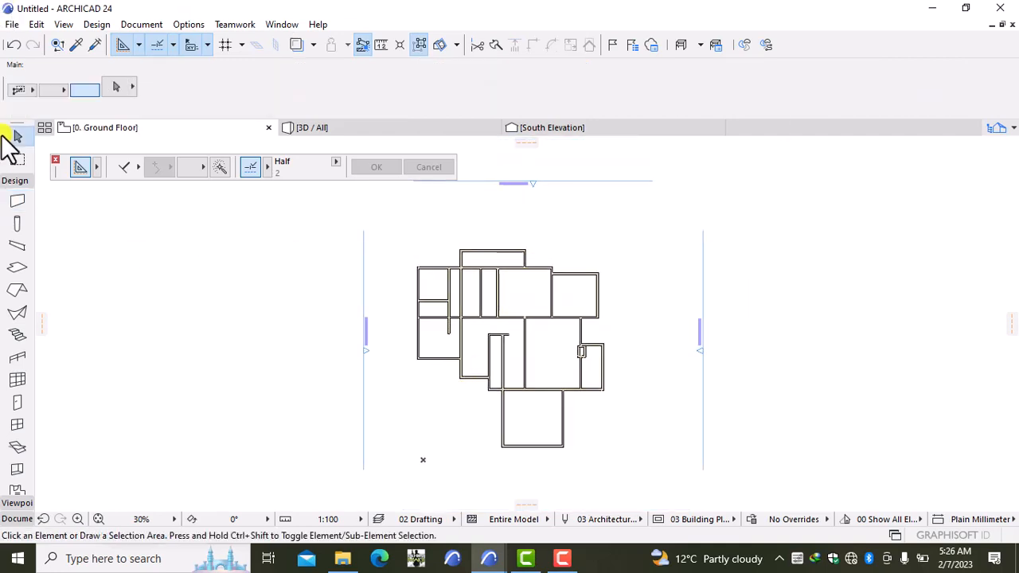
left_click(383, 203)
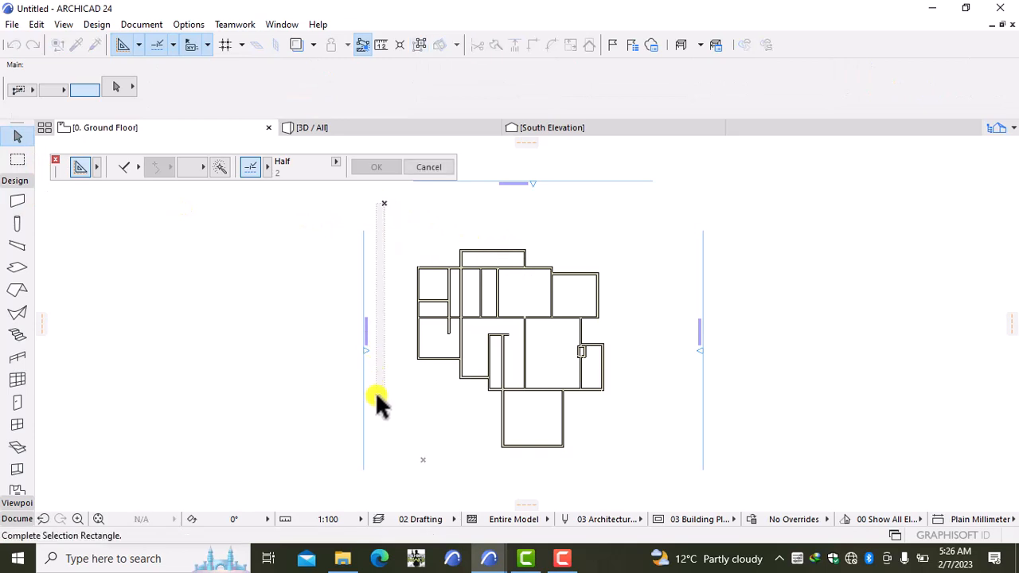
left_click(657, 468)
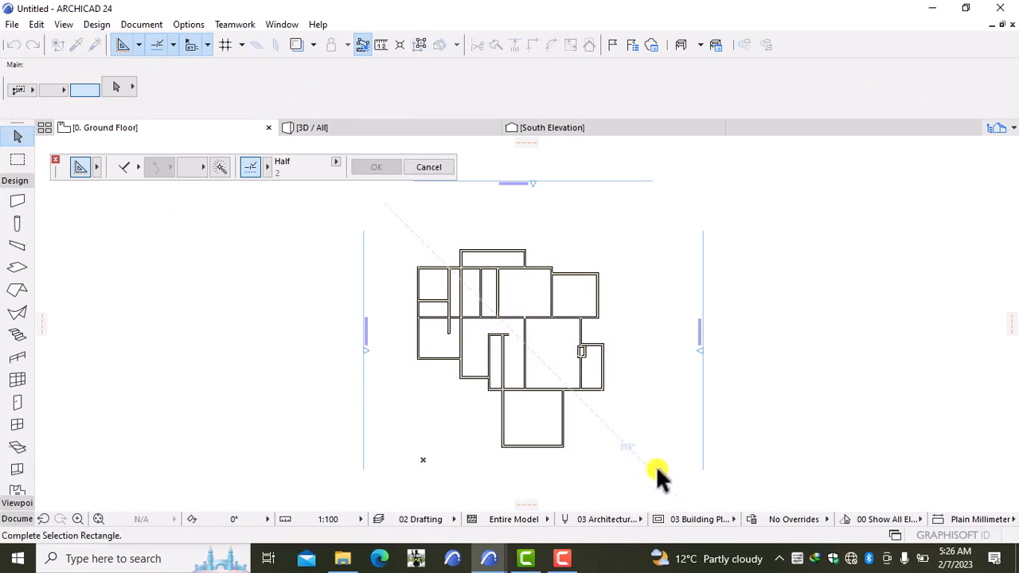
key("Delete")
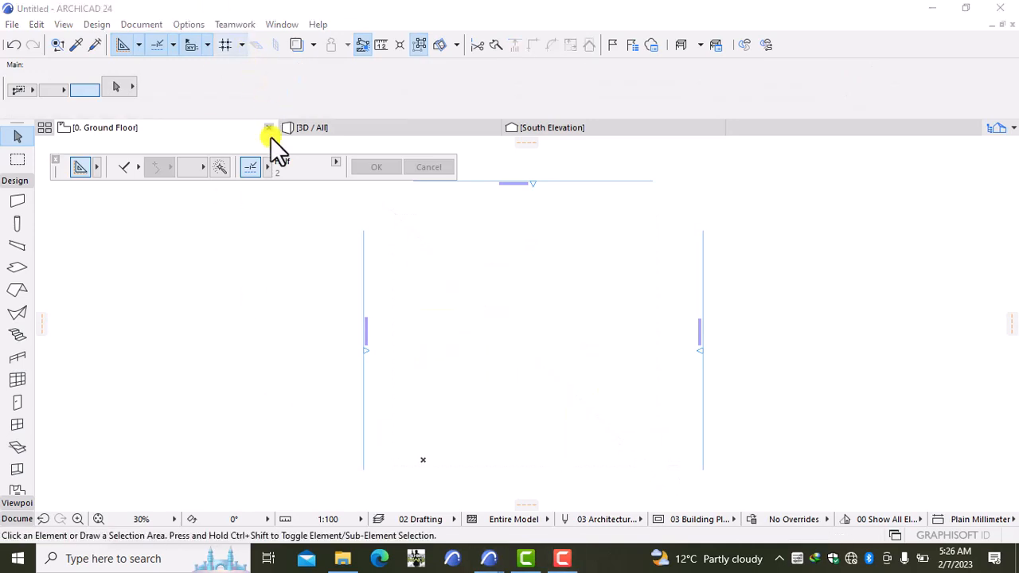
- Check the length unit and decimals in the project's working units and accept them
left_click(183, 25)
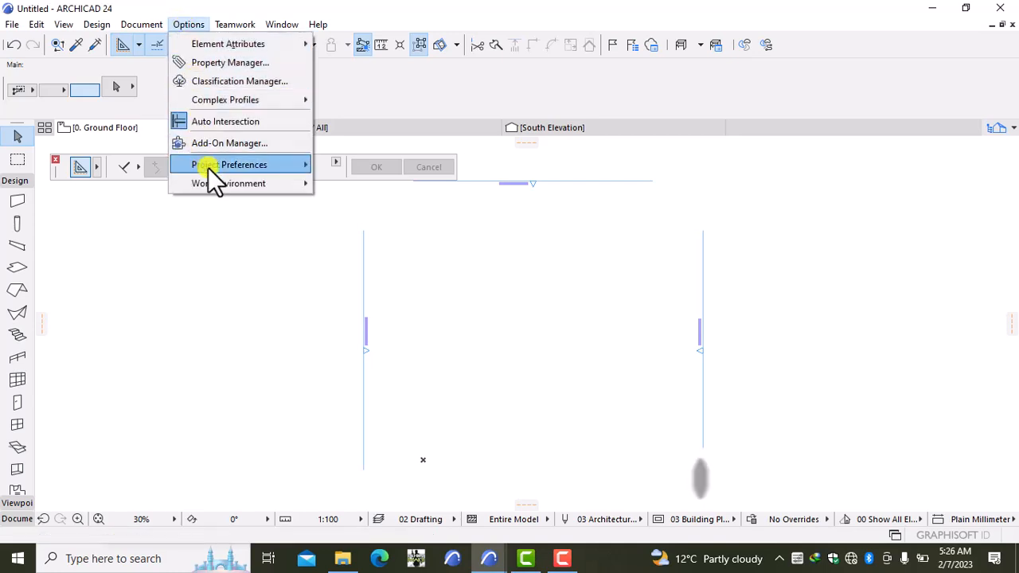
mouse_move(208, 167)
left_click(376, 167)
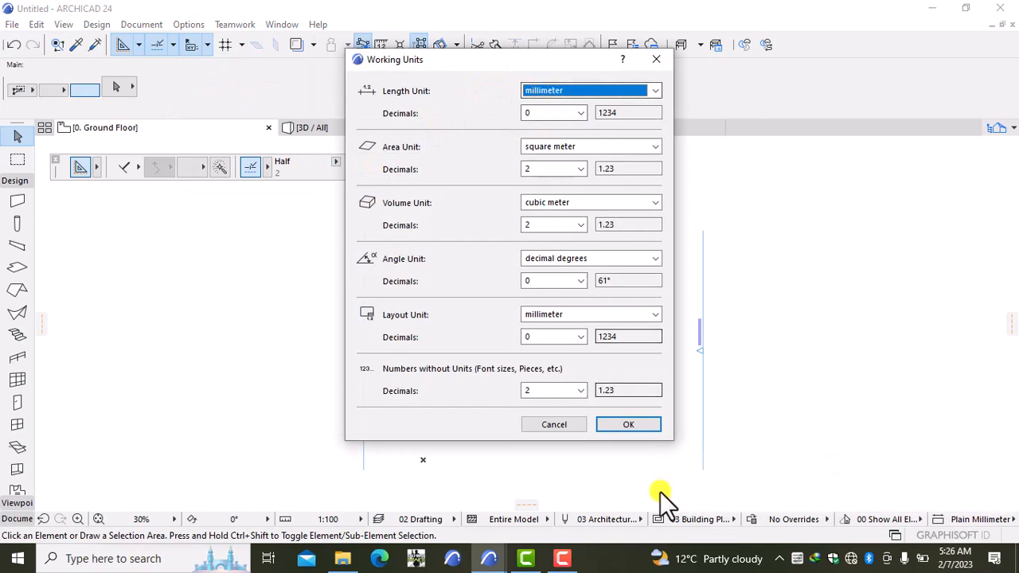
left_click(646, 427)
- Check the linear dimension unit and decimals in the project's dimension preferences and accept them
left_click(190, 24)
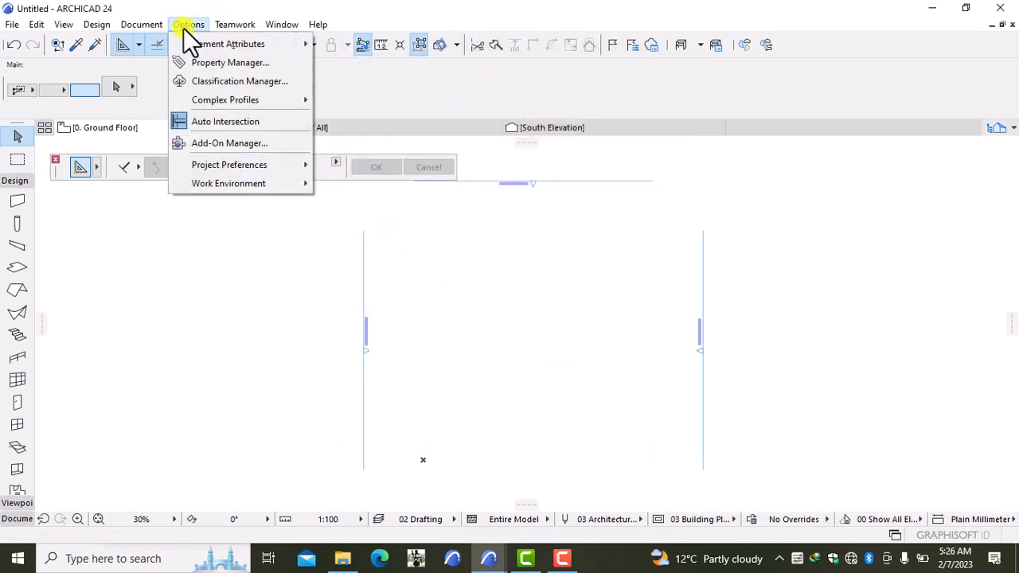
mouse_move(233, 161)
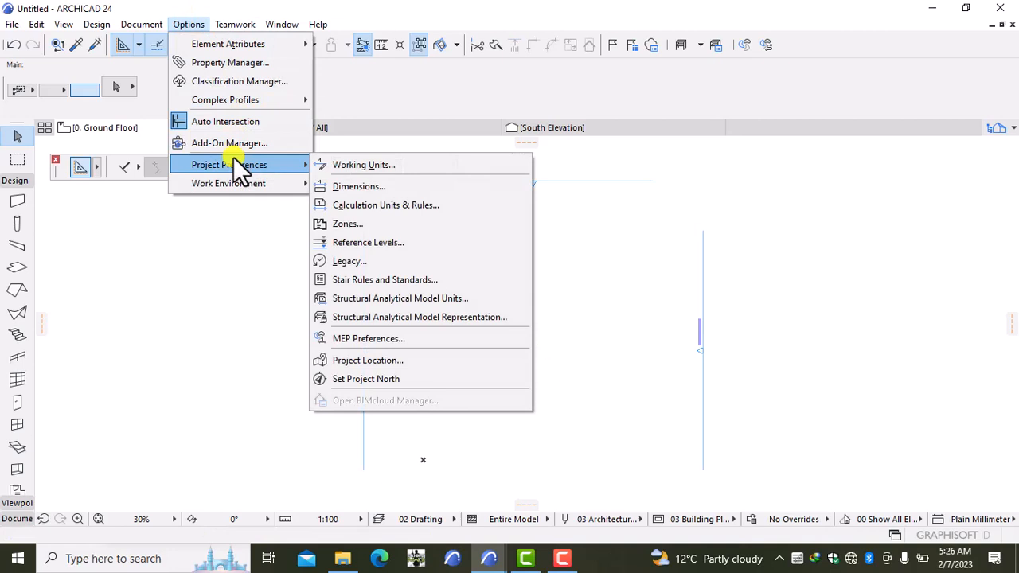
left_click(333, 187)
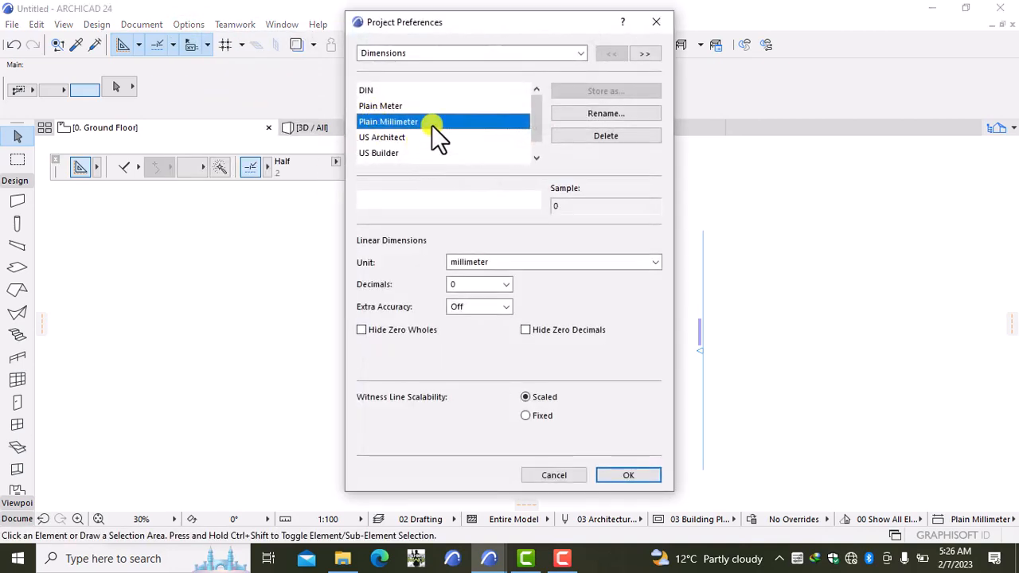
left_click(639, 475)
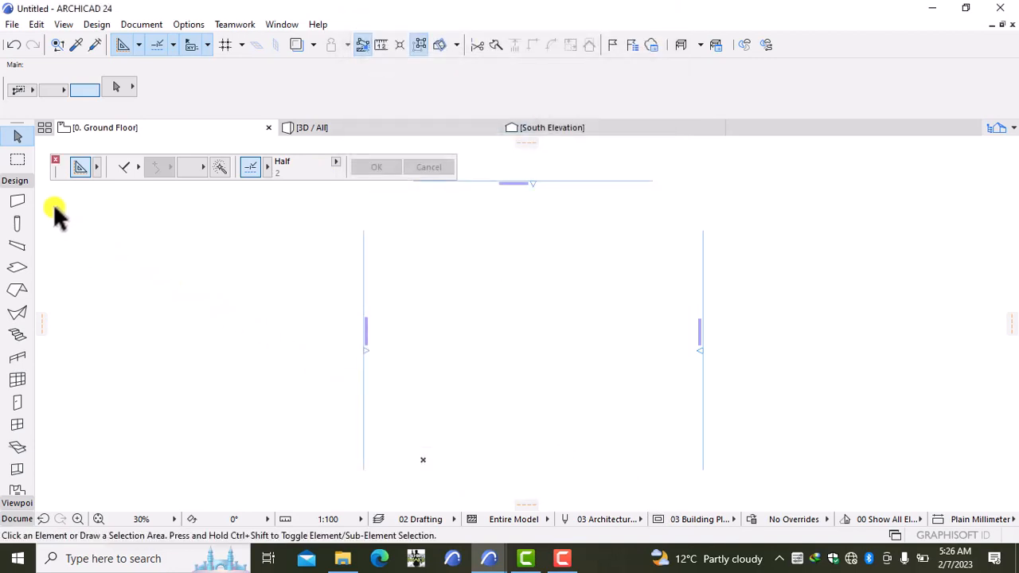
- Activate the Wall tool and set the default wall's top offset to -500 mm from its linked story
double_click(14, 200)
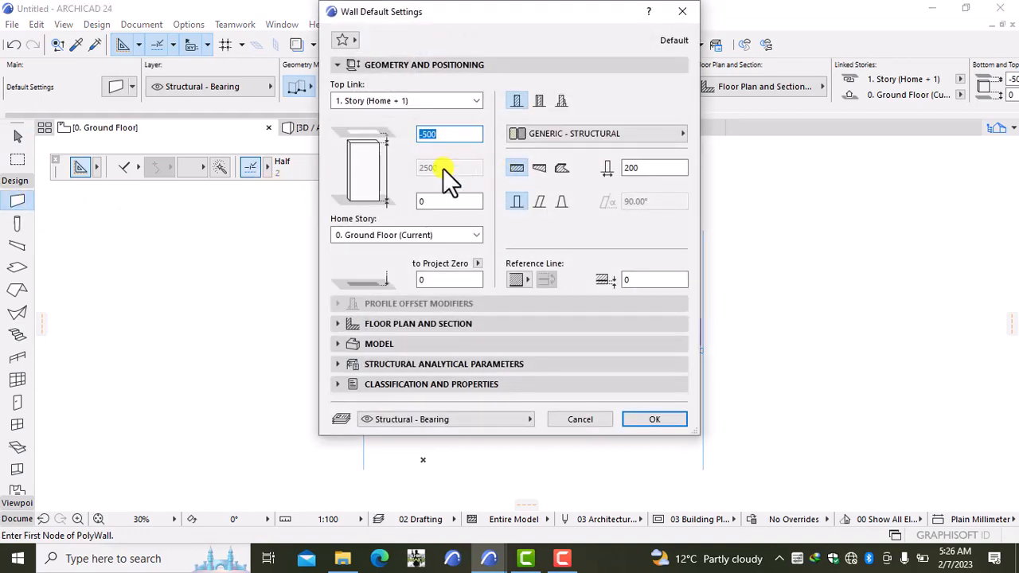
key("BackSpace")
type("0")
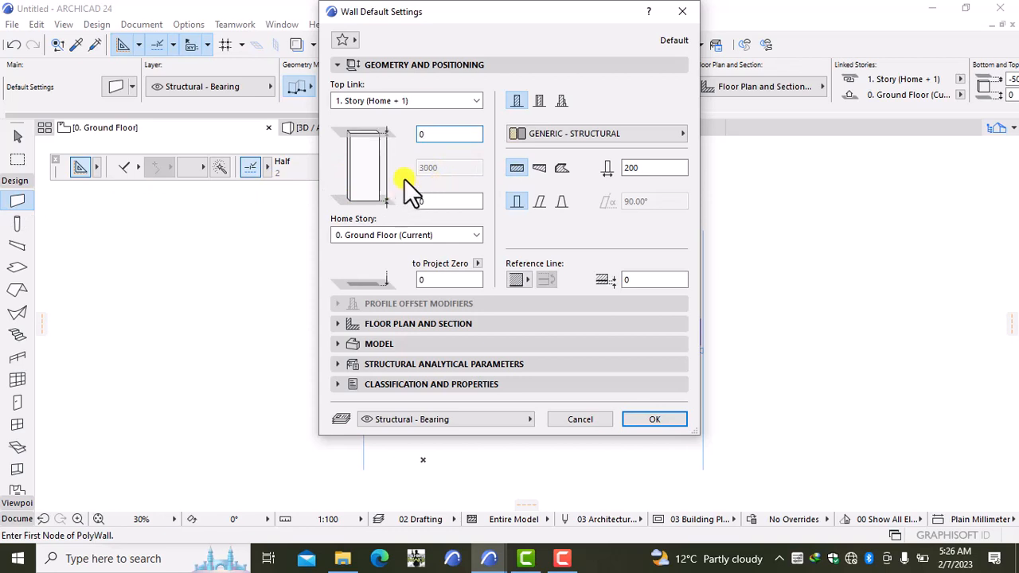
key("BackSpace")
type("-25")
key("BackSpace")
key("BackSpace")
type("500")
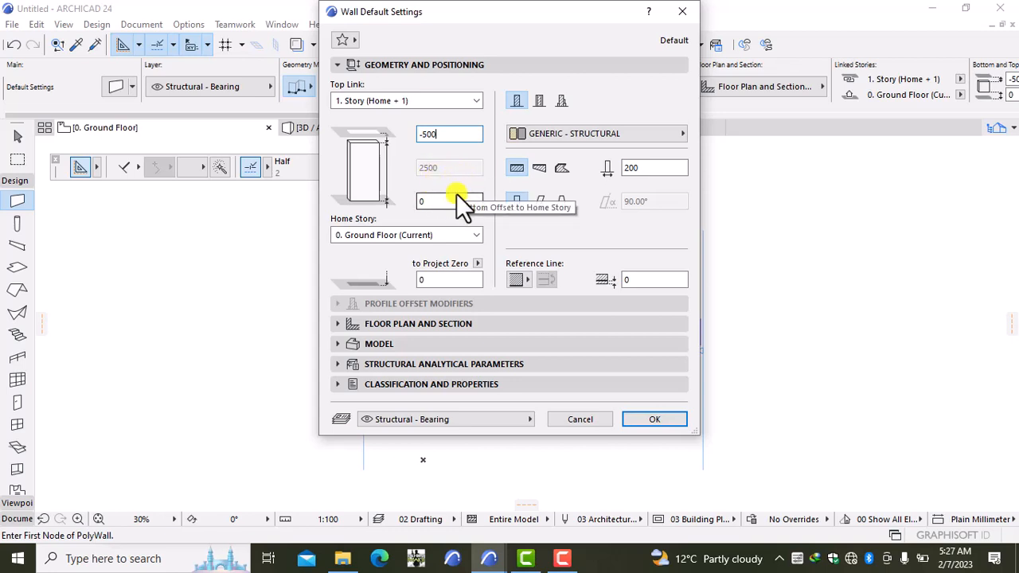
left_click(644, 419)
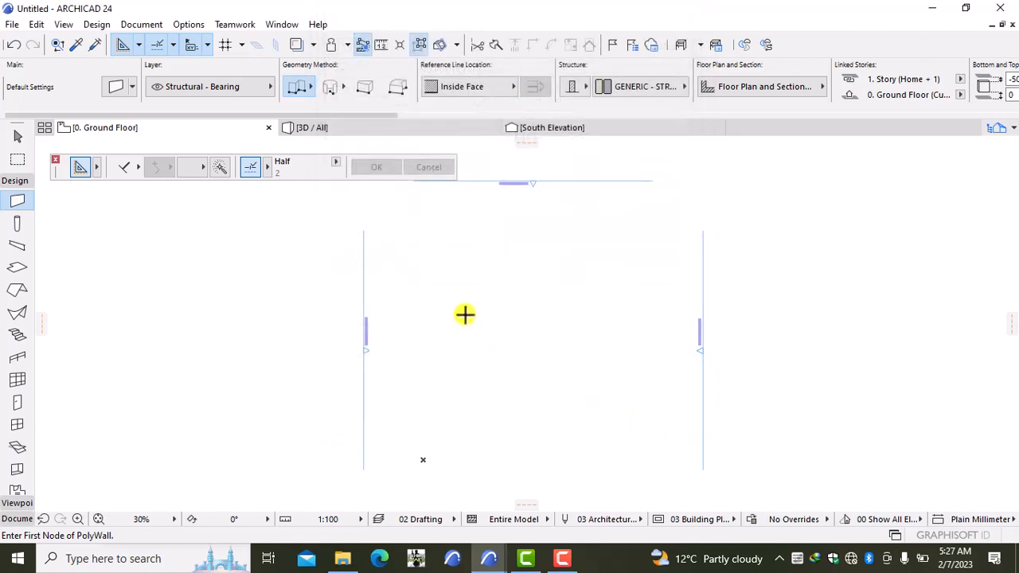
- Draw a closed rectangular loop of outer walls, 18700 mm wide and 19800 mm deep
middle_click_drag(429, 288, 431, 306)
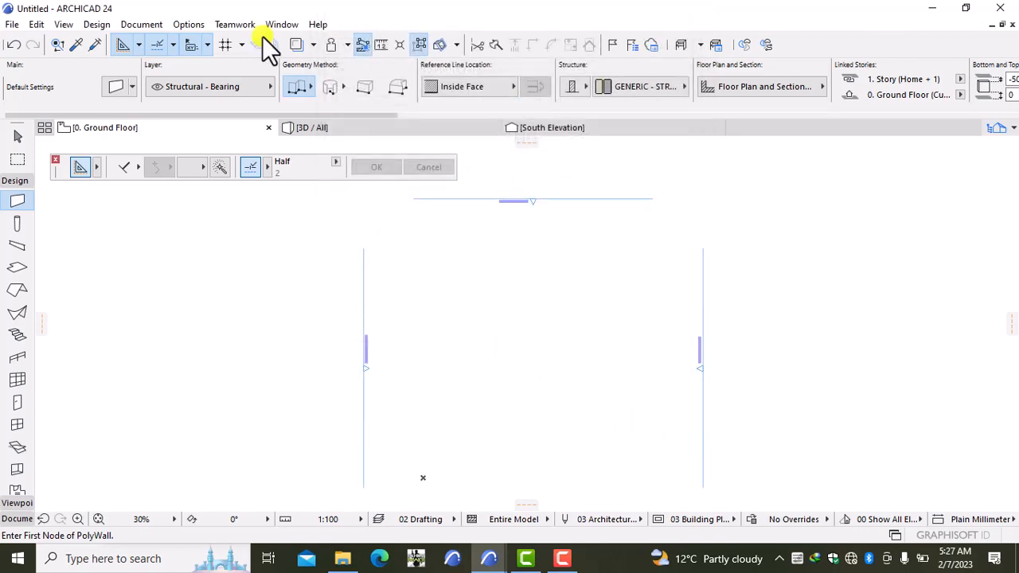
left_click(404, 263)
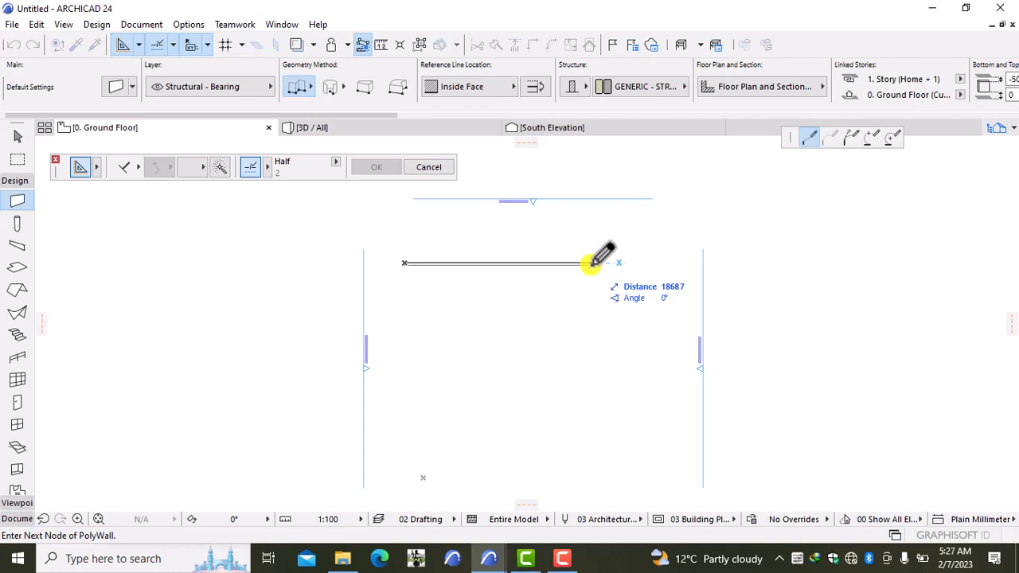
type("1")
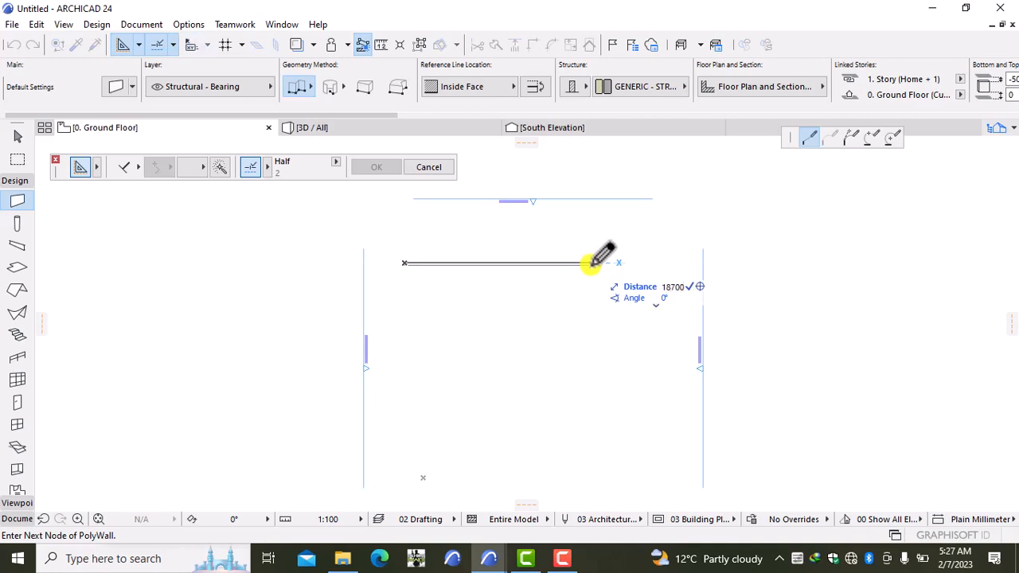
key("Return")
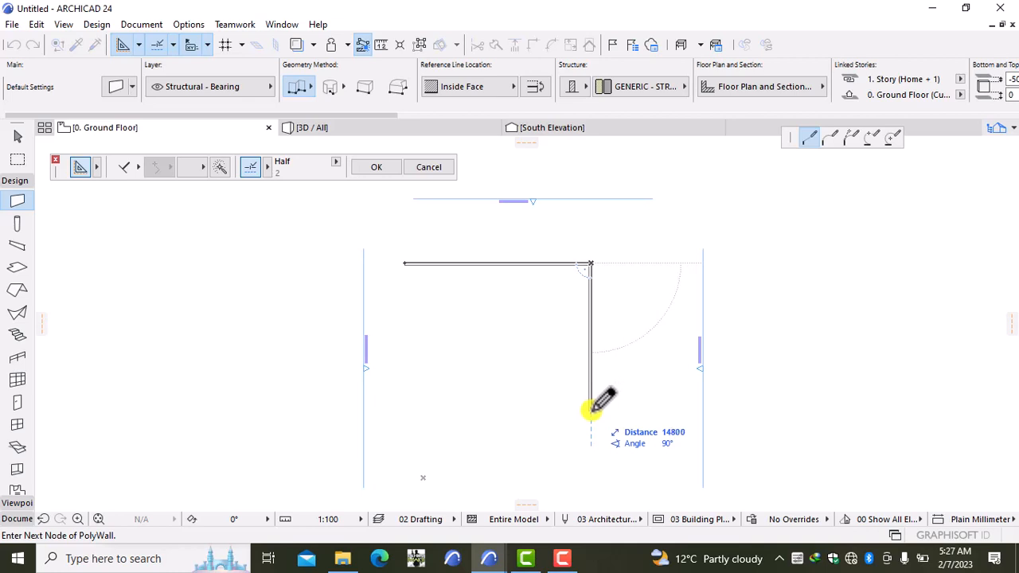
type("198")
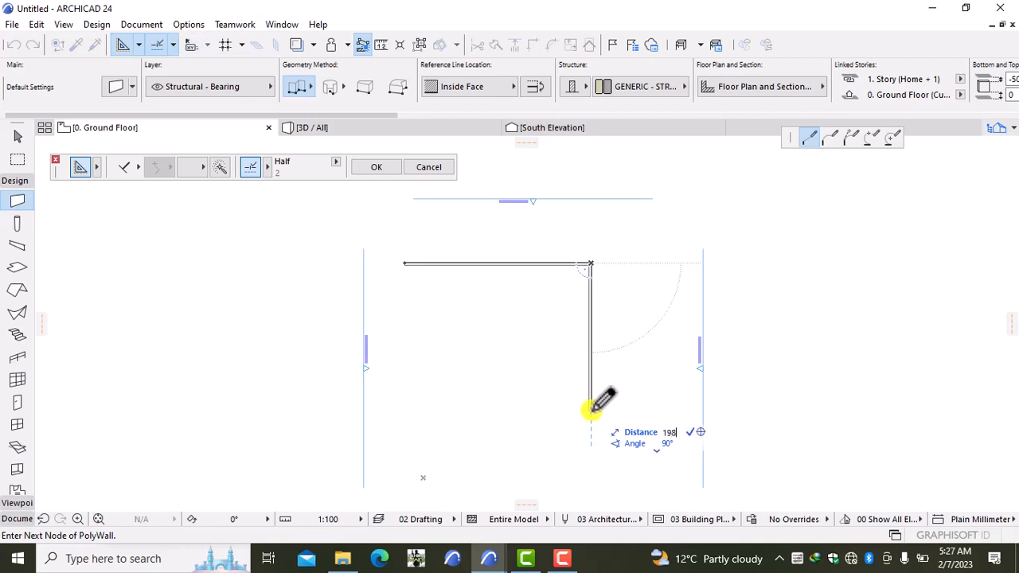
type("00")
key("Return")
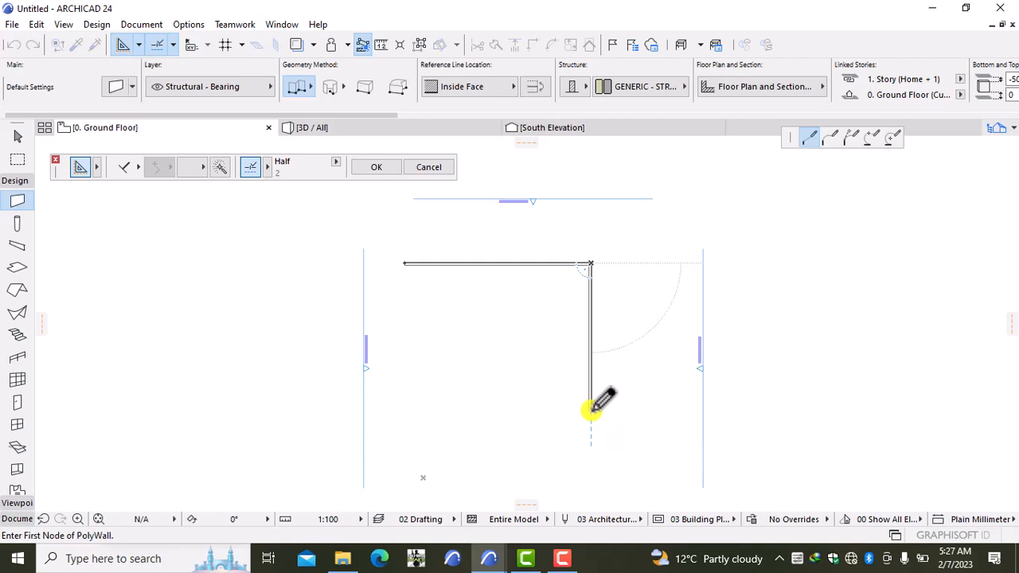
middle_click_drag(427, 445, 450, 422)
left_click(442, 427)
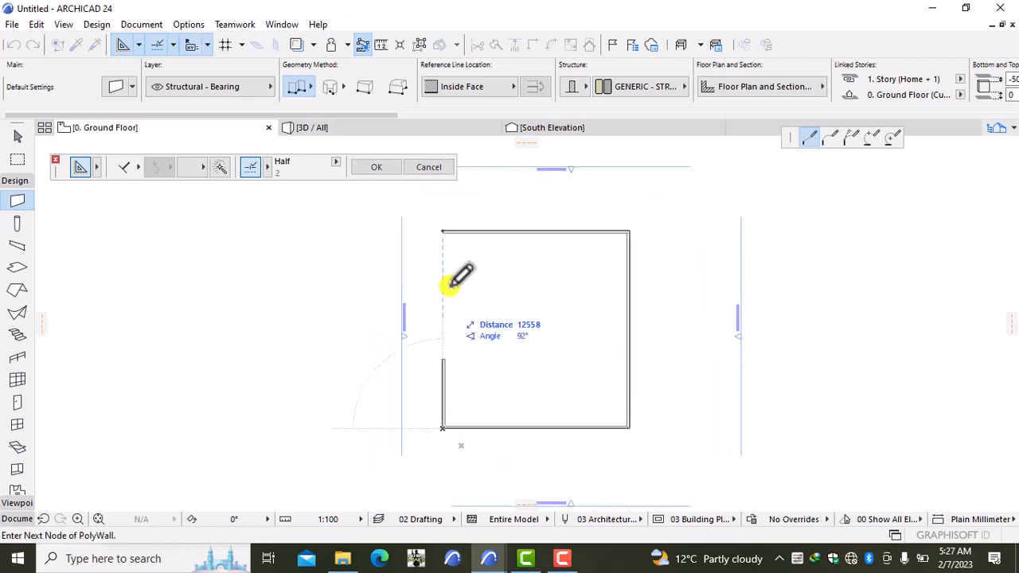
left_click(442, 230)
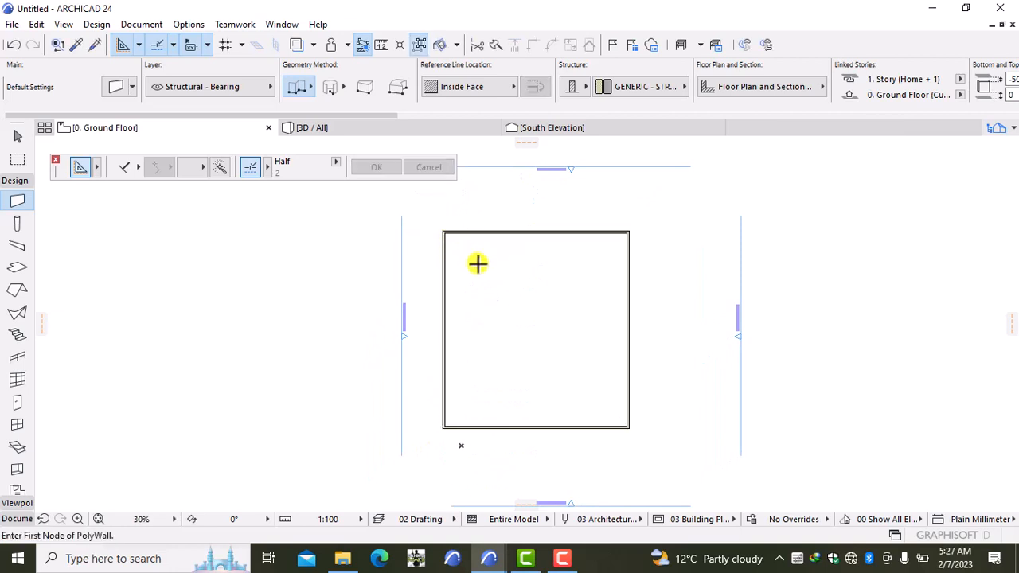
- Draw a vertical partition from the lower wall's inner face, 4100 mm from its lower-left inside corner, up to the upper wall
scroll(478, 263, "up", 4)
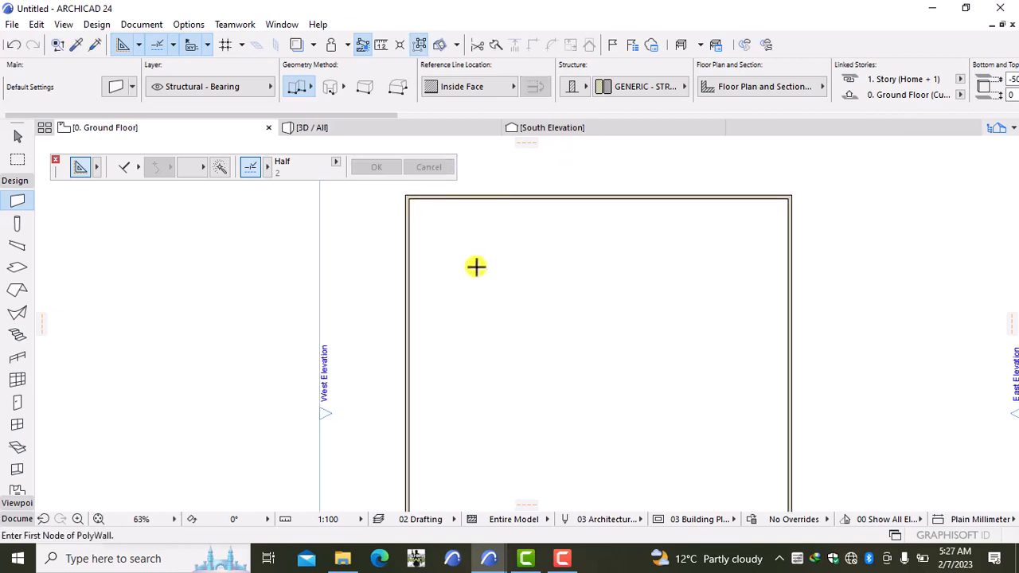
scroll(475, 266, "down", 4)
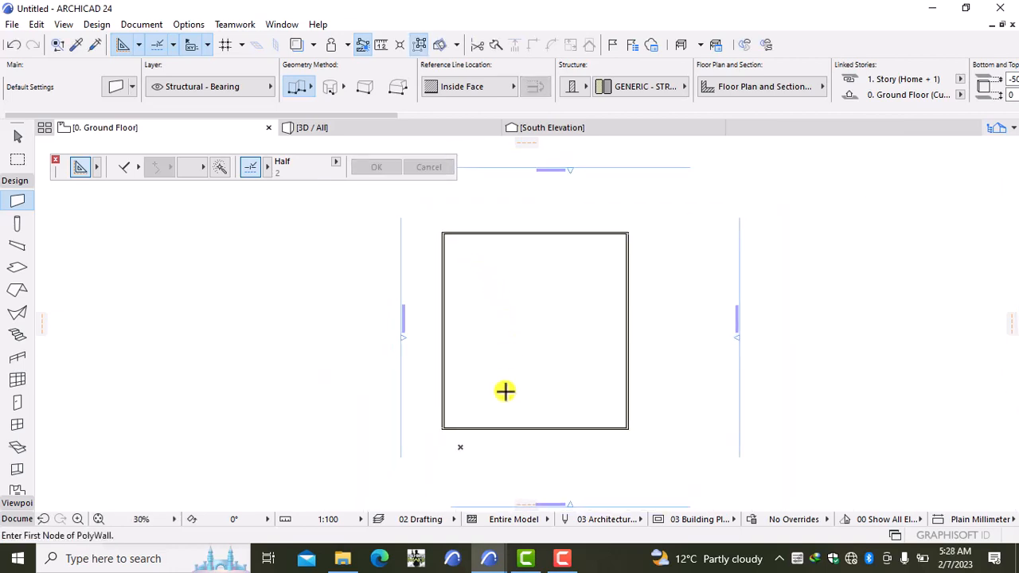
scroll(505, 391, "up", 2)
middle_click_drag(504, 387, 461, 391)
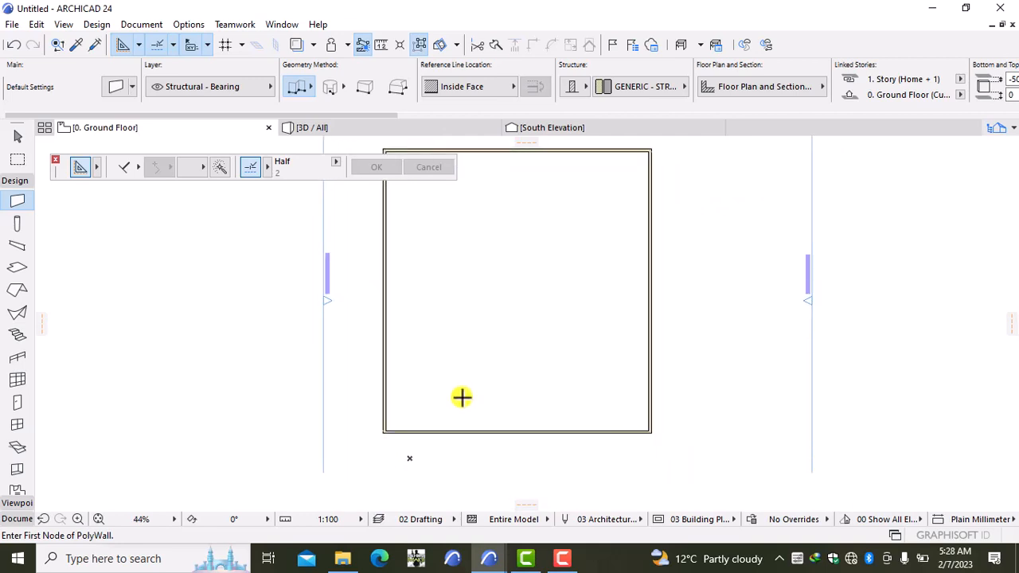
scroll(460, 396, "up", 2)
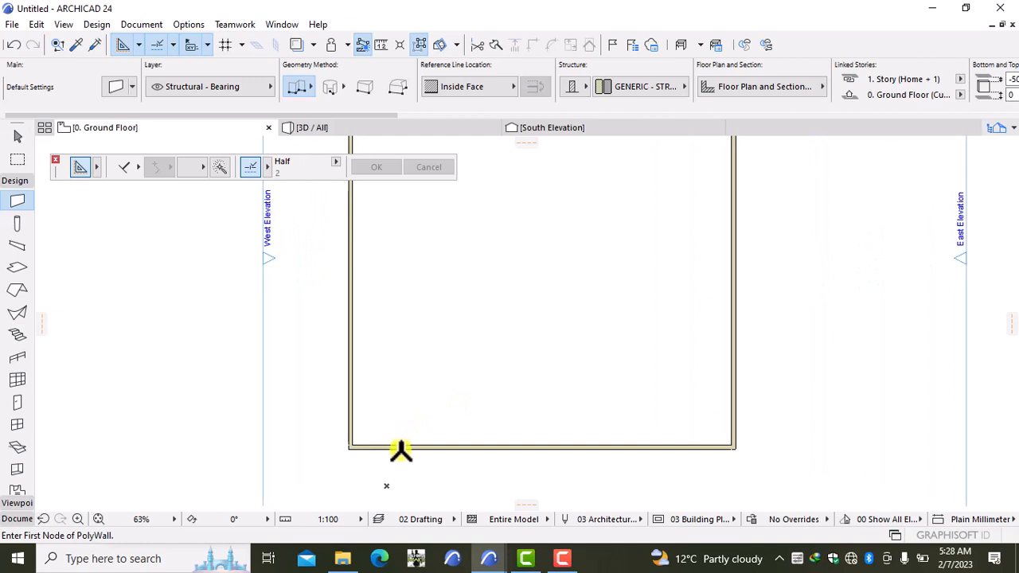
scroll(362, 454, "up", 4)
scroll(341, 424, "up", 1)
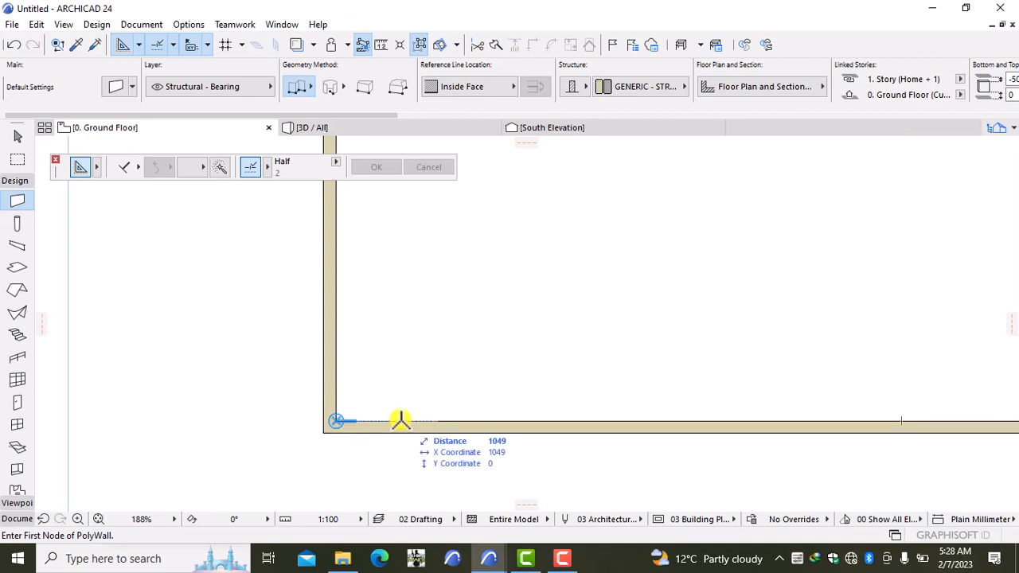
type("4")
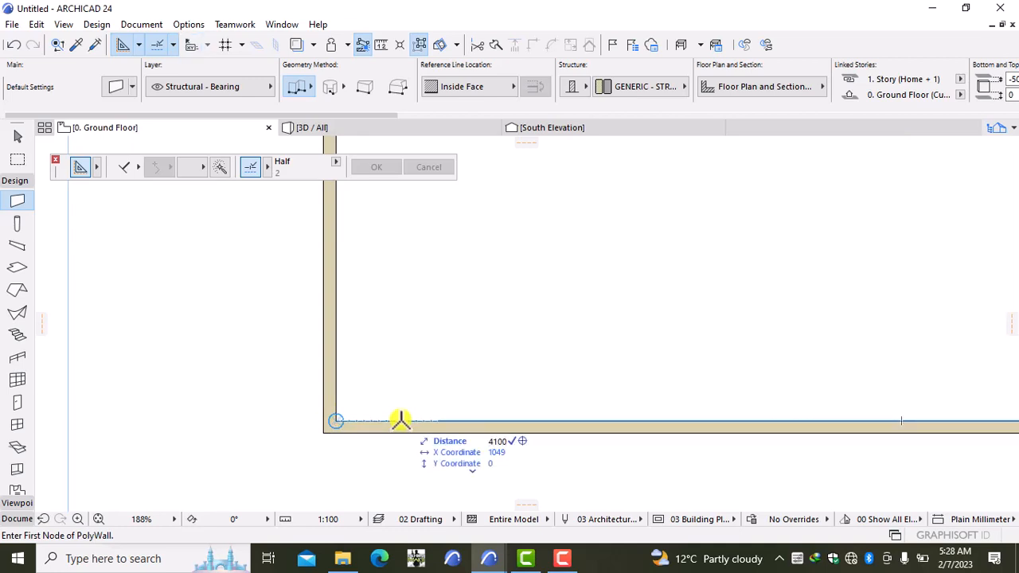
type("100")
key("Return")
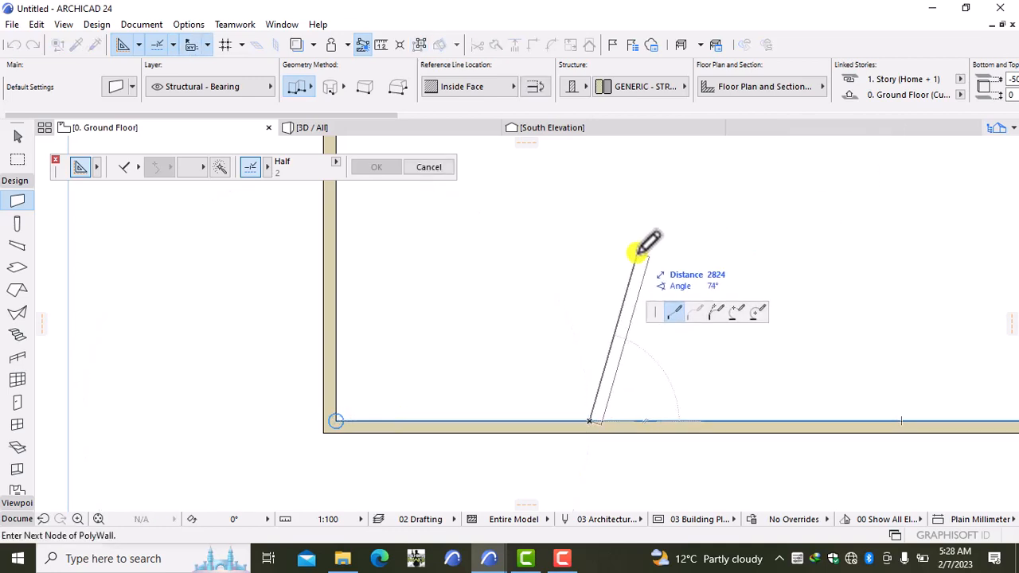
scroll(602, 238, "down", 3)
middle_click_drag(603, 239, 568, 432)
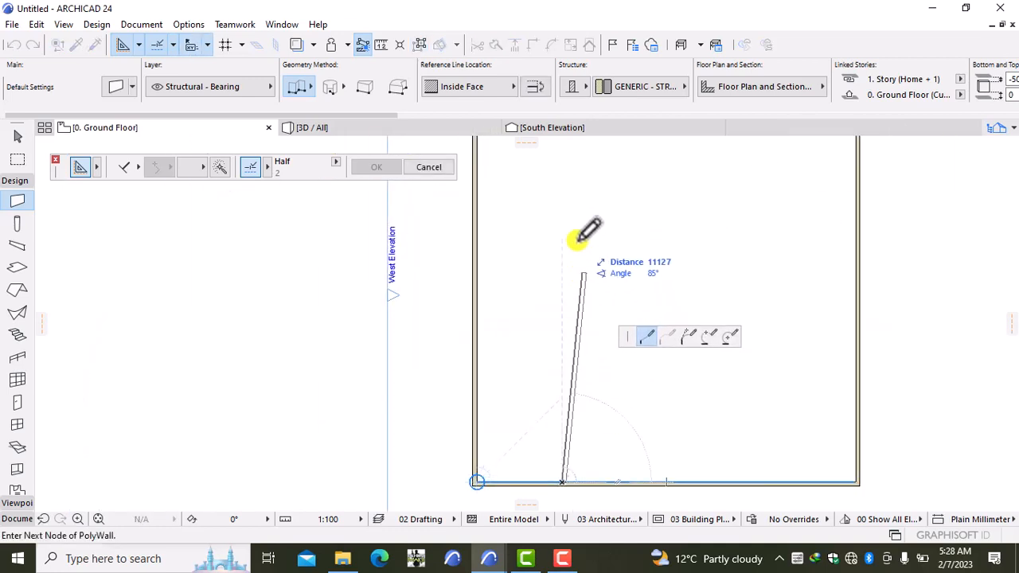
middle_click_drag(586, 234, 528, 358)
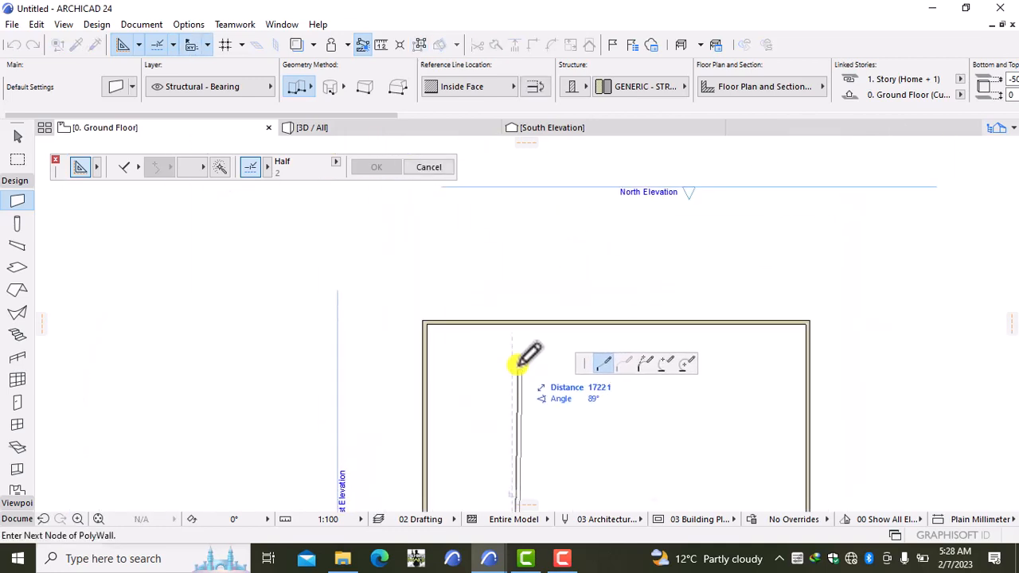
double_click(515, 324)
- Draw a second vertical partition from the lower wall's inner face, 2600 mm right of the first partition's right face, up to the upper wall
scroll(521, 334, "down", 5)
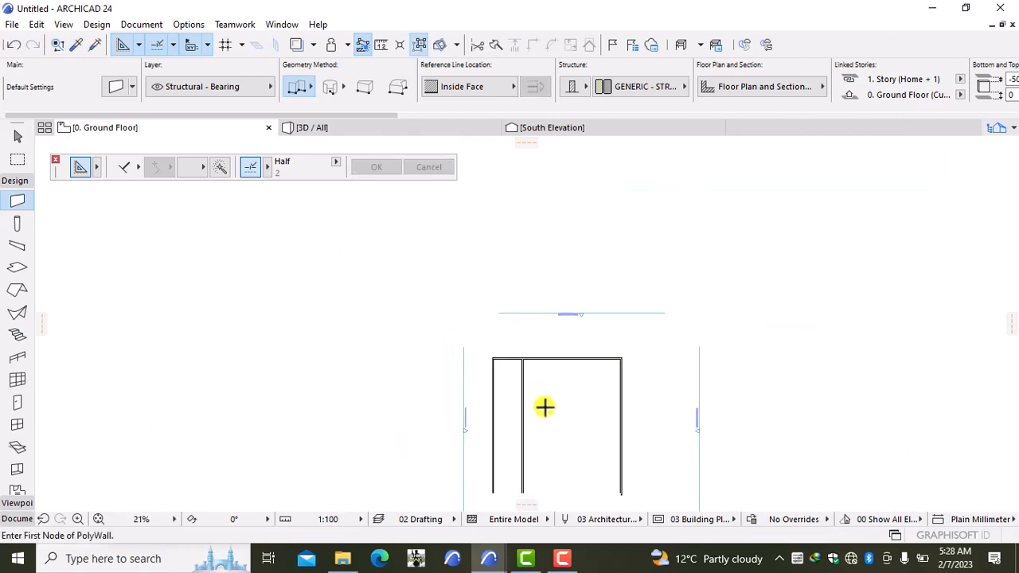
scroll(462, 262, "up", 5)
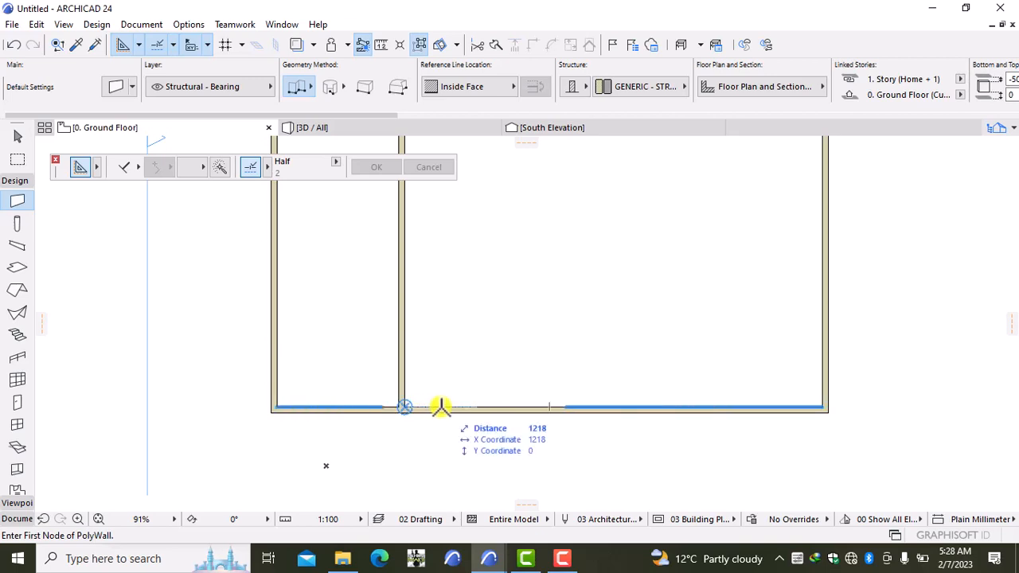
type("2600")
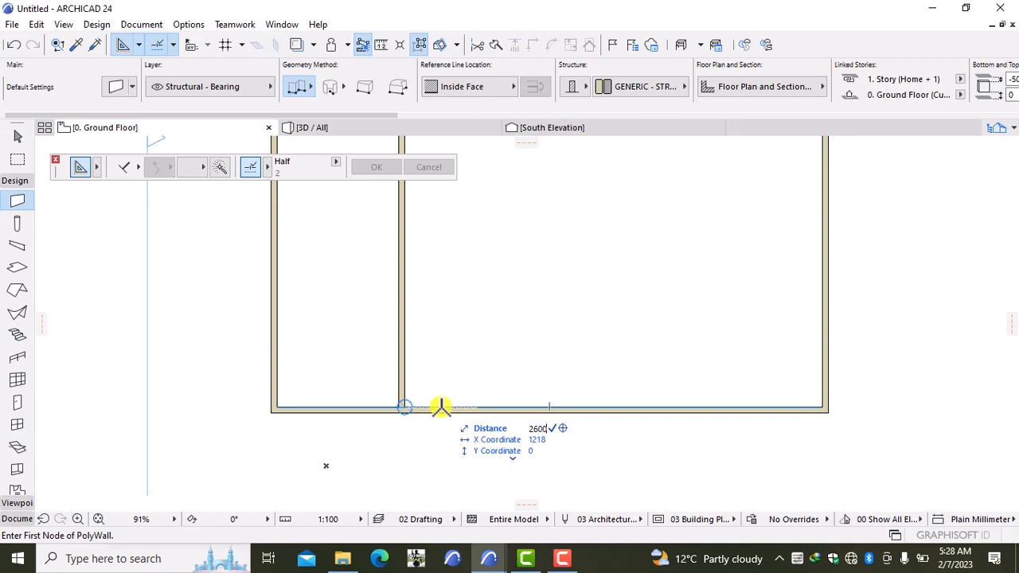
key("Return")
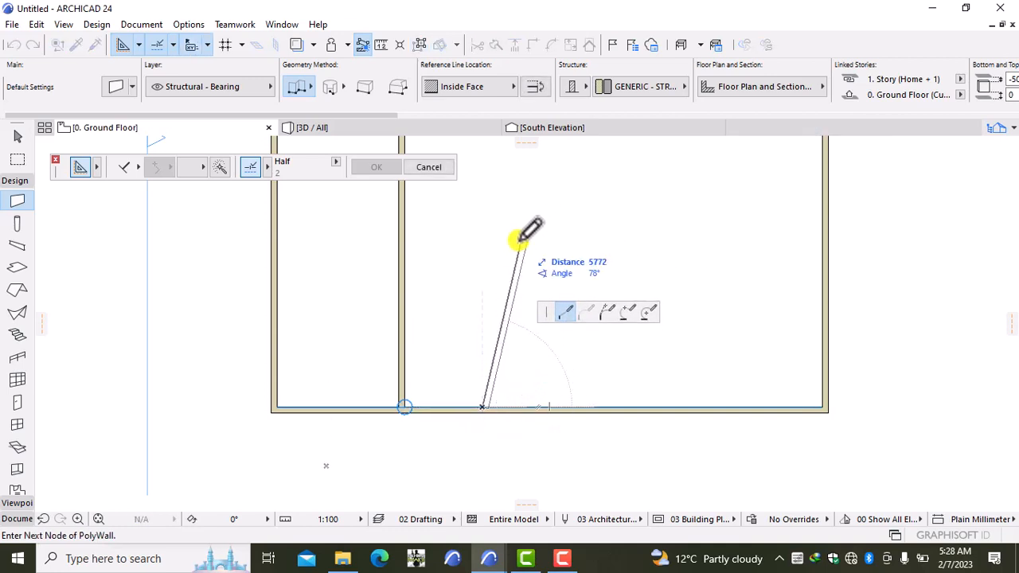
scroll(518, 240, "down", 3)
middle_click_drag(519, 239, 515, 479)
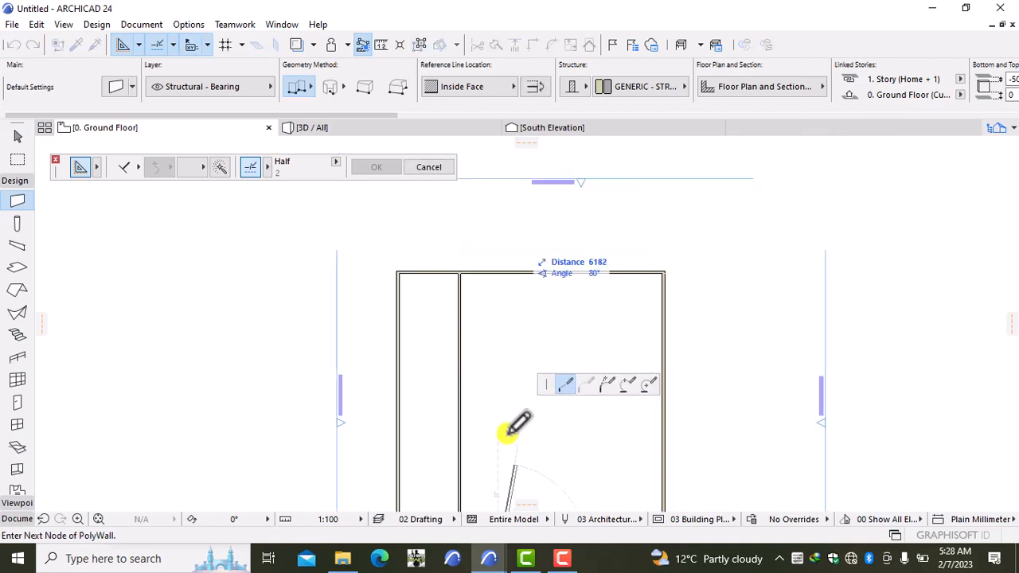
left_click(499, 273)
left_click(498, 273)
- Draw a third vertical partition from the lower wall's inner face, 1200 mm right of the second partition's right face, up to the upper wall
scroll(523, 365, "down", 3)
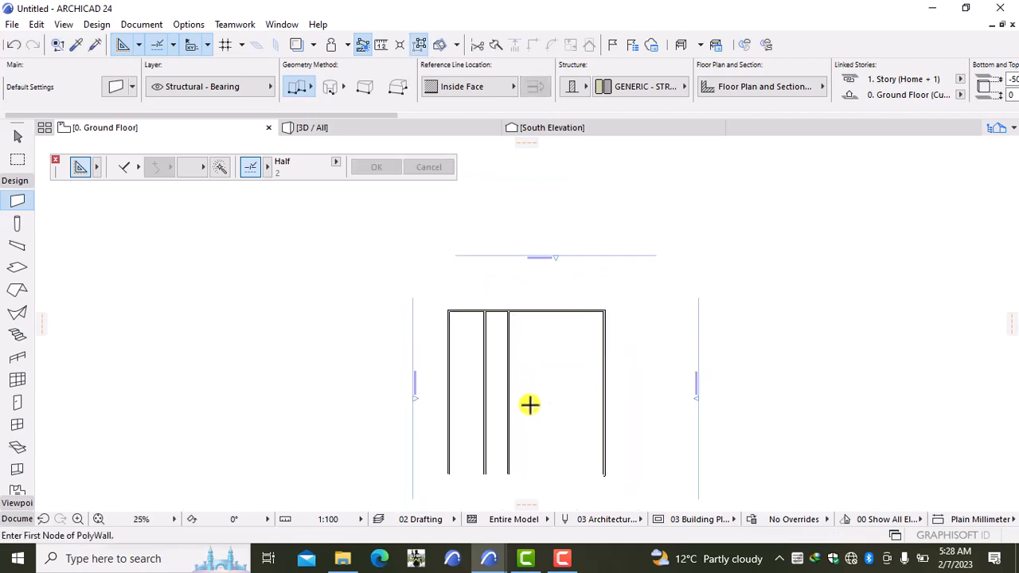
middle_click_drag(533, 399, 508, 286)
scroll(494, 339, "up", 5)
scroll(481, 364, "up", 3)
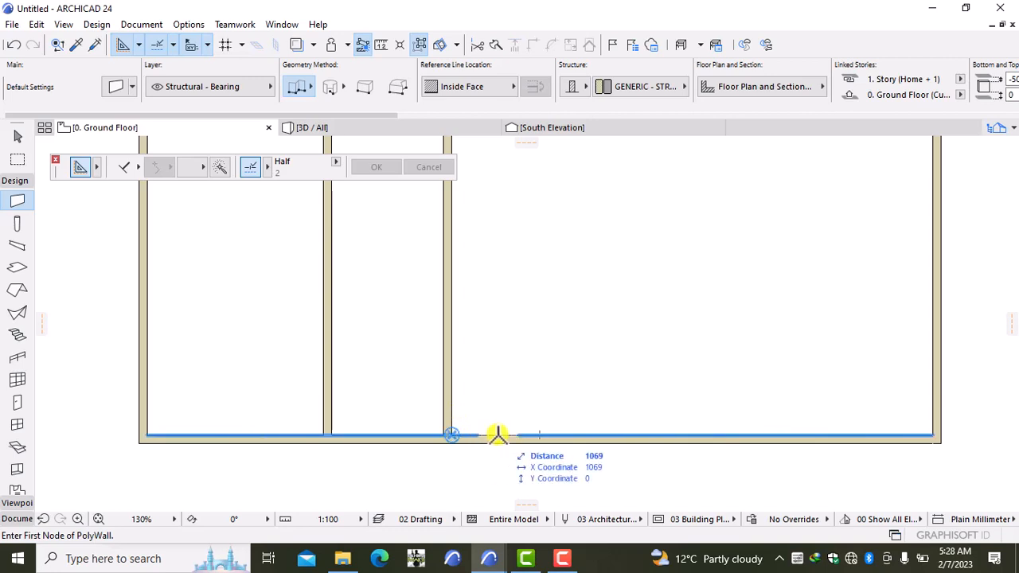
type("1200")
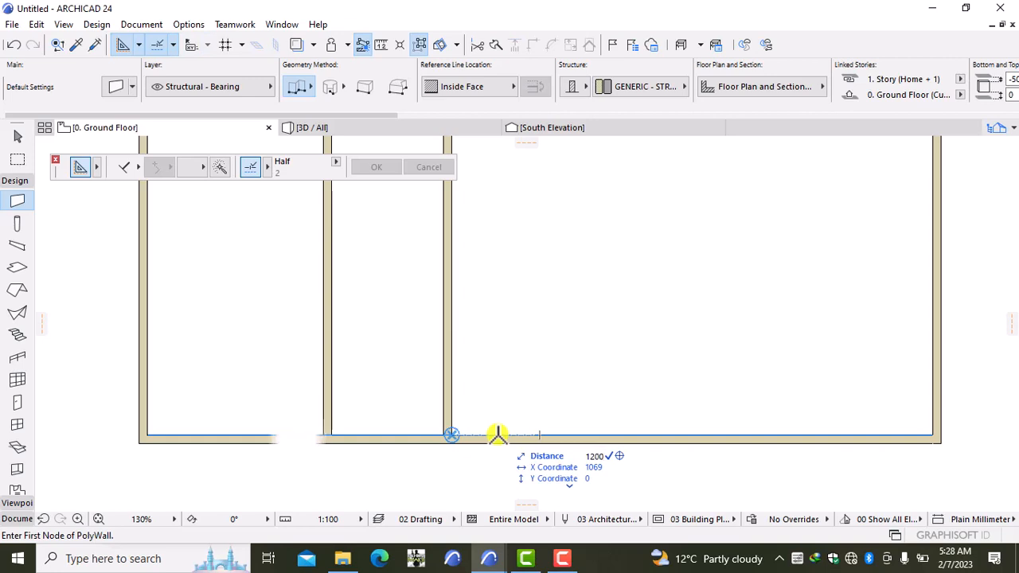
key("Return")
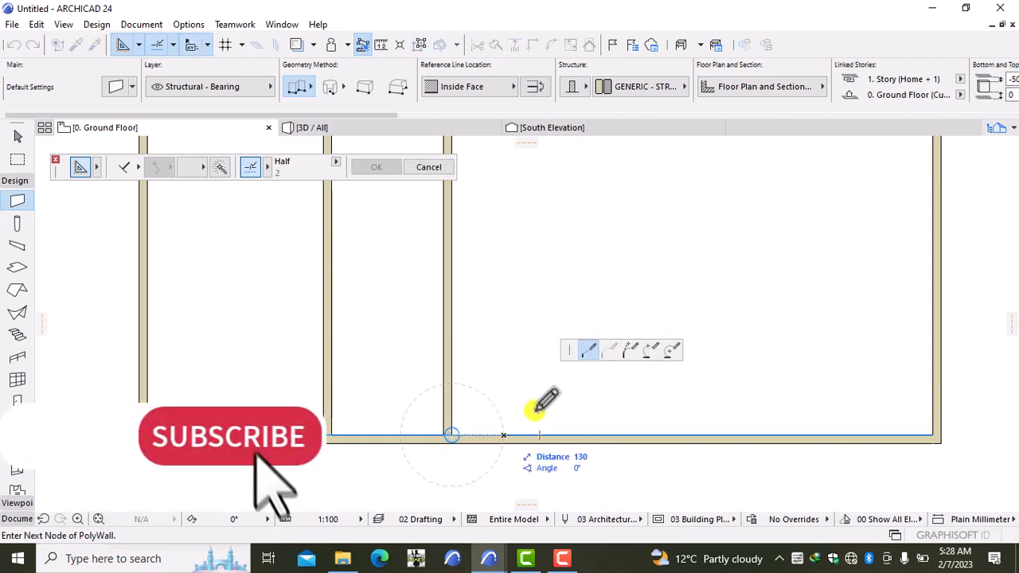
scroll(513, 235, "down", 2)
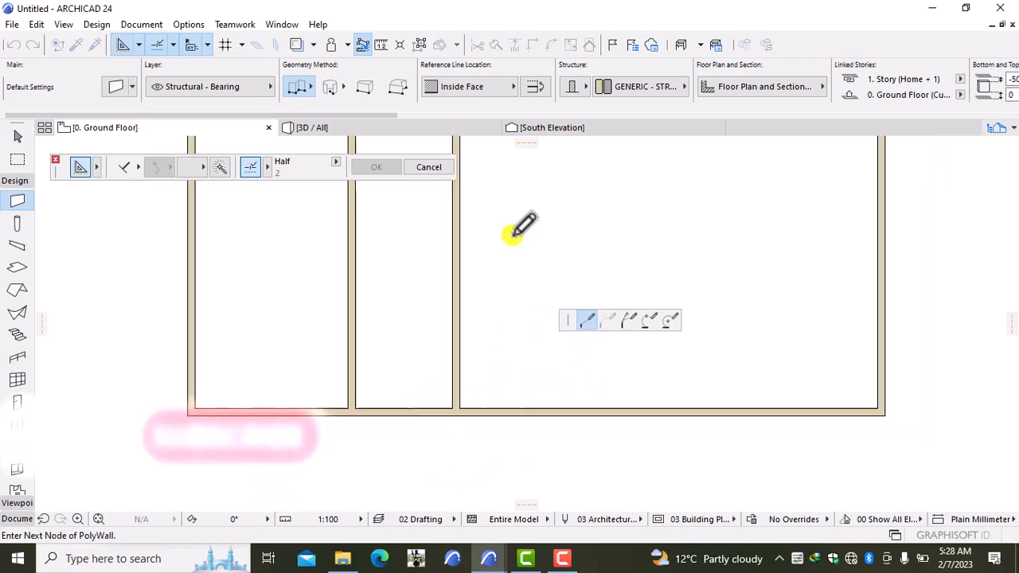
middle_click_drag(514, 256, 489, 484)
scroll(498, 273, "up", 1)
scroll(491, 191, "down", 2)
middle_click_drag(491, 208, 488, 367)
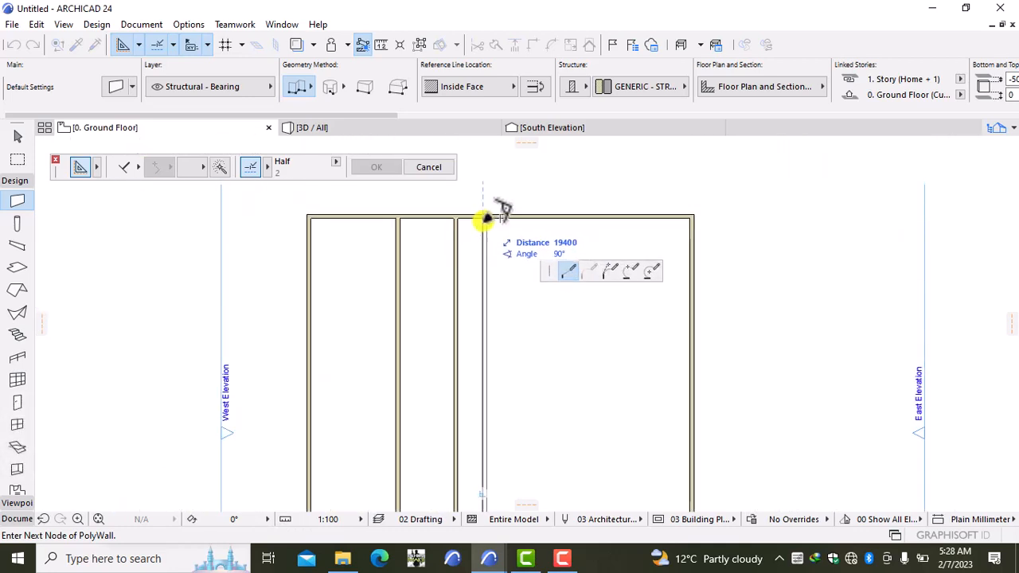
double_click(491, 217)
- Draw a fourth vertical partition from the lower wall's inner face, 2000 mm right of the third partition's right face, up to the upper wall
scroll(496, 303, "down", 2)
middle_click_drag(507, 384, 482, 225)
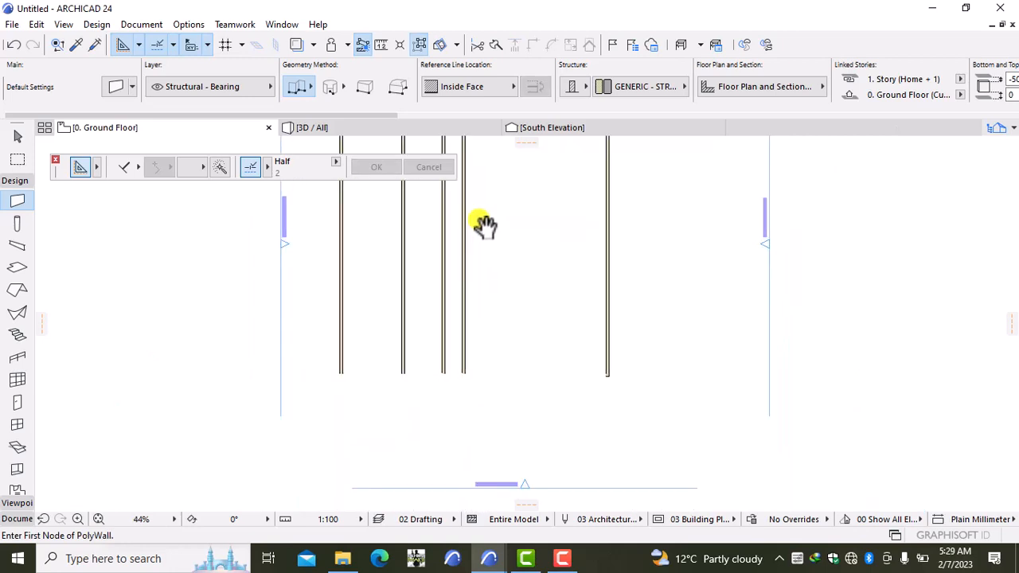
scroll(469, 355, "up", 4)
scroll(467, 386, "up", 2)
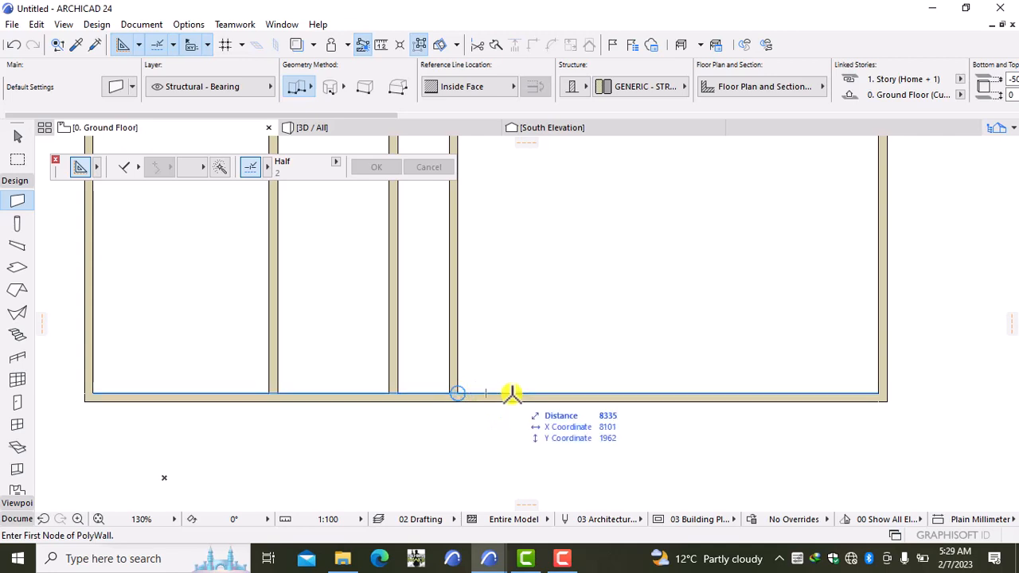
type("2000")
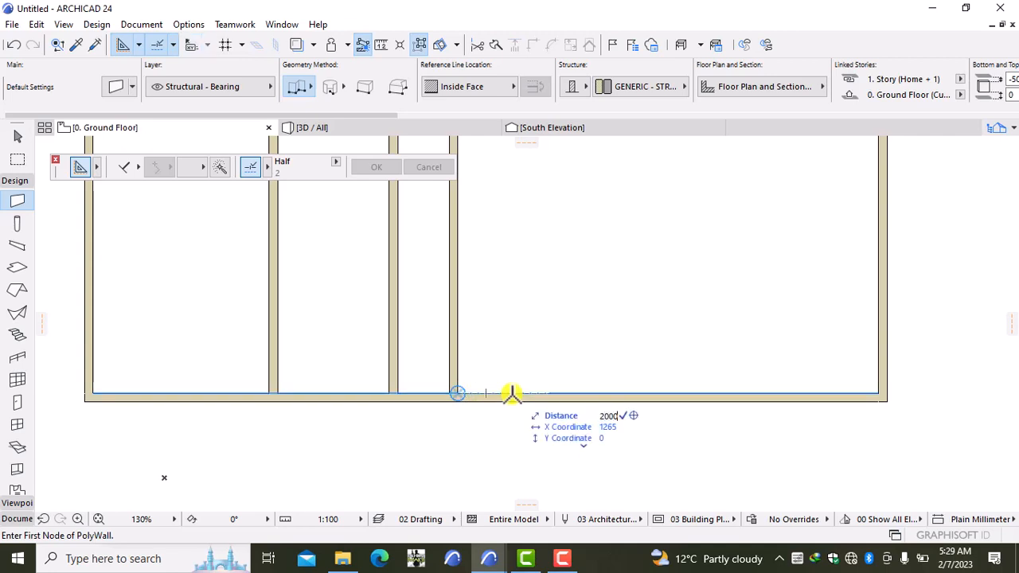
key("Return")
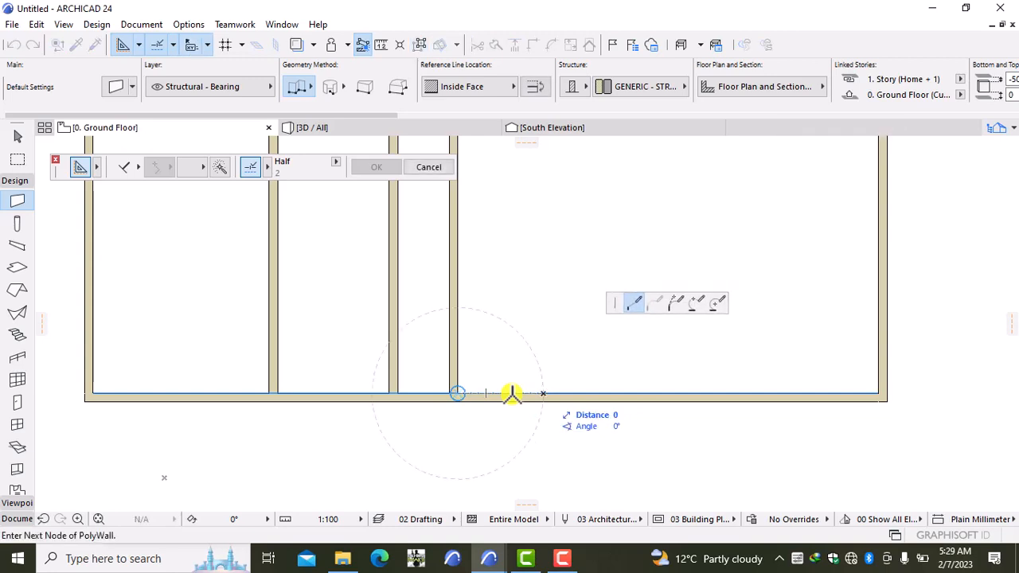
scroll(522, 251, "down", 1)
middle_click_drag(526, 250, 496, 414)
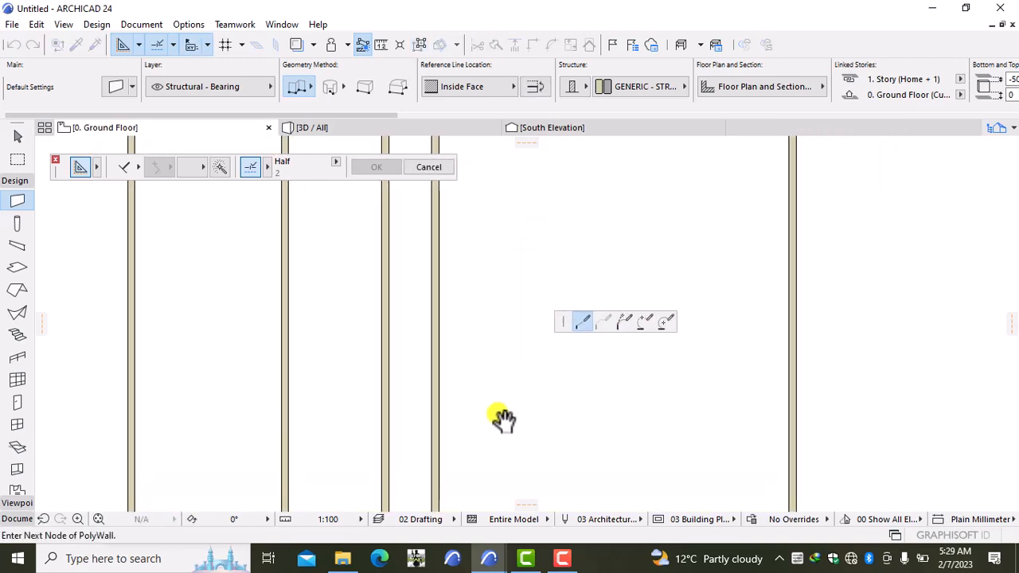
scroll(513, 200, "down", 1)
middle_click_drag(510, 200, 484, 234)
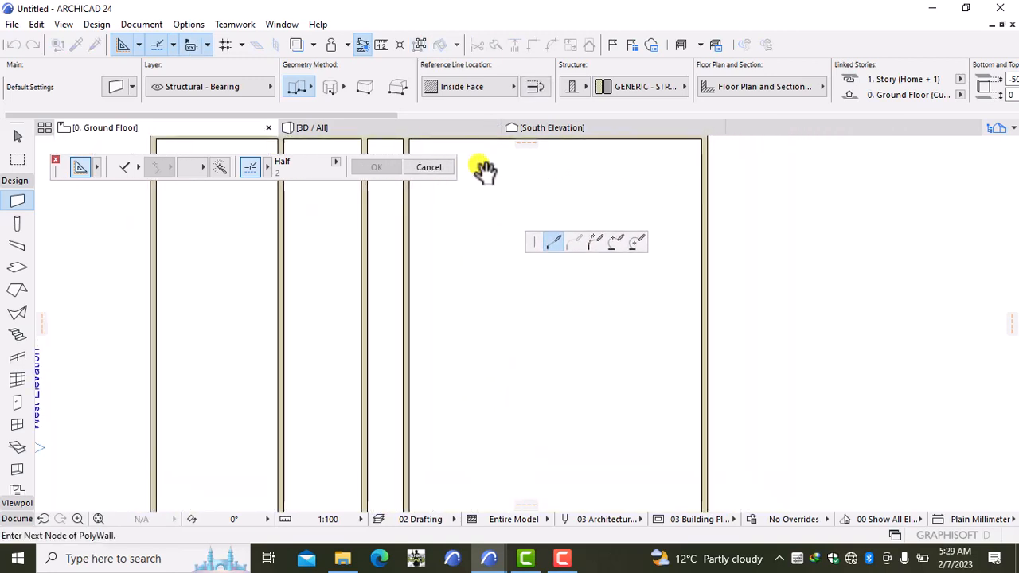
middle_click_drag(482, 167, 464, 278)
double_click(454, 271)
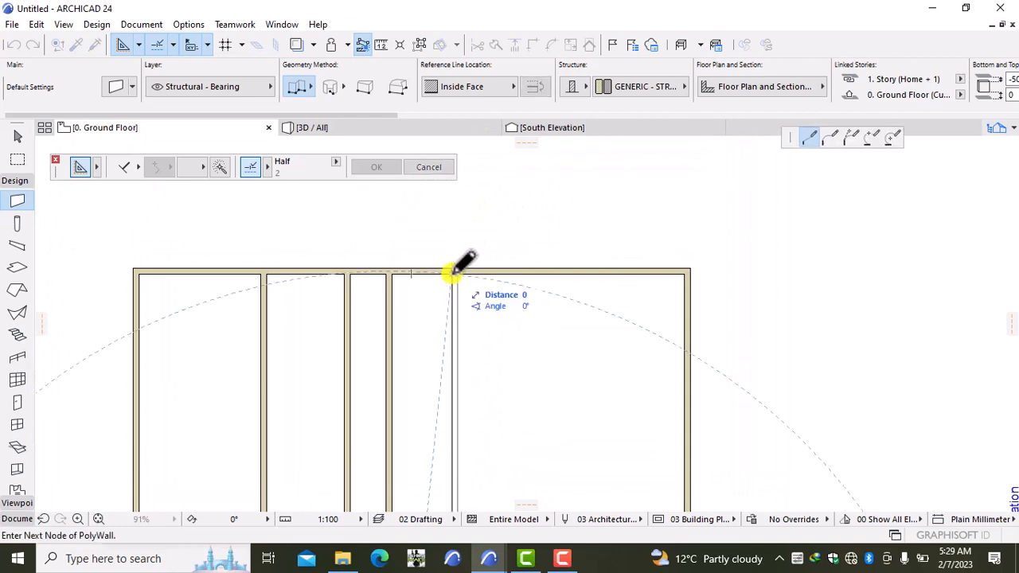
- Start a fifth partition on the lower wall's inner face, 2000 mm left of the lower-right inside corner, with the reference line at Outside Face
scroll(480, 327, "down", 2)
middle_click_drag(495, 383, 432, 261)
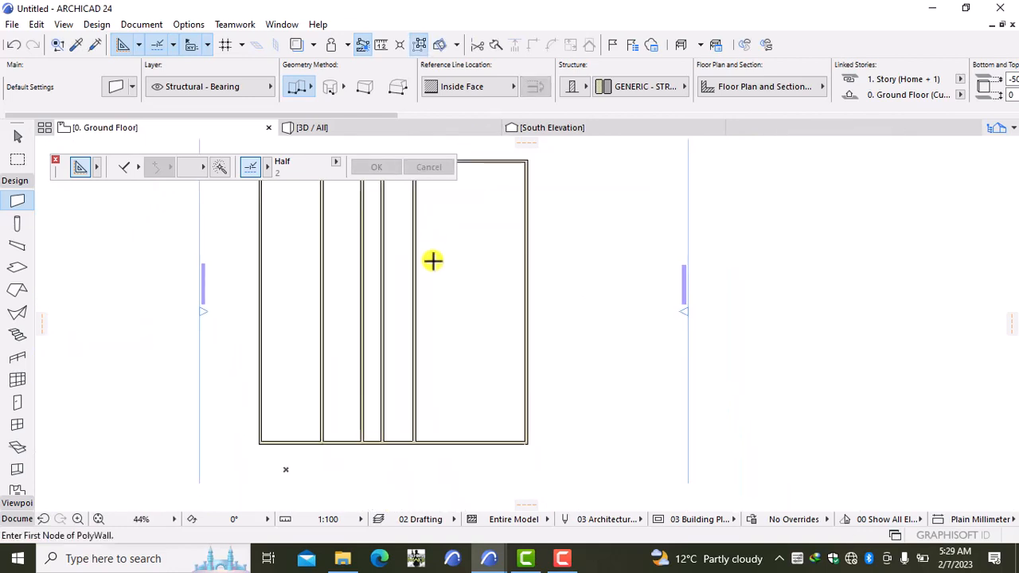
middle_click_drag(478, 417, 447, 375)
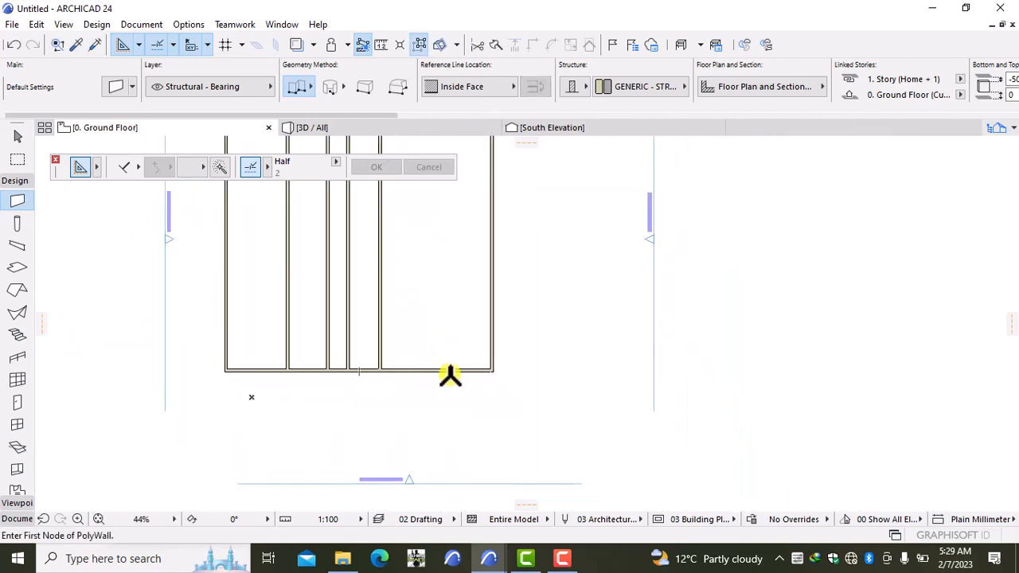
scroll(486, 390, "up", 5)
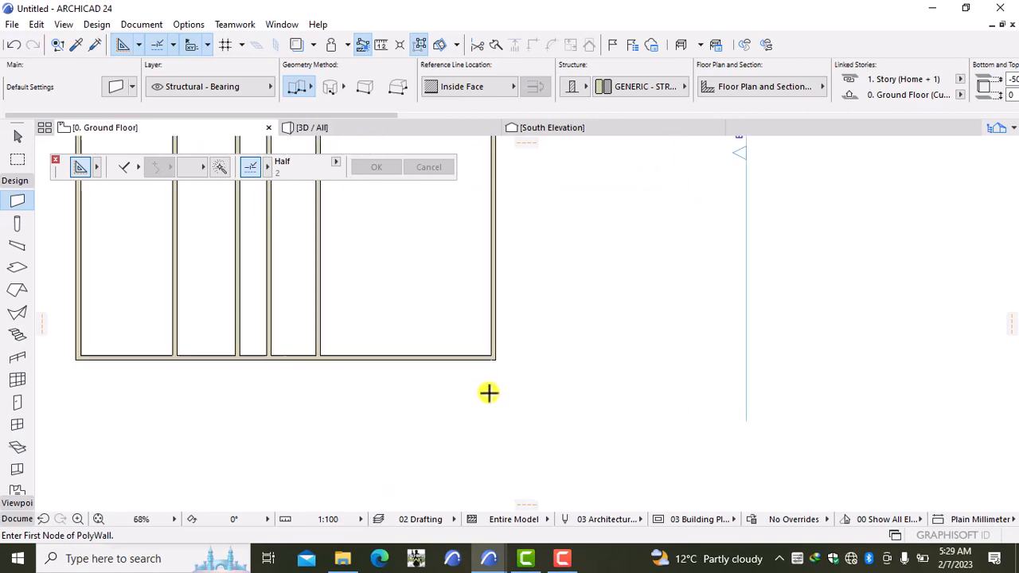
scroll(509, 389, "up", 2)
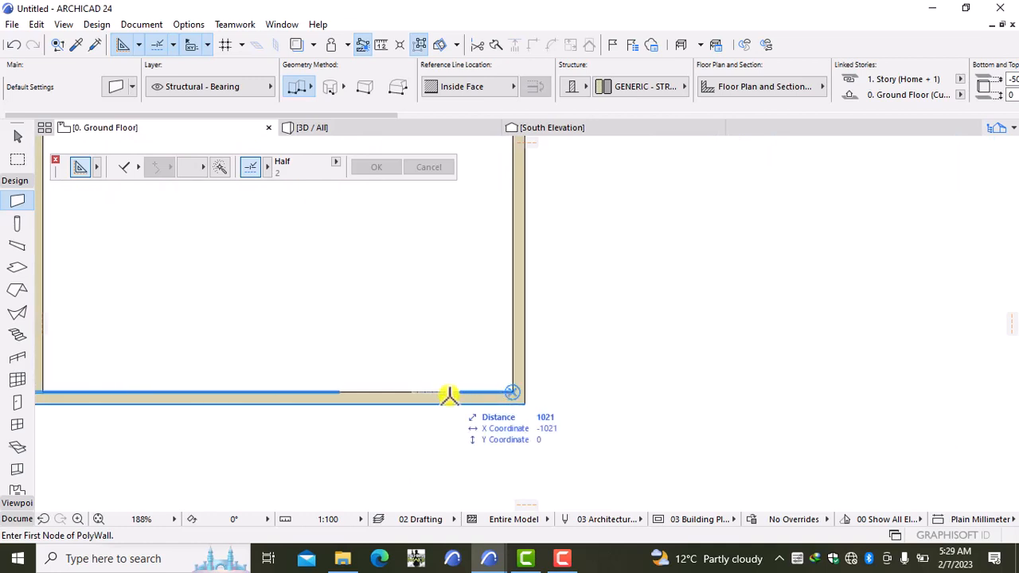
type("2")
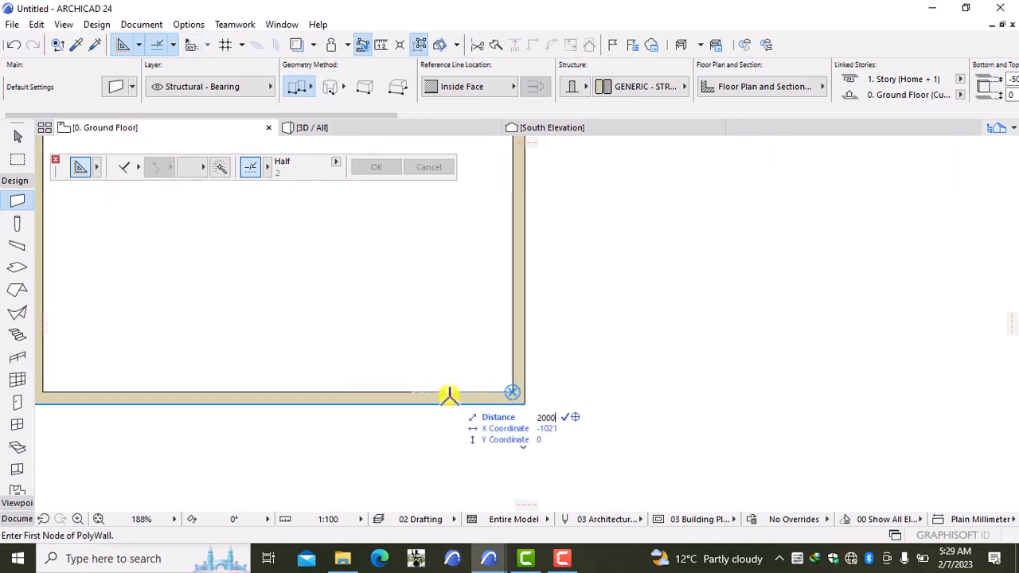
type("000")
key("Return")
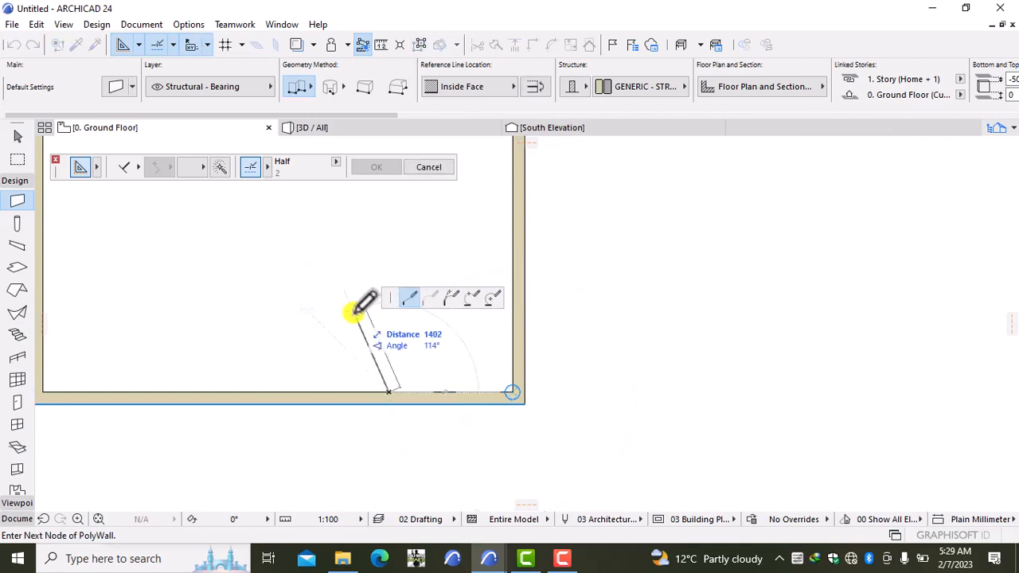
middle_click_drag(356, 310, 527, 416)
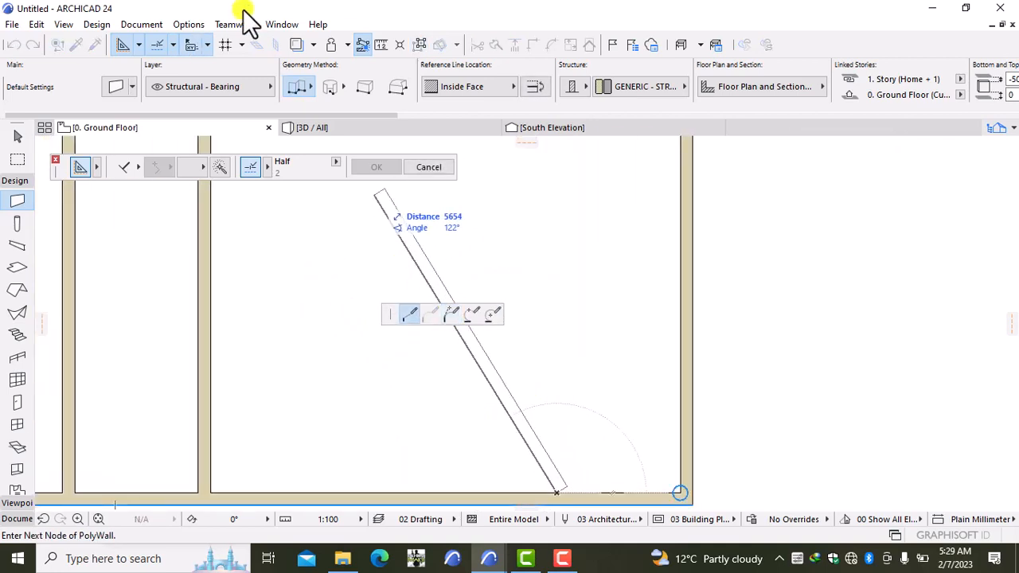
left_click(476, 90)
left_click(548, 85)
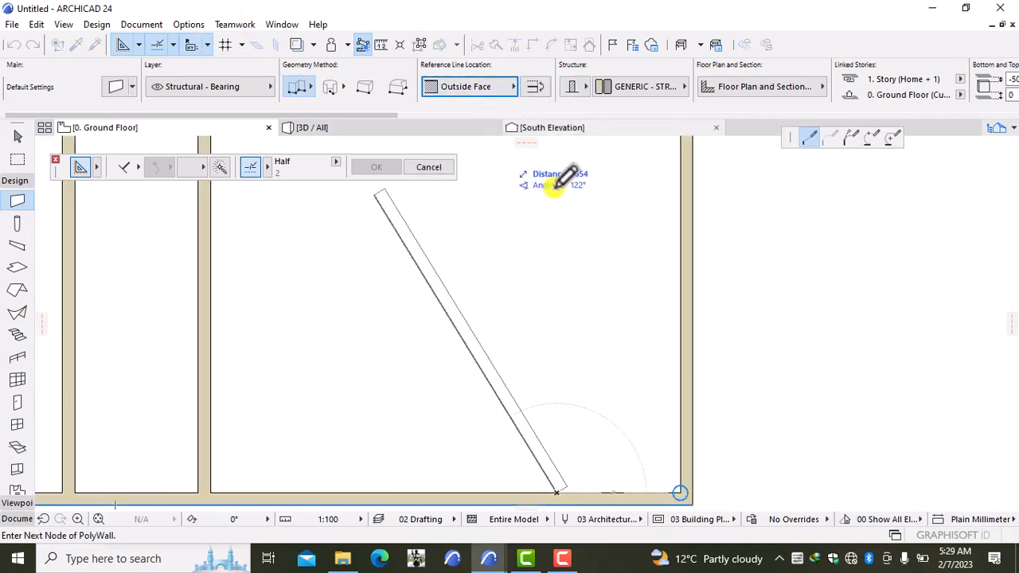
- Run the fifth partition vertically up to the upper wall and finish it there
middle_click_drag(547, 200, 546, 310)
scroll(549, 275, "down", 2)
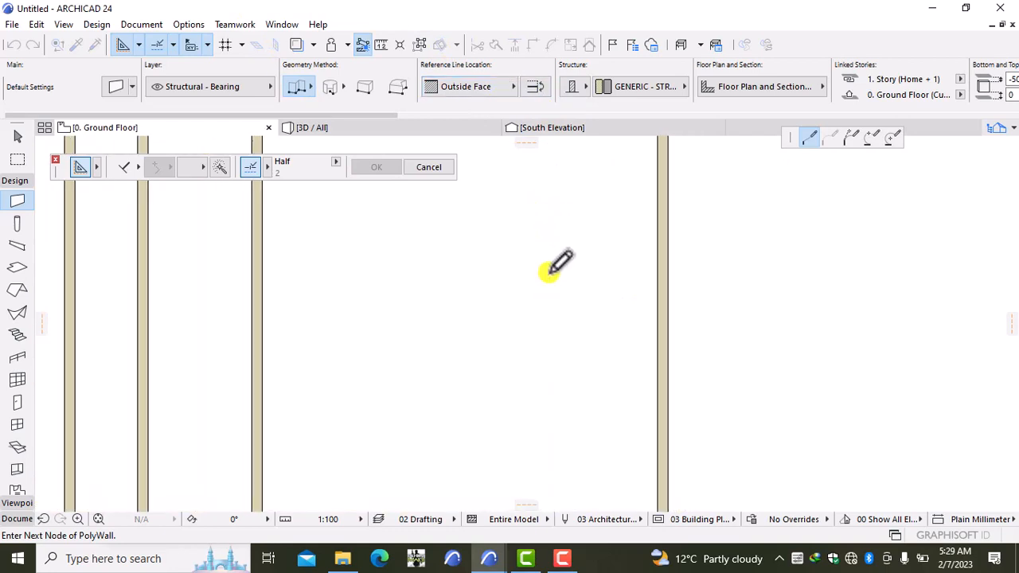
middle_click_drag(549, 248, 542, 331)
scroll(544, 227, "down", 2)
middle_click_drag(544, 253, 538, 453)
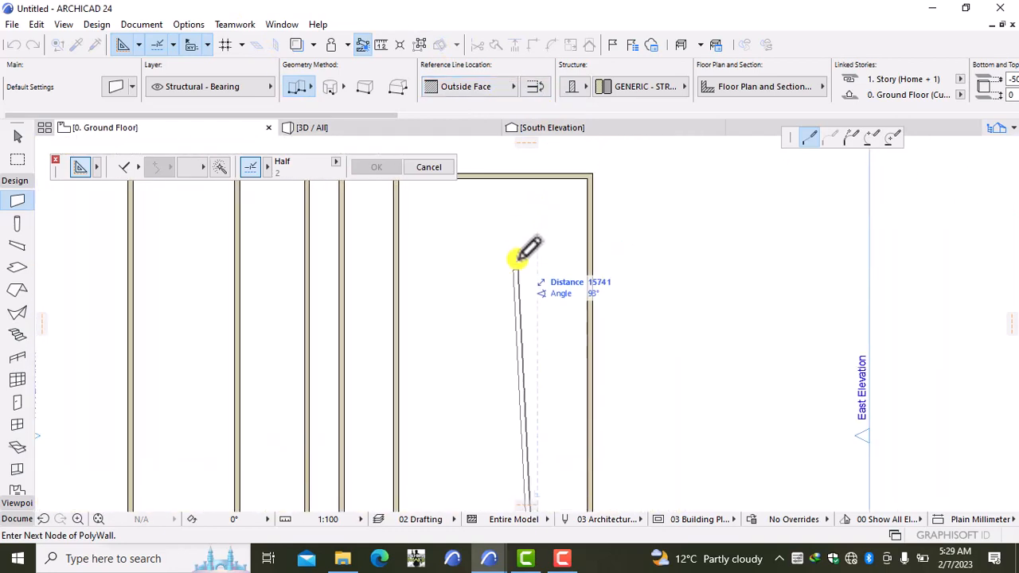
left_click(541, 178)
left_click(540, 178)
- Draw the first horizontal partition from the right wall's outer face, 5700 mm above the lower-right outside corner, across to the left wall
scroll(543, 233, "down", 2)
middle_click_drag(547, 298, 545, 225)
scroll(528, 309, "up", 5)
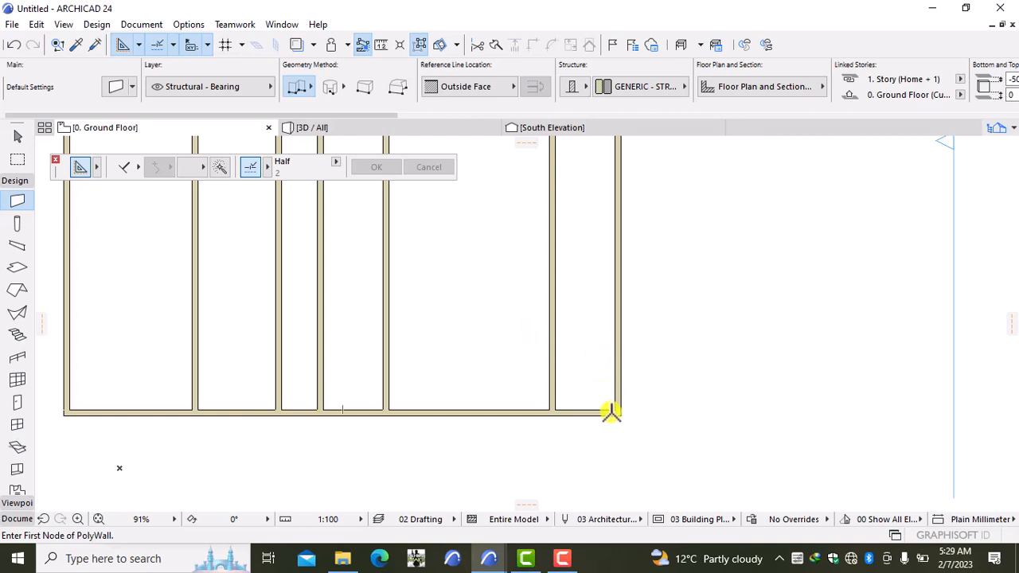
scroll(610, 412, "up", 3)
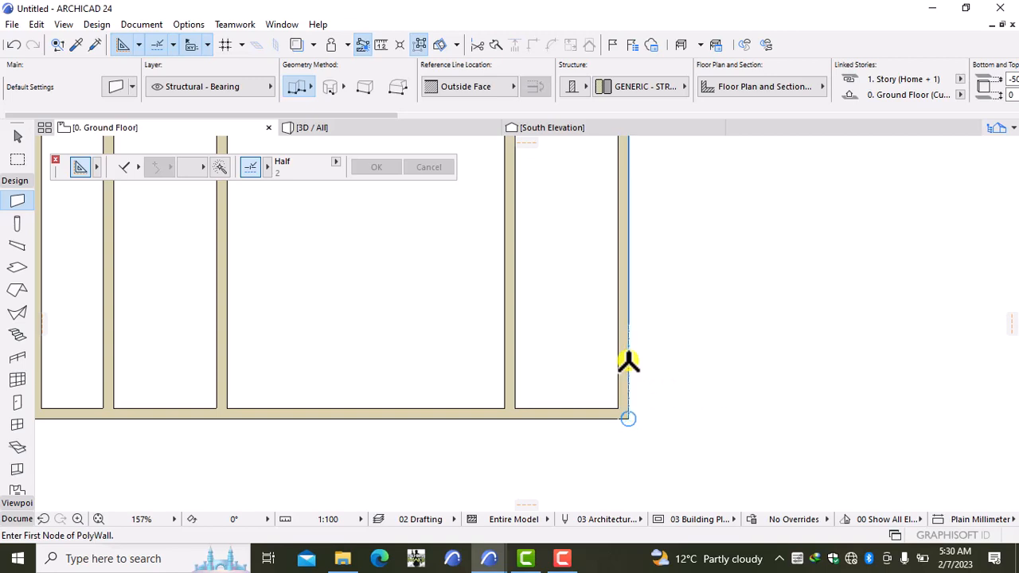
type("700")
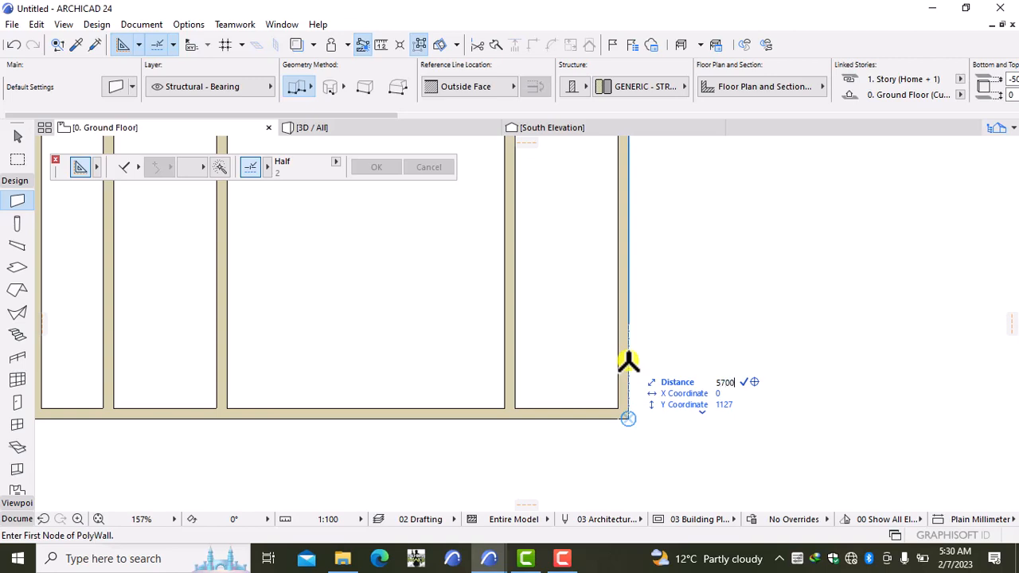
type("700")
key("Return")
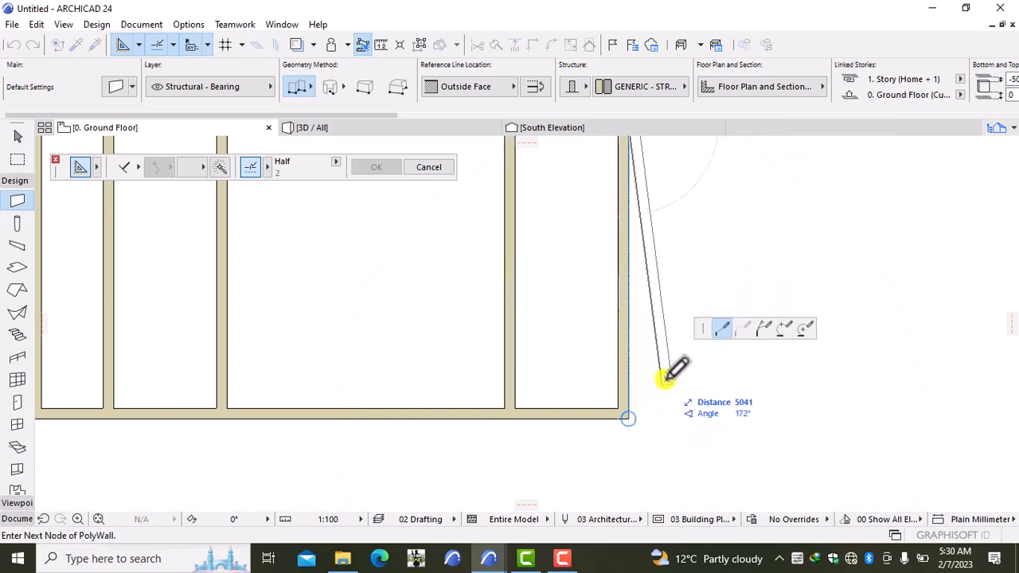
middle_click_drag(682, 265, 711, 530)
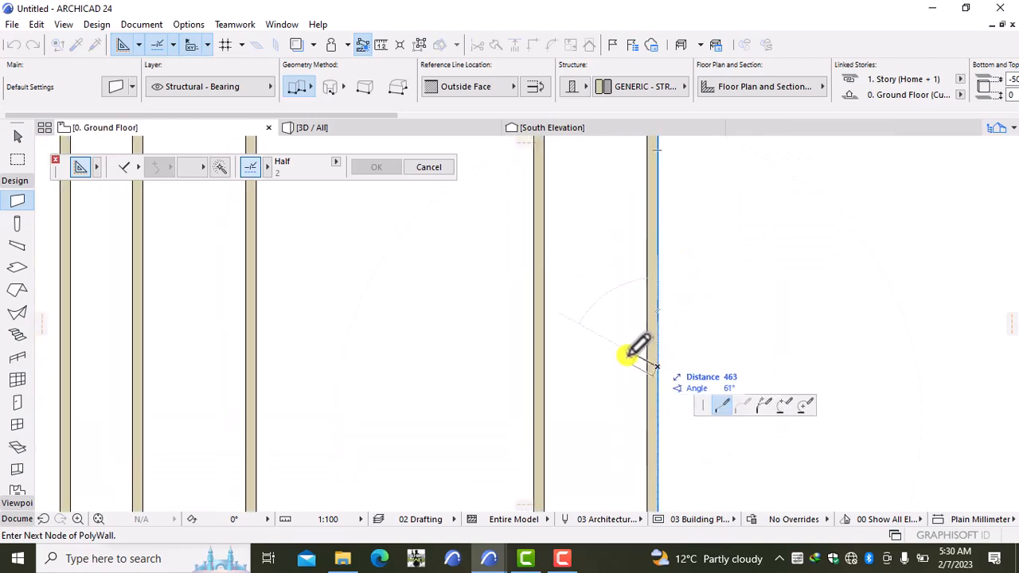
scroll(382, 369, "down", 1)
middle_click_drag(382, 369, 560, 337)
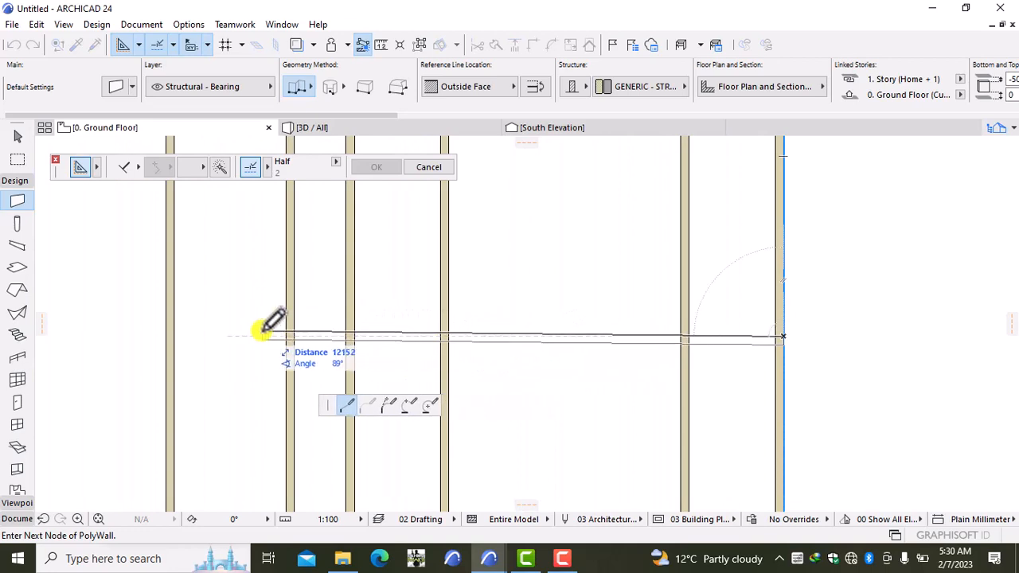
middle_click_drag(238, 337, 466, 299)
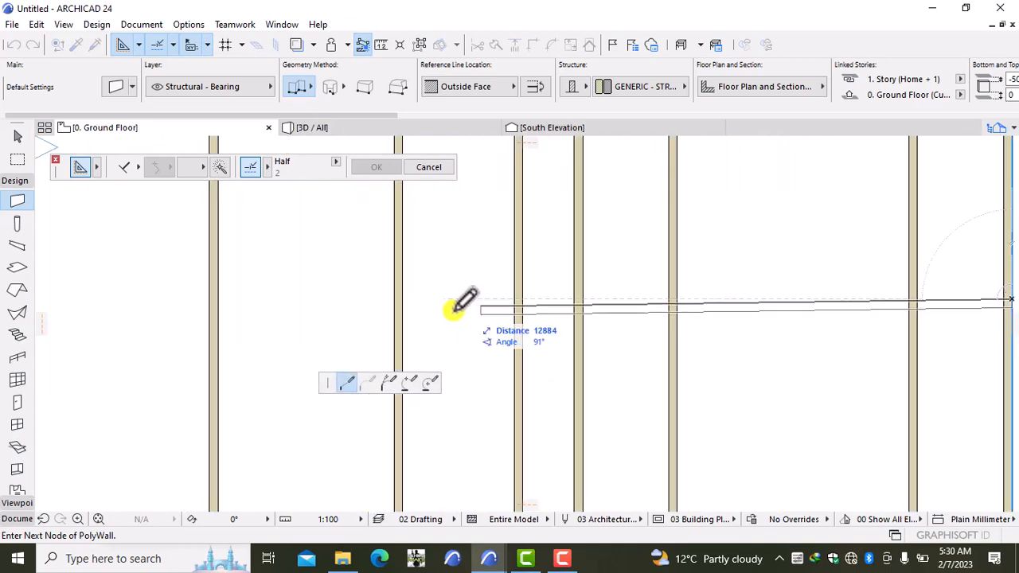
double_click(213, 296)
- Draw a second horizontal partition from the right wall's inner face, 7200 mm above the first horizontal partition's lower face, across to the left wall
scroll(694, 314, "down", 5)
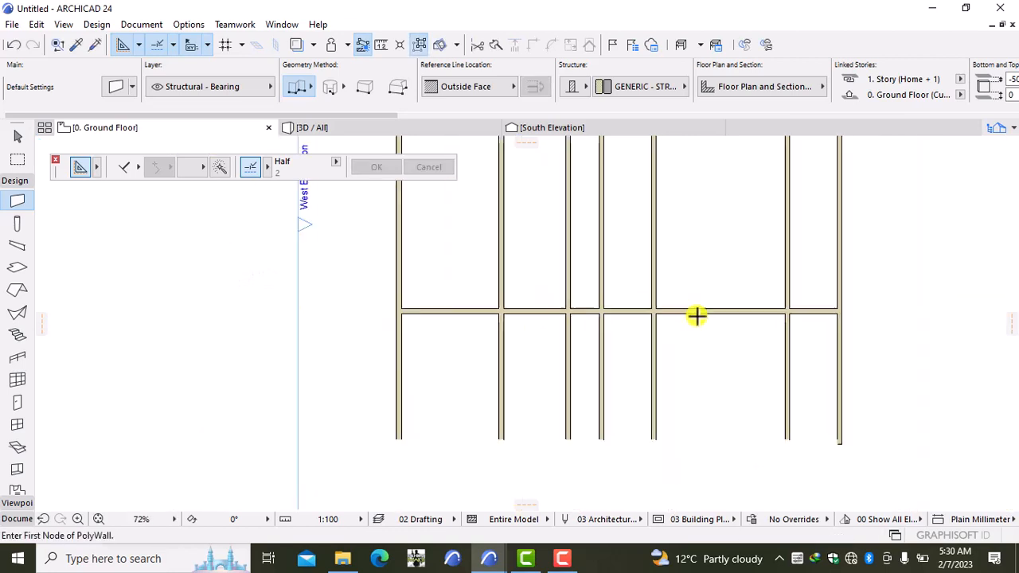
middle_click_drag(720, 306, 514, 362)
middle_click_drag(562, 318, 562, 351)
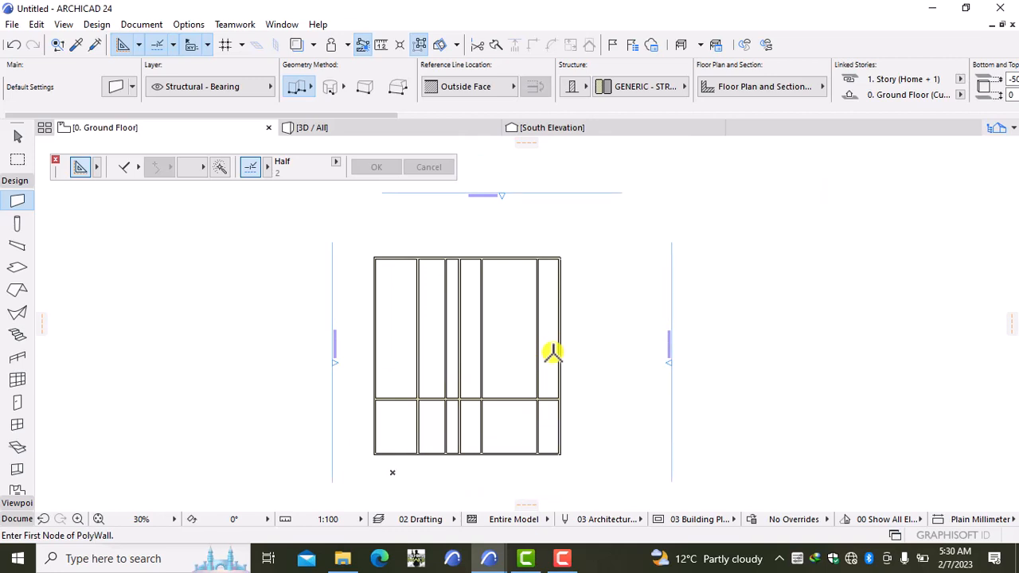
scroll(557, 393, "up", 5)
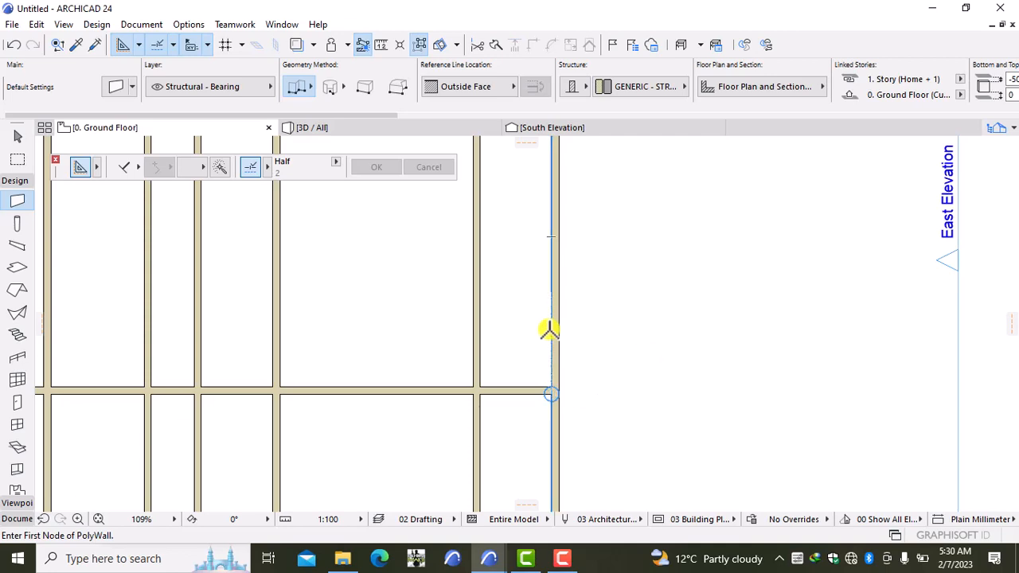
type("72")
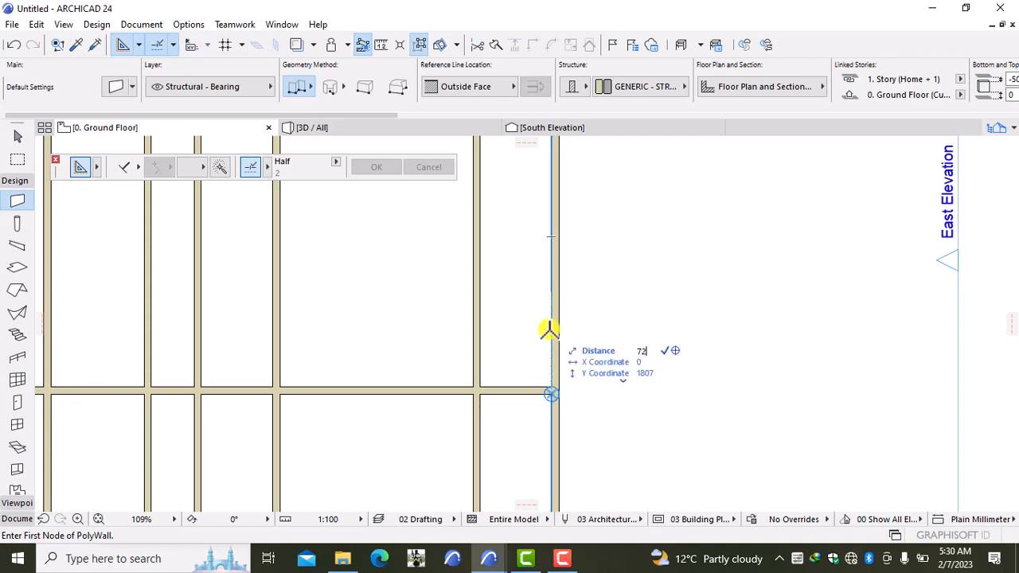
type("00")
key("Return")
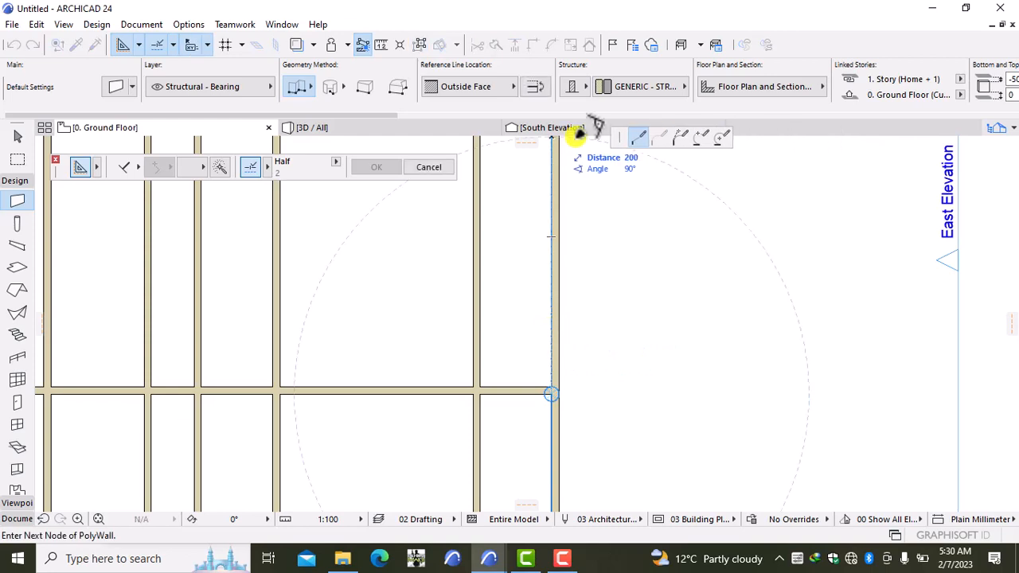
middle_click_drag(581, 191, 681, 354)
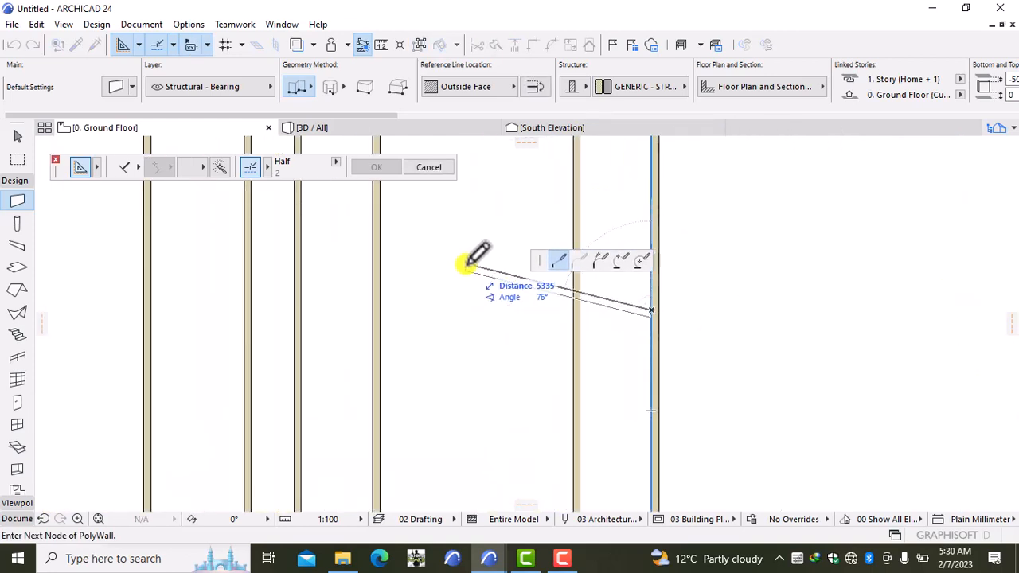
middle_click_drag(273, 291, 682, 332)
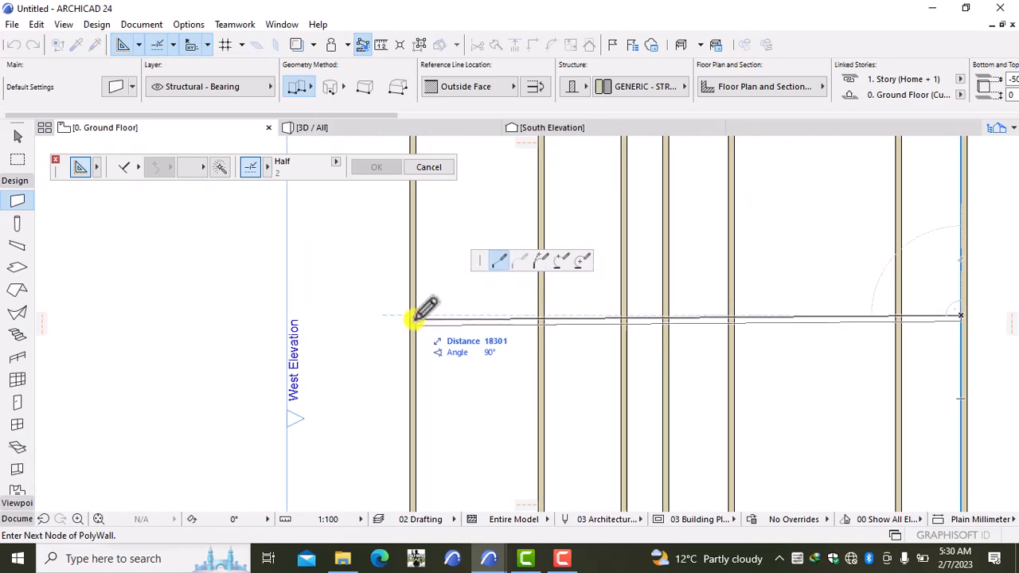
double_click(409, 313)
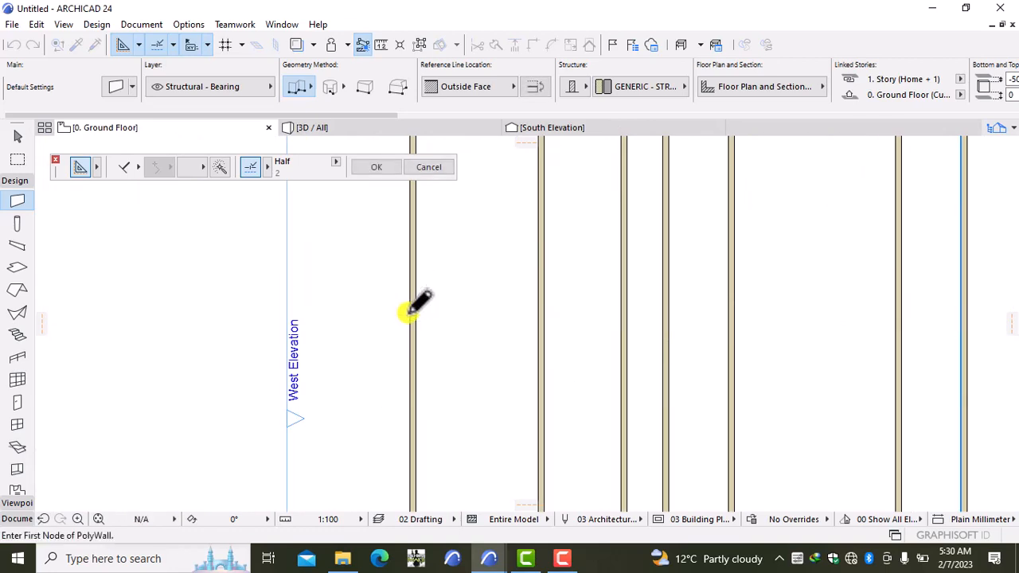
- Start a third horizontal partition on the left wall's outer face, 1700 mm below the upper-left outside corner
scroll(573, 303, "down", 5)
middle_click_drag(662, 300, 541, 368)
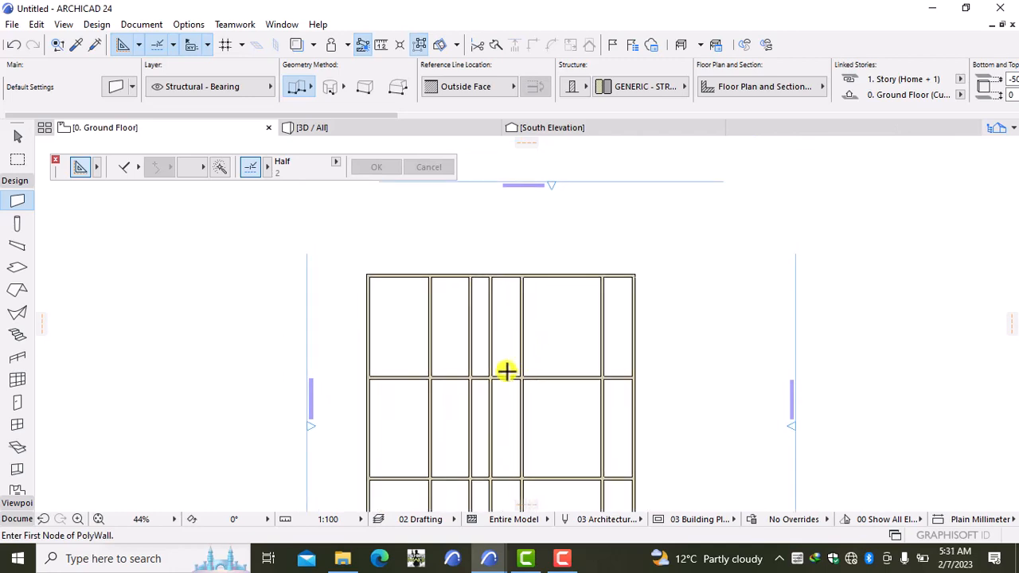
scroll(506, 370, "up", 2)
middle_click_drag(570, 305, 618, 334)
scroll(639, 325, "up", 3)
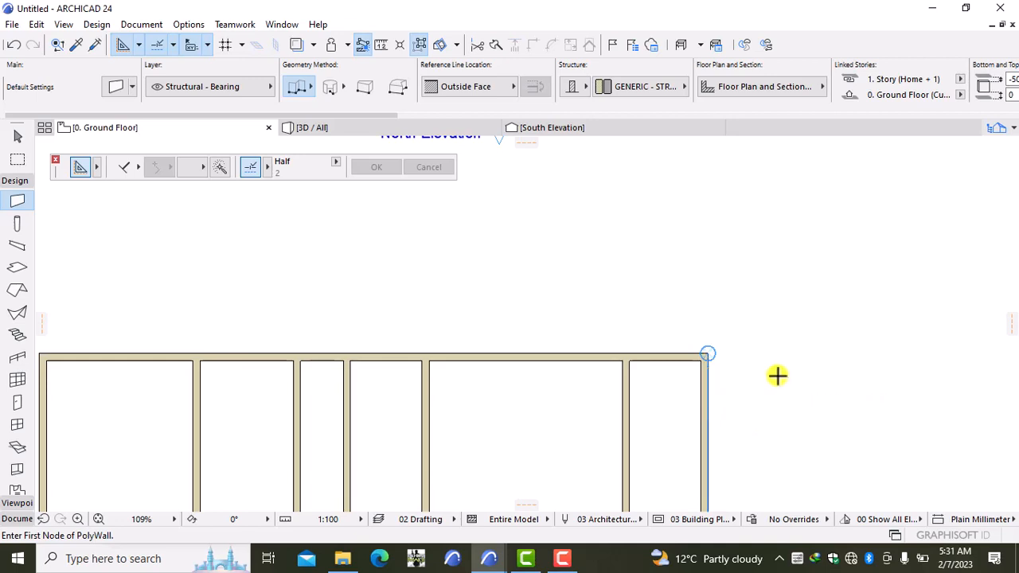
scroll(755, 357, "down", 5)
middle_click_drag(748, 364, 820, 287)
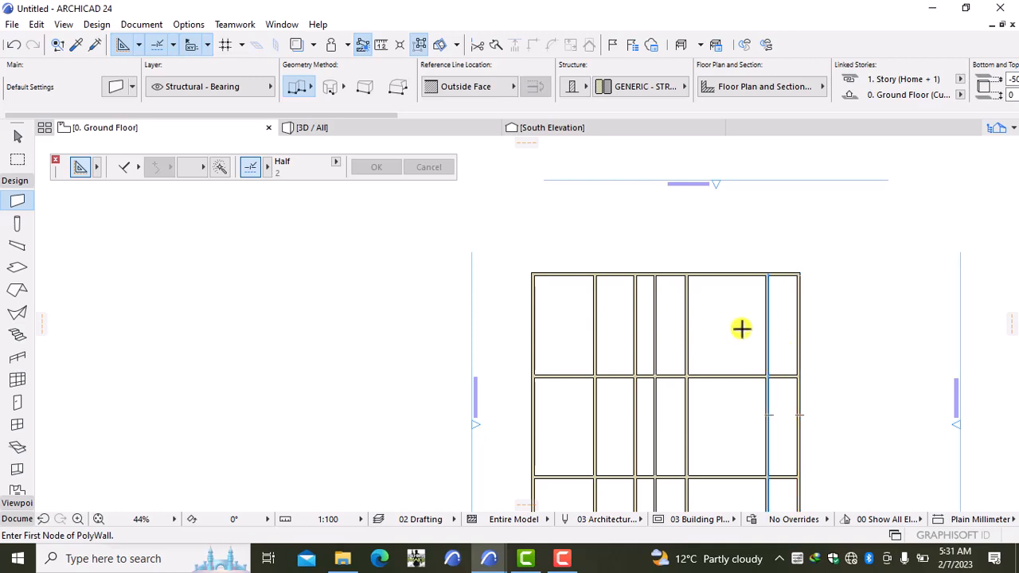
scroll(522, 279, "up", 4)
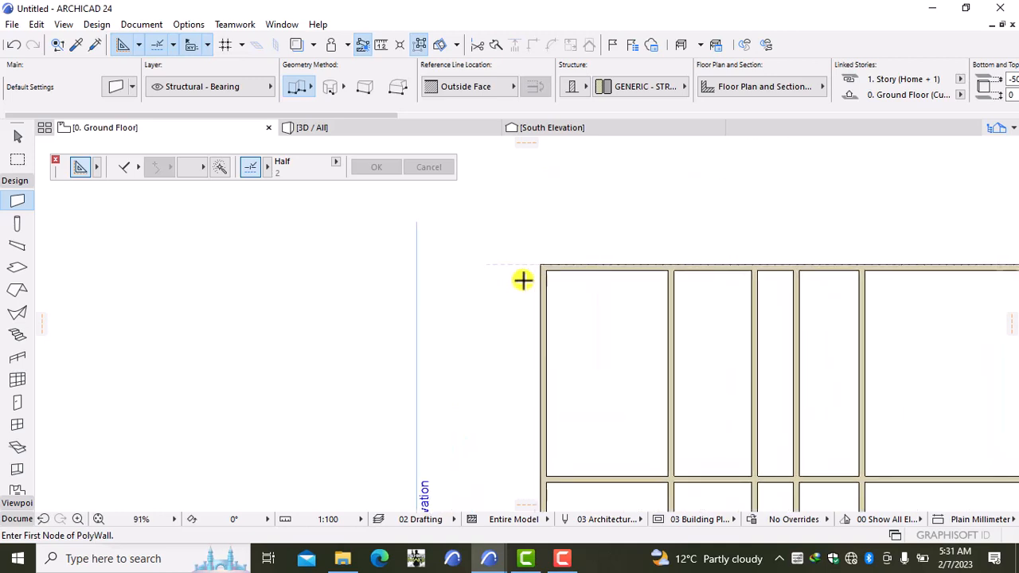
scroll(523, 279, "up", 4)
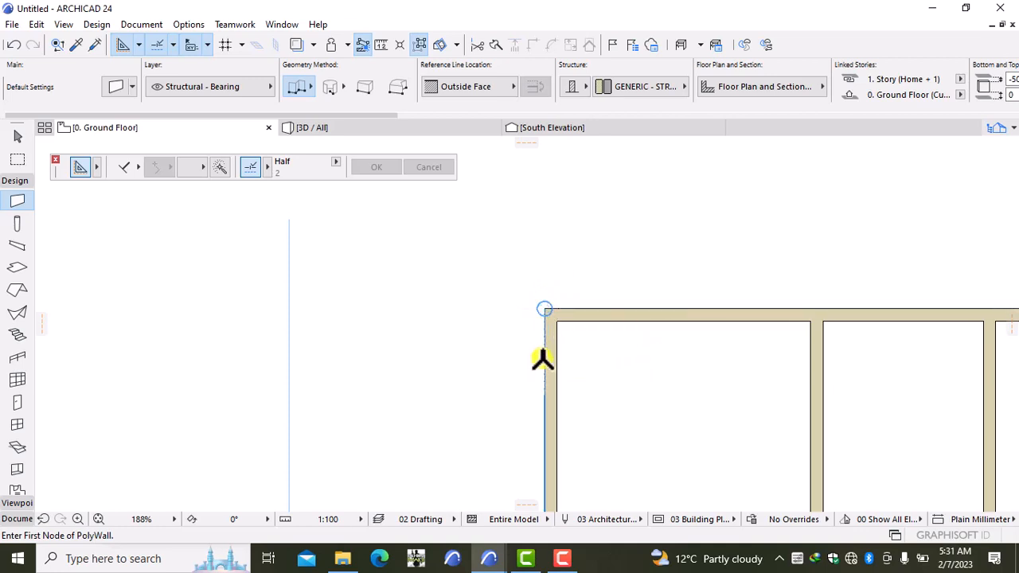
type("1700")
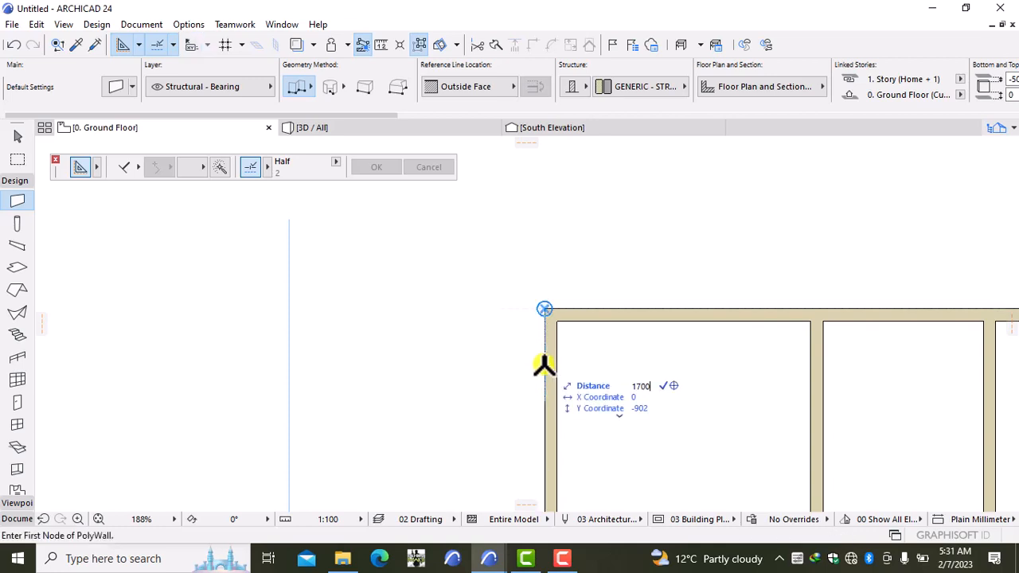
key("Return")
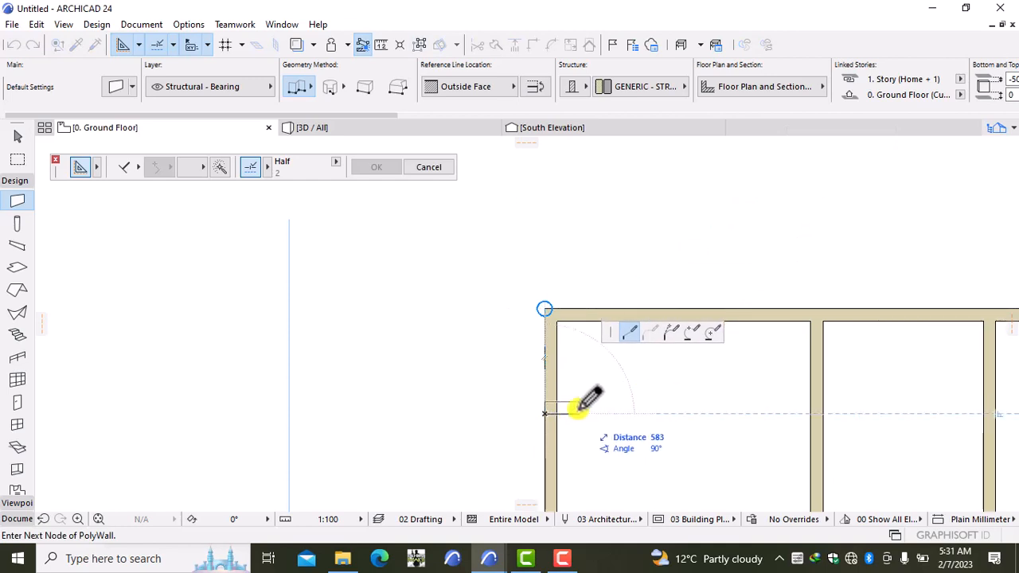
- Set the reference line to Inside Face and run the third horizontal partition across to the right wall
left_click(516, 93)
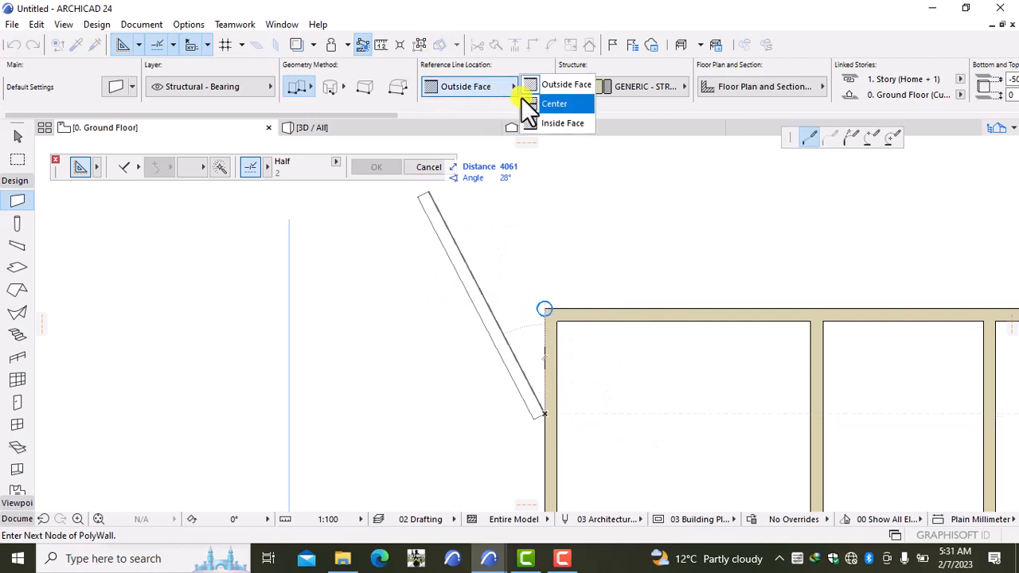
left_click(562, 123)
scroll(785, 413, "down", 1)
middle_click_drag(787, 412, 583, 342)
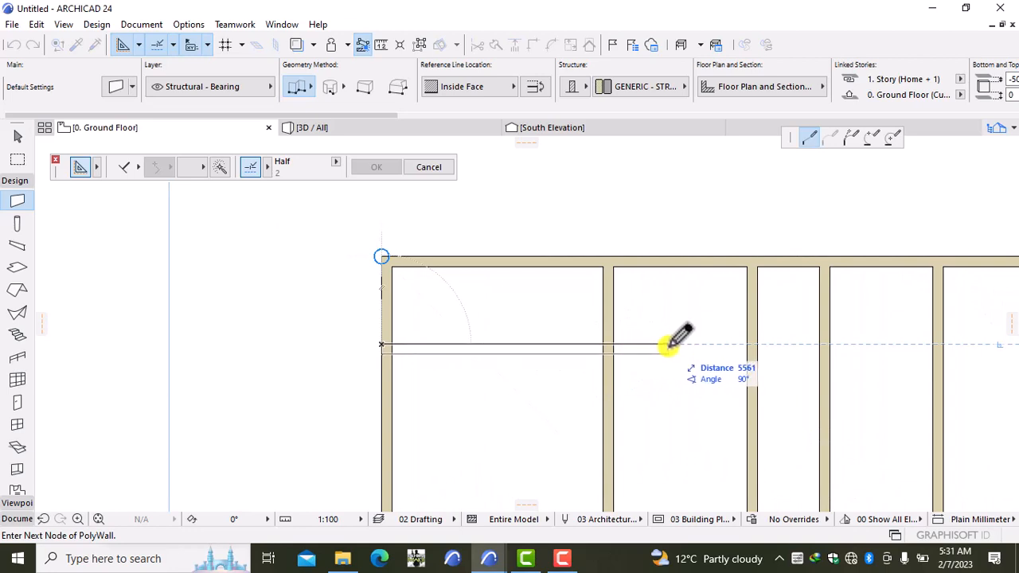
middle_click_drag(673, 341, 364, 353)
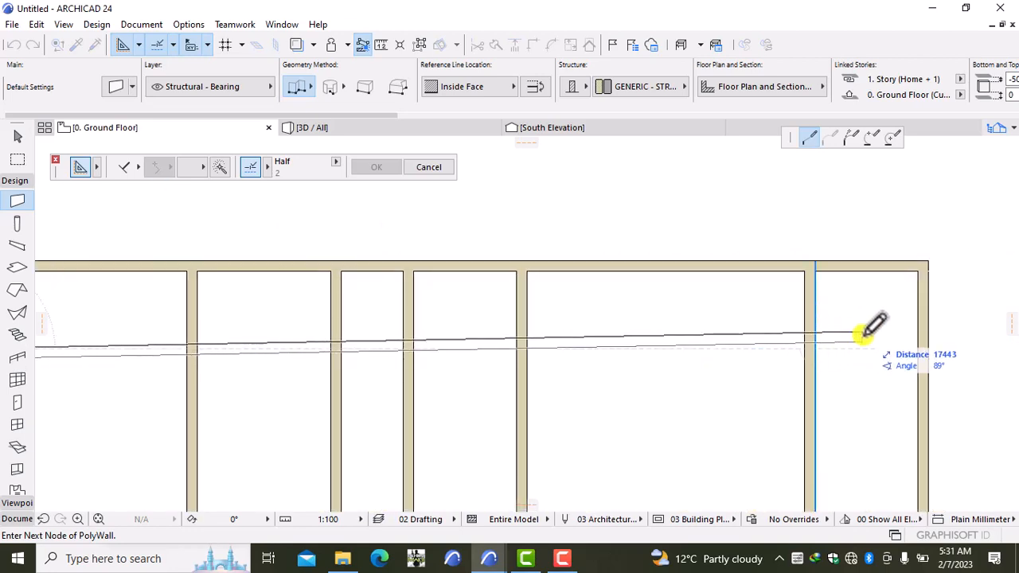
double_click(921, 347)
- Start a fourth horizontal partition on the right wall's inner face, 400 mm below the third horizontal partition's lower face
scroll(911, 386, "down", 2)
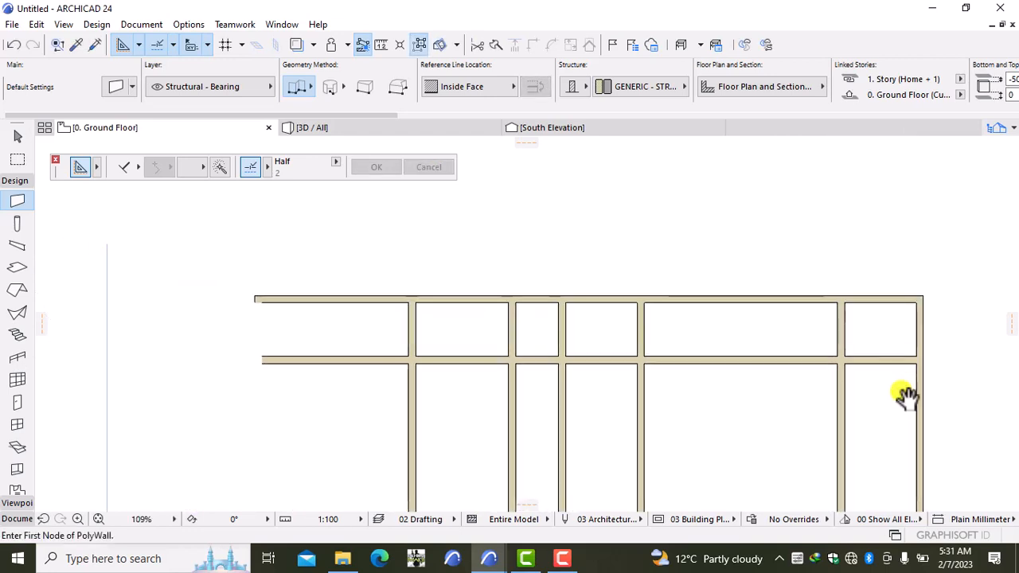
middle_click_drag(905, 397, 750, 398)
scroll(711, 368, "up", 3)
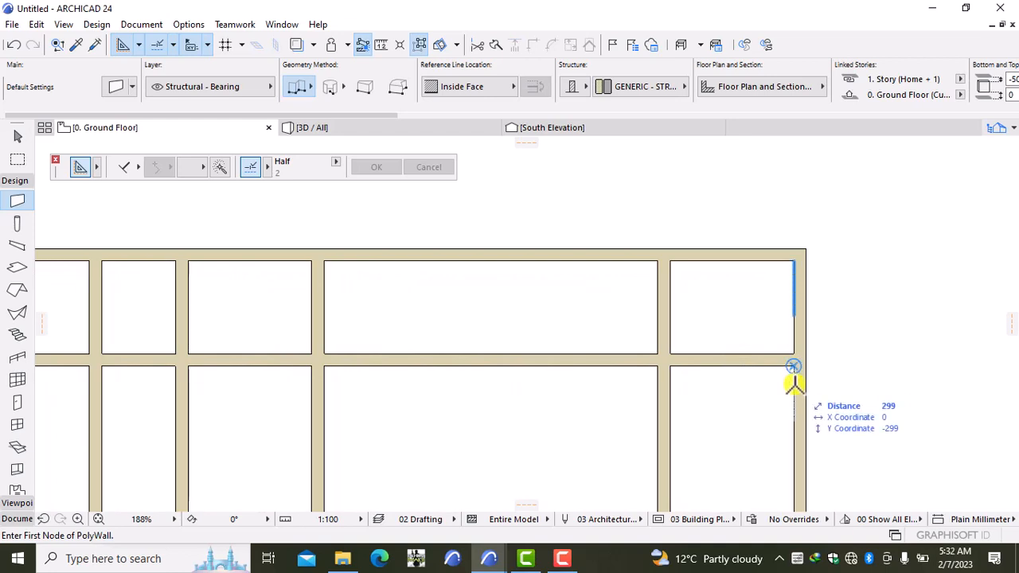
type("4")
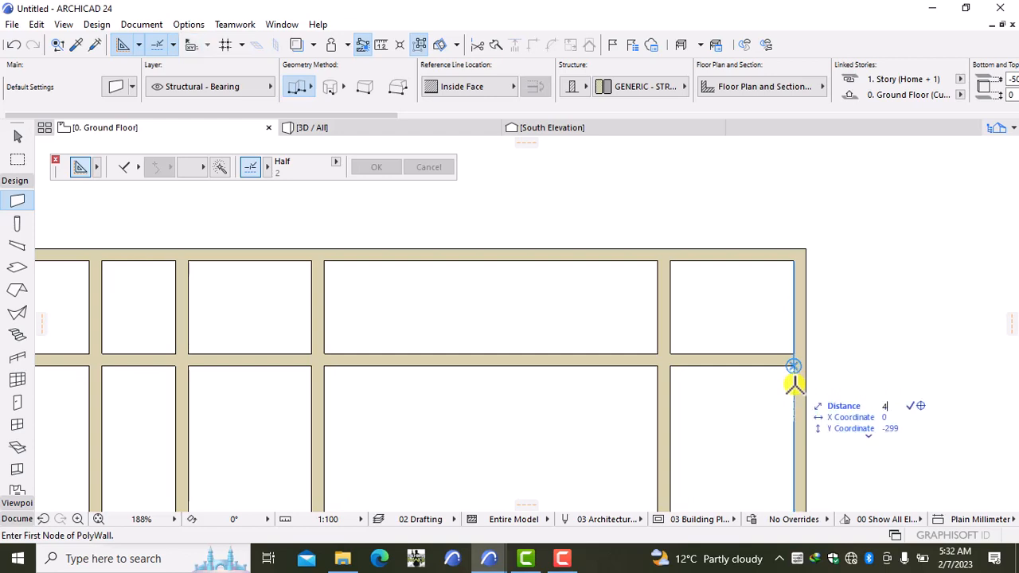
type("00")
key("Return")
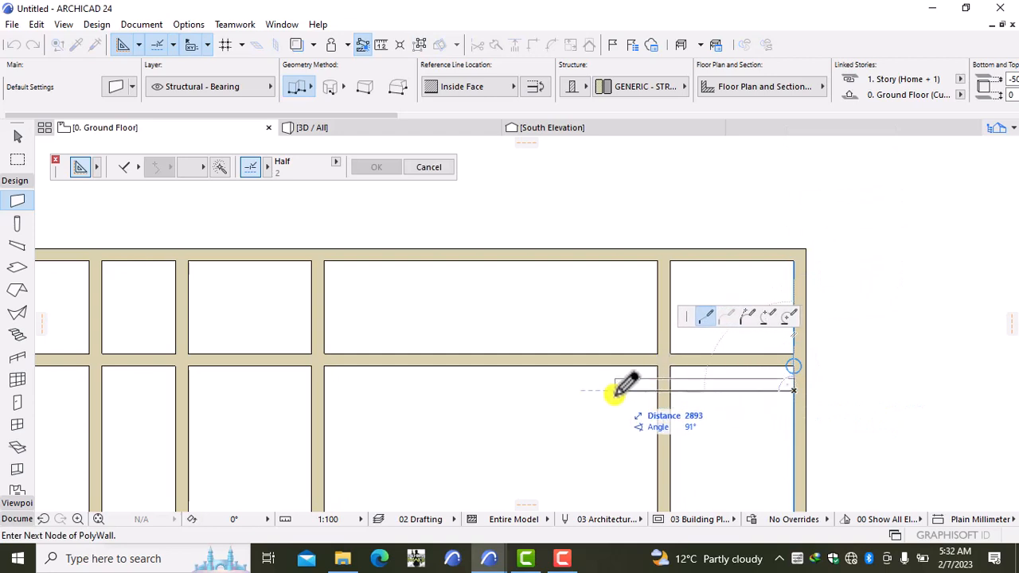
- Set the reference line to Outside Face and run the fourth horizontal partition leftward, finishing at the second vertical partition
middle_click_drag(626, 390, 628, 336)
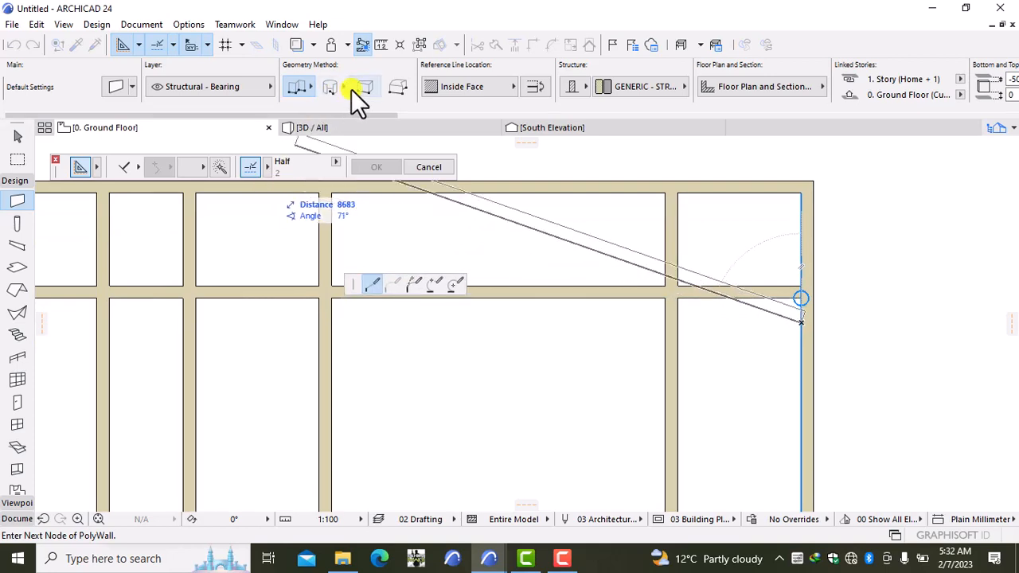
left_click(457, 86)
left_click(523, 86)
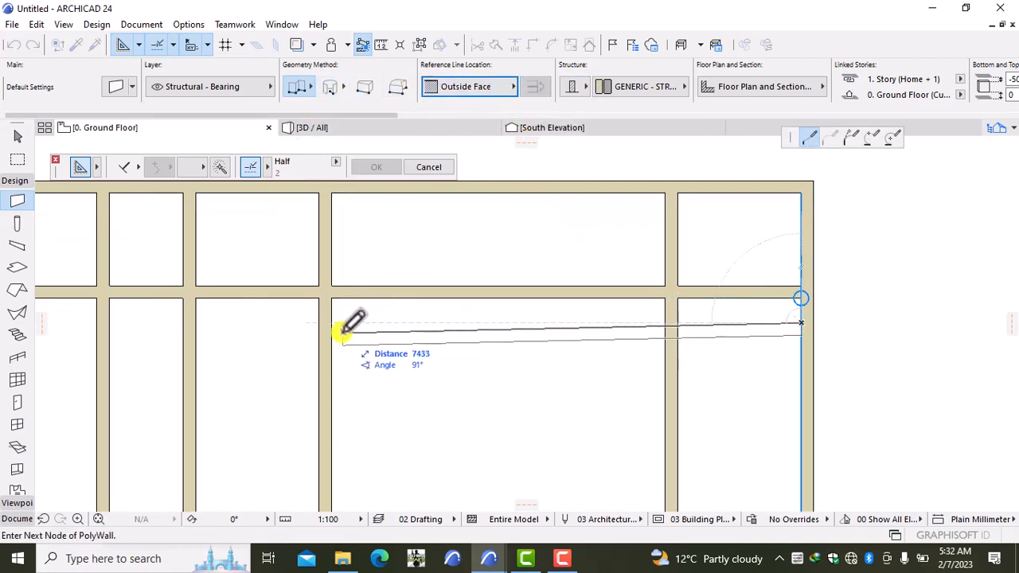
middle_click_drag(325, 321, 509, 325)
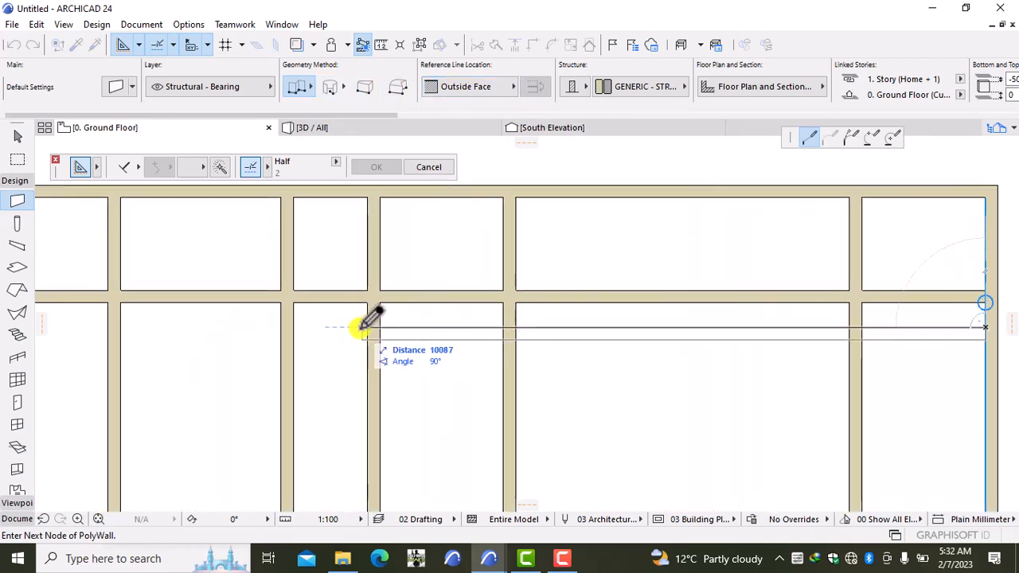
double_click(295, 321)
scroll(327, 363, "down", 5)
middle_click_drag(327, 364, 432, 250)
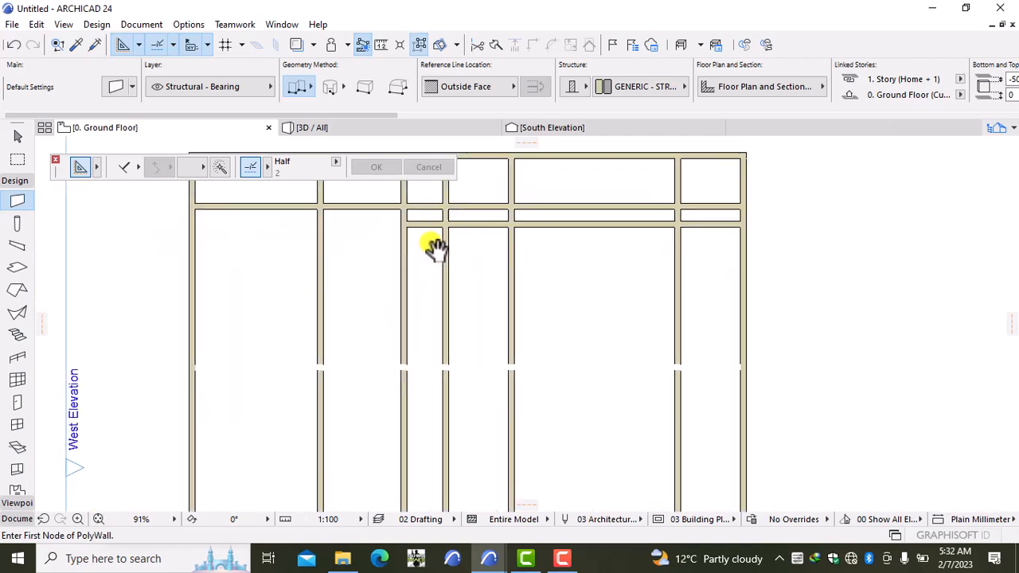
middle_click_drag(416, 308, 485, 226)
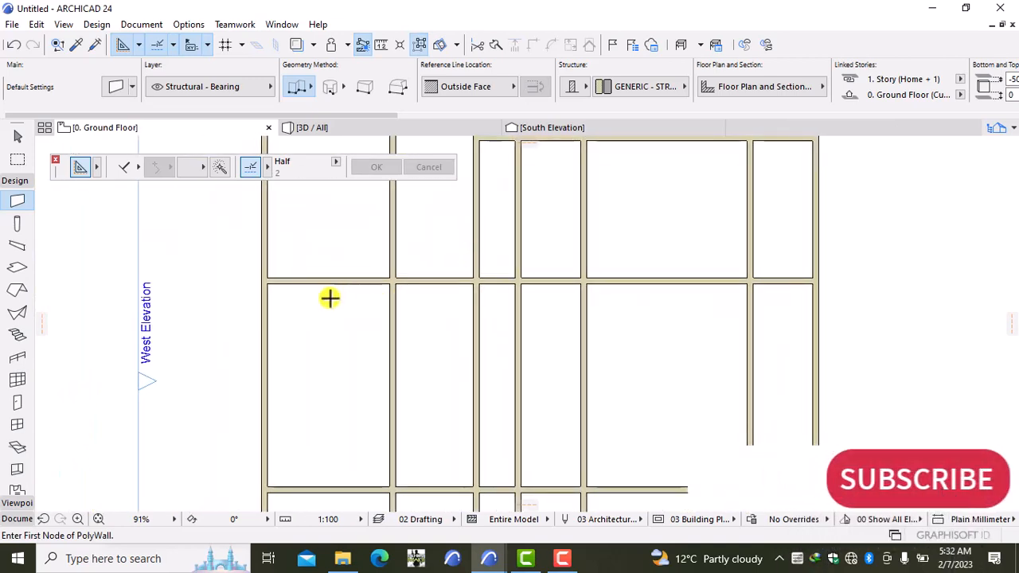
middle_click_drag(331, 298, 399, 374)
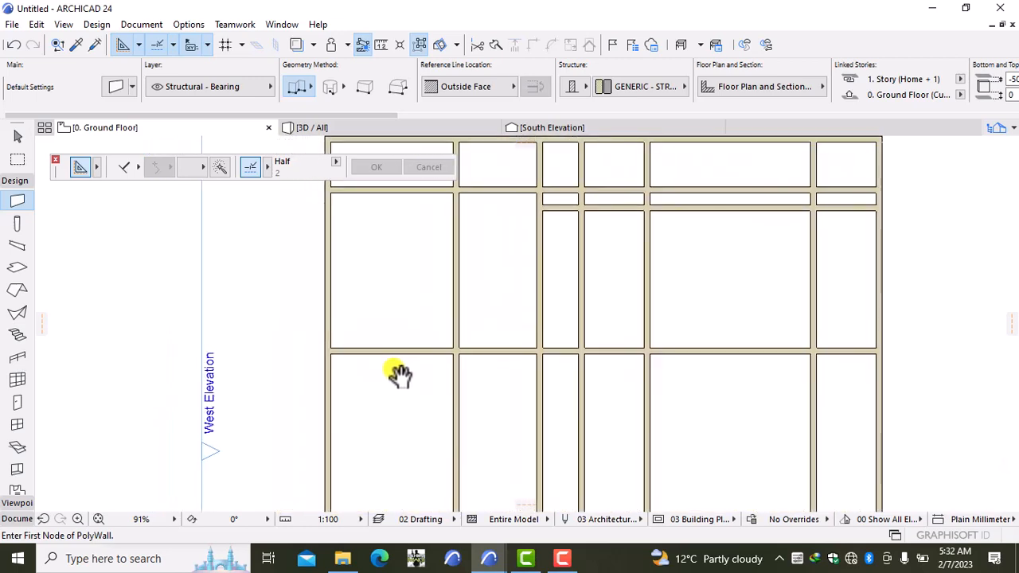
- Draw a short horizontal partition from the left wall's inner face, 1500 mm above the middle full-width partition, to the first vertical partition
scroll(339, 343, "up", 4)
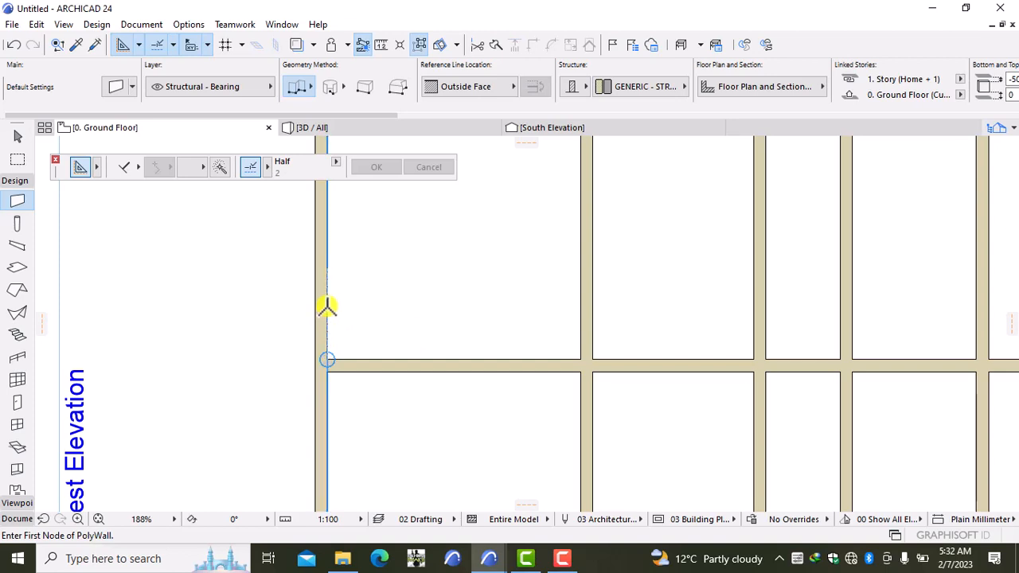
type("15")
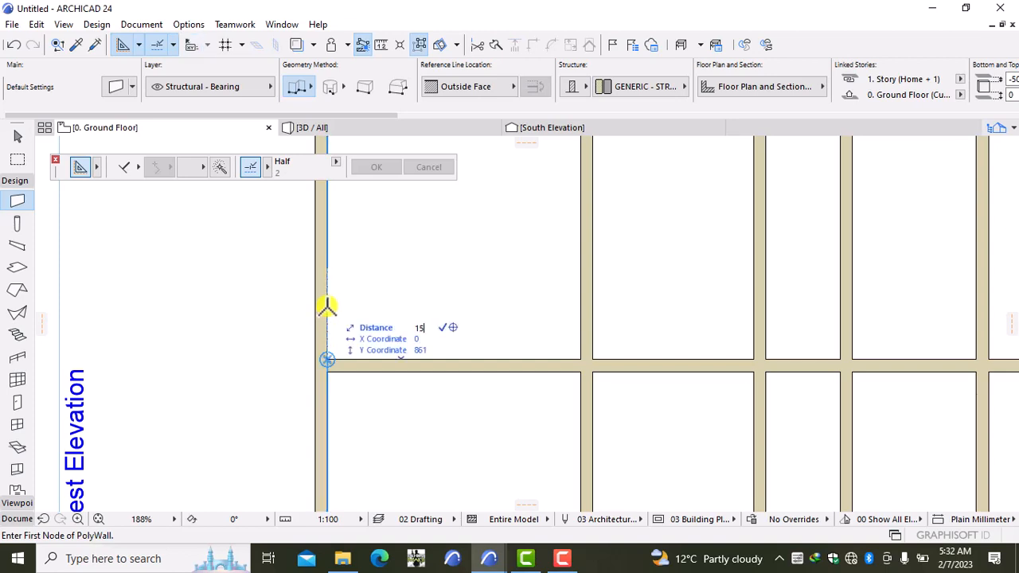
left_click(327, 266)
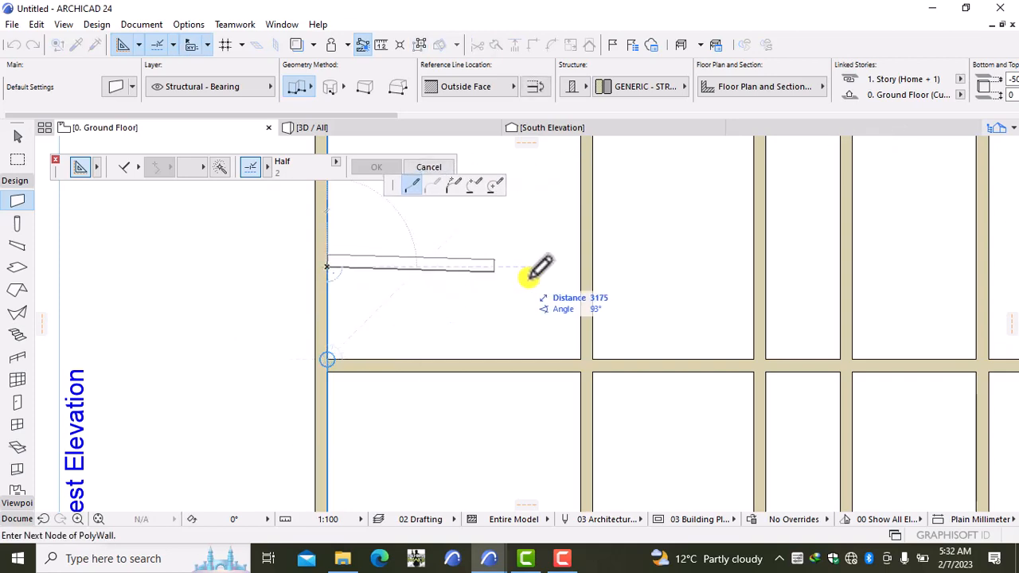
left_click(583, 261)
left_click(582, 261)
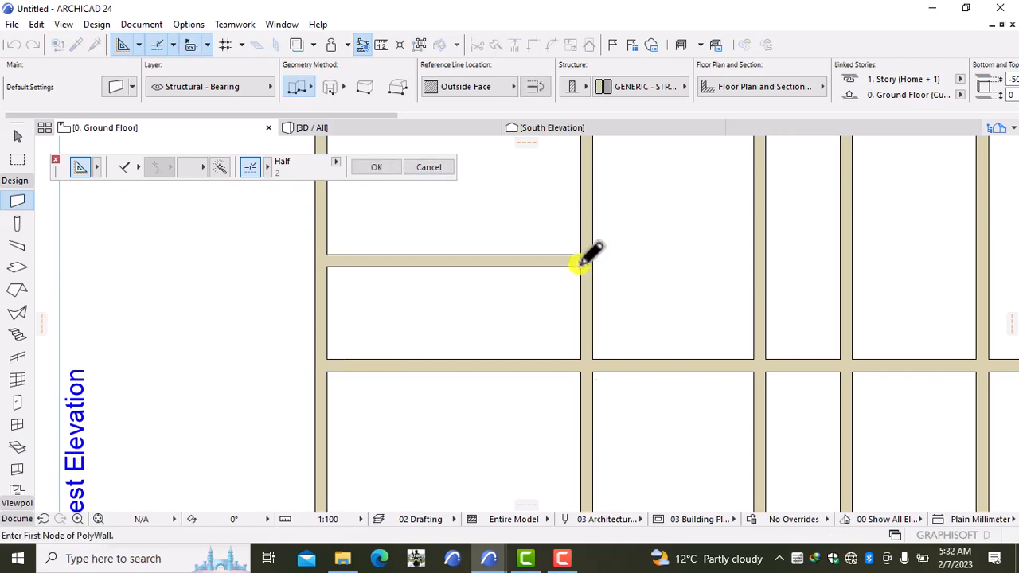
- Try to shorten the left outer wall by stretching its upper end down to the third horizontal partition, and undo the stretch
scroll(564, 289, "down", 5)
middle_click_drag(559, 298, 527, 348)
scroll(541, 323, "up", 1)
scroll(541, 322, "up", 3)
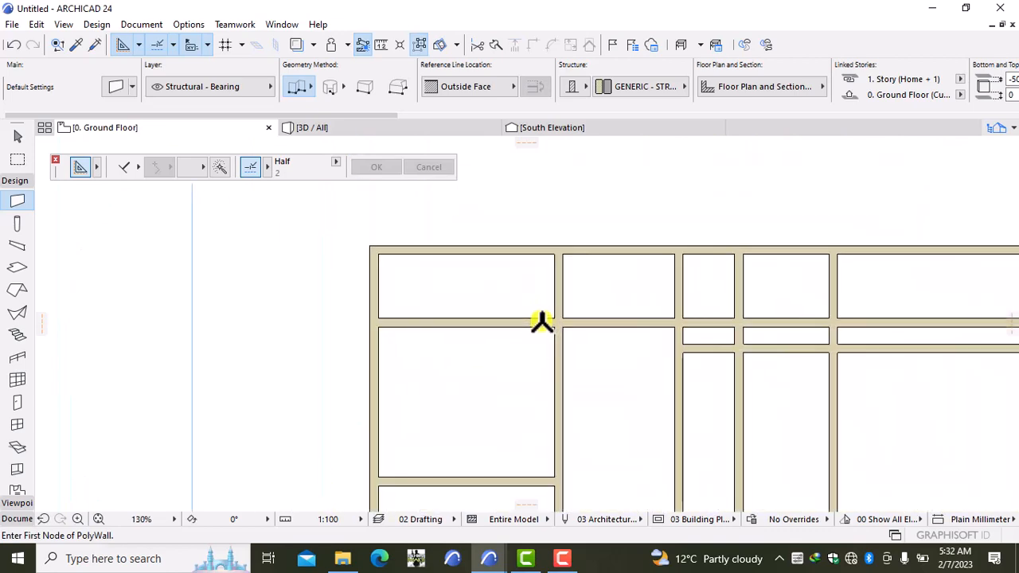
scroll(547, 327, "up", 1)
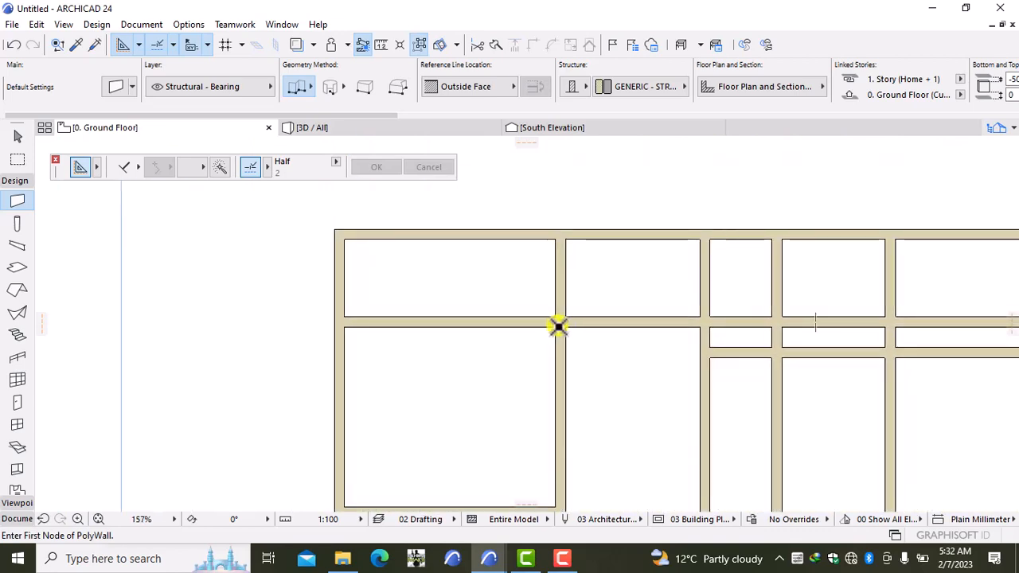
left_click(340, 294, "shift")
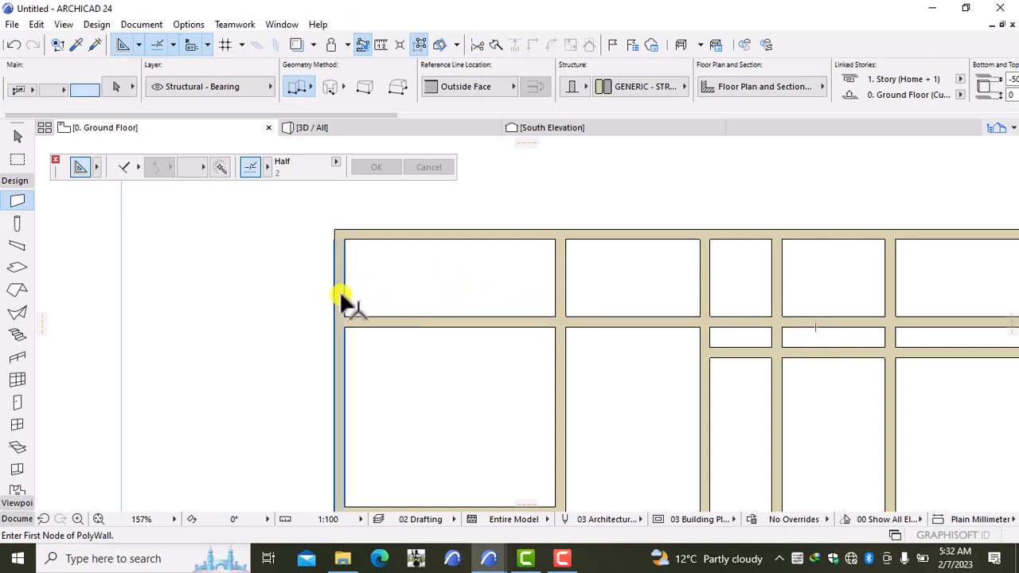
left_click(335, 230)
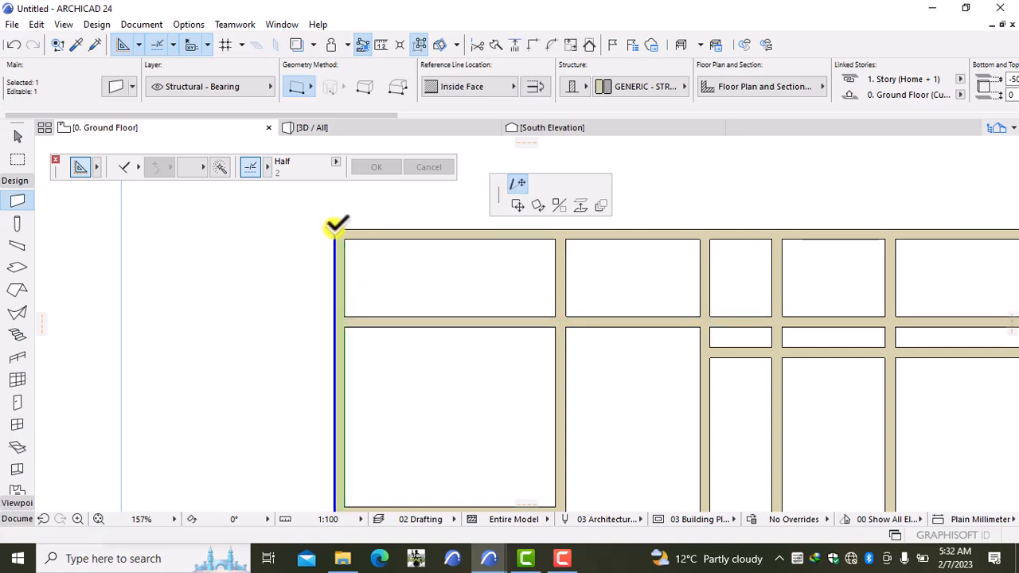
left_click(335, 316)
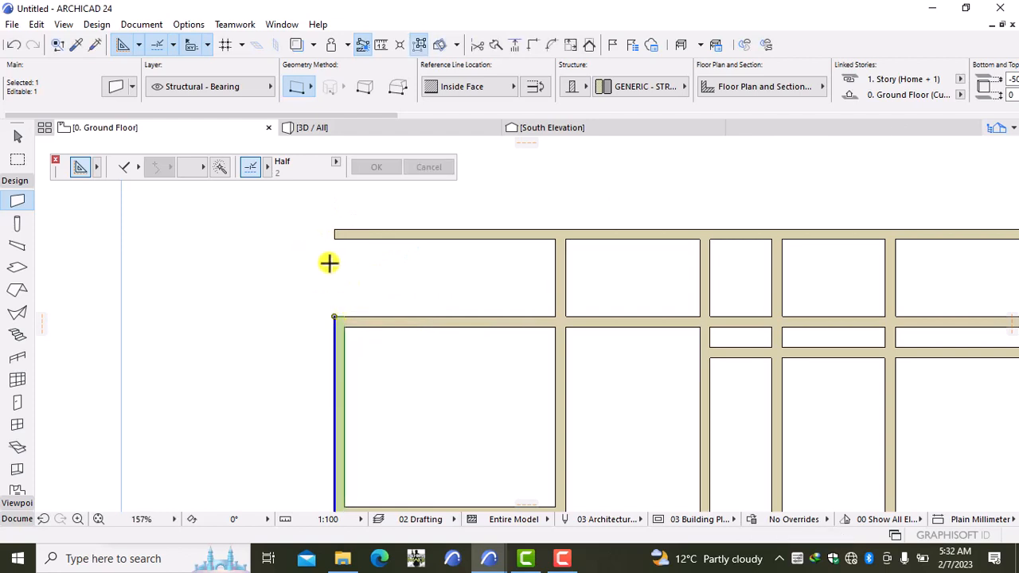
left_click(13, 46)
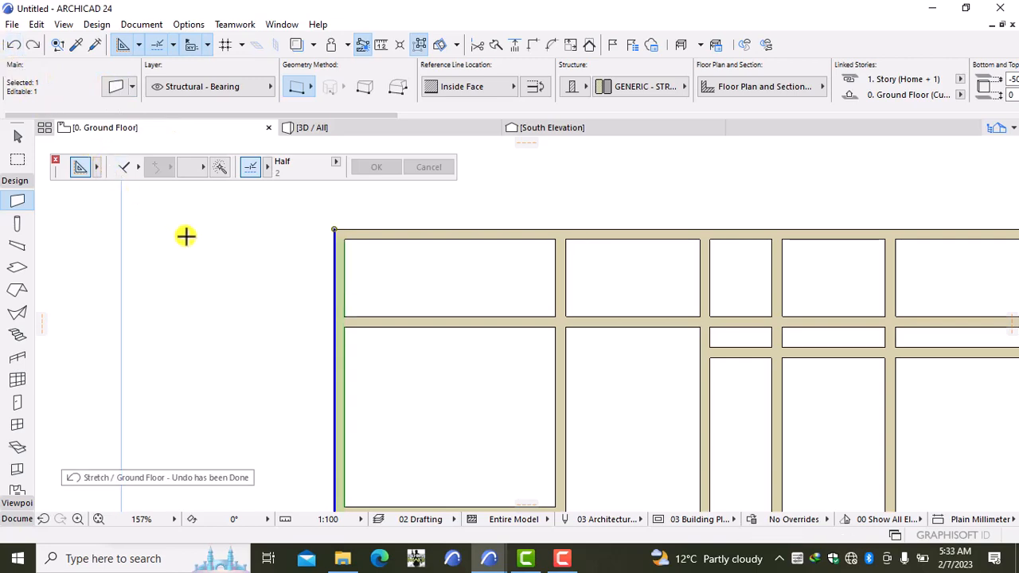
- Shorten the left outer wall by stretching its upper end down to the third horizontal partition's upper face
scroll(276, 271, "down", 5)
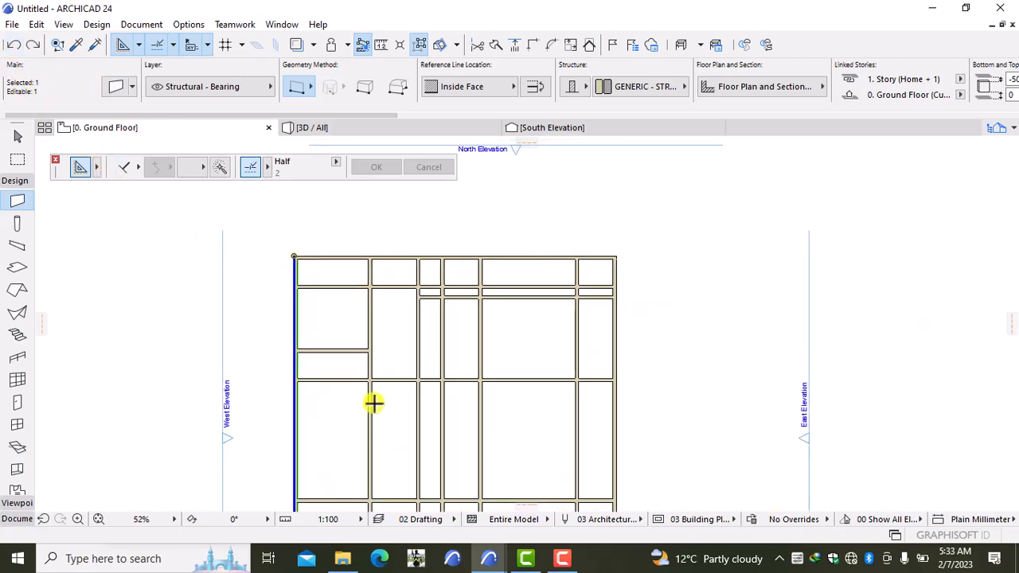
scroll(325, 384, "down", 2)
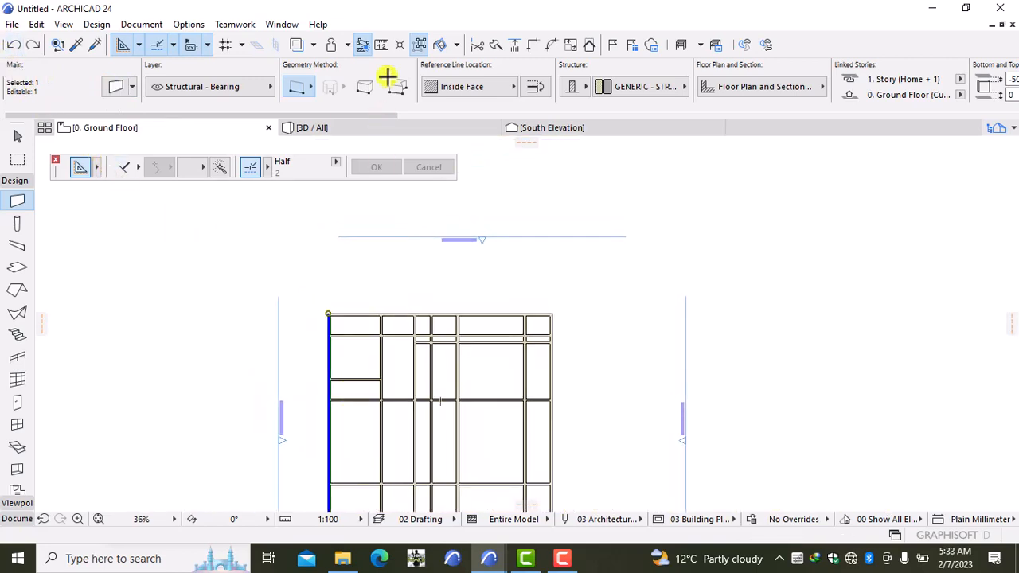
left_click(418, 43)
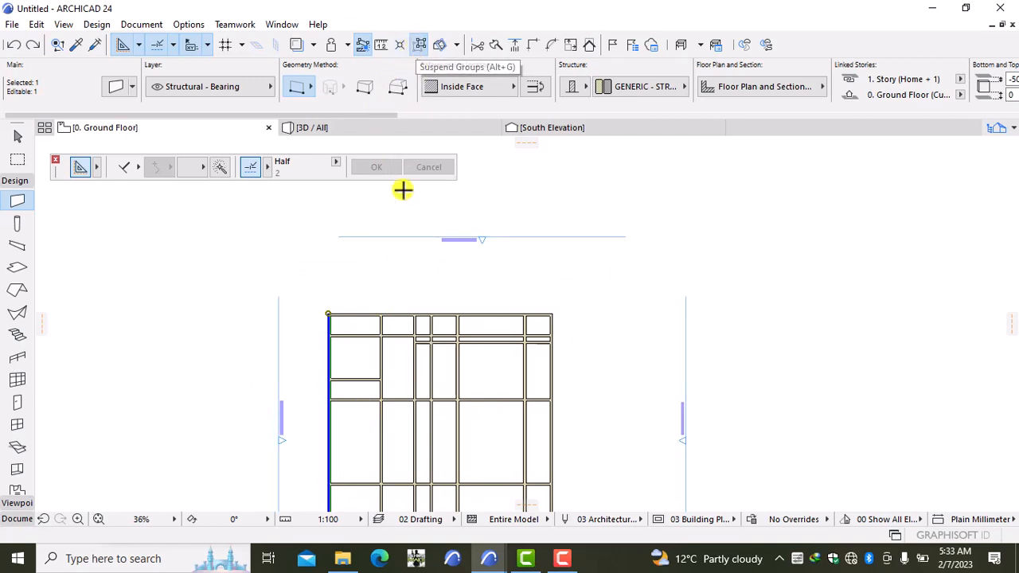
scroll(311, 314, "up", 6)
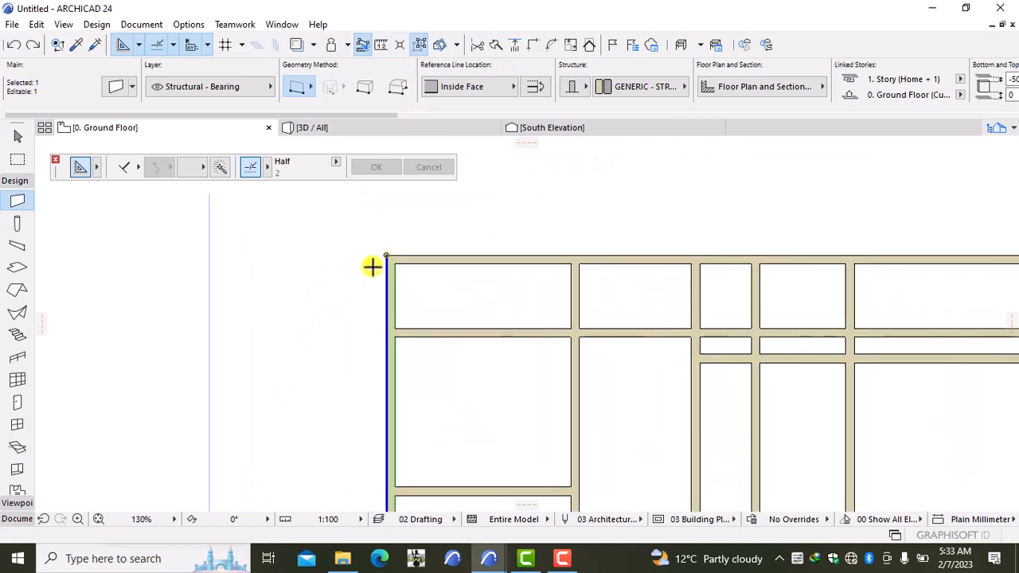
left_click(389, 252)
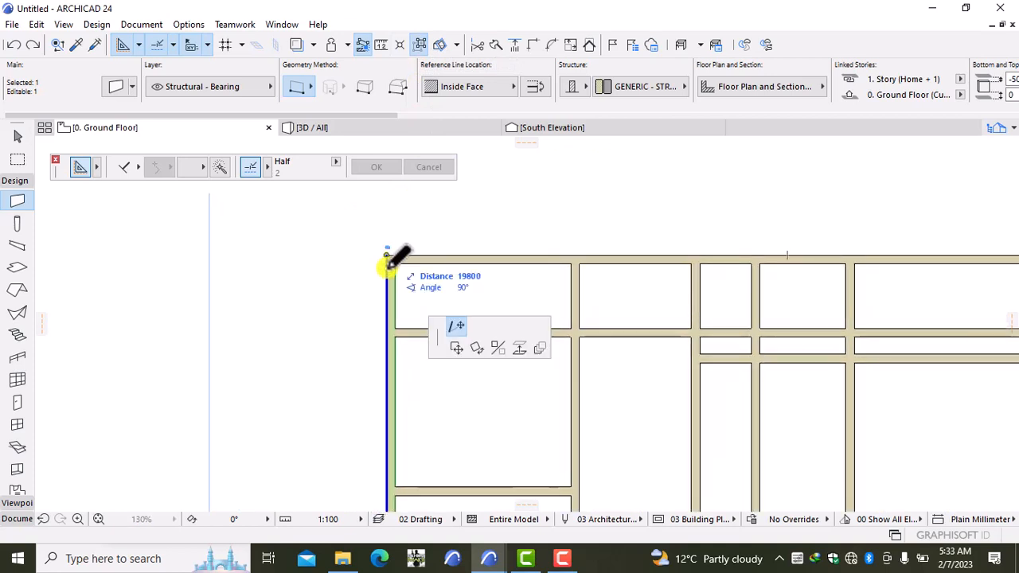
left_click(391, 325)
key("Escape")
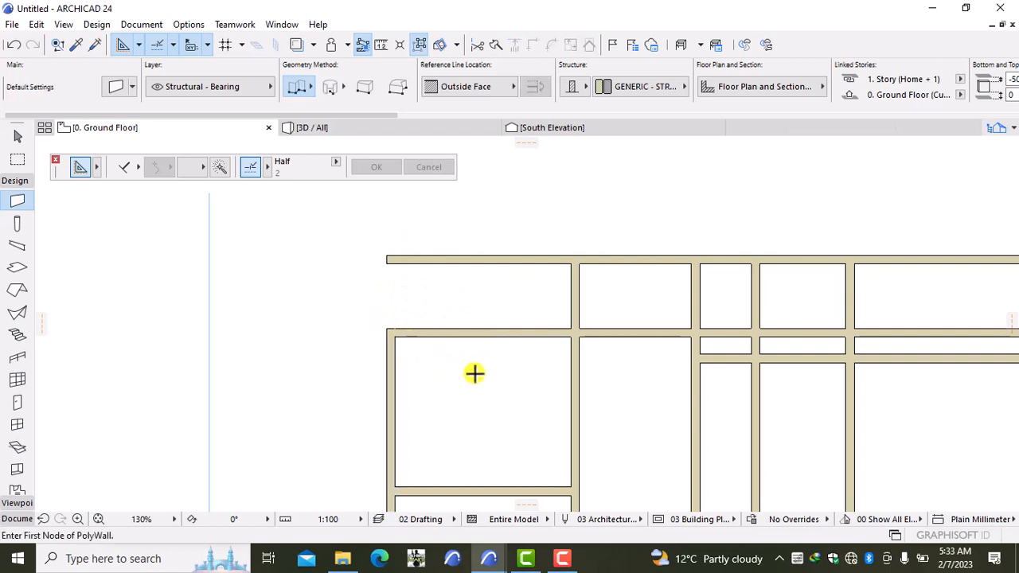
- Start a short vertical partition on the third horizontal partition's lower face, 1000 mm left of the first vertical partition
middle_click_drag(478, 375, 409, 337)
scroll(500, 298, "up", 3)
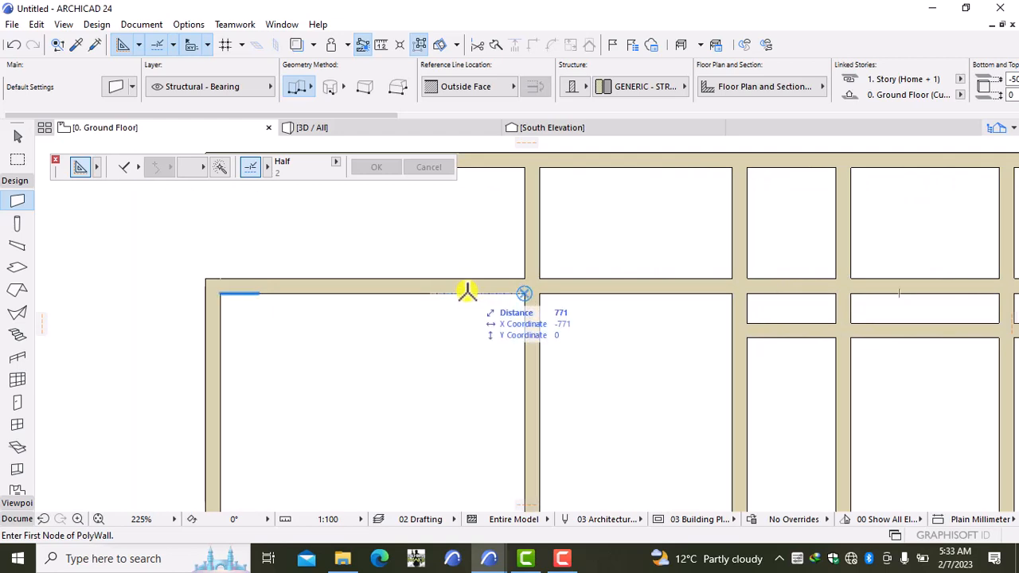
type("1")
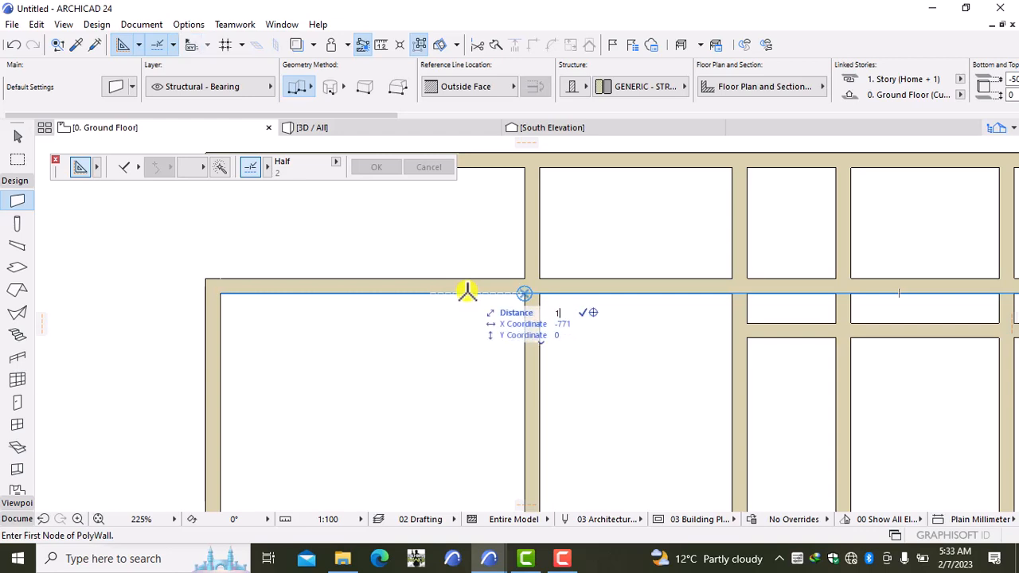
type("000")
key("Return")
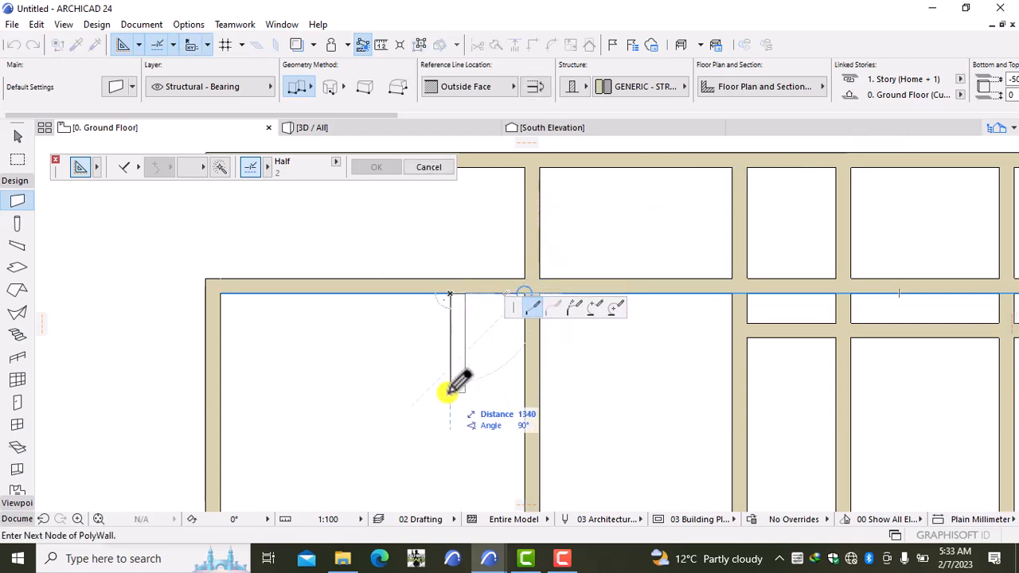
middle_click_drag(448, 392, 455, 371)
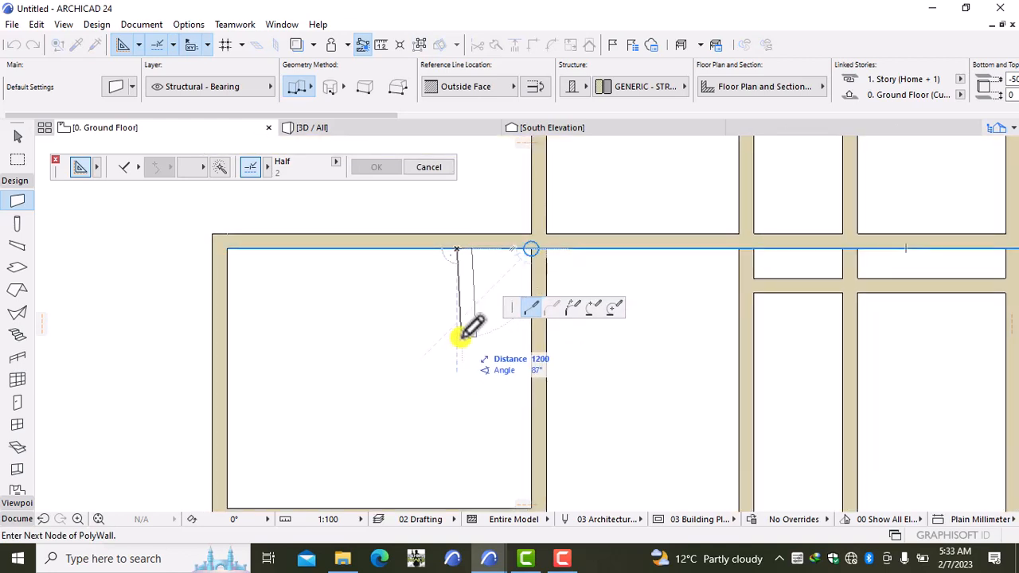
- Set the reference line to Inside Face and run the short vertical partition down to the short horizontal partition
left_click(467, 88)
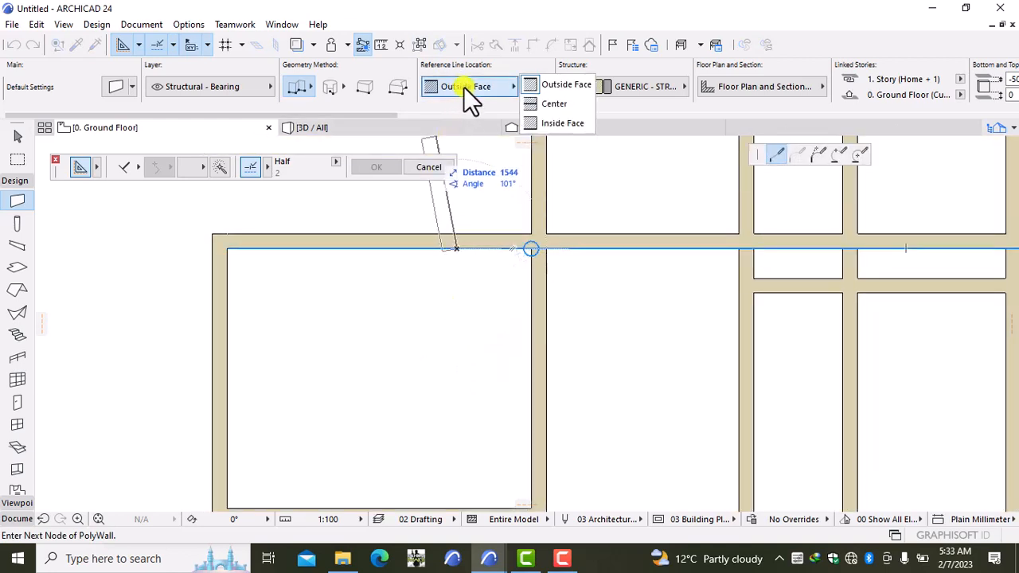
left_click(567, 122)
middle_click_drag(455, 404, 460, 326)
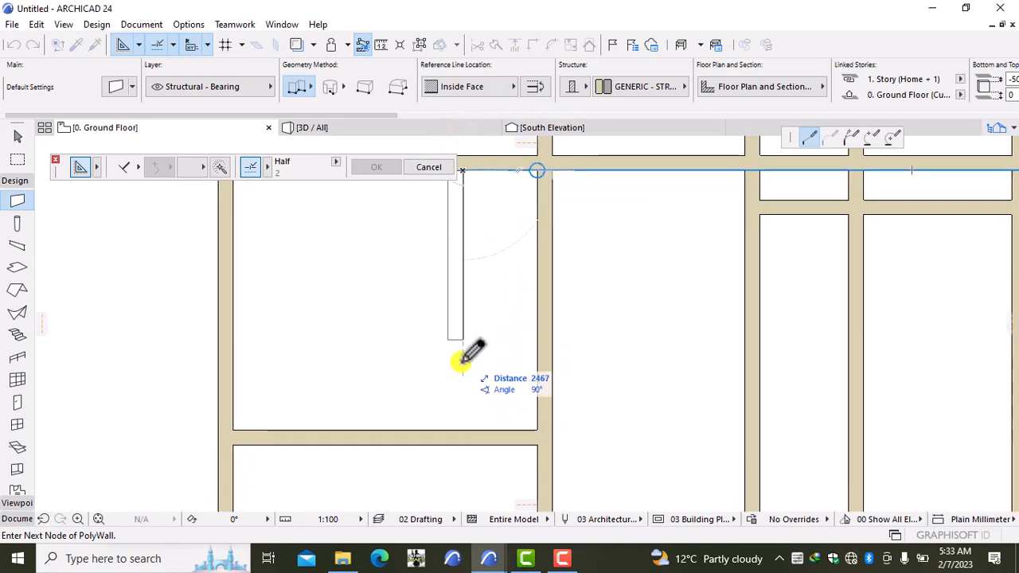
double_click(465, 423)
scroll(465, 423, "down", 4)
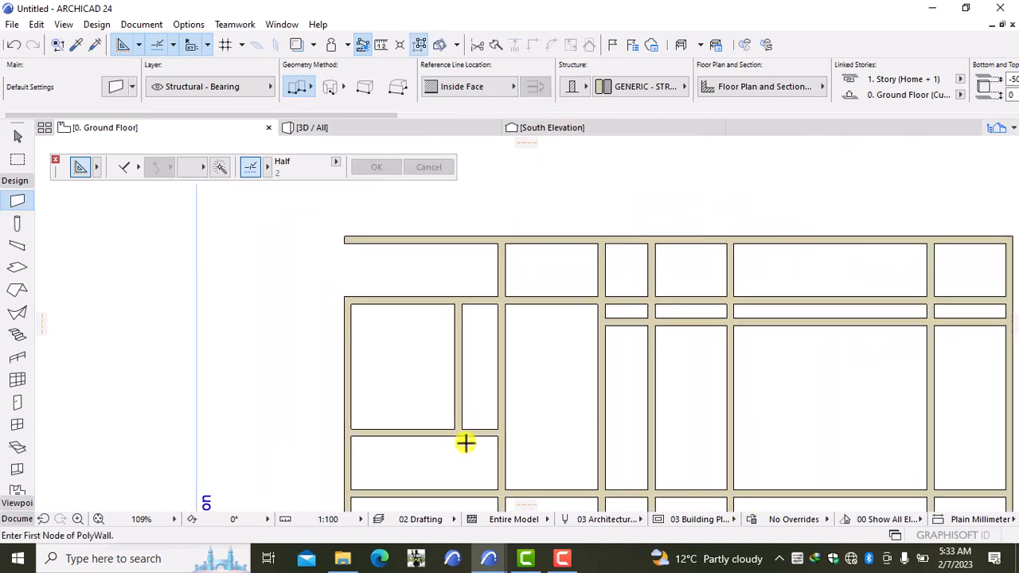
- Stretch the short vertical partition's lower end straight down to a total wall length of 6500 mm
middle_click_drag(466, 443, 475, 388)
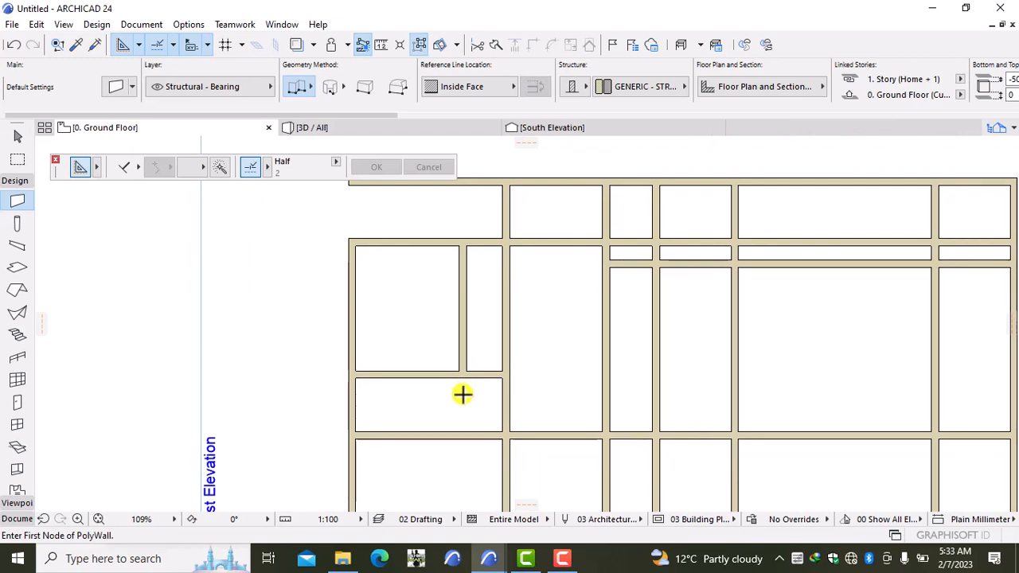
left_click(467, 360, "shift")
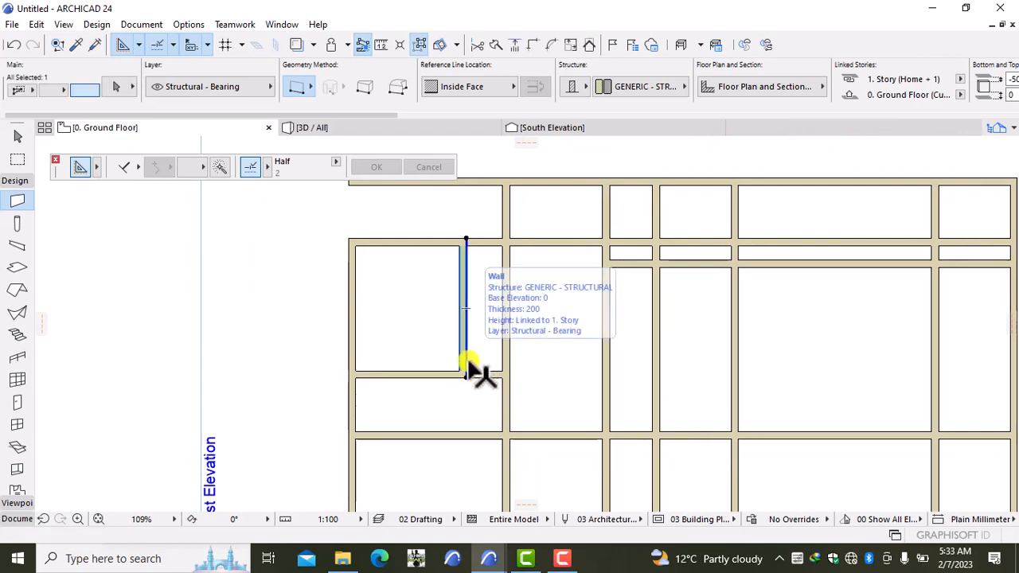
left_click(467, 376)
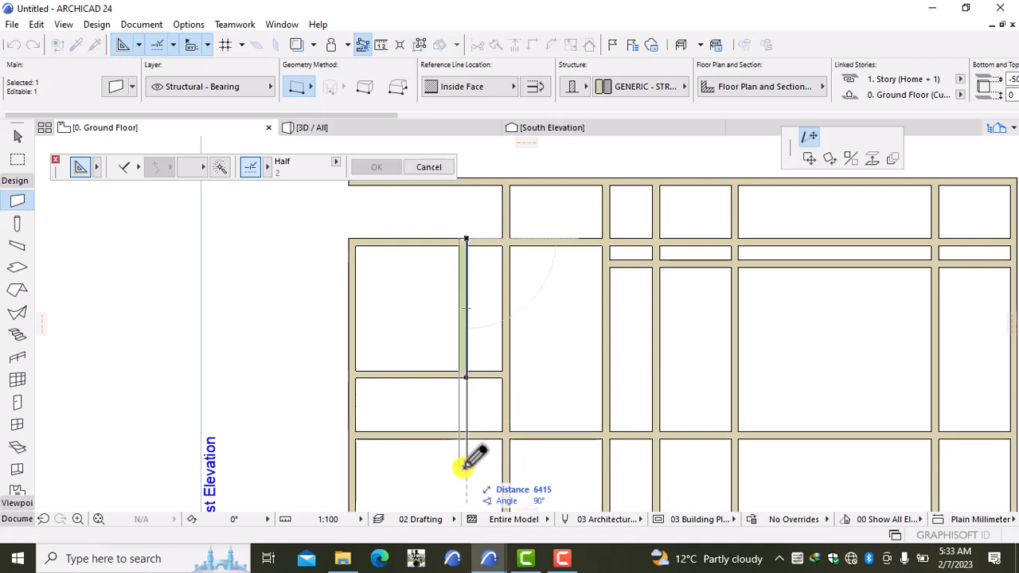
type("65")
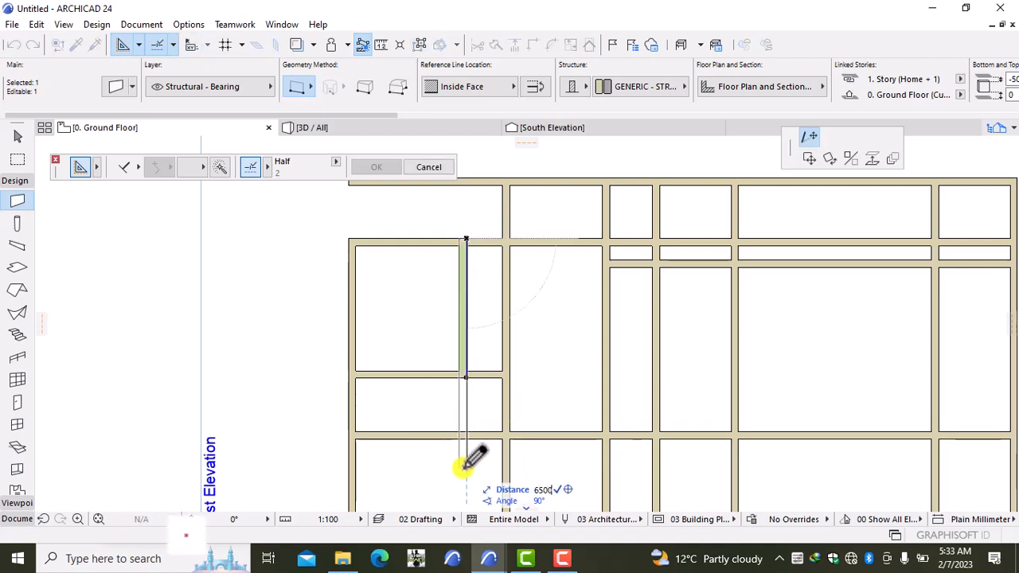
key("Return")
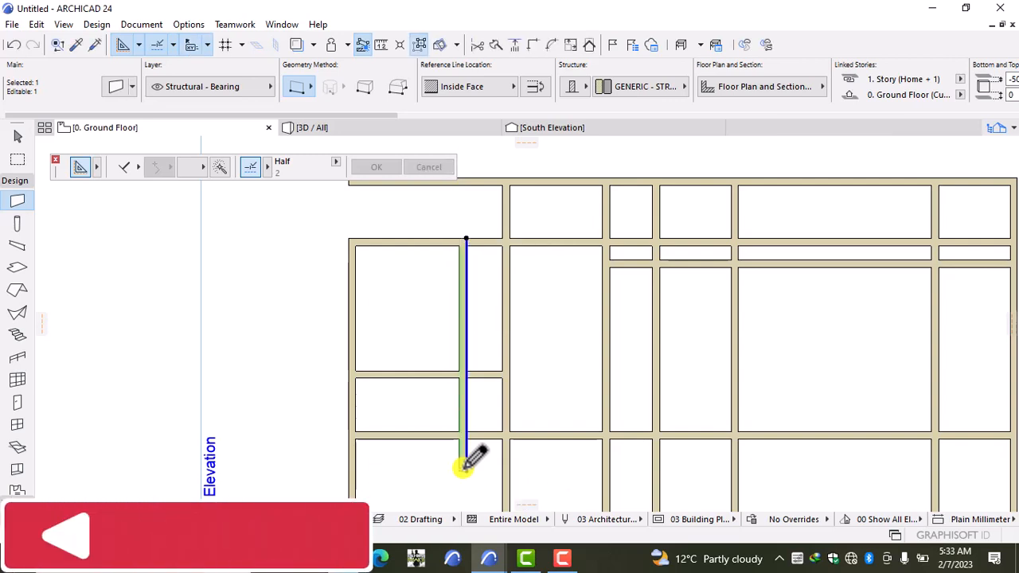
key("Escape")
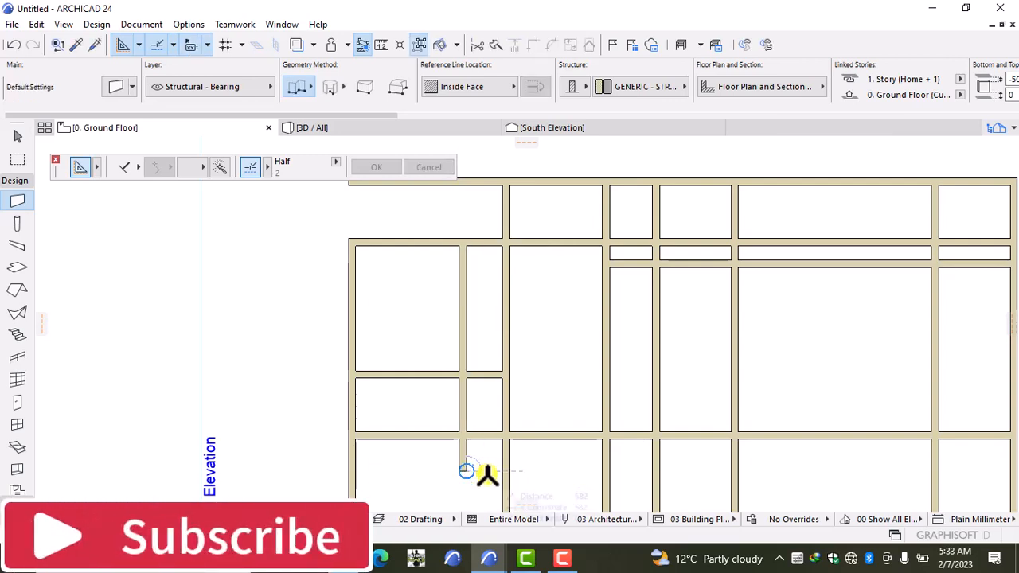
- Draw a horizontal partition from the first to the fourth vertical partition, starting 1500 mm below the horizontal partition that the short vertical partition crosses
scroll(487, 476, "down", 4)
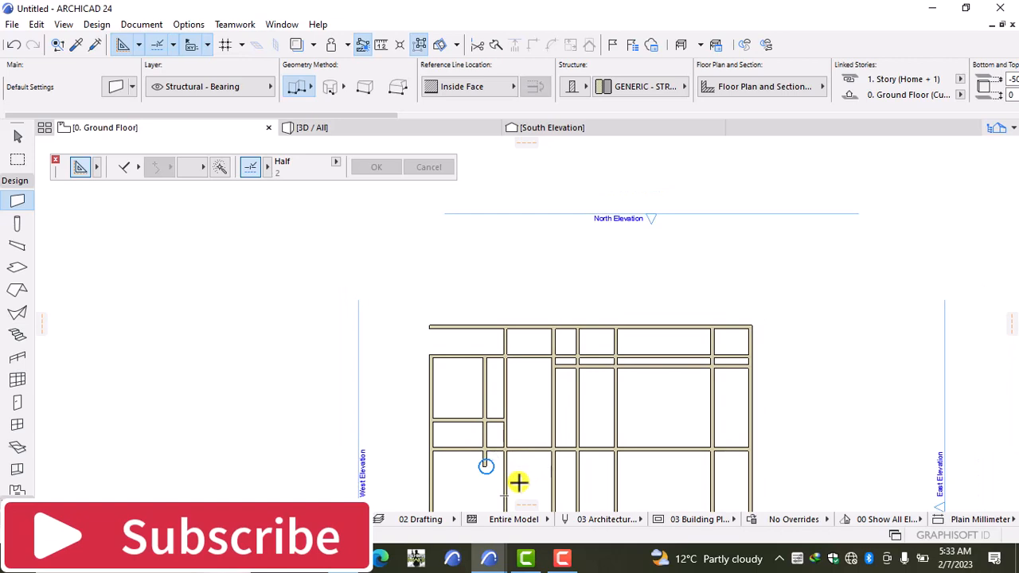
scroll(518, 481, "down", 3)
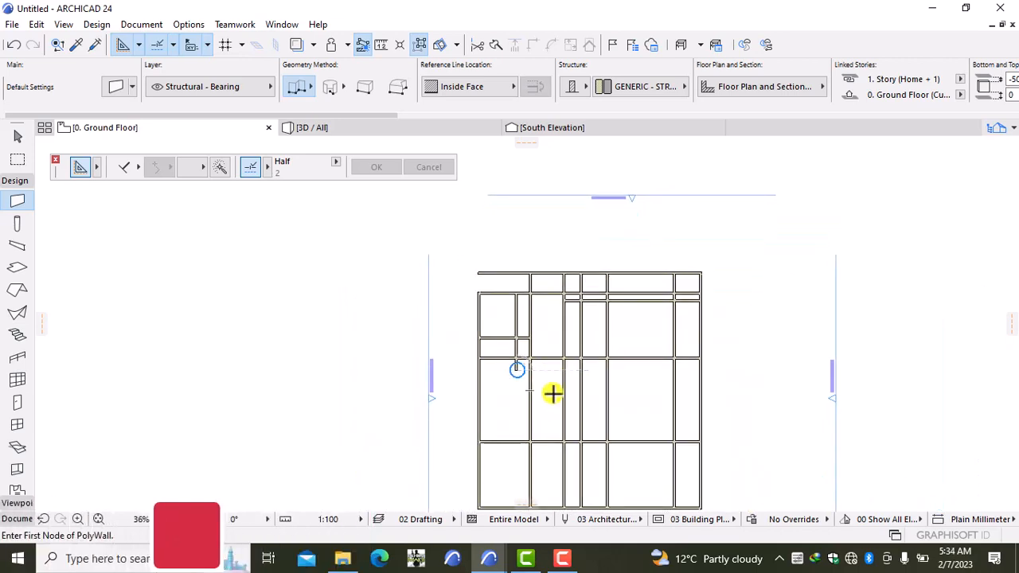
scroll(550, 371, "up", 3)
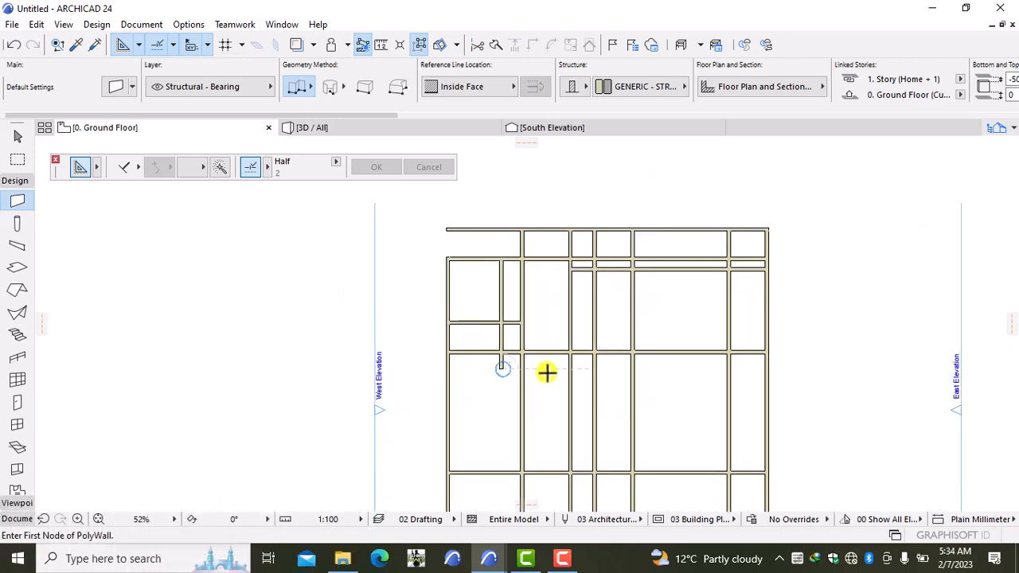
scroll(547, 372, "up", 1)
middle_click_drag(536, 387, 575, 318)
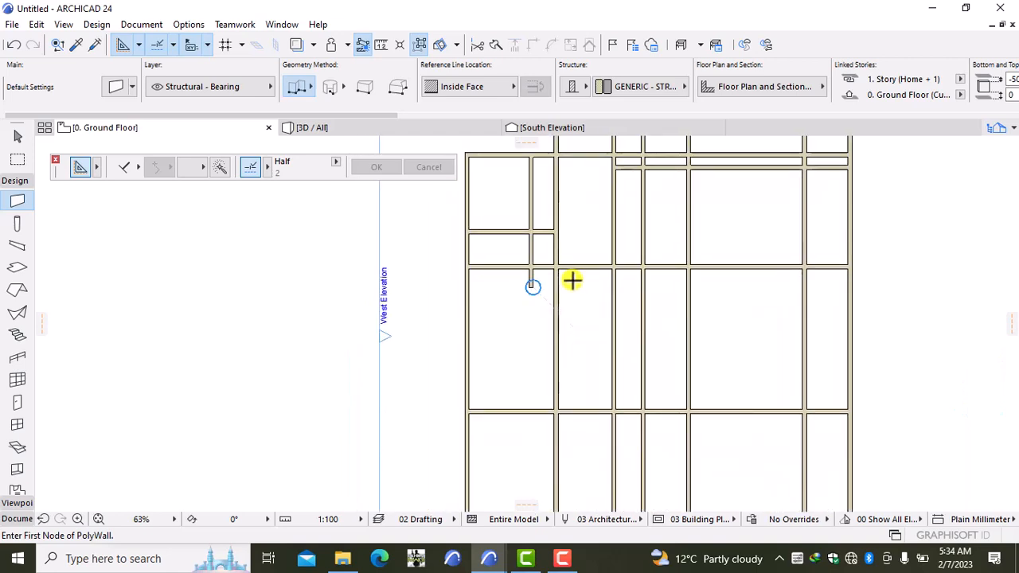
scroll(557, 265, "up", 5)
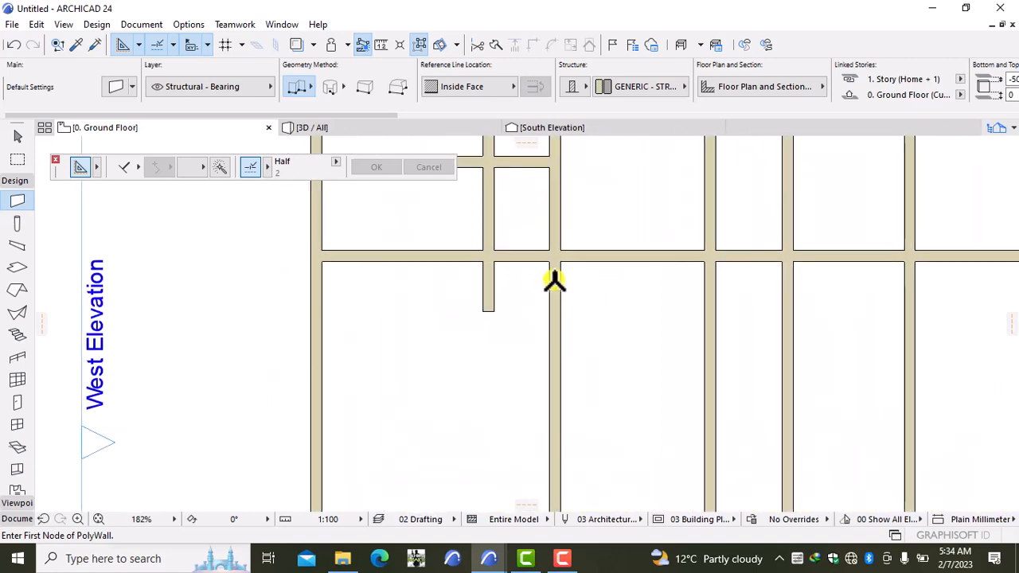
scroll(555, 270, "up", 1)
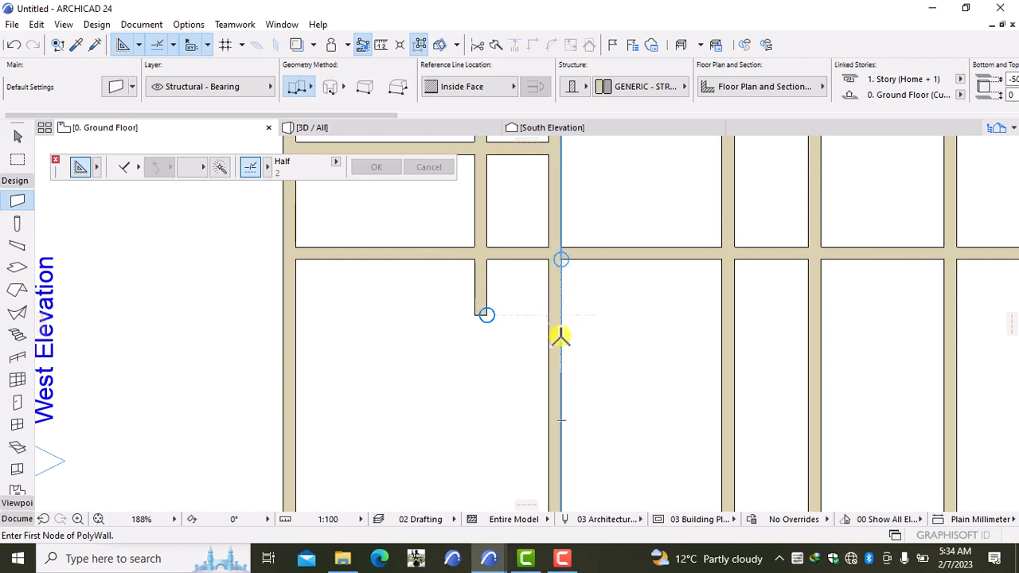
type("1500")
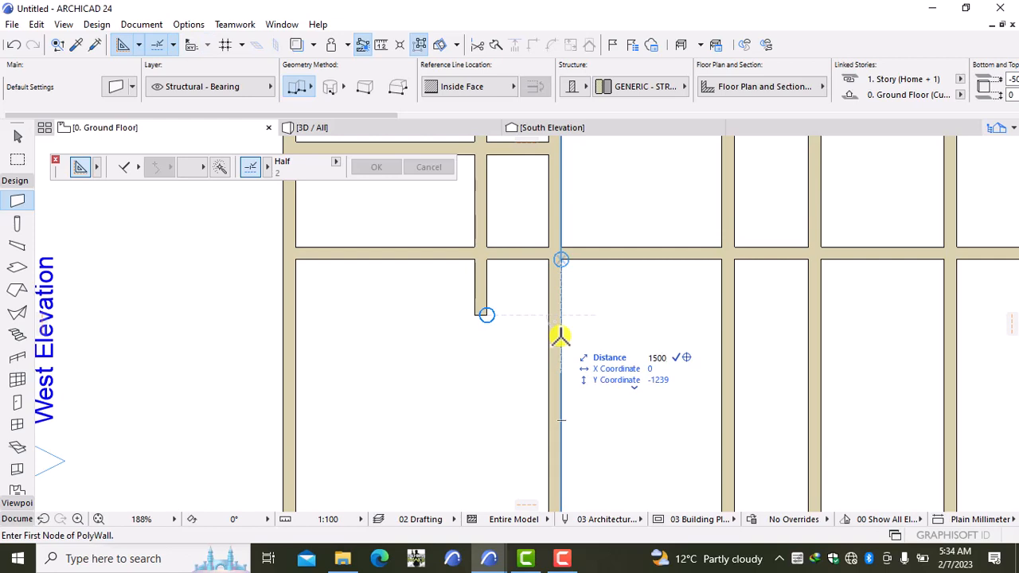
key("Return")
scroll(704, 350, "down", 1)
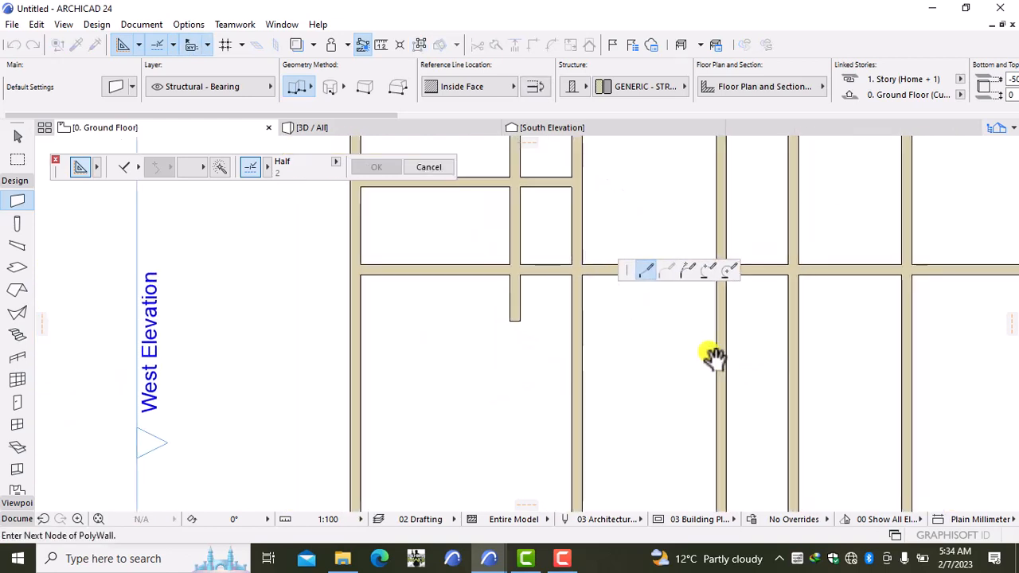
middle_click_drag(712, 357, 493, 353)
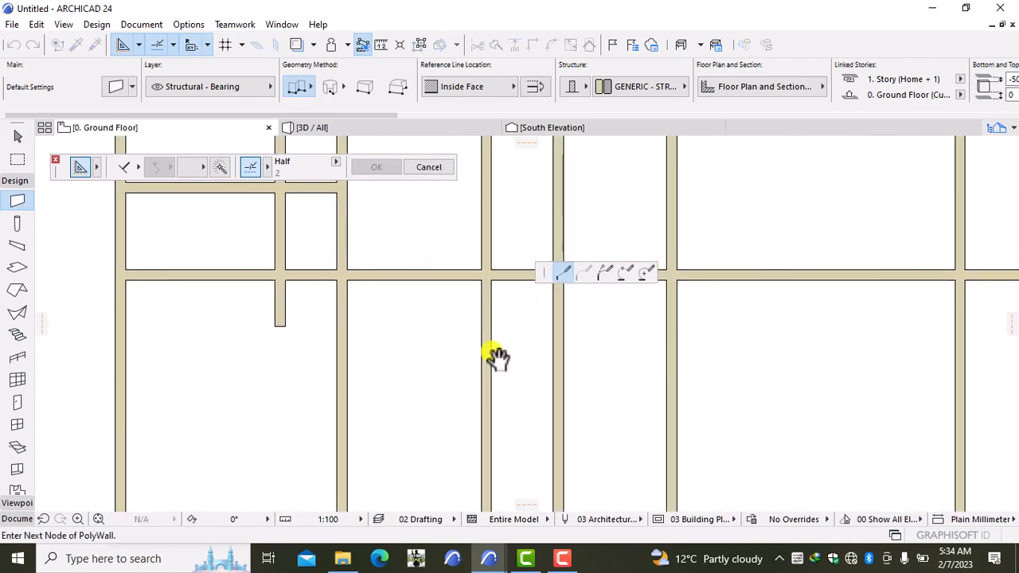
double_click(671, 358)
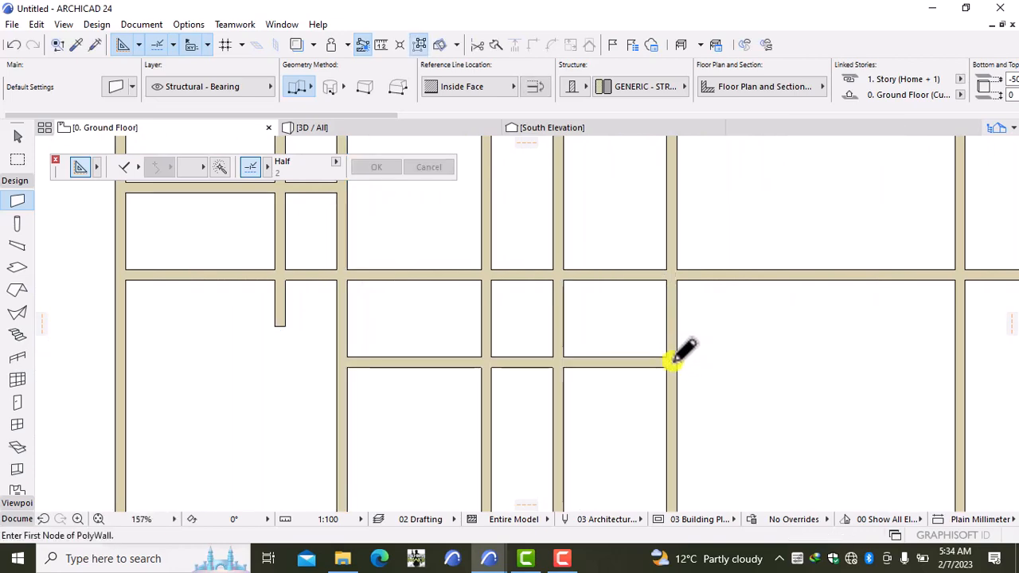
- Examine the wall layout between the lowest horizontal partition and the bottom outer wall
scroll(677, 366, "down", 2)
scroll(677, 370, "down", 2)
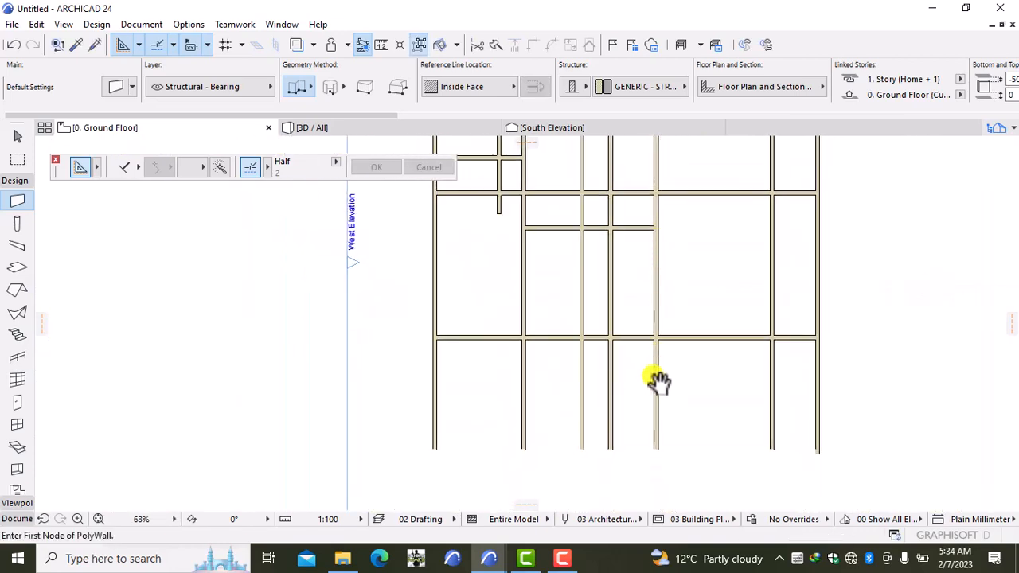
scroll(680, 327, "up", 3)
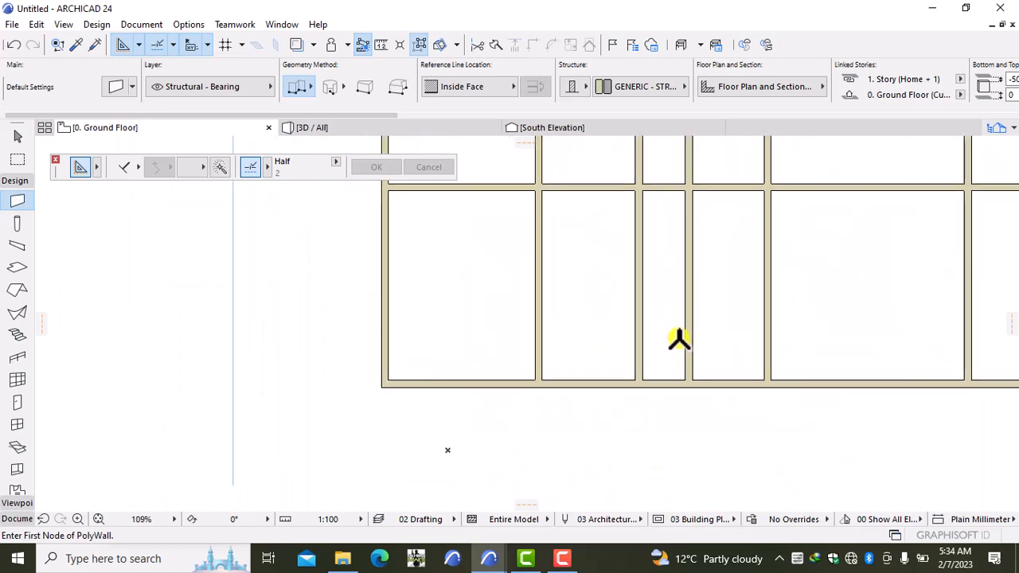
scroll(706, 341, "down", 3)
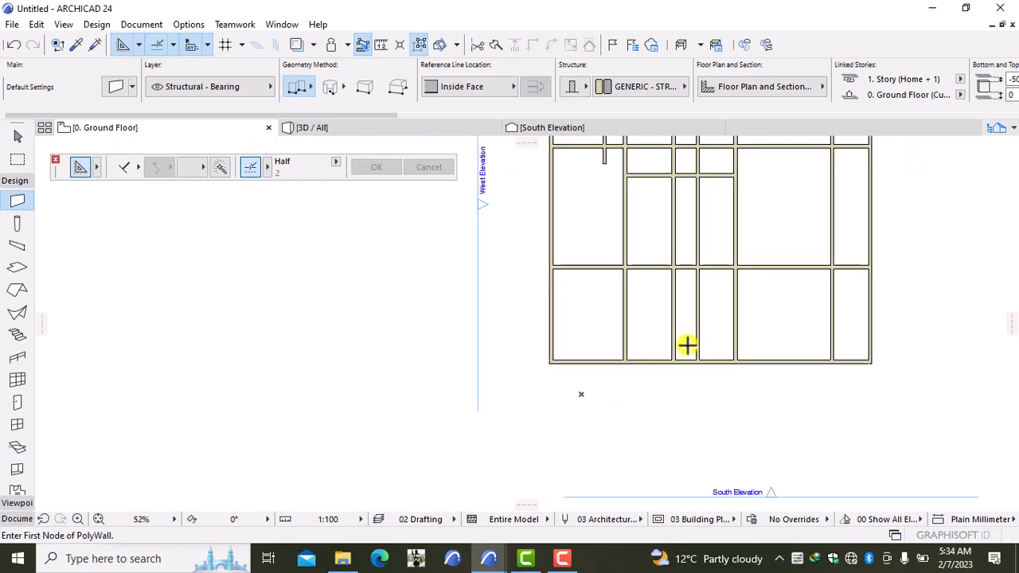
scroll(697, 342, "up", 1)
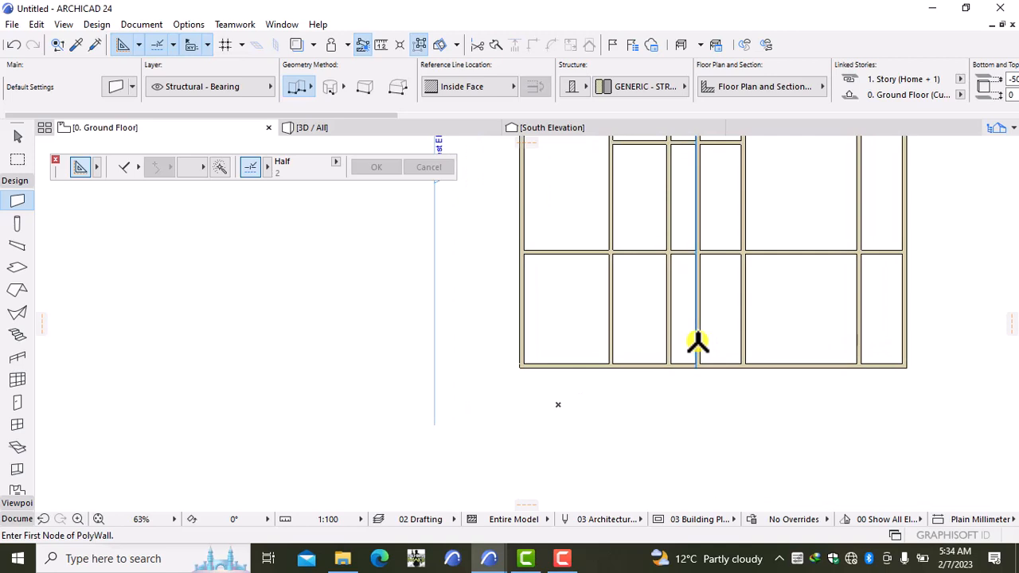
scroll(698, 342, "up", 3)
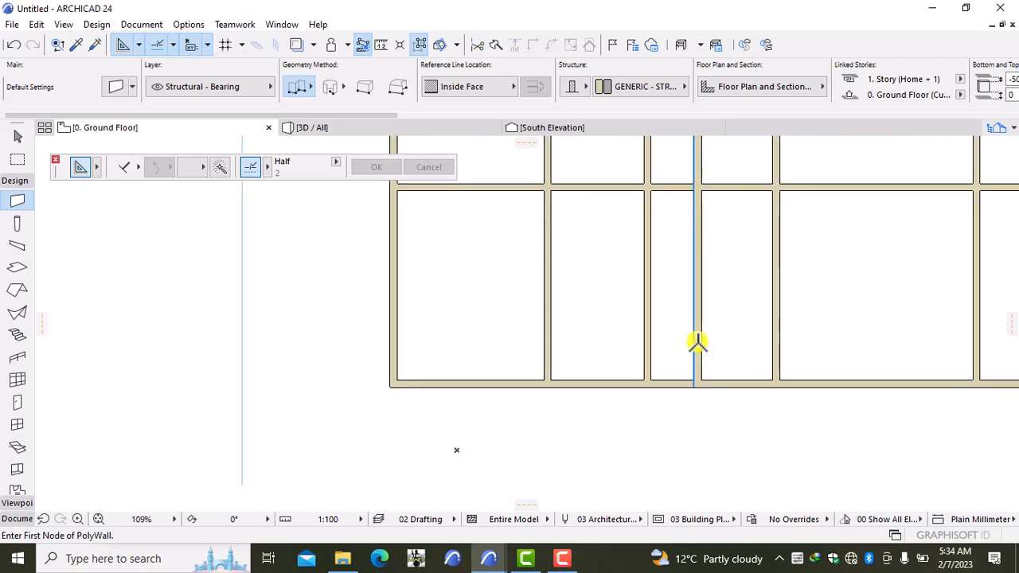
scroll(697, 342, "down", 3)
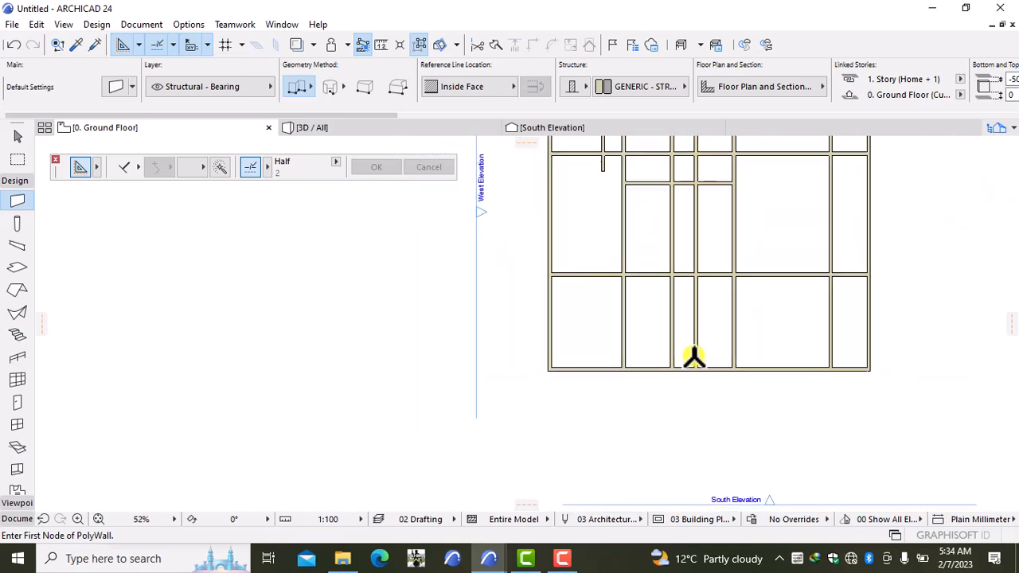
scroll(681, 362, "up", 1)
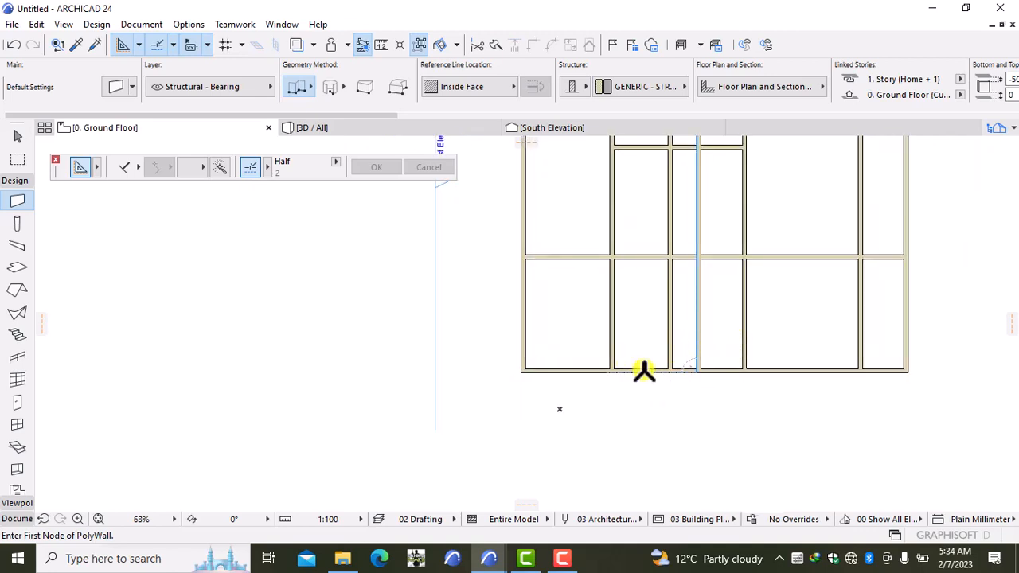
- Shorten the left outer wall by stretching its lower end up to the lowest horizontal partition
key("Escape")
left_click(524, 337)
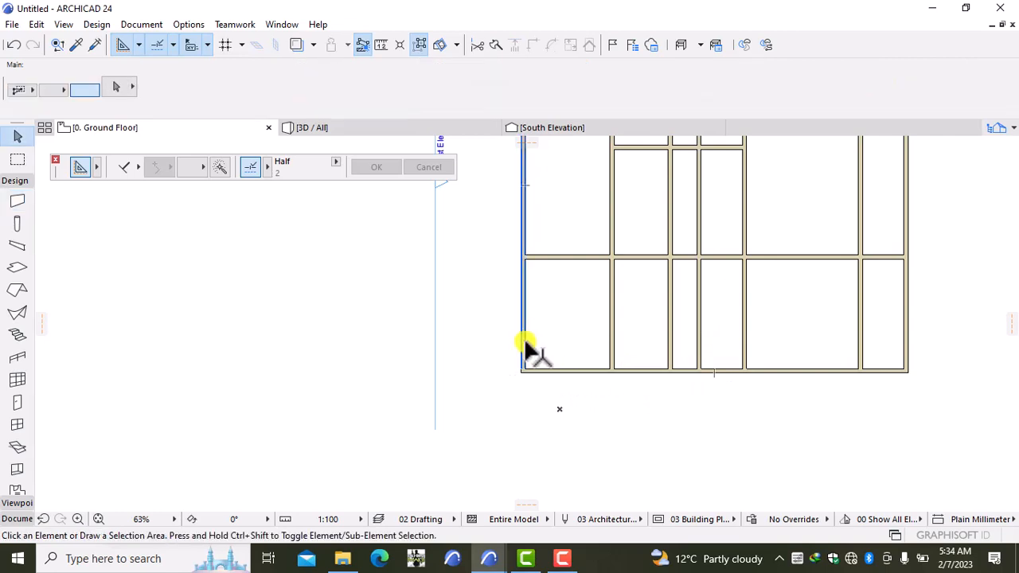
scroll(526, 362, "up", 4)
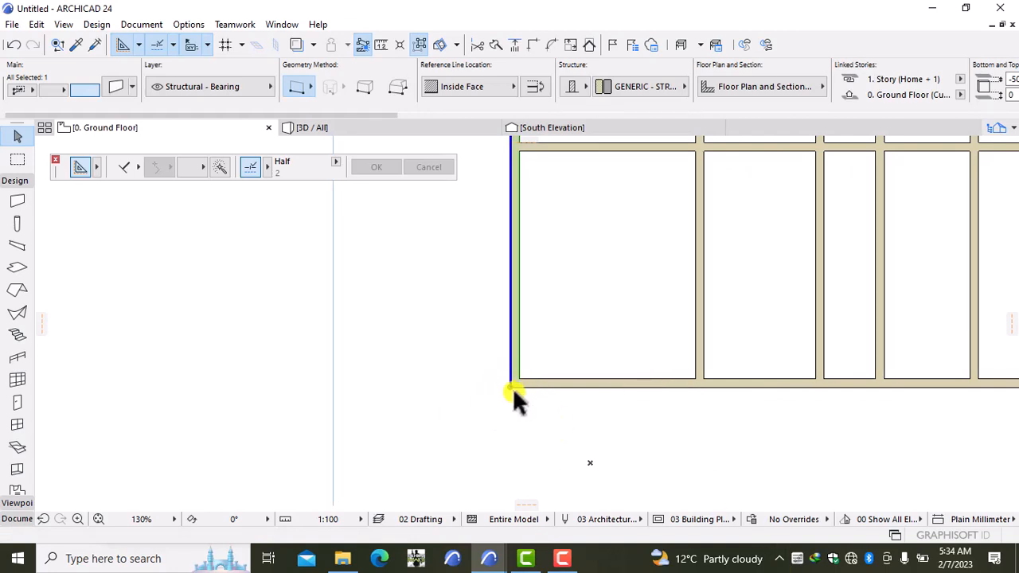
left_click(510, 386)
scroll(522, 287, "down", 1)
middle_click_drag(528, 297, 578, 392)
left_click(564, 272)
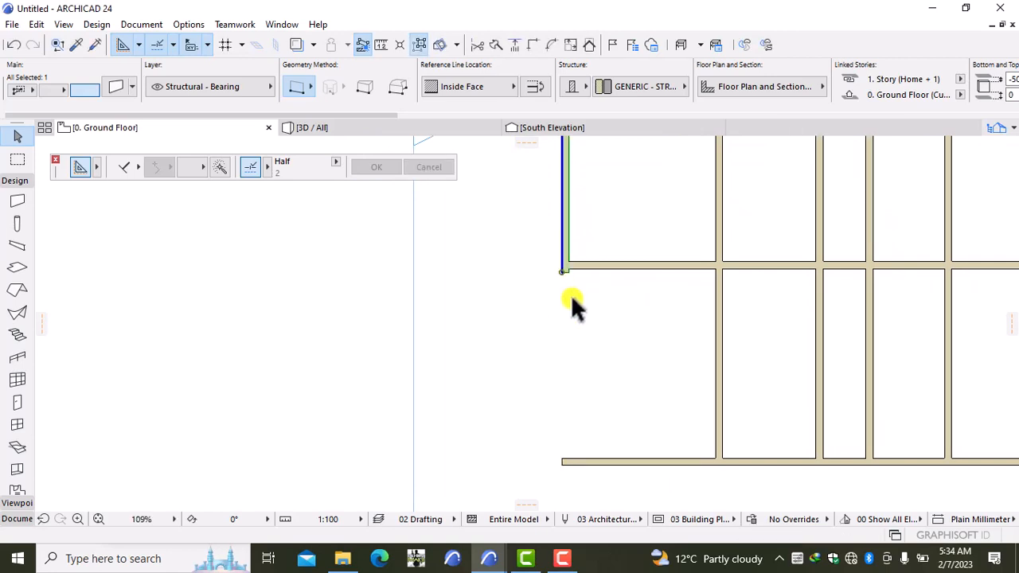
- Adjust the left outer wall's lower end flush with the lowest horizontal partition's lower face and deselect the wall
scroll(563, 271, "up", 3)
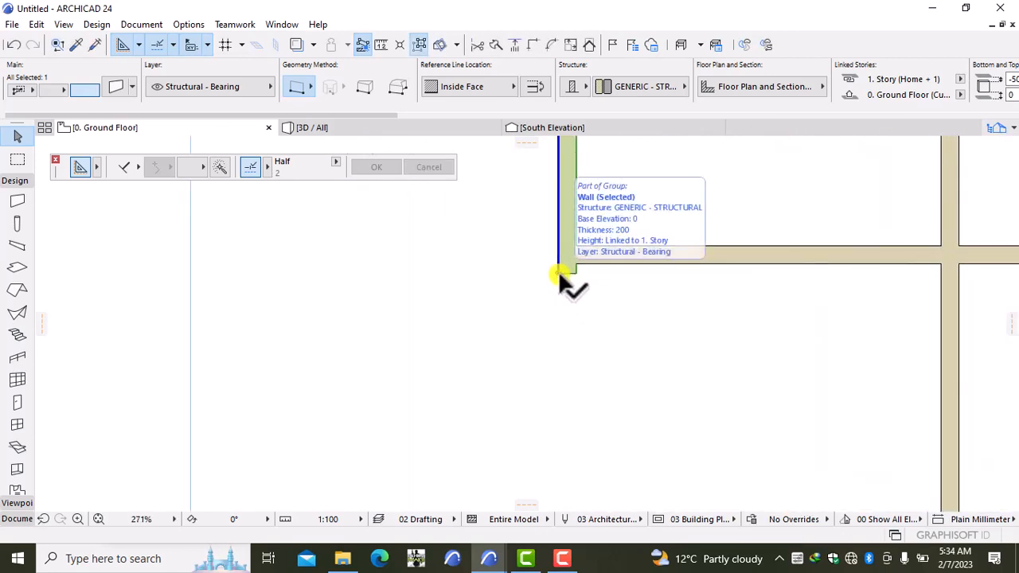
left_click(561, 273)
left_click(561, 266)
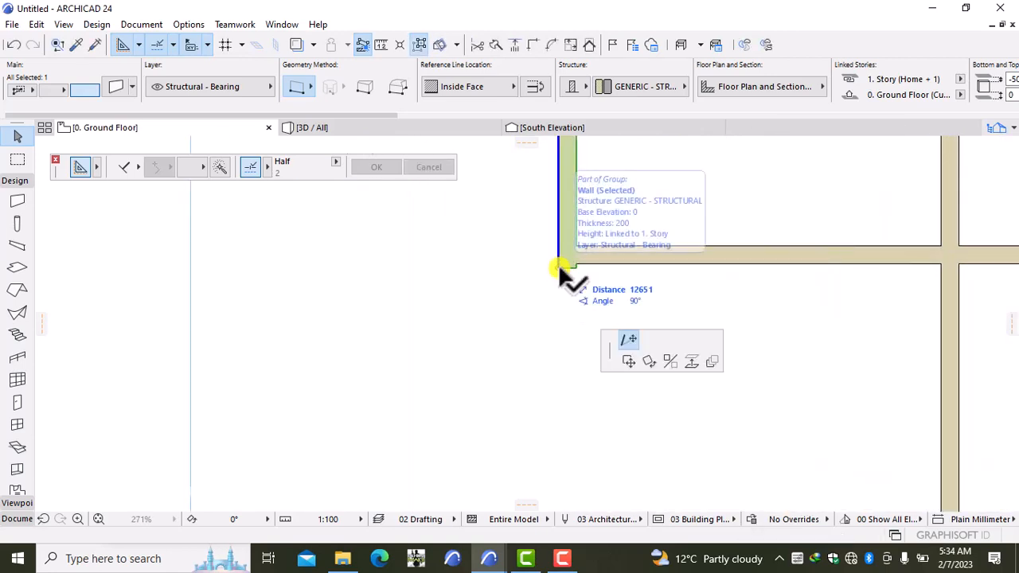
left_click(563, 264)
left_click(560, 264)
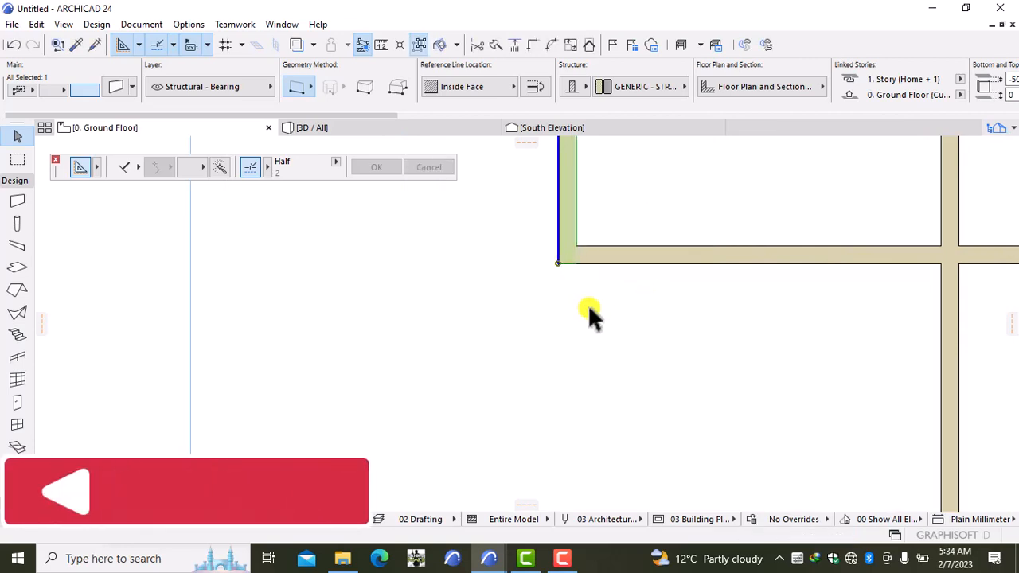
left_click(588, 304)
scroll(620, 345, "down", 5)
scroll(657, 380, "up", 1)
middle_click_drag(658, 384, 353, 228)
scroll(407, 306, "down", 3)
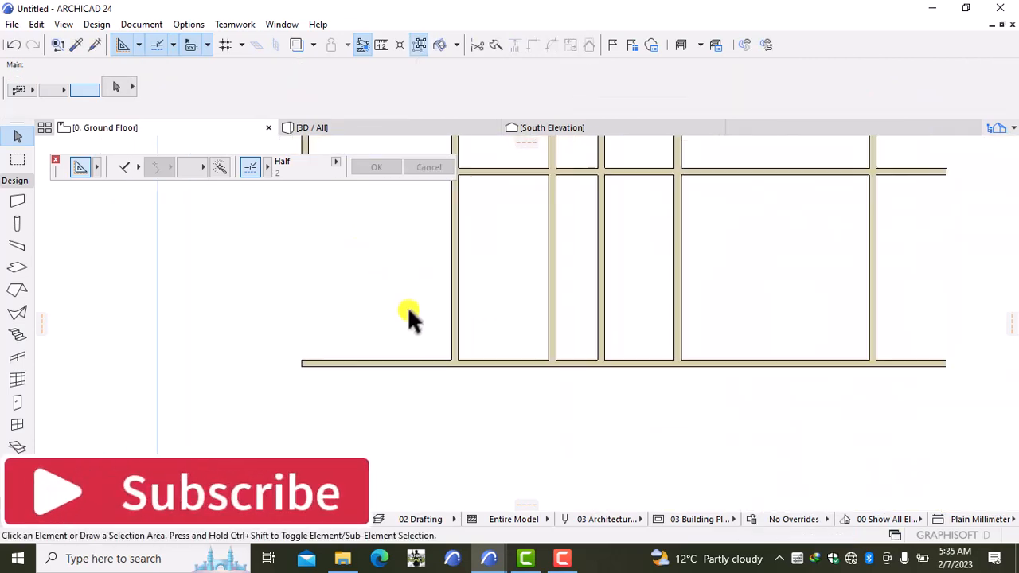
middle_click_drag(408, 306, 407, 420)
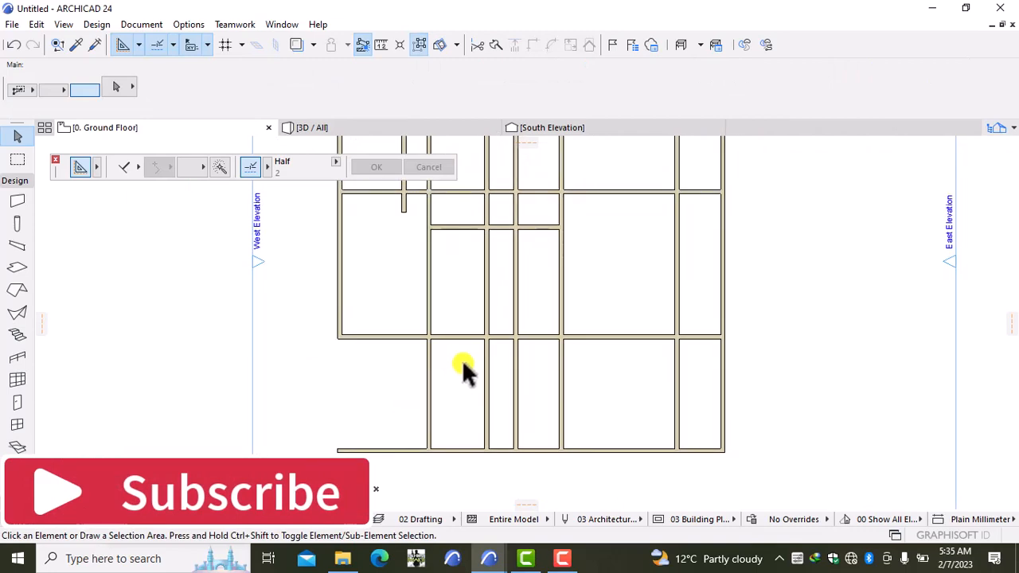
scroll(466, 374, "up", 4)
scroll(493, 370, "down", 5)
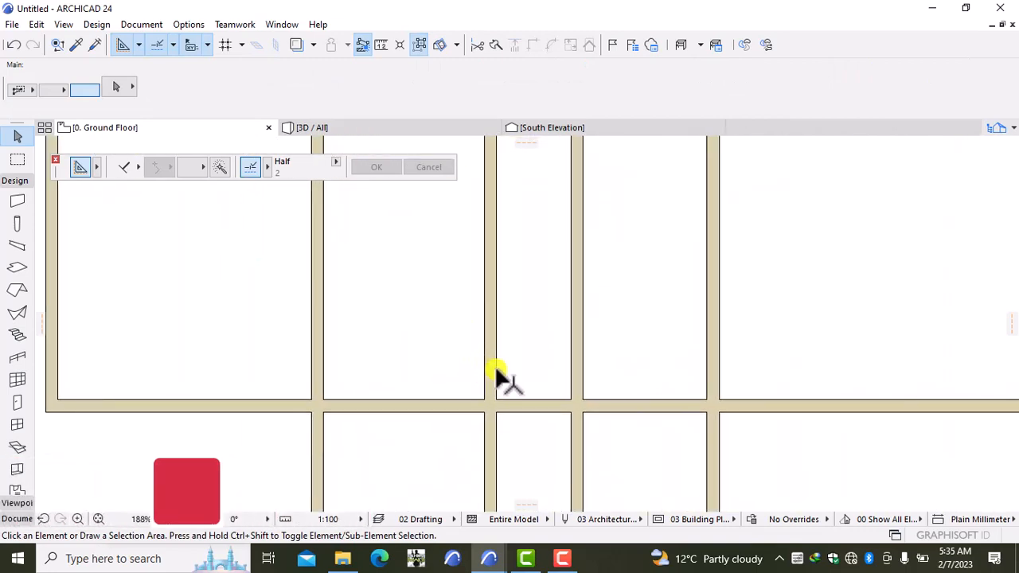
scroll(493, 378, "up", 5)
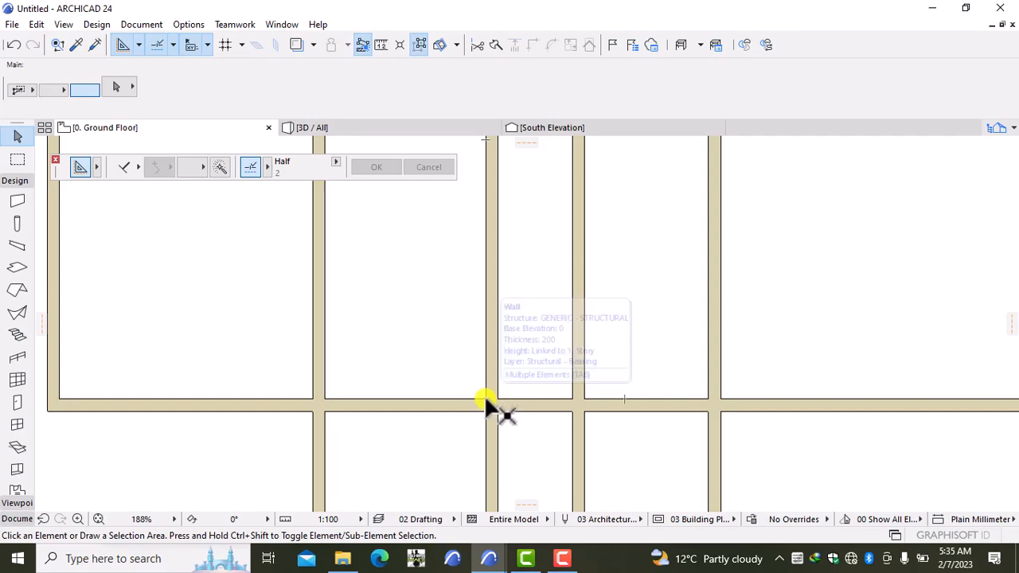
left_click(485, 398)
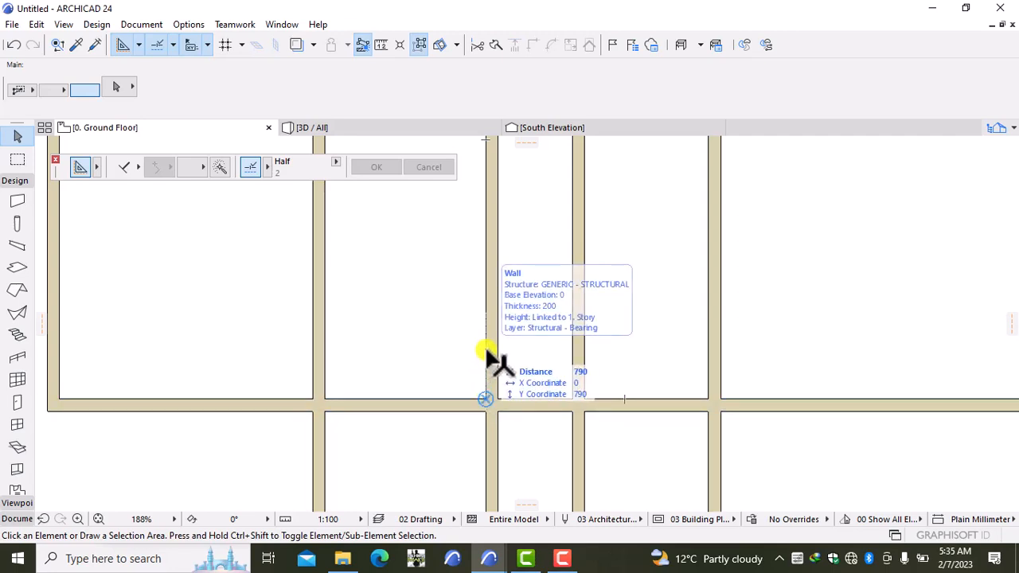
type("12")
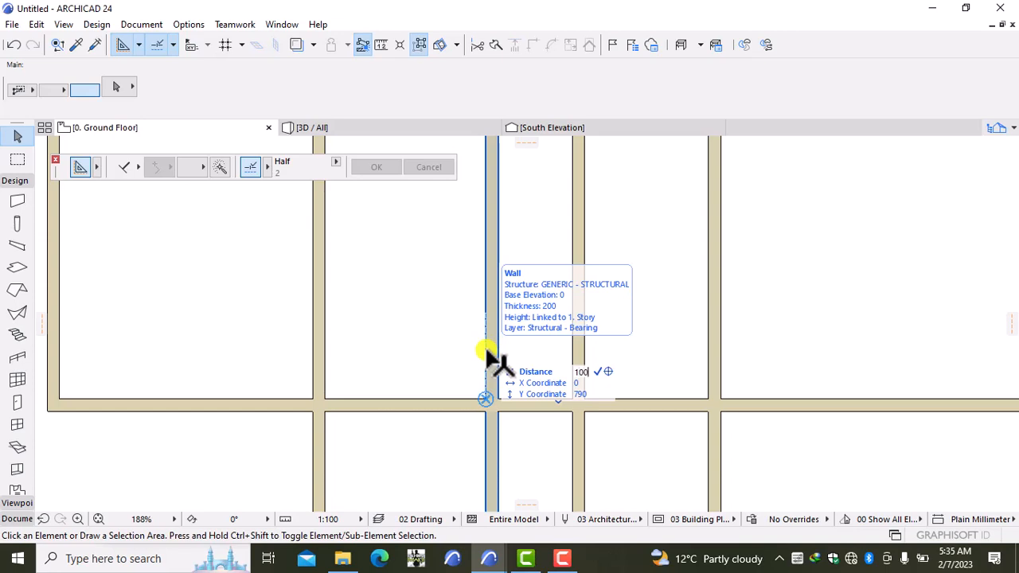
left_click(486, 350)
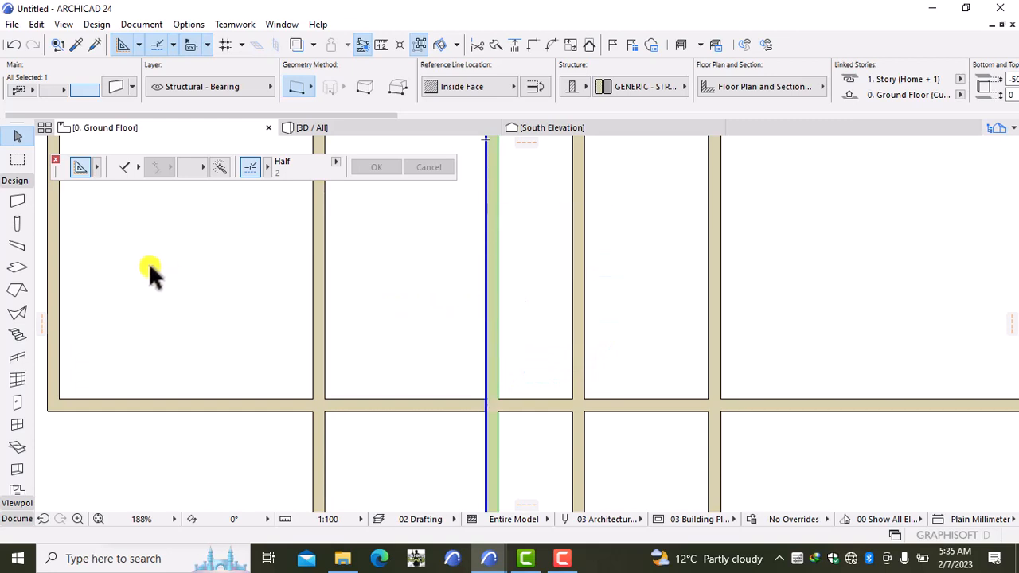
- Draw a horizontal partition from the second vertical partition's left face, 1000 mm above the lowest horizontal partition, to the first vertical partition's right face
left_click(18, 201)
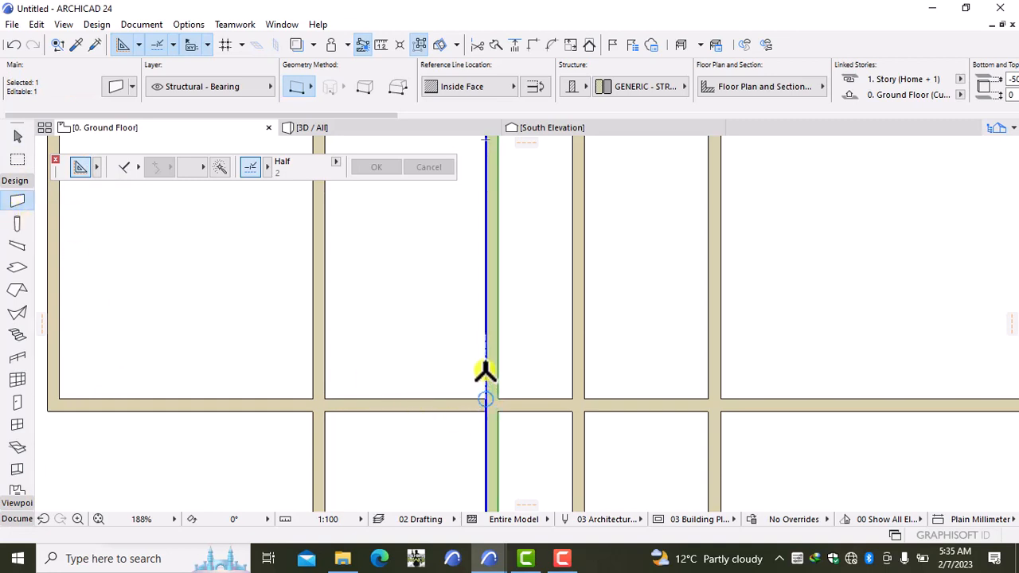
key("Escape")
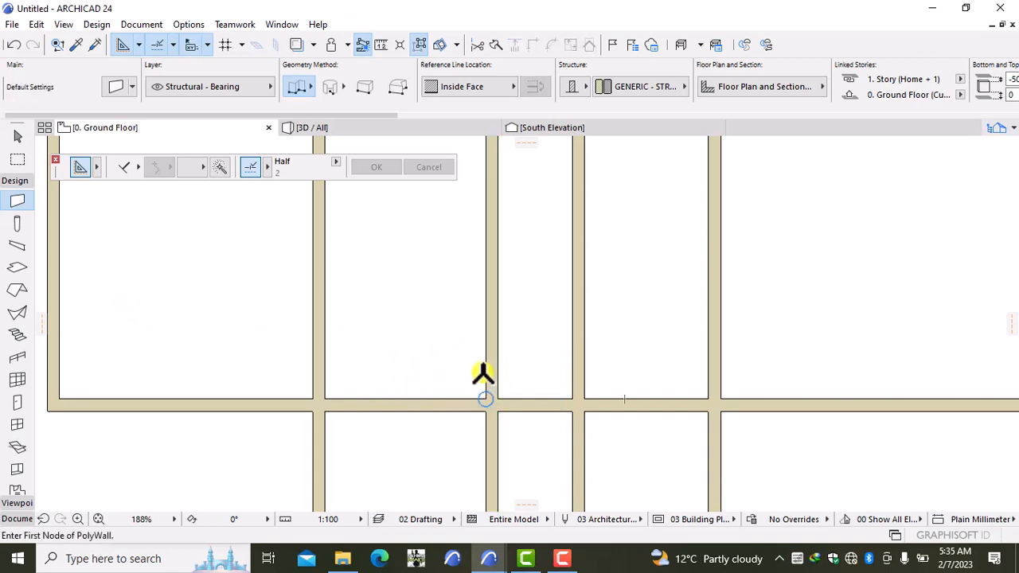
type("1000")
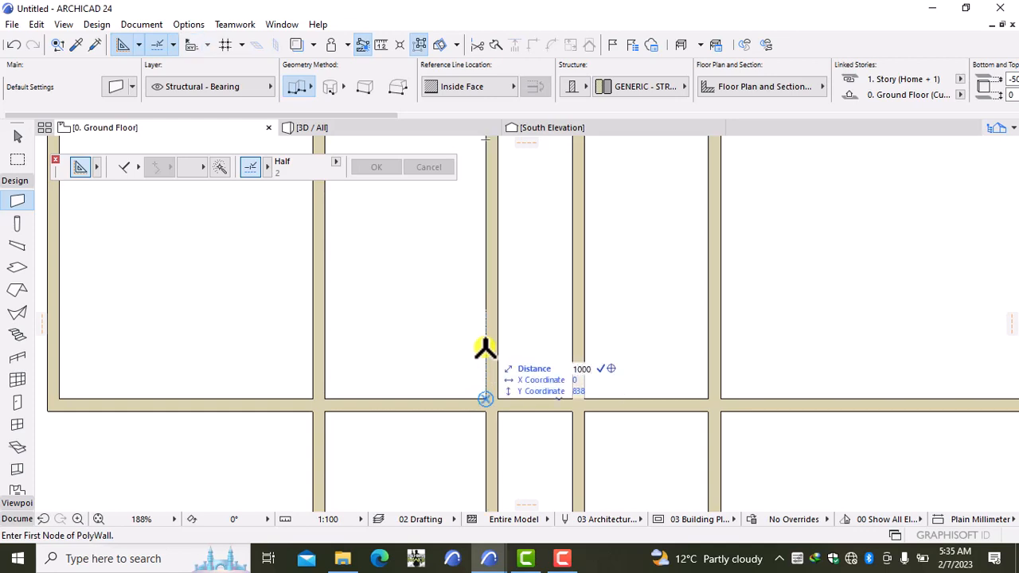
key("Return")
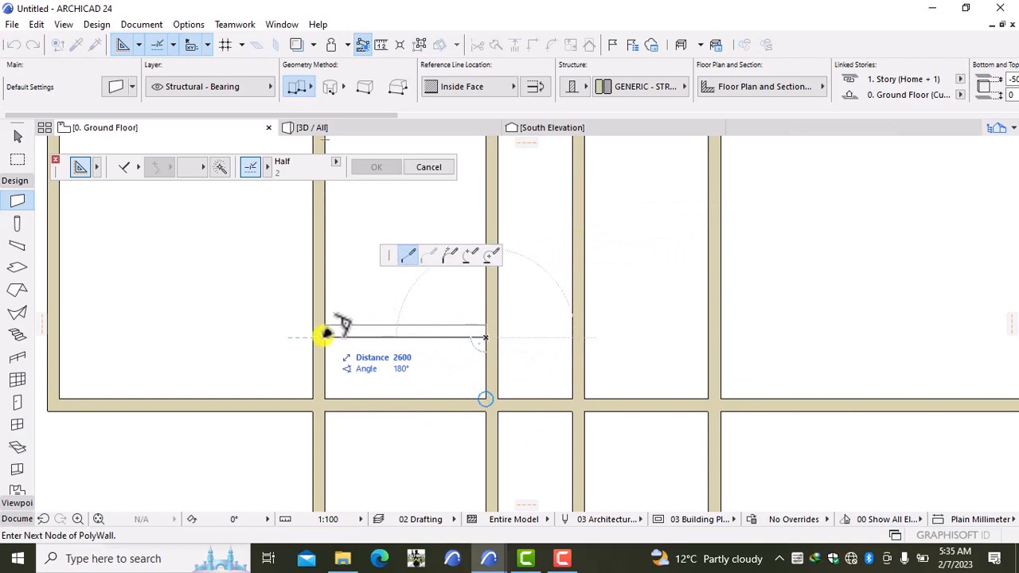
double_click(325, 335)
middle_click_drag(322, 326, 395, 437)
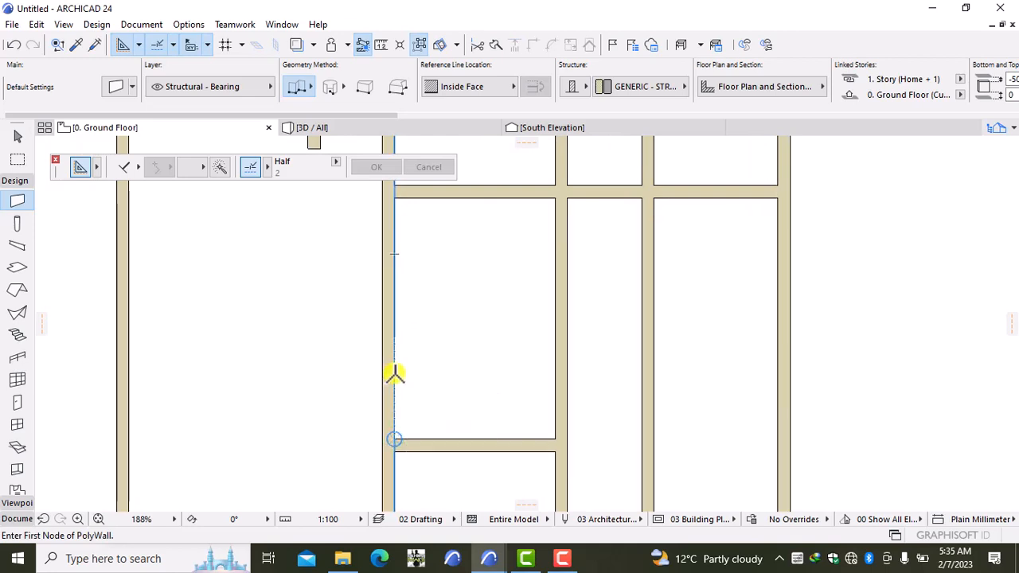
- Draw a horizontal partition from the first vertical partition's right face, 1700 mm above the short partition's upper face, to the left outer wall
type("1700")
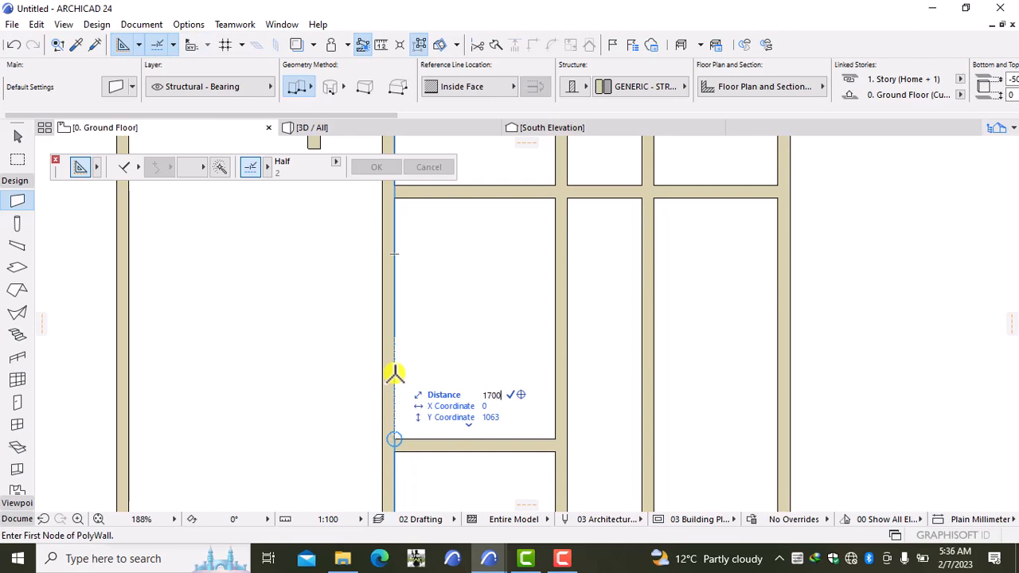
key("Return")
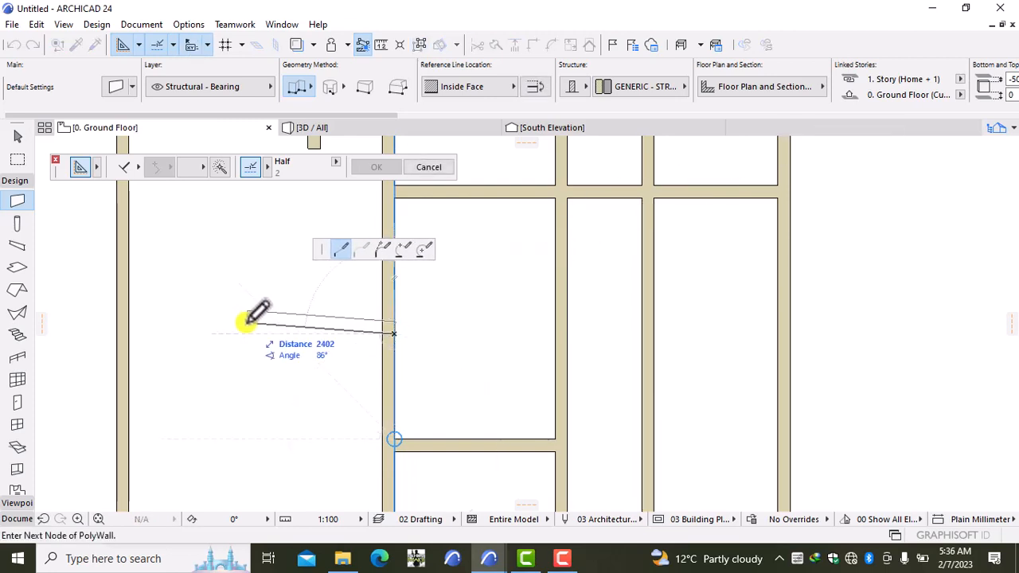
left_click(125, 334)
left_click(125, 333)
- Shorten the left outer wall by stretching its lower end up to the new horizontal partition's lower face, and deselect it
scroll(172, 395, "down", 2)
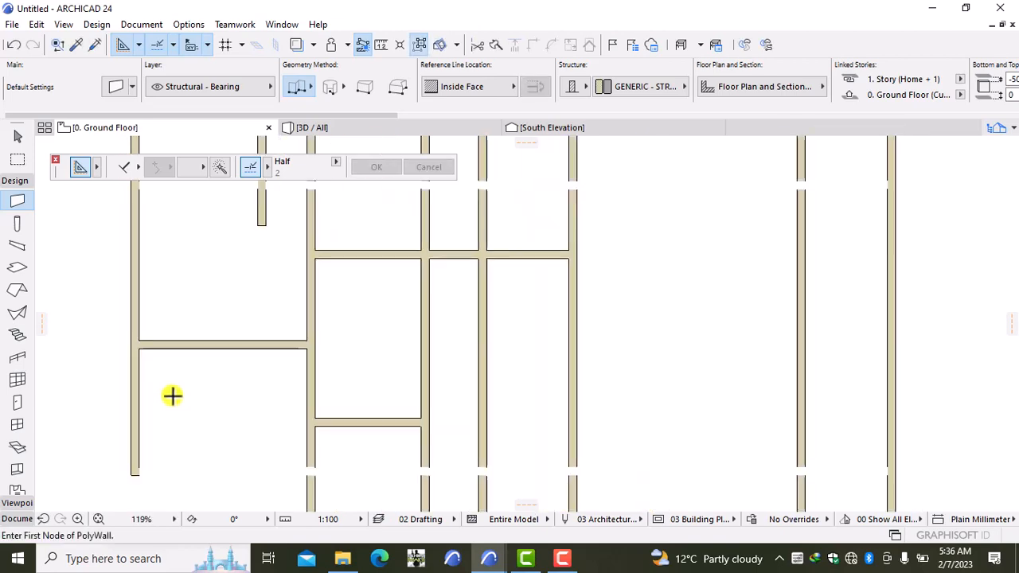
scroll(173, 395, "down", 1)
middle_click_drag(194, 417, 239, 374)
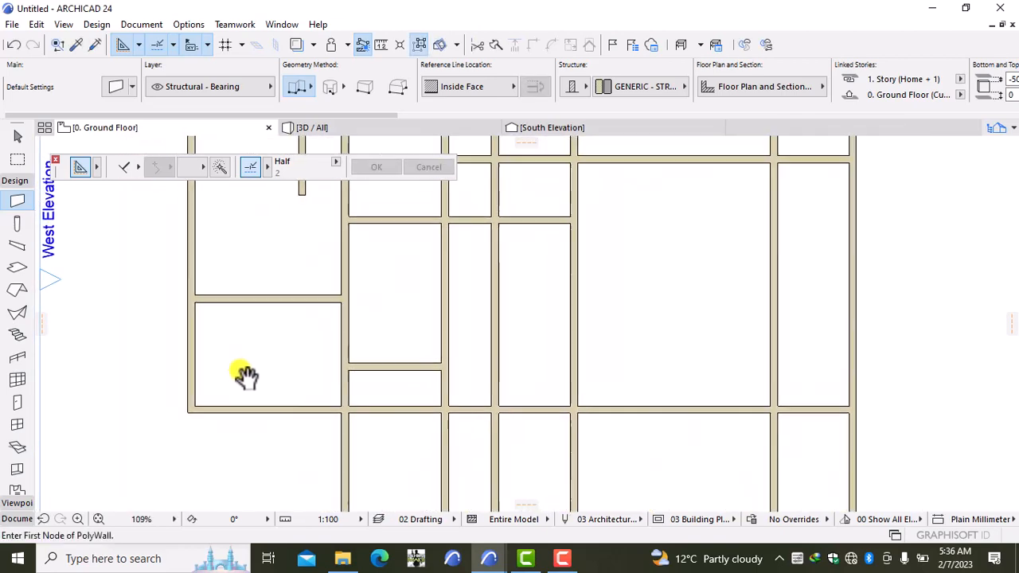
left_click(195, 402, "shift")
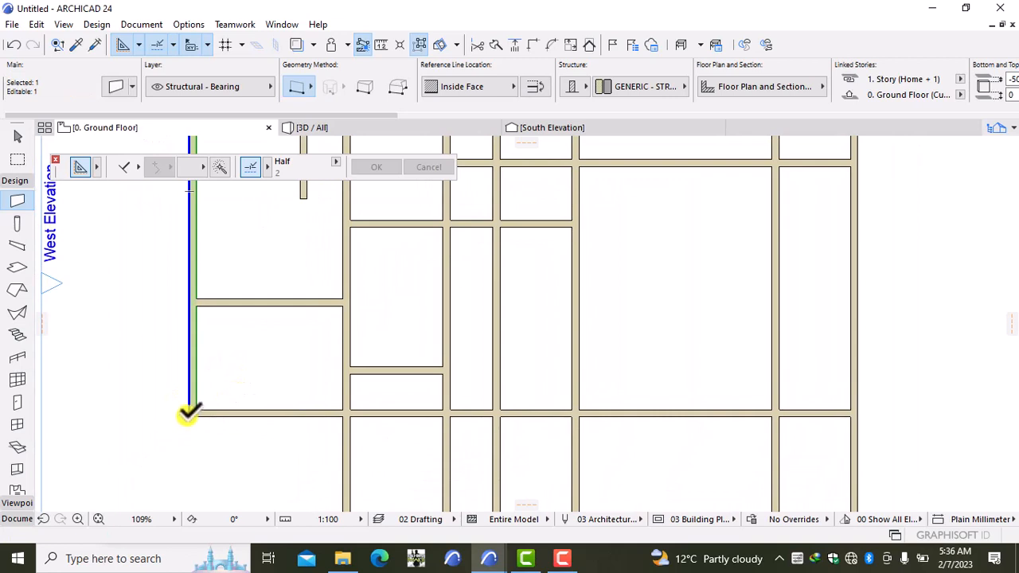
left_click(188, 411)
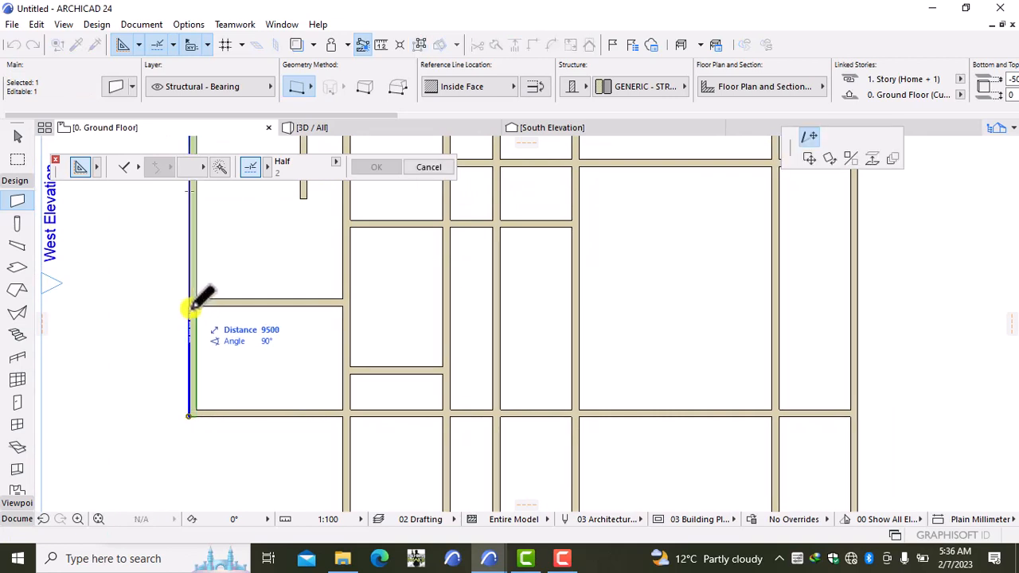
left_click(189, 305)
key("Escape")
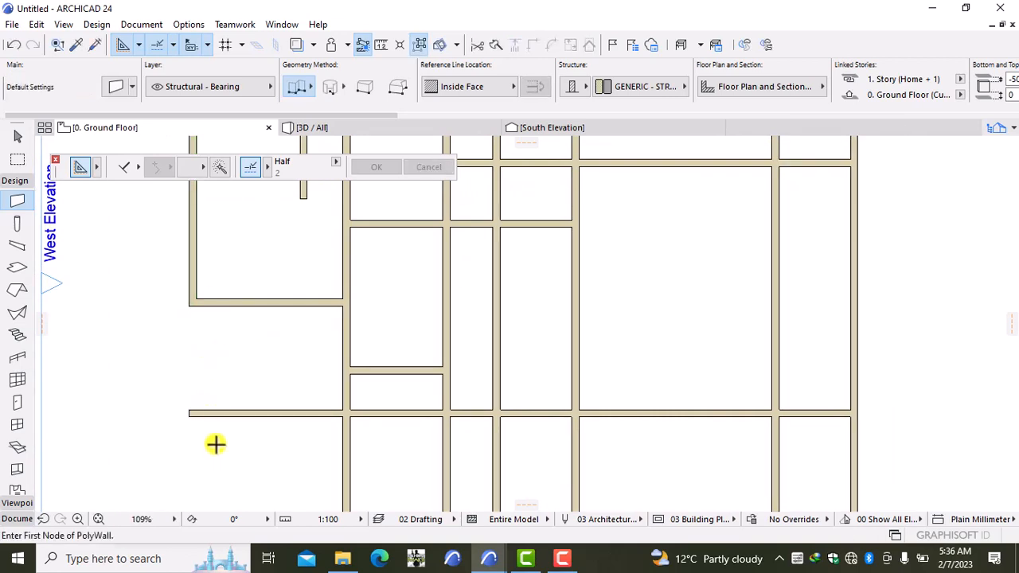
- Shorten the lowest horizontal partition so its left end sits flush with the first vertical partition's left face, and deselect it
left_click(209, 414, "shift")
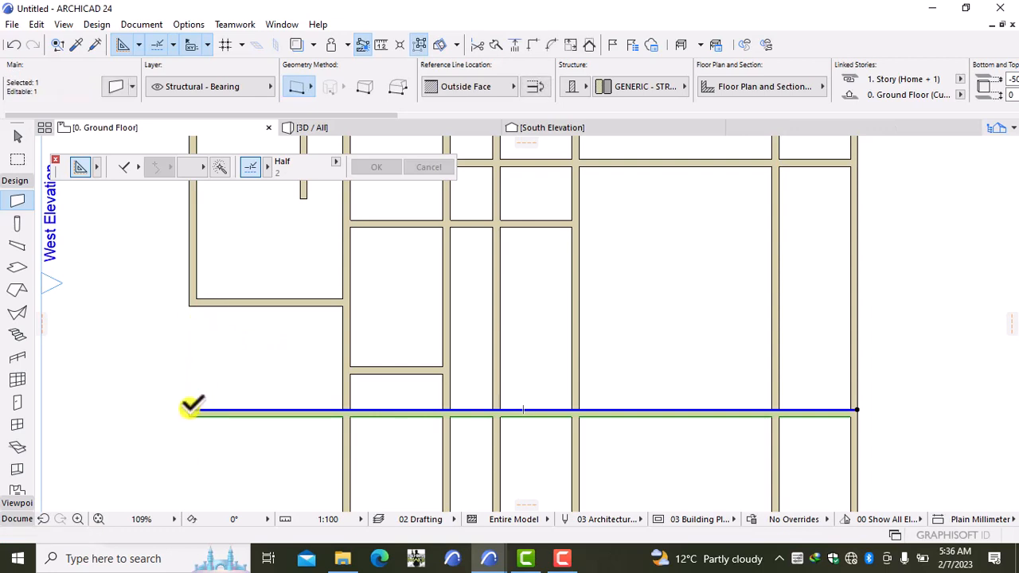
left_click(190, 409)
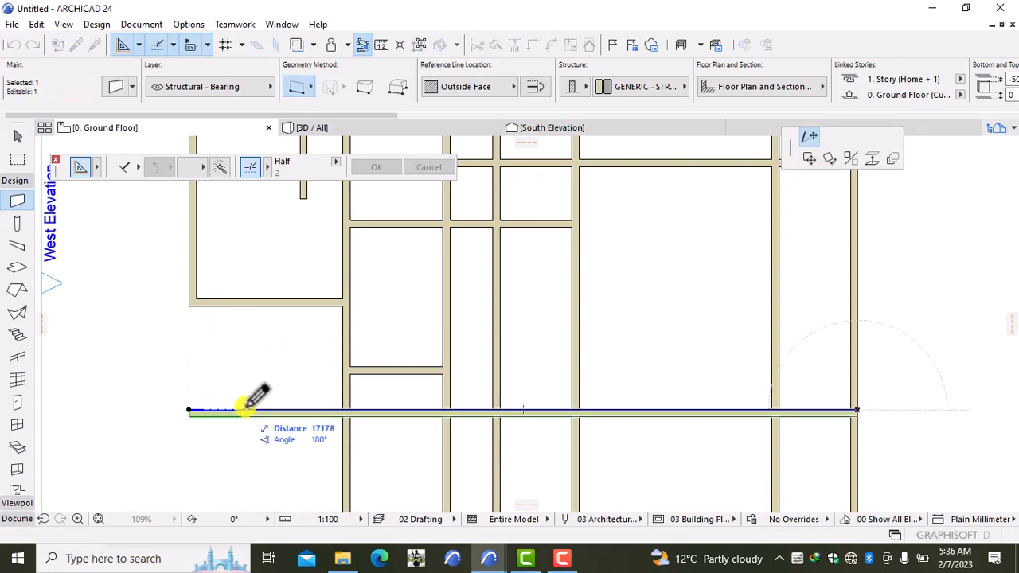
left_click(341, 410)
scroll(341, 412, "up", 5)
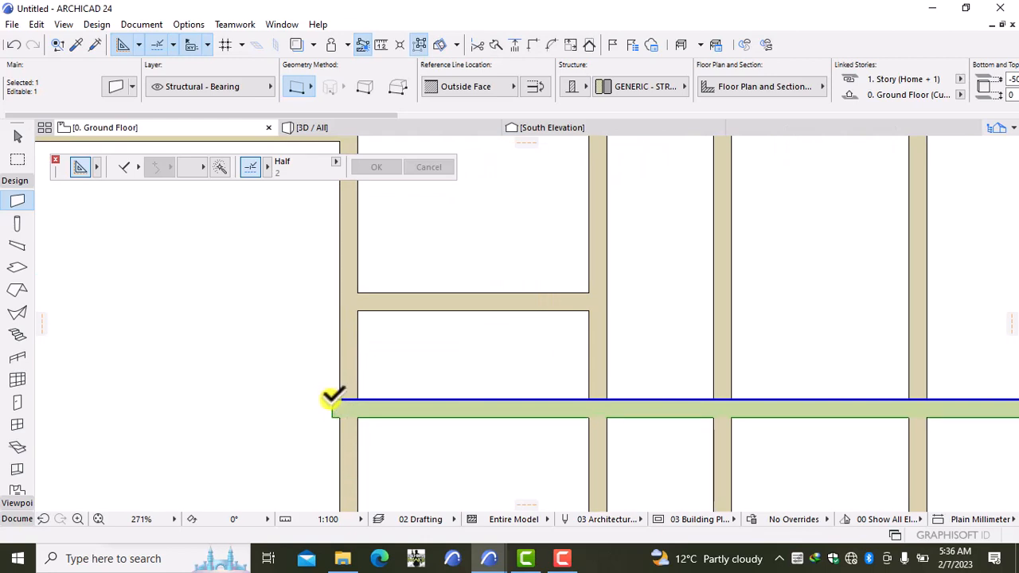
left_click(333, 397)
left_click(339, 398)
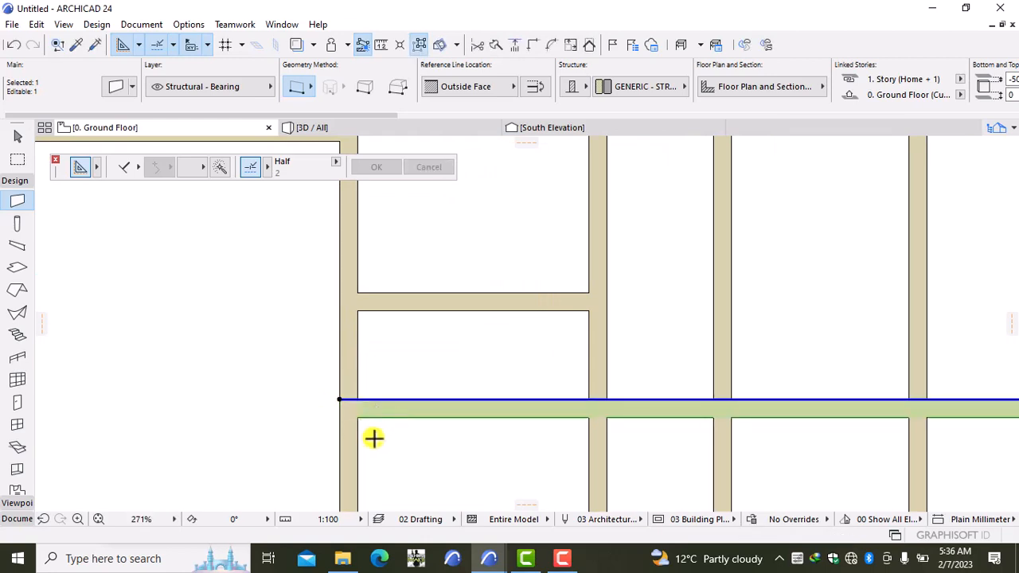
key("Escape")
- Shorten the first vertical partition by stretching its lower end up to the short horizontal partition just above the lowest one, and deselect it
scroll(373, 437, "down", 4)
middle_click_drag(422, 439, 306, 443)
scroll(291, 416, "down", 4)
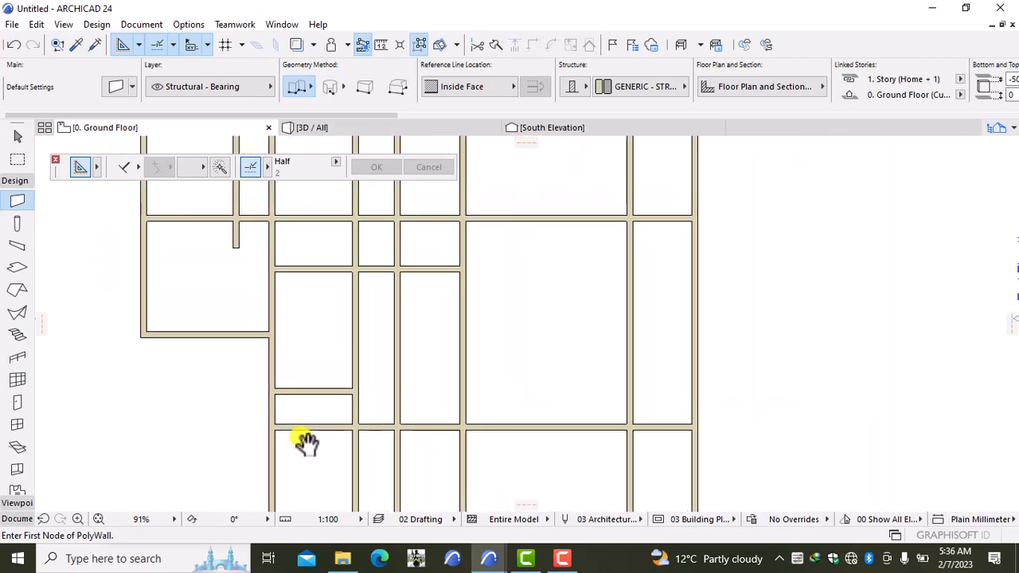
scroll(325, 423, "up", 5)
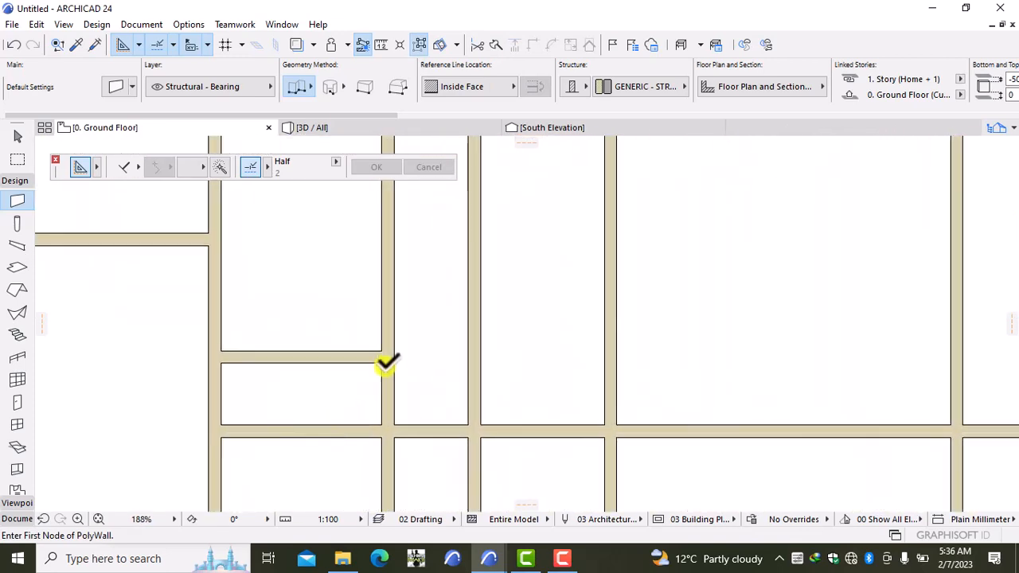
scroll(360, 418, "down", 3)
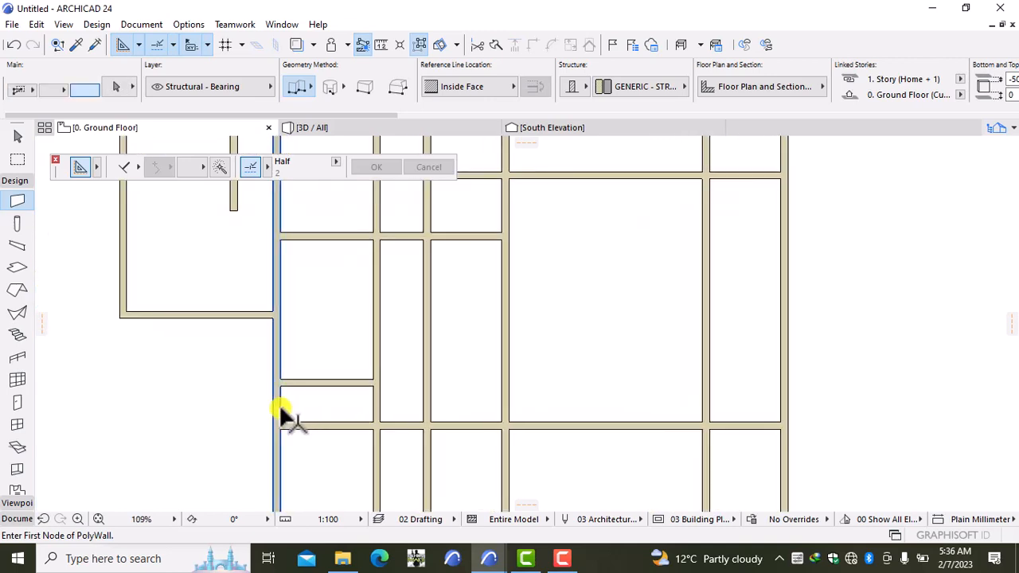
left_click(278, 410)
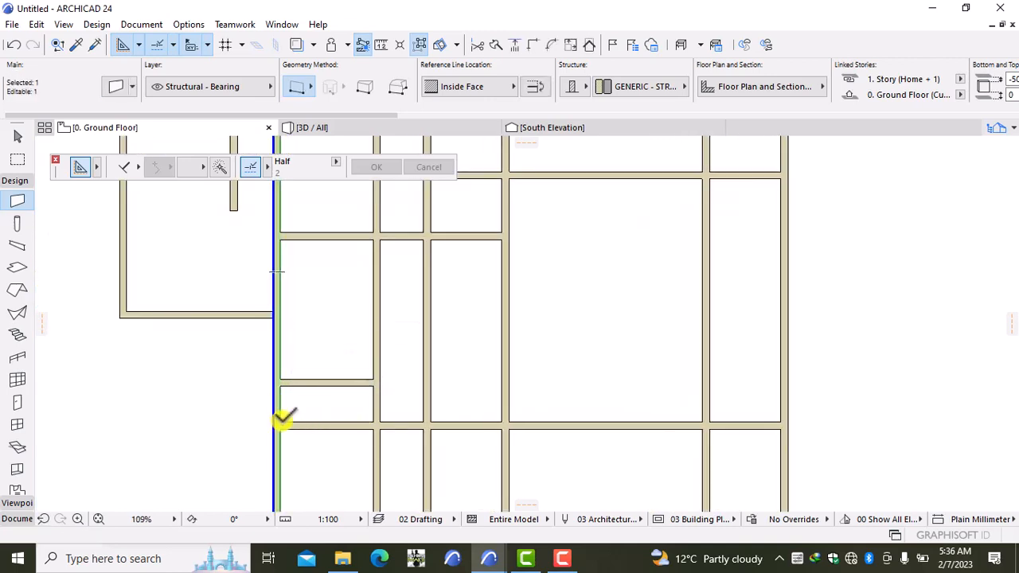
scroll(280, 414, "up", 2)
scroll(280, 416, "up", 1)
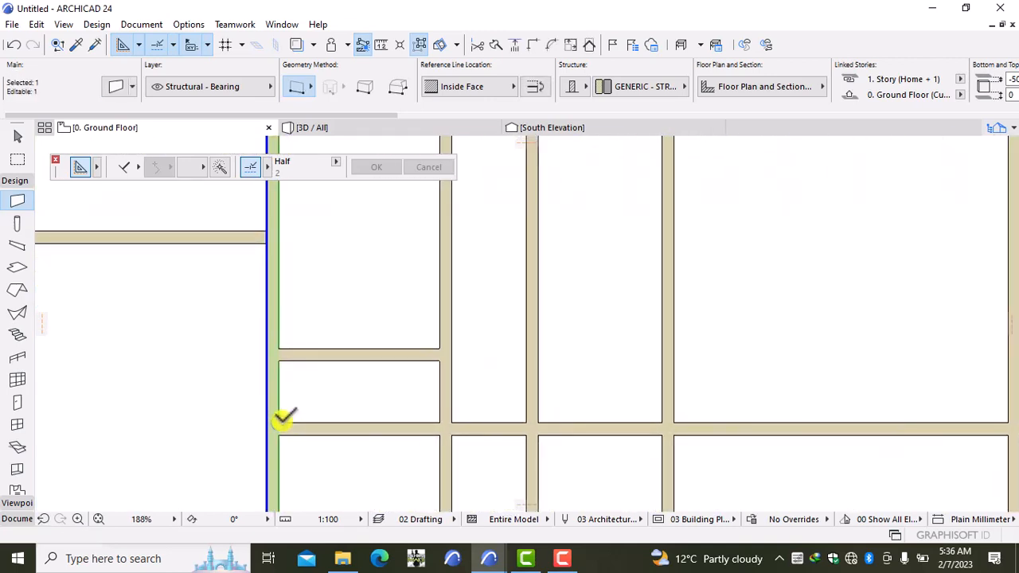
scroll(318, 444, "down", 5)
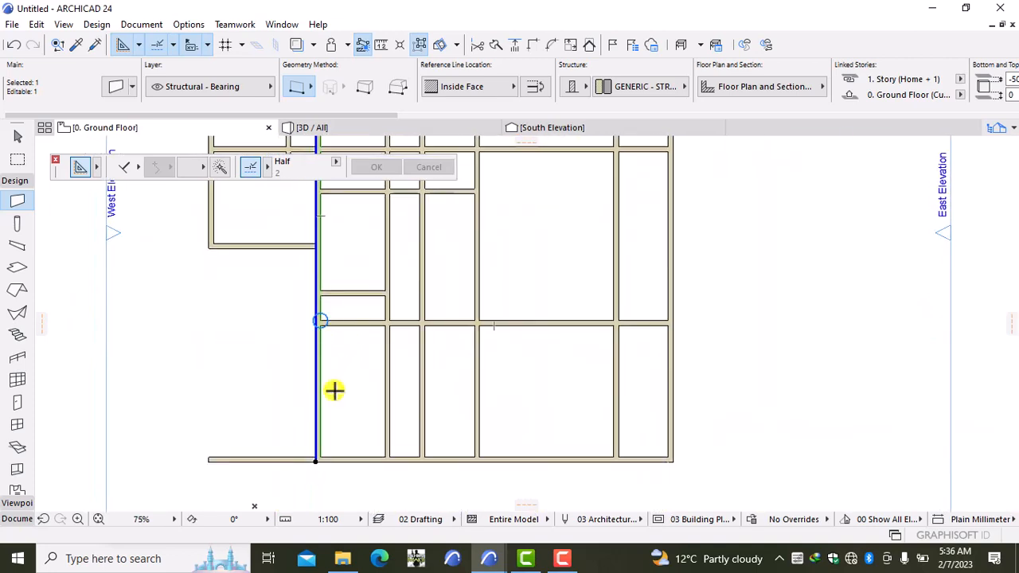
left_click(316, 458)
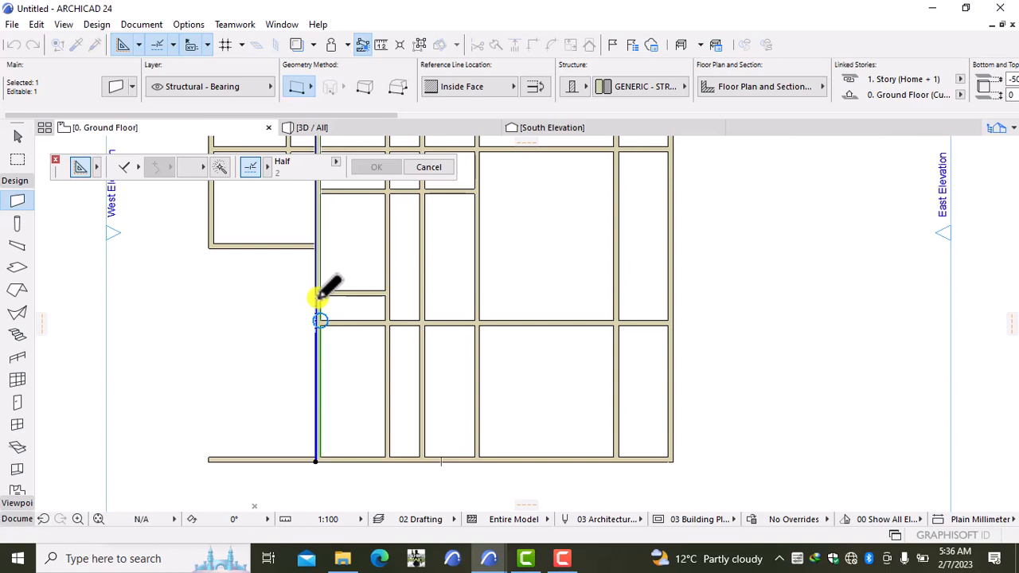
left_click(316, 295)
scroll(341, 345, "up", 1)
key("Escape")
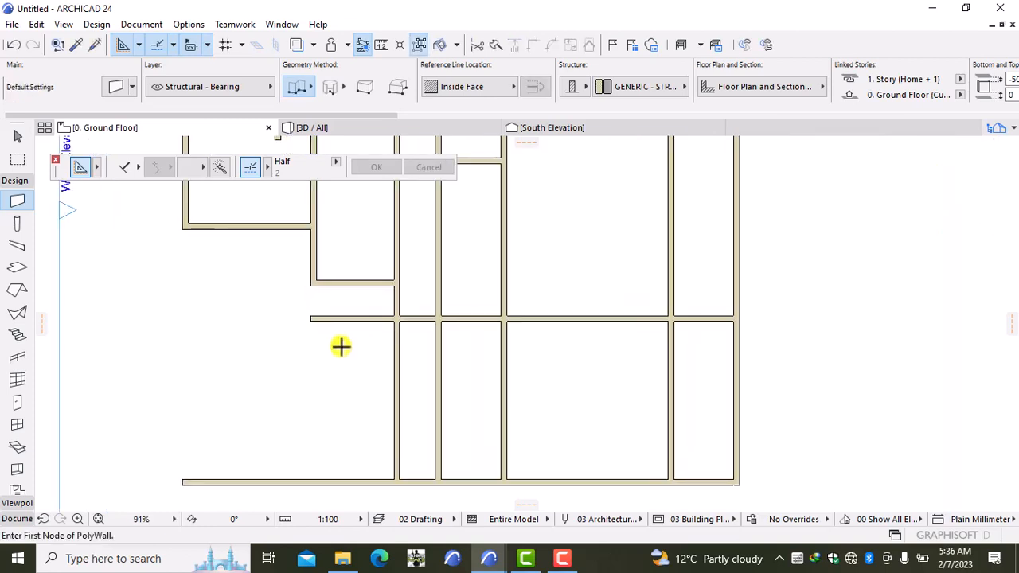
- Shorten the lowest horizontal partition by stretching its left end to the second vertical partition, and deselect it
left_click(330, 318, "shift")
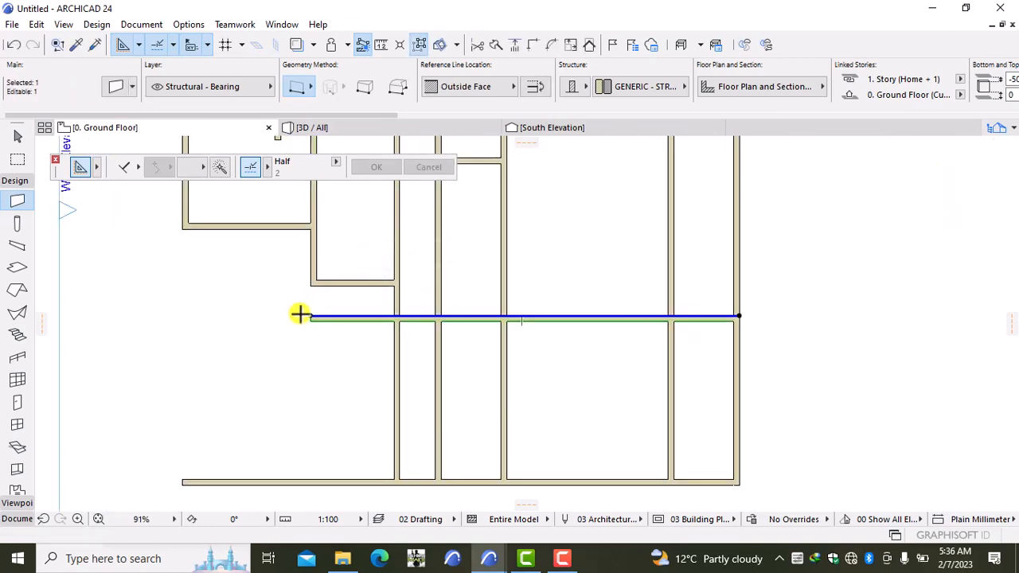
left_click(310, 316)
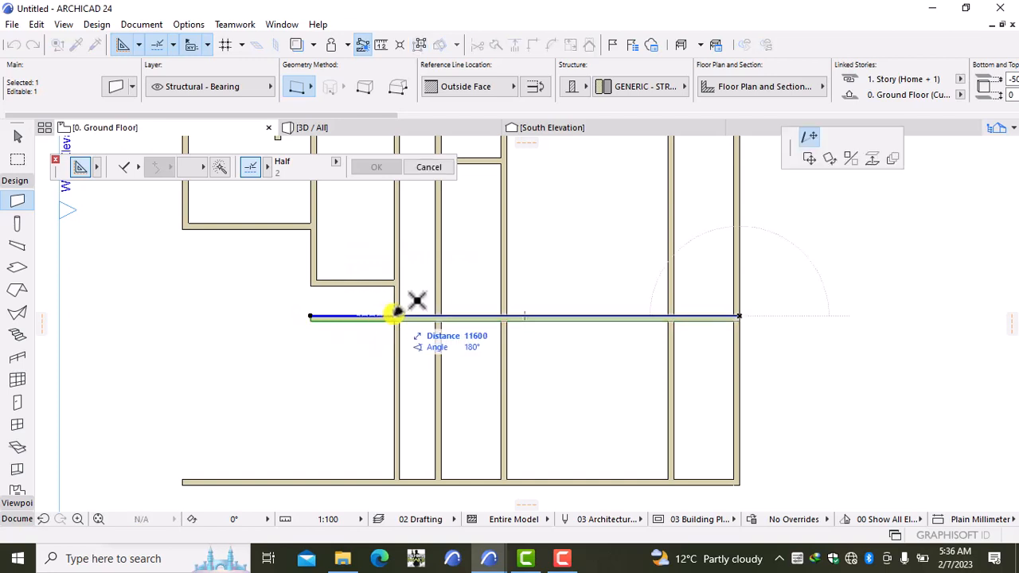
left_click(397, 313)
key("Escape")
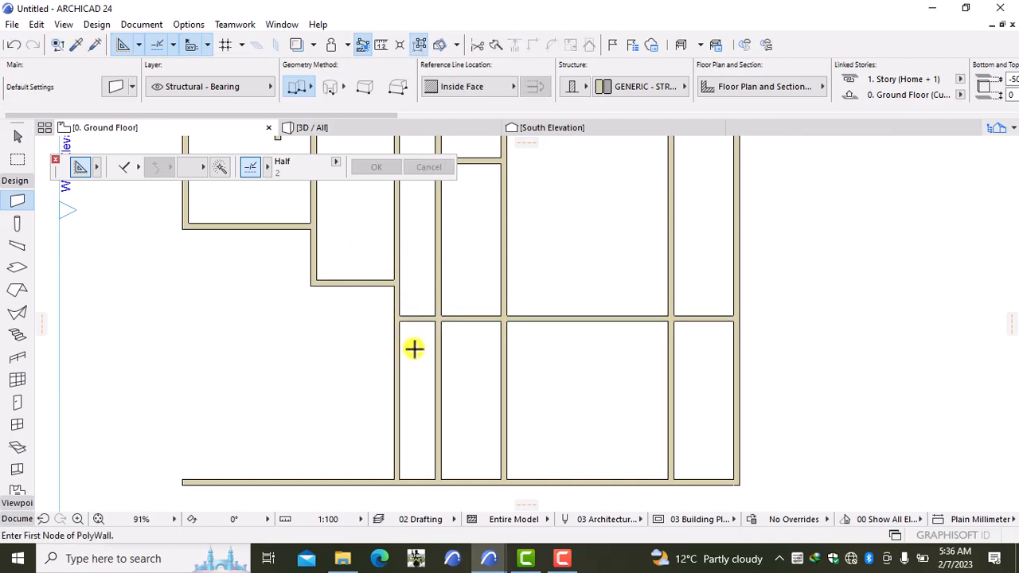
- Shorten the second vertical partition by stretching its lower end up to the lowest horizontal partition's lower face, and deselect it
scroll(414, 348, "up", 2)
scroll(414, 348, "down", 3)
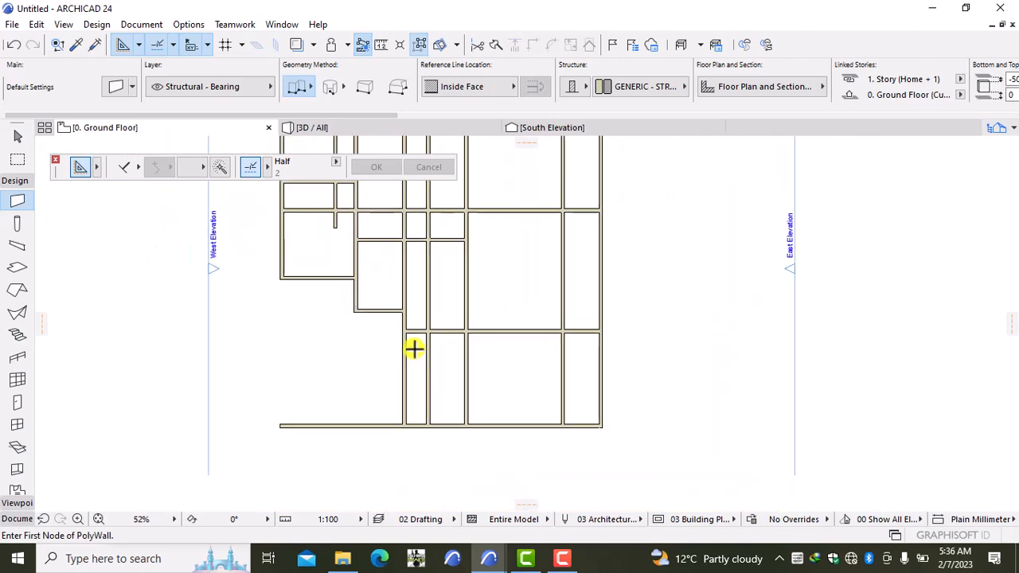
middle_click_drag(414, 348, 407, 370)
scroll(433, 374, "up", 1)
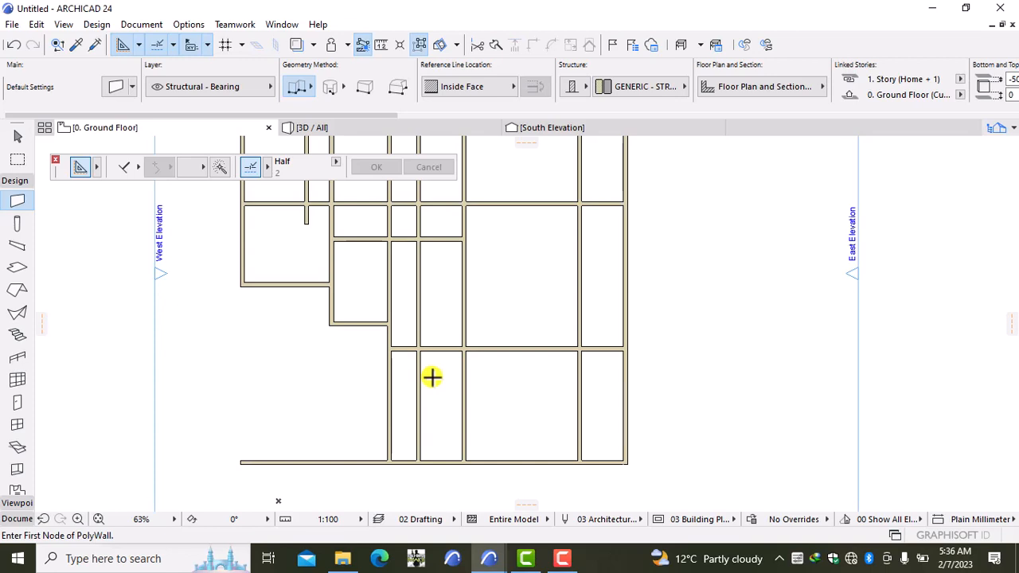
scroll(391, 417, "up", 2)
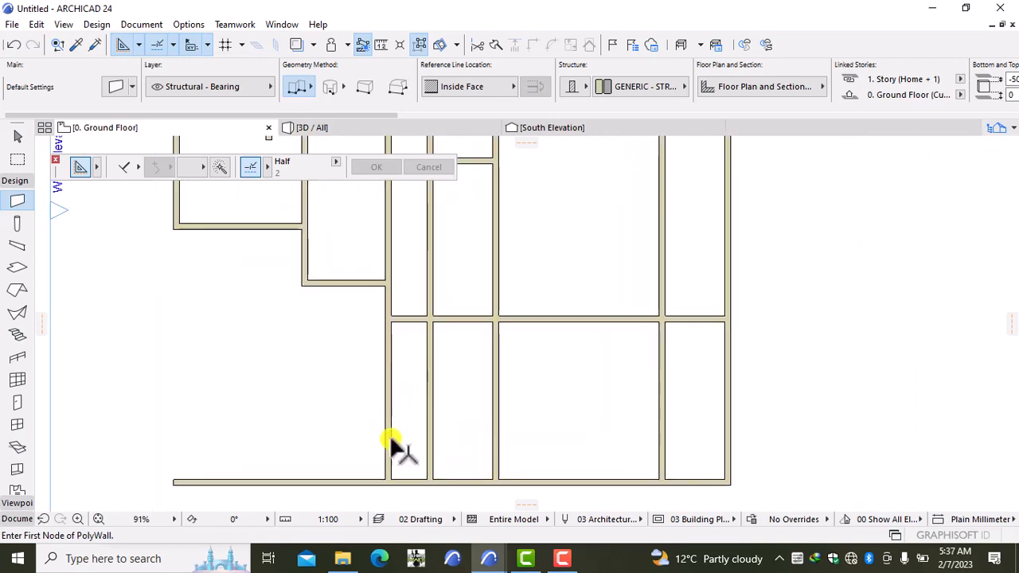
left_click(390, 448, "shift")
left_click(386, 481)
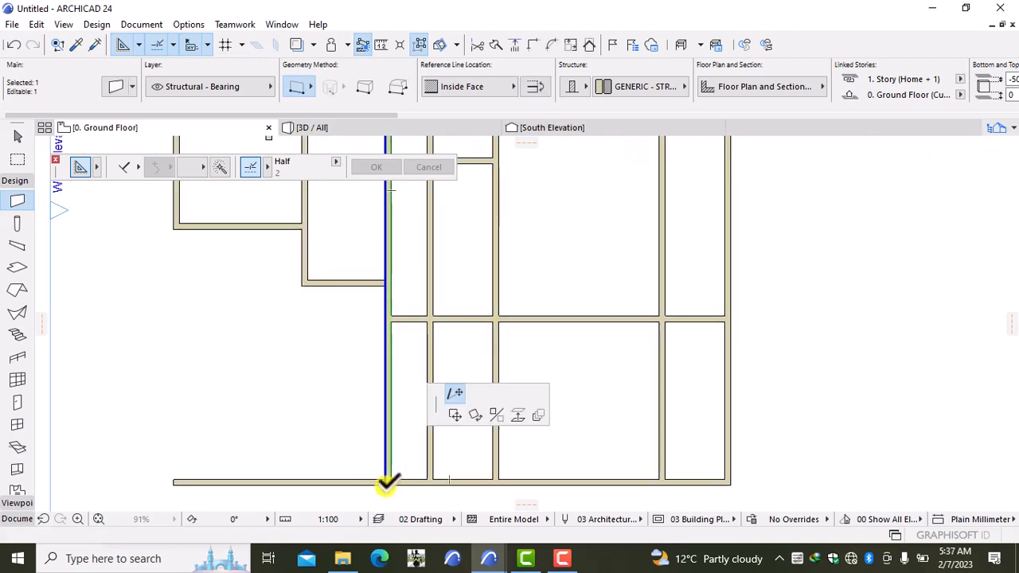
left_click(386, 320)
key("Escape")
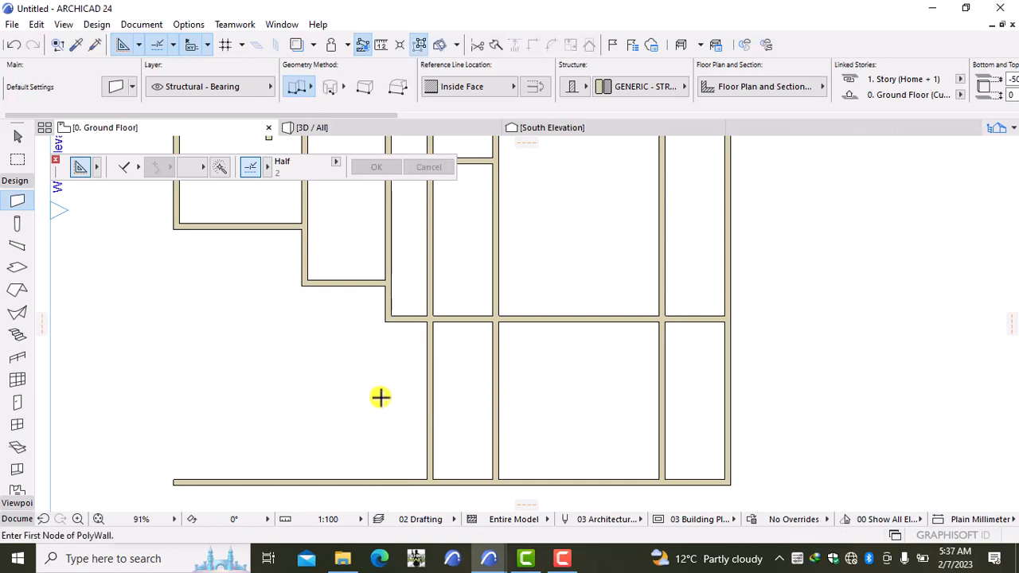
- Shorten the fourth vertical partition by stretching its lower end up to the lowest horizontal partition, and deselect it
scroll(492, 408, "down", 2)
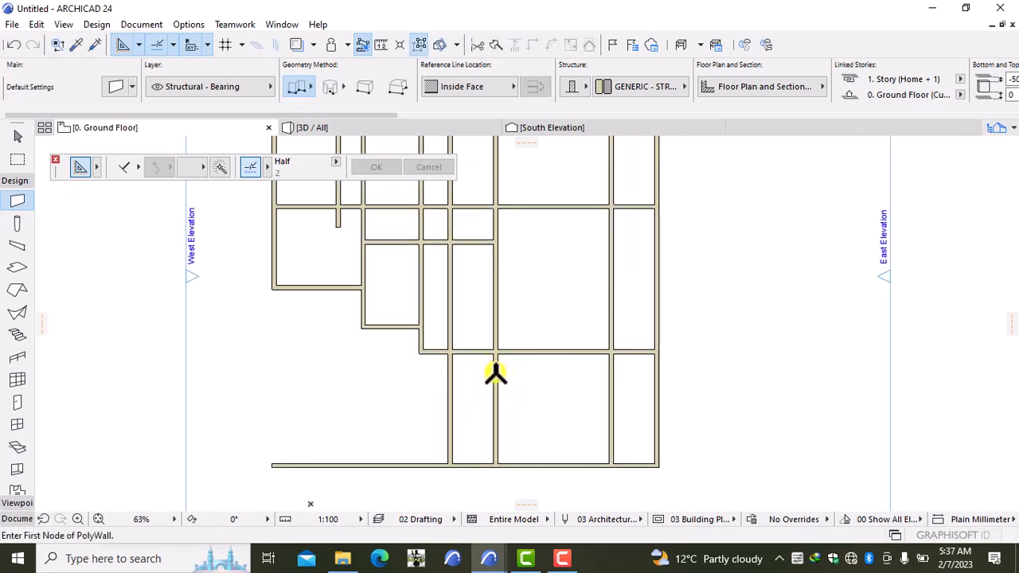
left_click(492, 387, "shift")
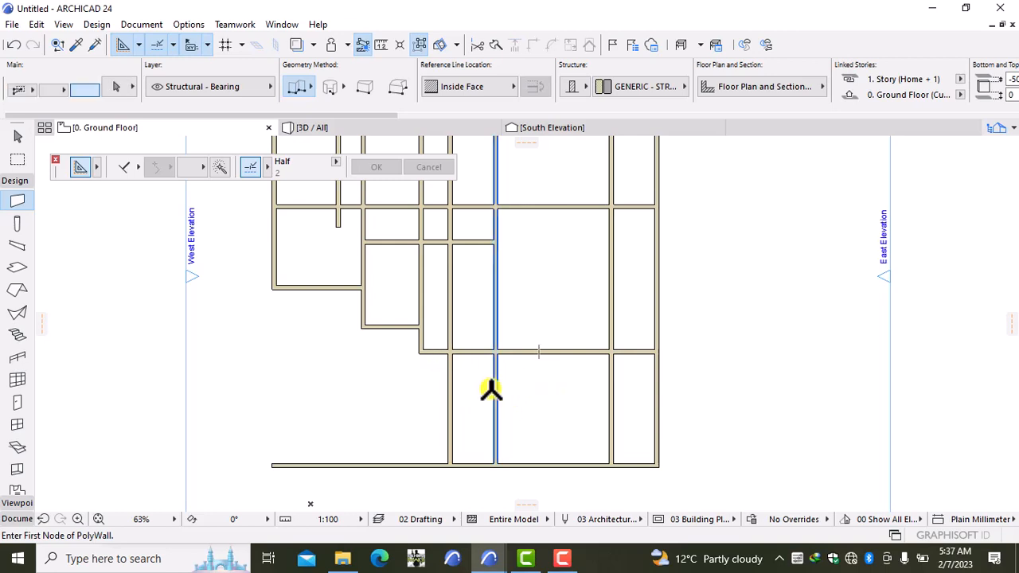
scroll(500, 422, "up", 4)
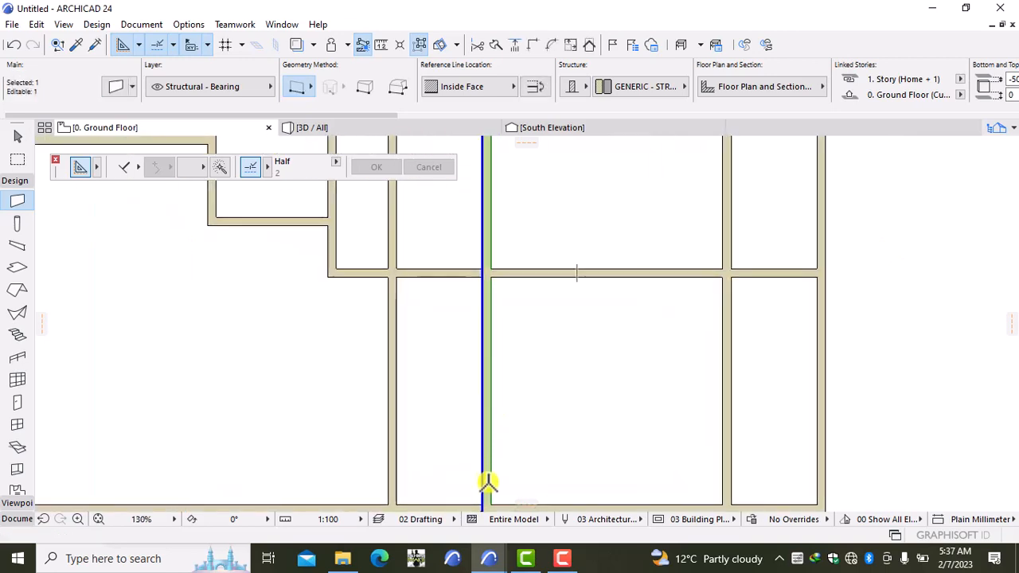
middle_click_drag(487, 483, 489, 432)
left_click(480, 458)
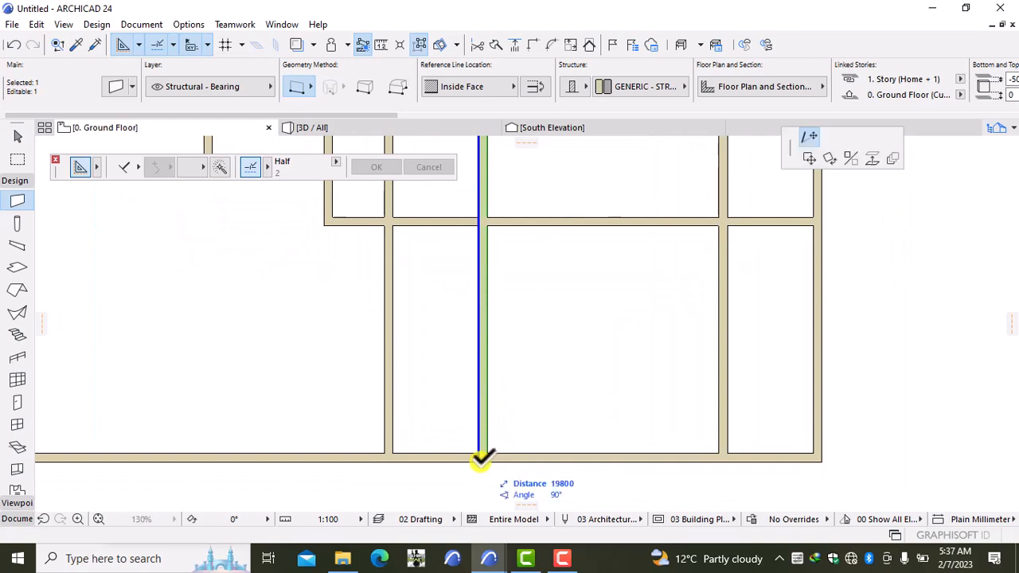
left_click(478, 223)
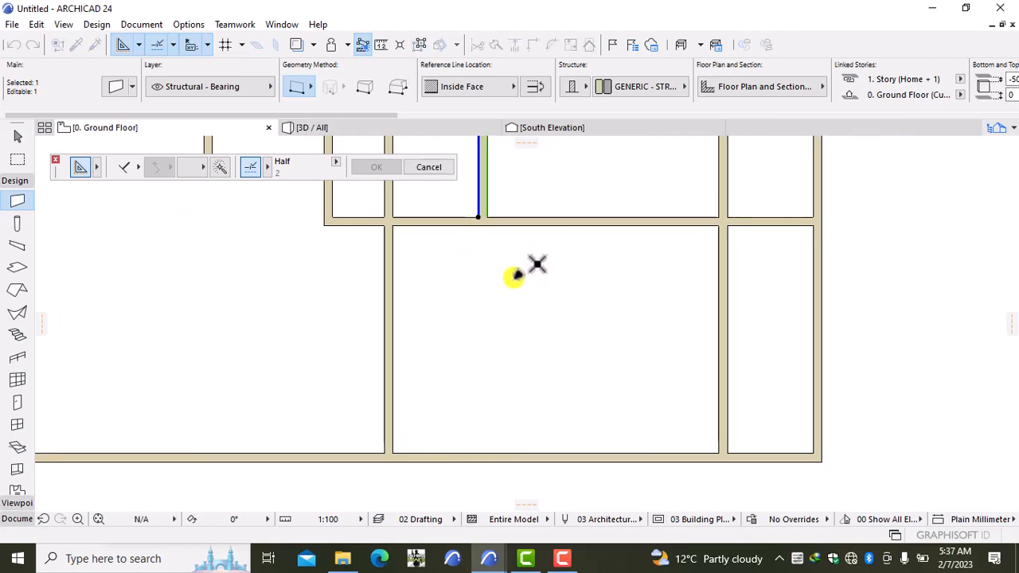
key("Escape")
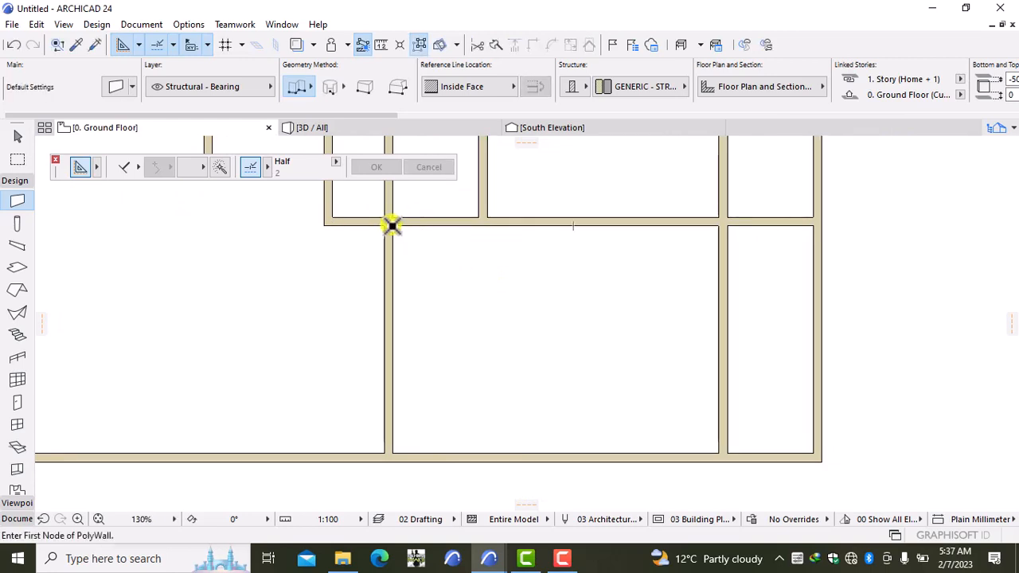
- Draw a vertical partition 6000 mm right of the third vertical partition's right face, from the lowest horizontal partition down to the bottom outer wall
left_click(391, 226)
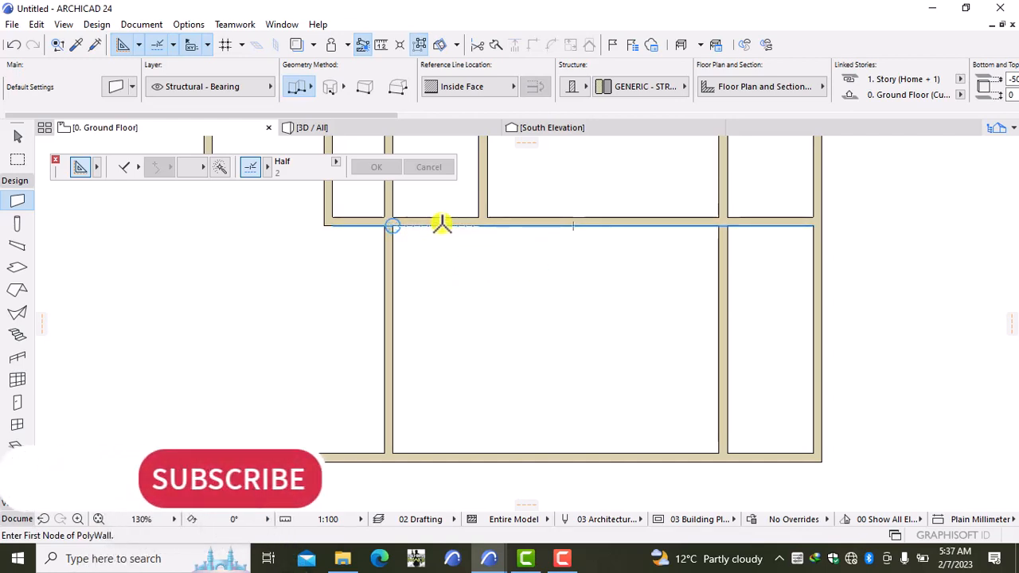
type("6000")
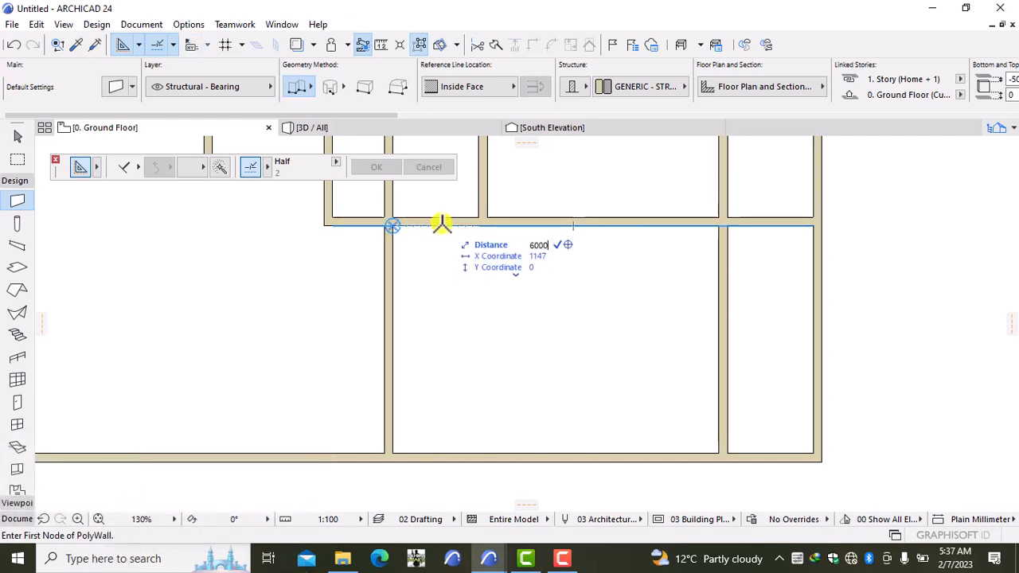
key("Return")
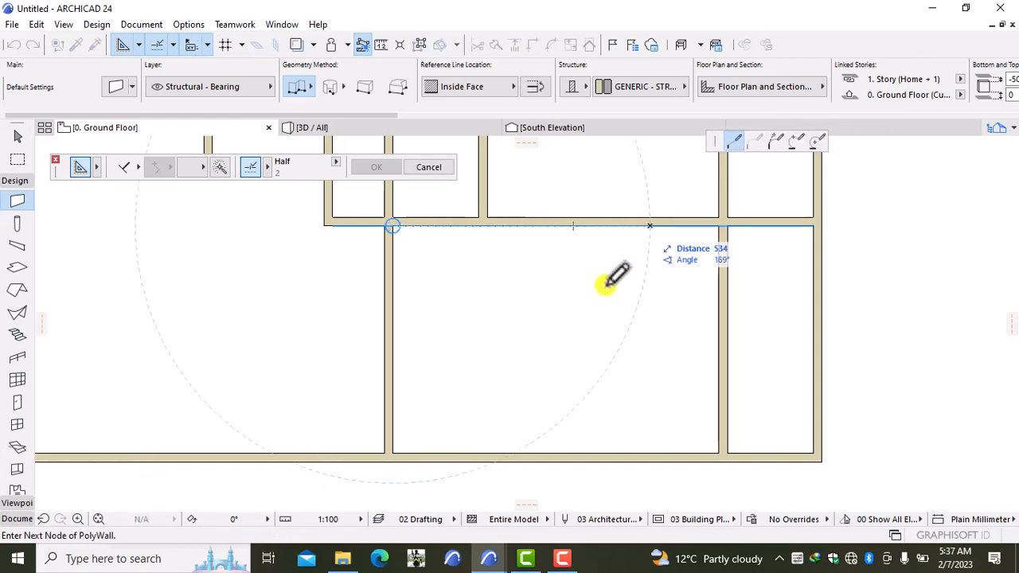
left_click(649, 449)
left_click(648, 448)
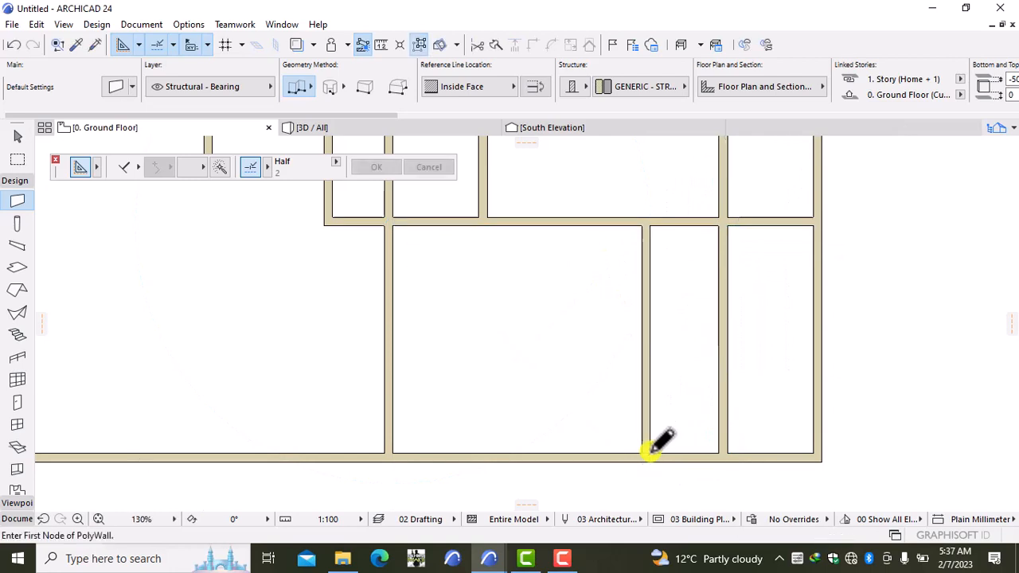
- Shorten the fifth vertical partition, nearest the right outer wall, by stretching its lower end up to the lowest horizontal partition, and deselect it
scroll(672, 296, "down", 3)
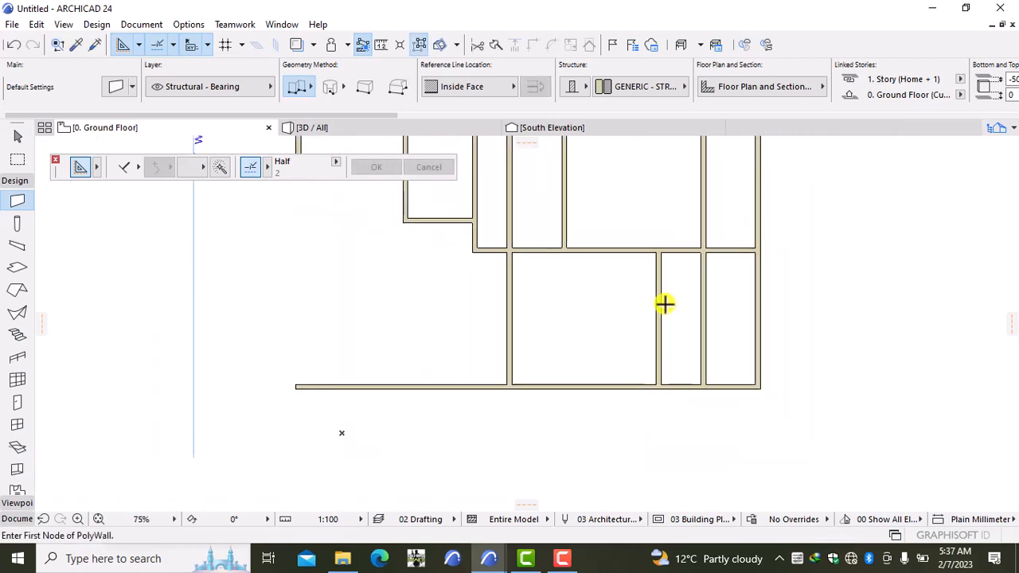
middle_click_drag(662, 314, 630, 338)
left_click(669, 344, "shift")
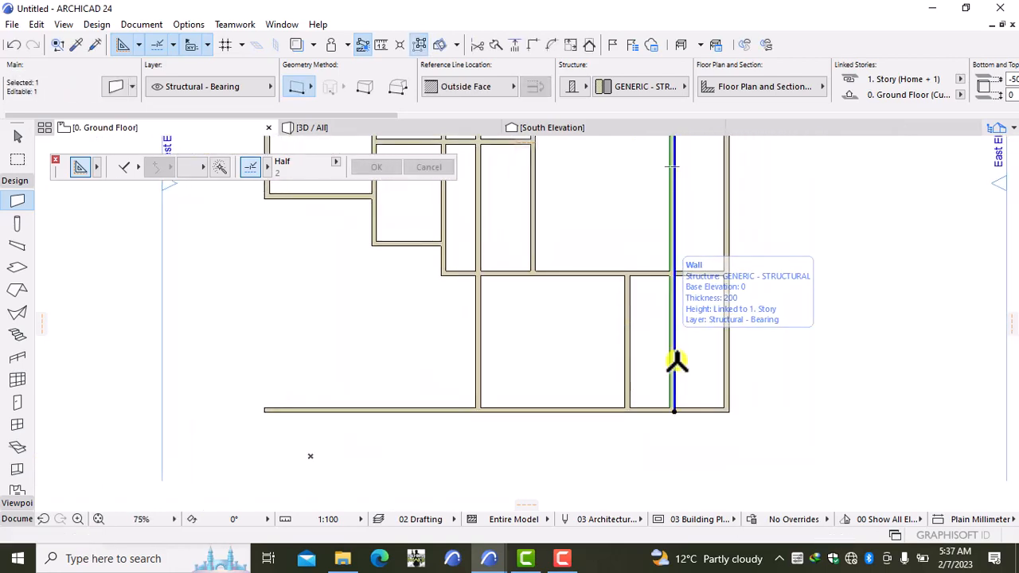
scroll(675, 362, "up", 3)
left_click(675, 440)
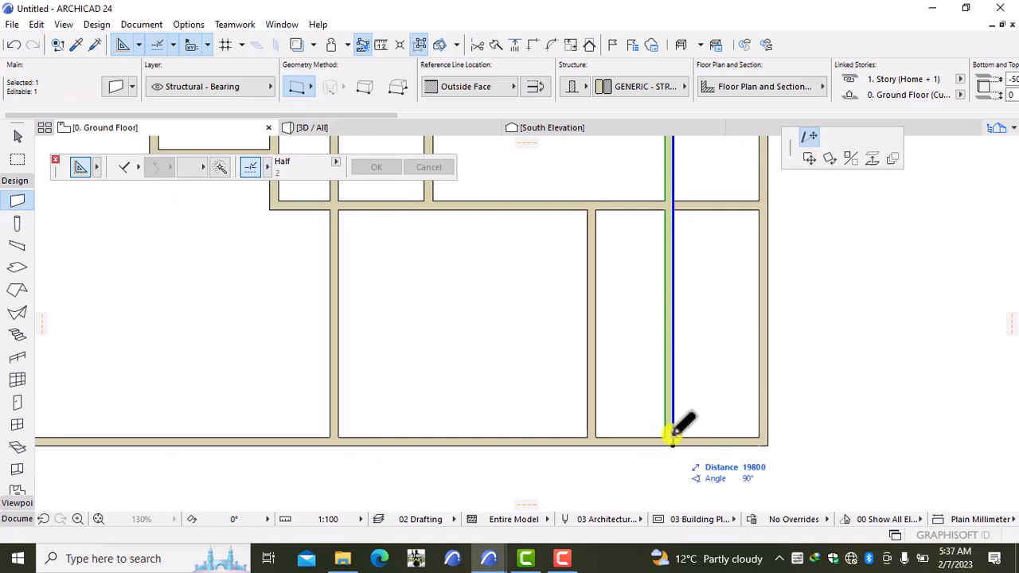
left_click(675, 209)
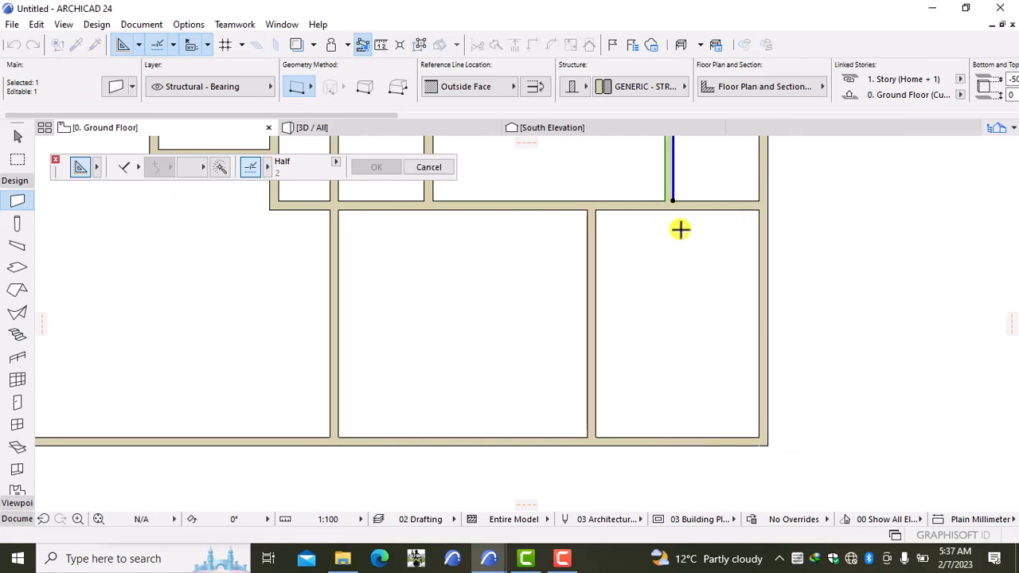
key("Escape")
- Shorten the top outer wall by stretching its left end to the first vertical partition, and deselect it
scroll(683, 257, "down", 5)
scroll(682, 258, "down", 2)
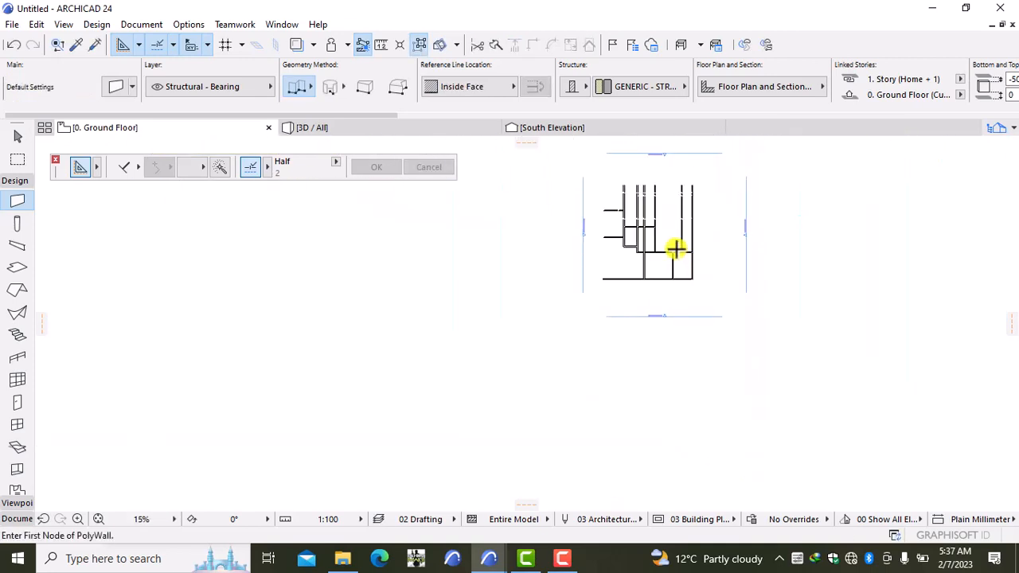
scroll(676, 204, "up", 3)
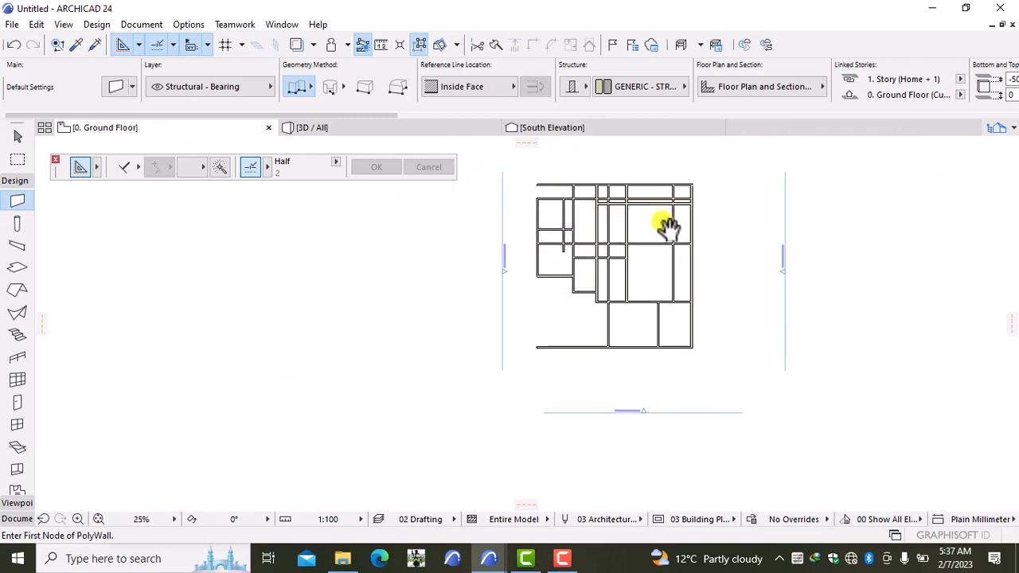
scroll(654, 291, "up", 5)
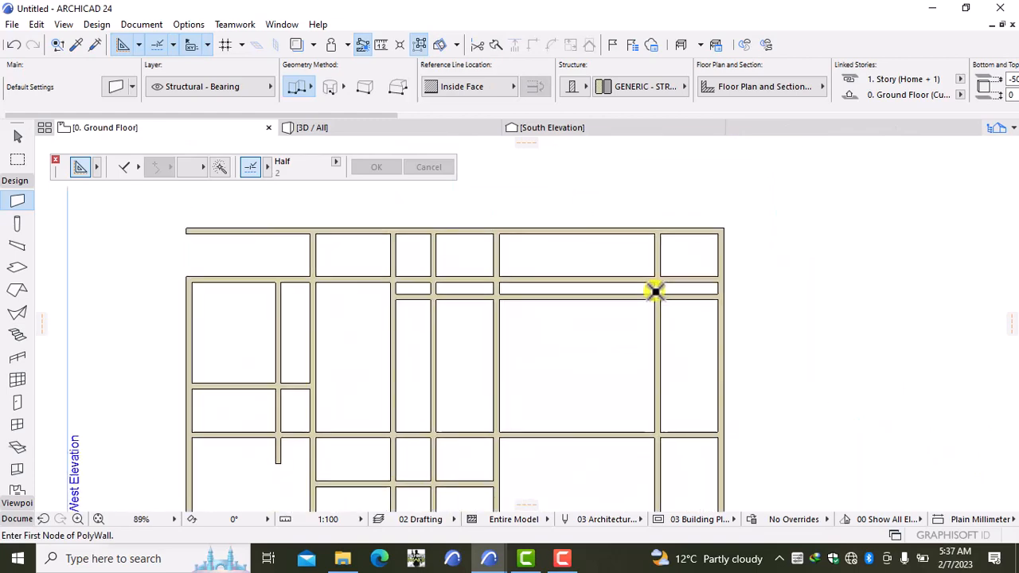
scroll(507, 294, "down", 2)
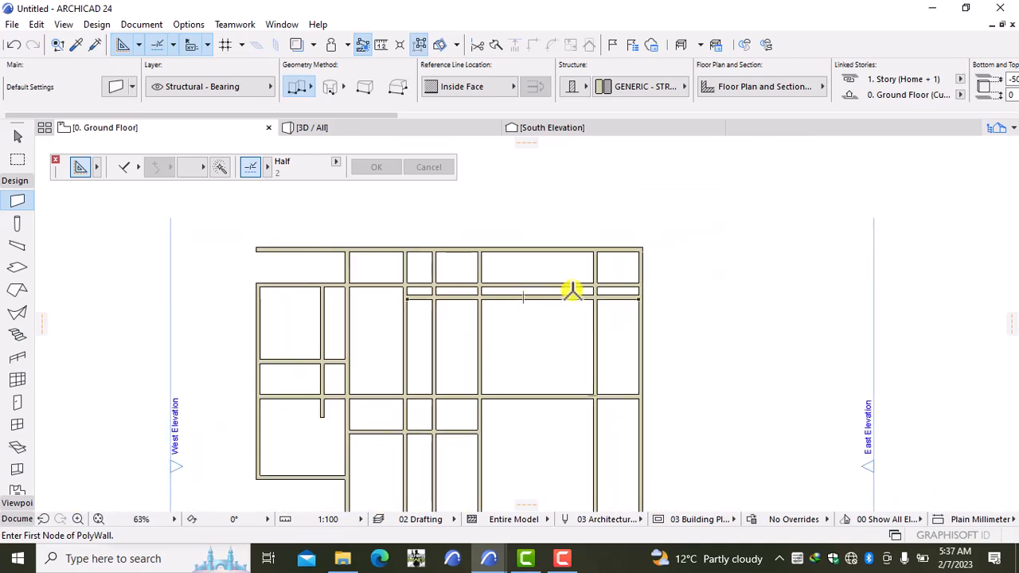
scroll(572, 291, "up", 2)
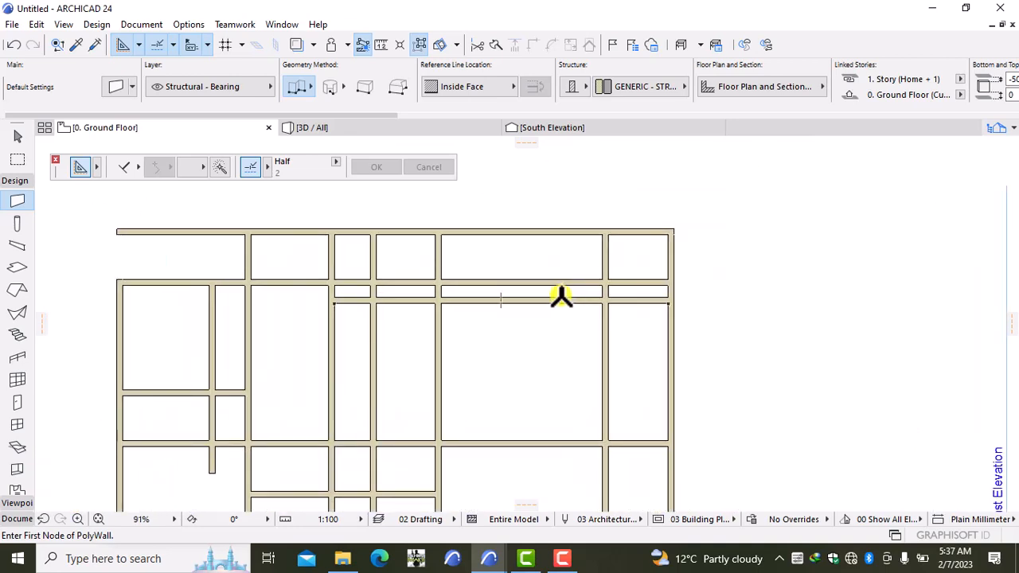
scroll(410, 322, "down", 2)
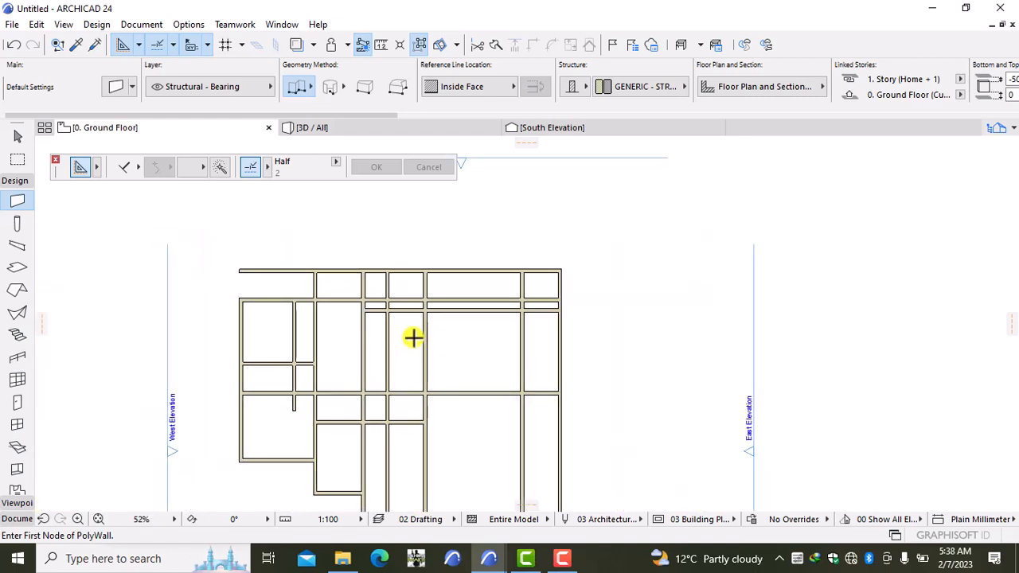
scroll(251, 270, "up", 2)
left_click(263, 269, "shift")
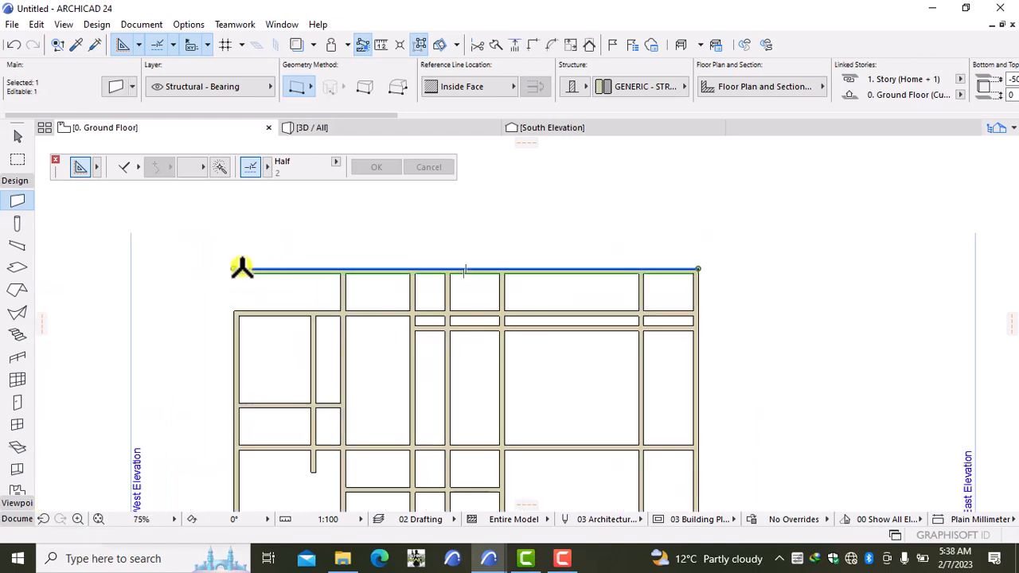
left_click(237, 269)
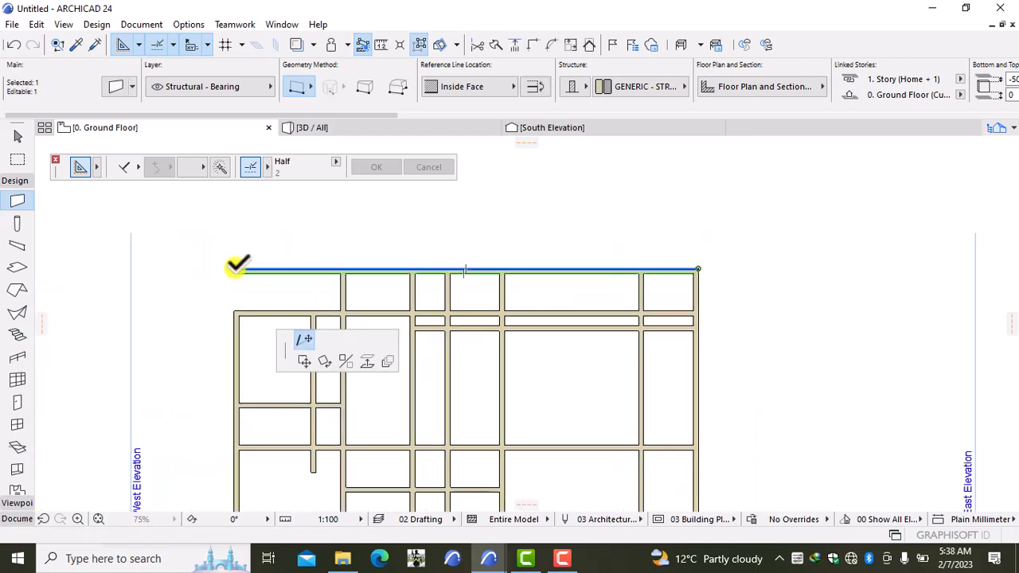
left_click(341, 269)
key("Escape")
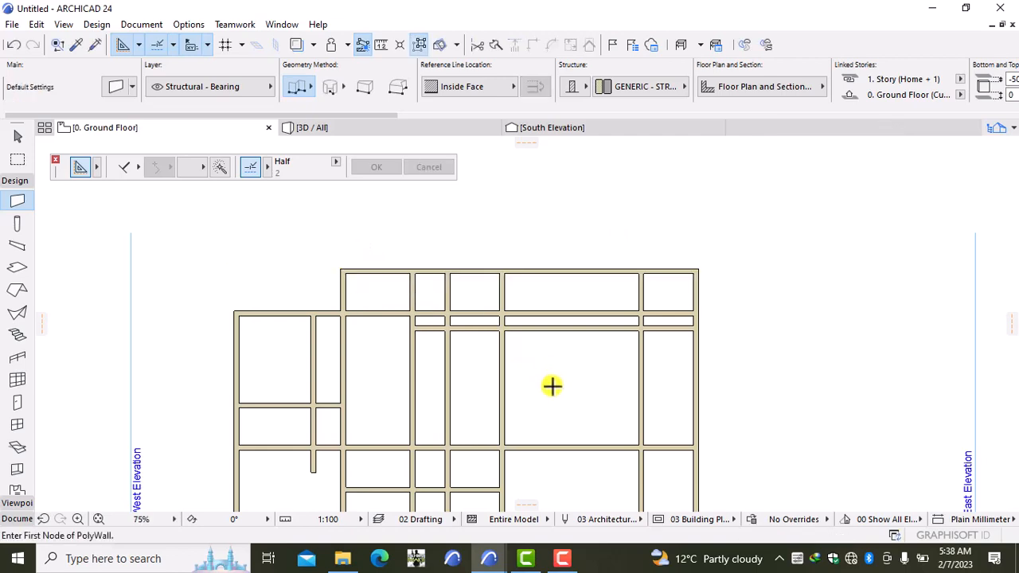
- Shorten the second vertical partition by stretching its upper end down to the highest horizontal partition, and deselect it
scroll(550, 392, "down", 1)
scroll(550, 393, "down", 1)
middle_click_drag(550, 393, 539, 345)
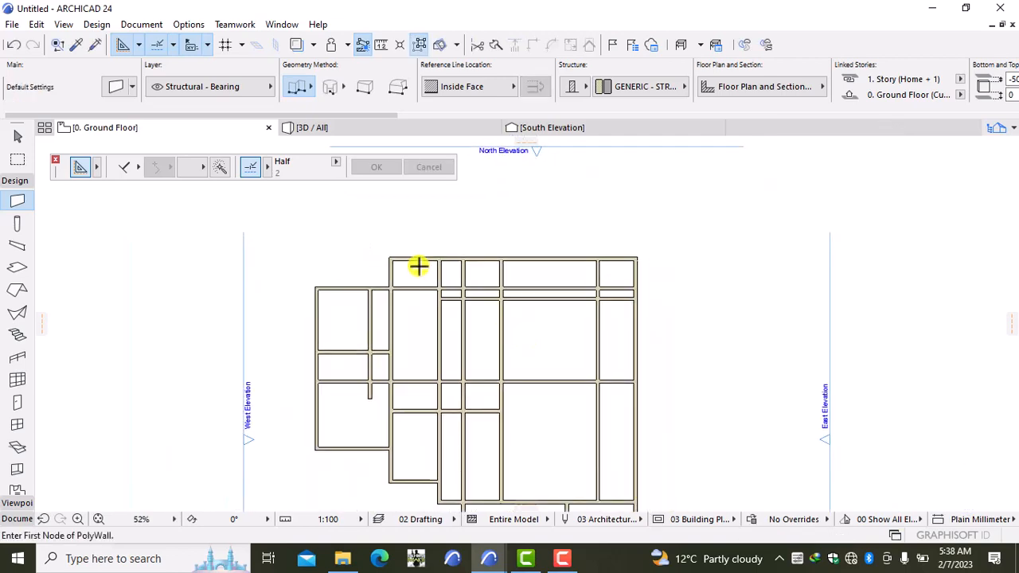
scroll(443, 273, "up", 5)
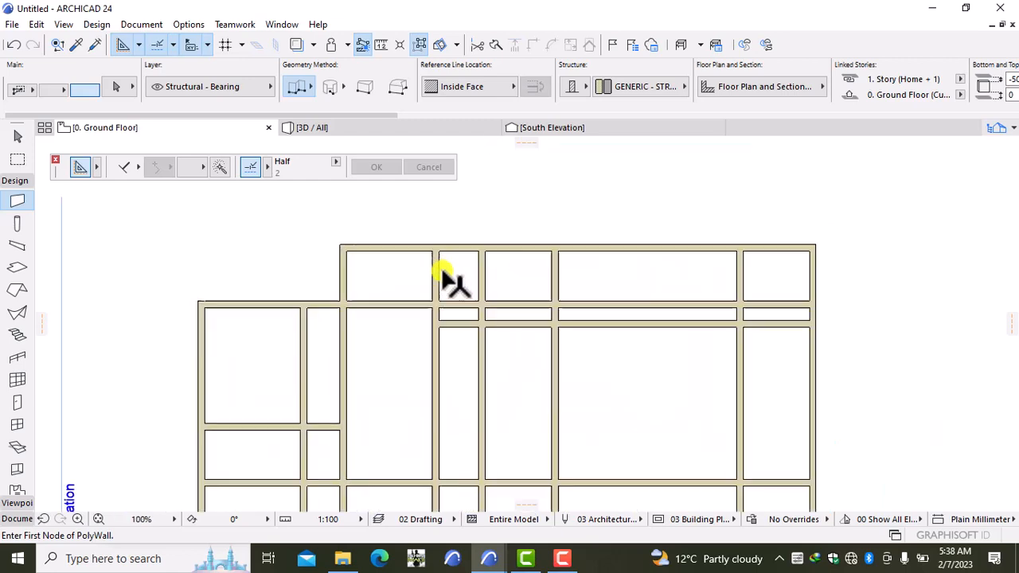
left_click(436, 273, "shift")
left_click(429, 233)
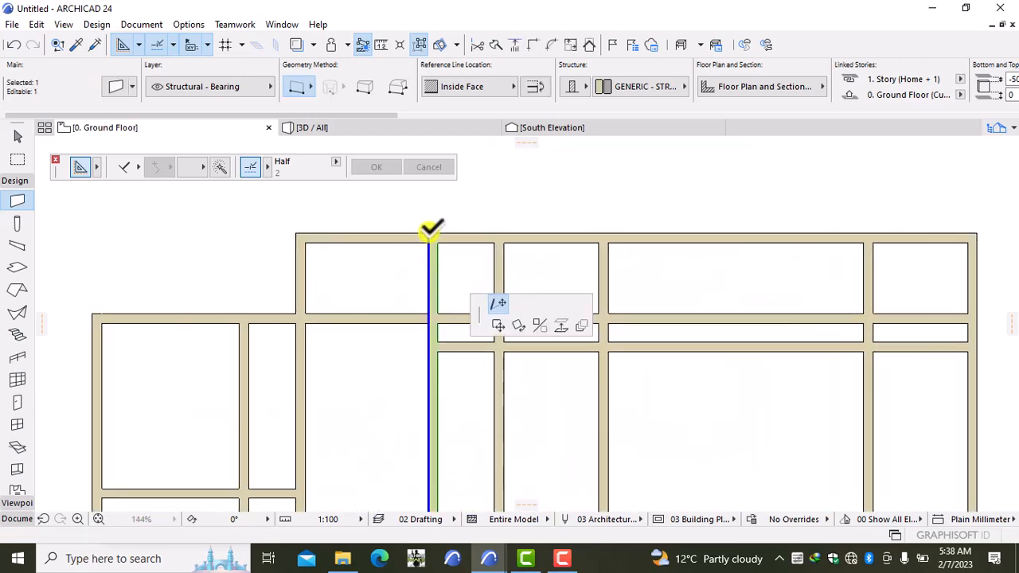
left_click(430, 308)
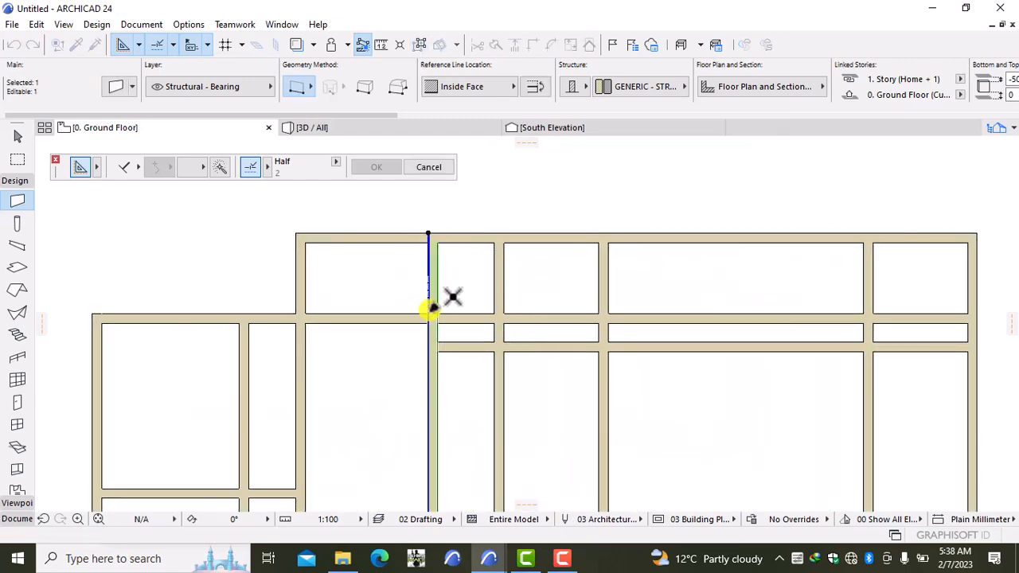
key("Escape")
- Shorten the third vertical partition by stretching its upper end down to the highest horizontal partition, and deselect it
left_click(498, 278, "shift")
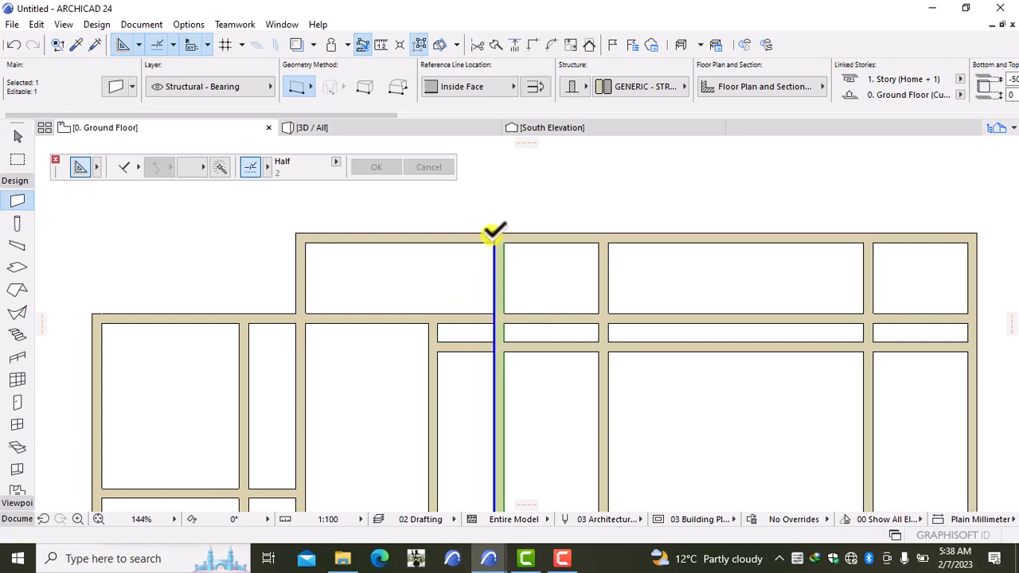
left_click(493, 232)
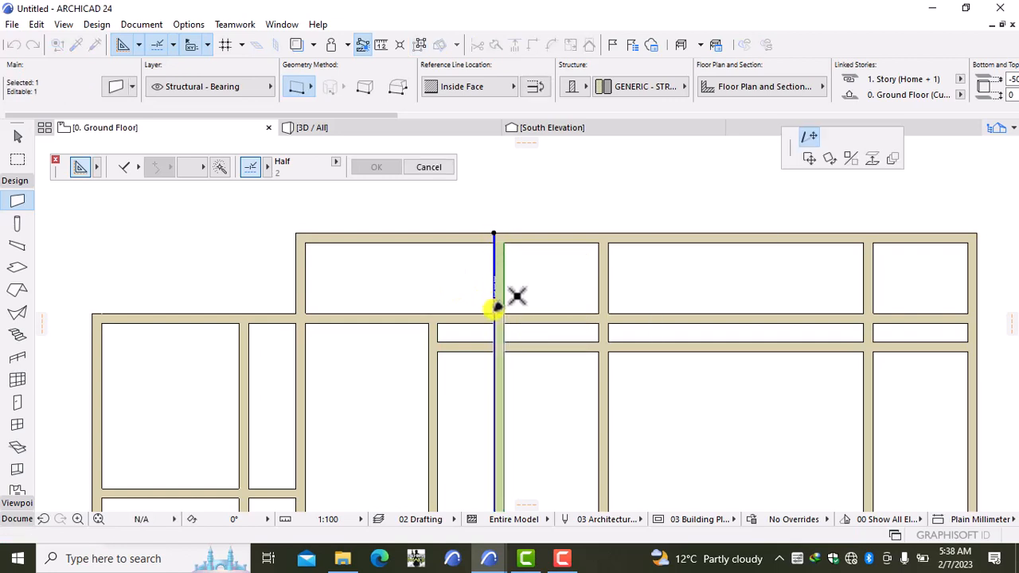
left_click(493, 310)
key("Escape")
- Draw a vertical partition 300 mm left of the right outer wall's inner face, from the highest horizontal partition down to the long middle horizontal partition
scroll(557, 352, "down", 3)
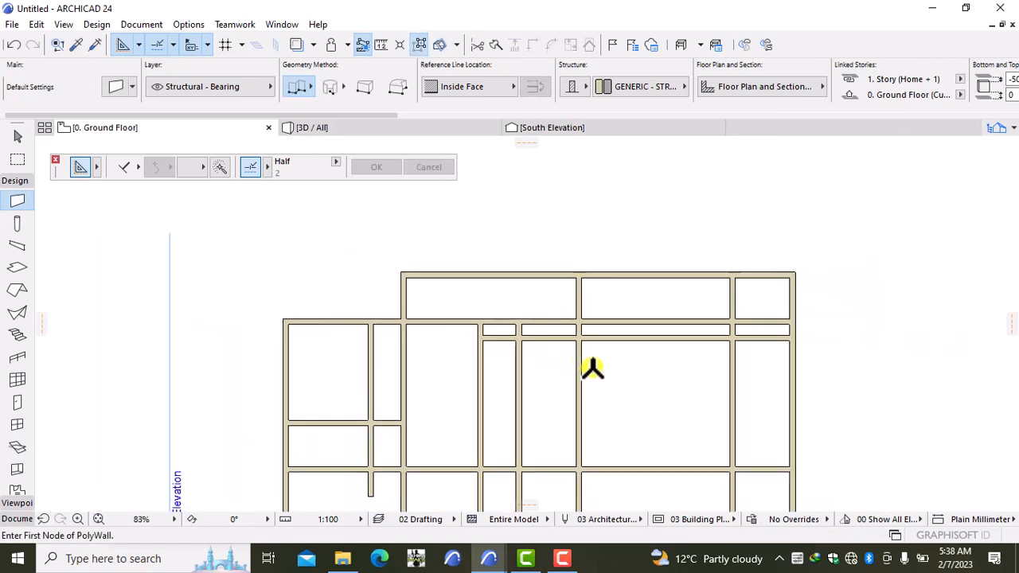
middle_click_drag(592, 366, 406, 332)
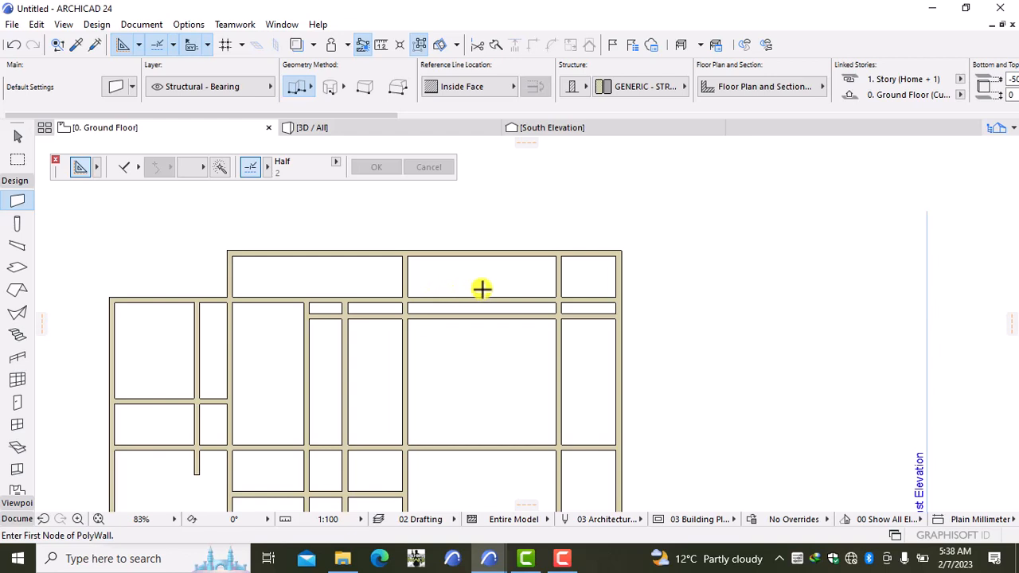
scroll(573, 294, "up", 5)
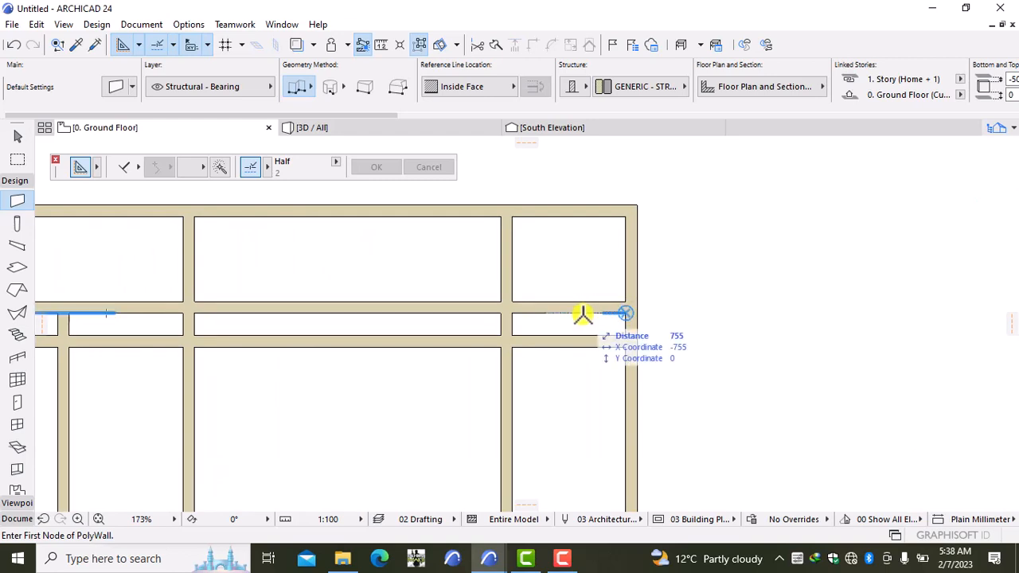
type("3")
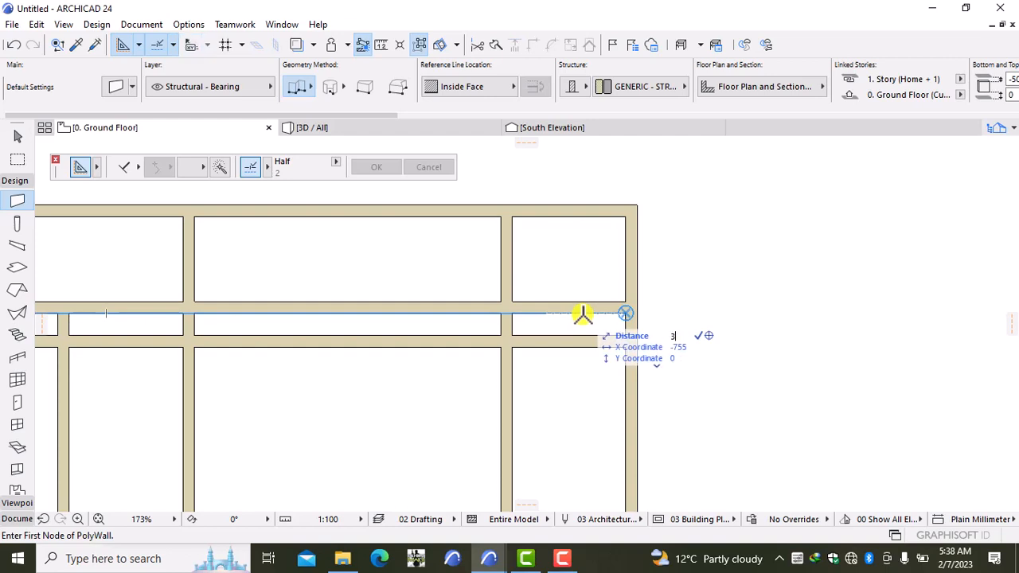
type("00")
key("Return")
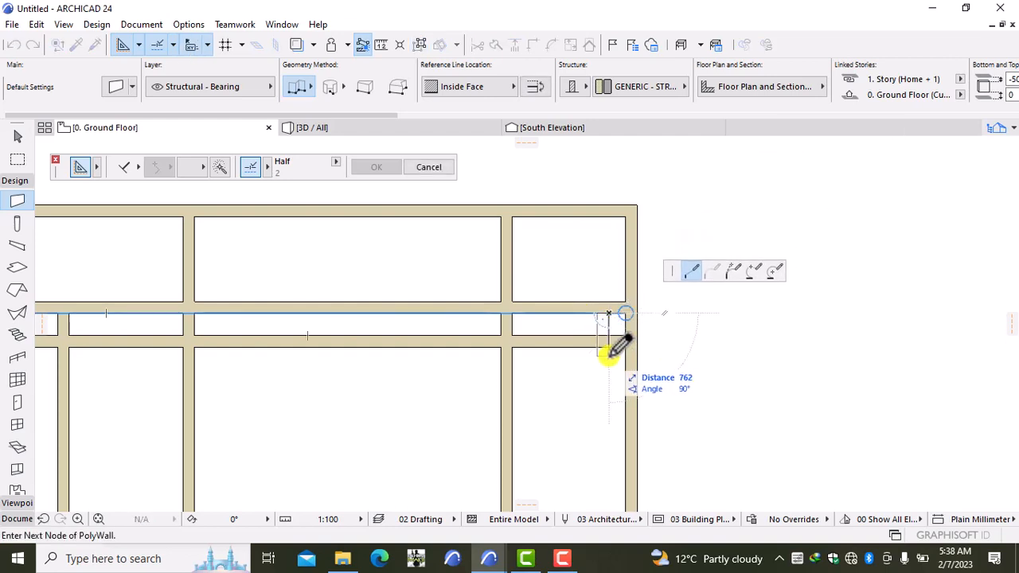
scroll(609, 350, "down", 5)
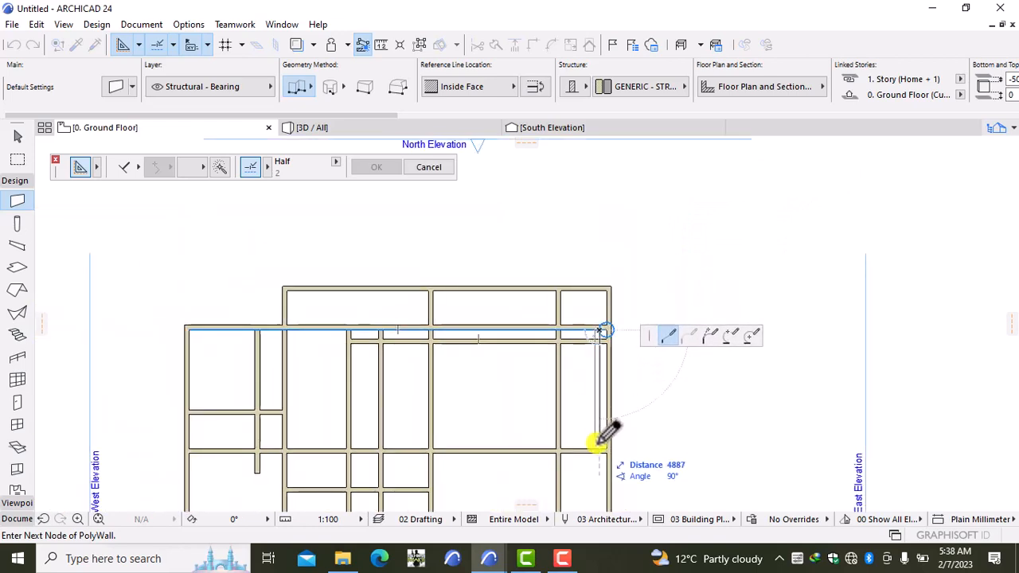
key("Escape")
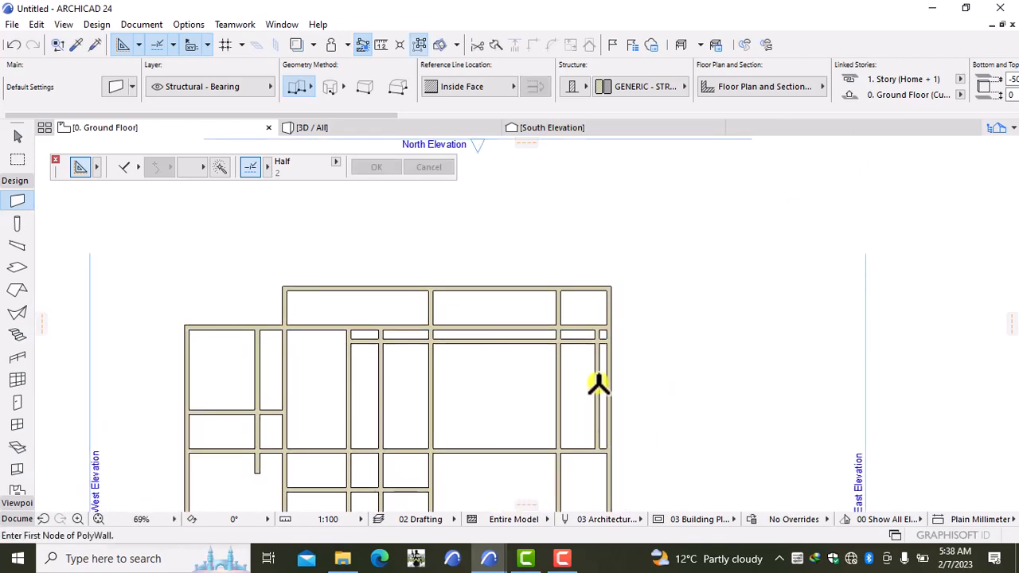
- Shorten the highest horizontal partition by stretching its right end to the narrow-gap vertical partition beside the right outer wall, and deselect it
scroll(598, 358, "up", 3)
scroll(598, 358, "up", 3)
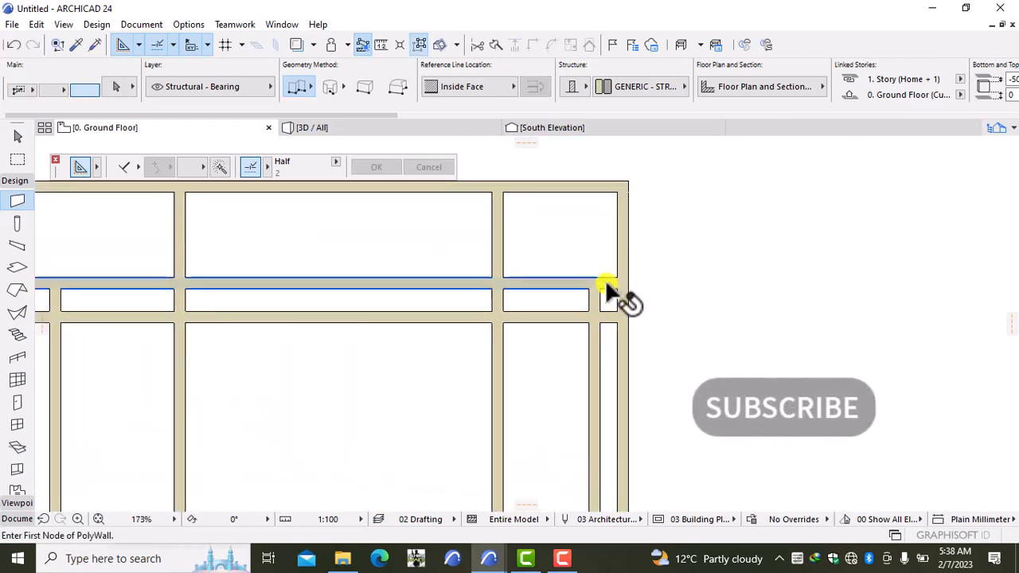
left_click(630, 273, "shift")
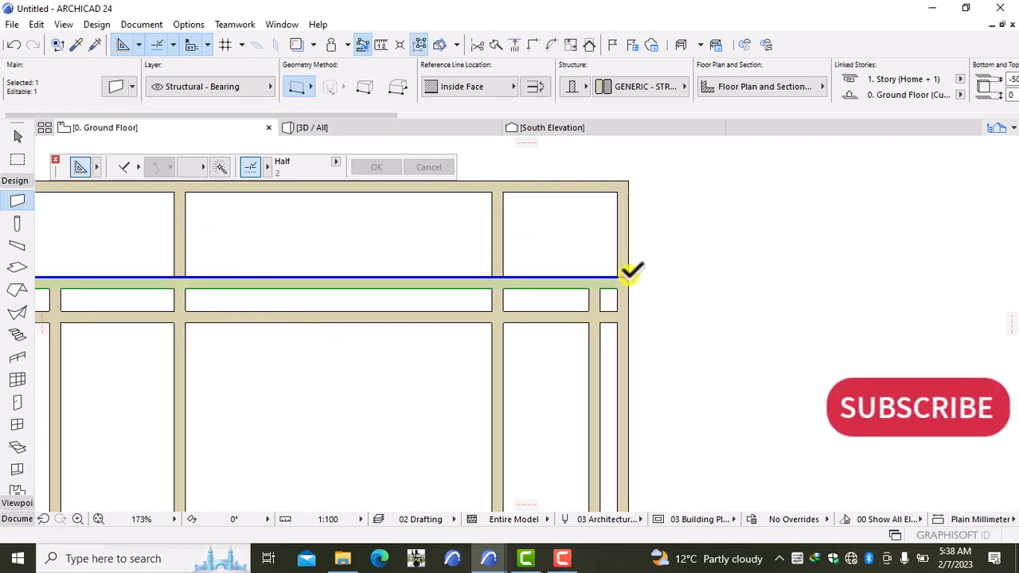
left_click(629, 273)
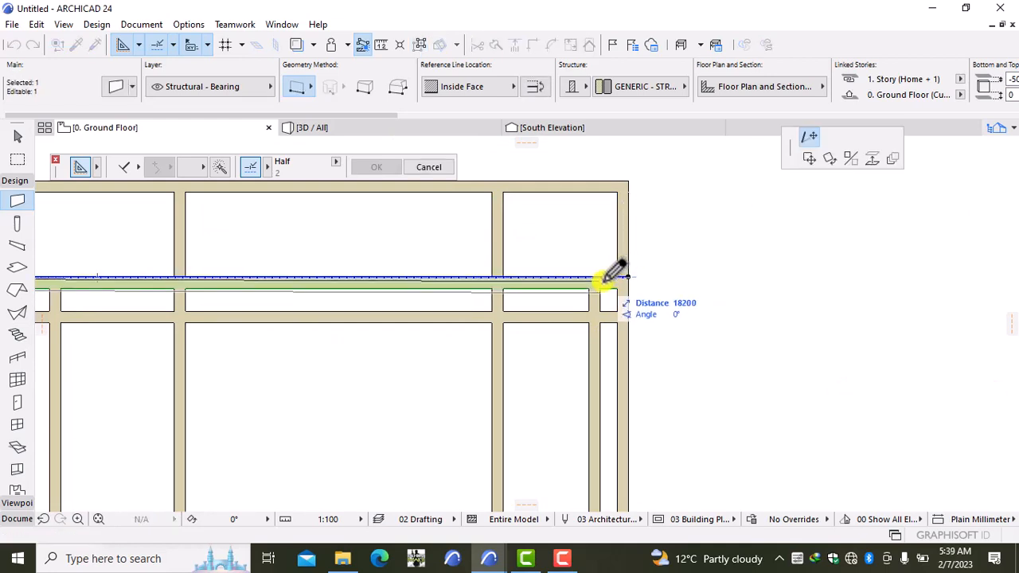
left_click(632, 317)
- Shorten the second-highest horizontal partition by stretching its right end to the narrow-gap vertical partition beside the right outer wall, and deselect it
left_click(607, 314, "shift")
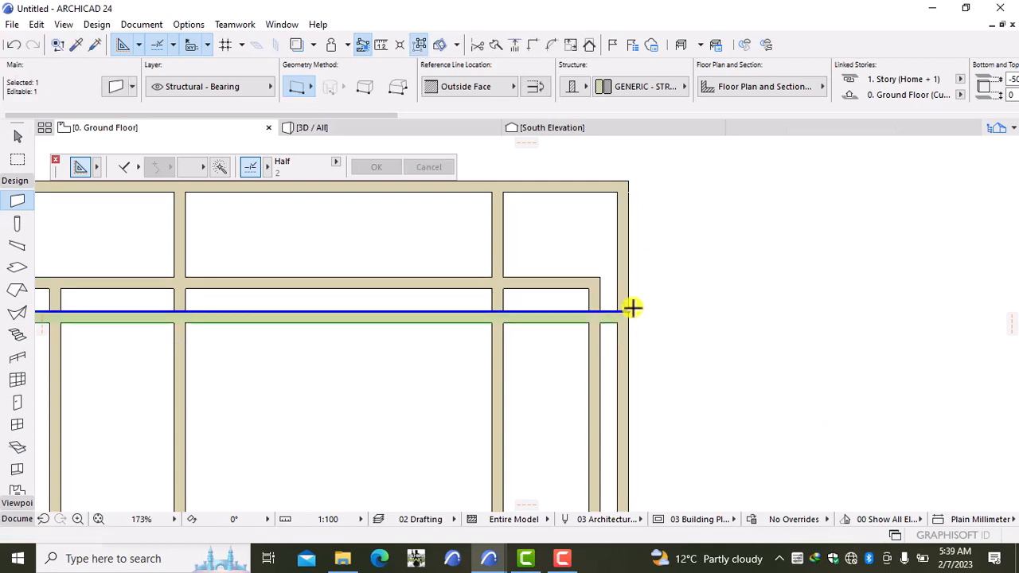
left_click(631, 310)
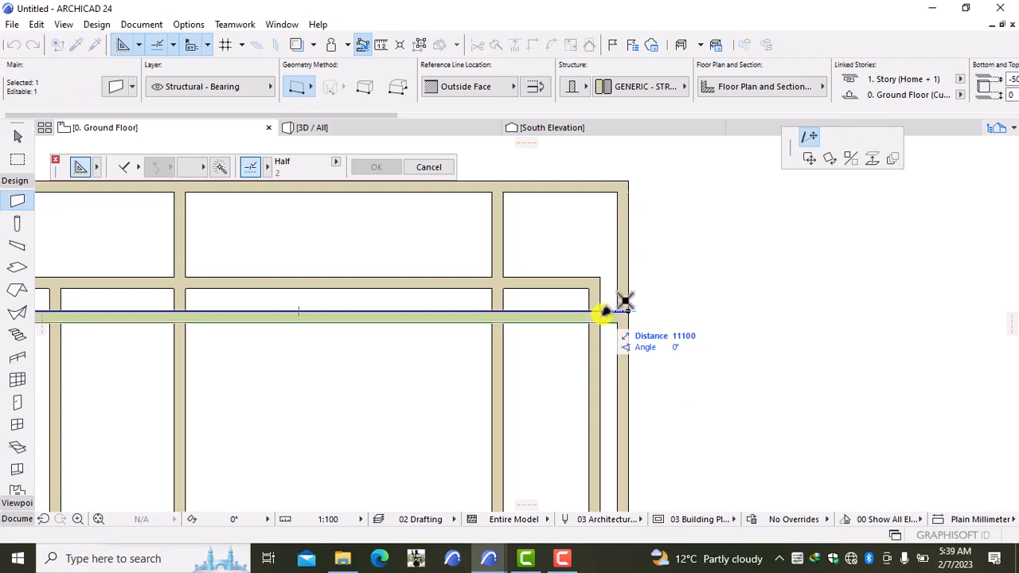
key("Escape")
key("Escape")
- Draw a short vertical partition between the two highest horizontal partitions, 4400 mm left of the narrow-gap vertical partition's inner face
scroll(549, 329, "down", 3)
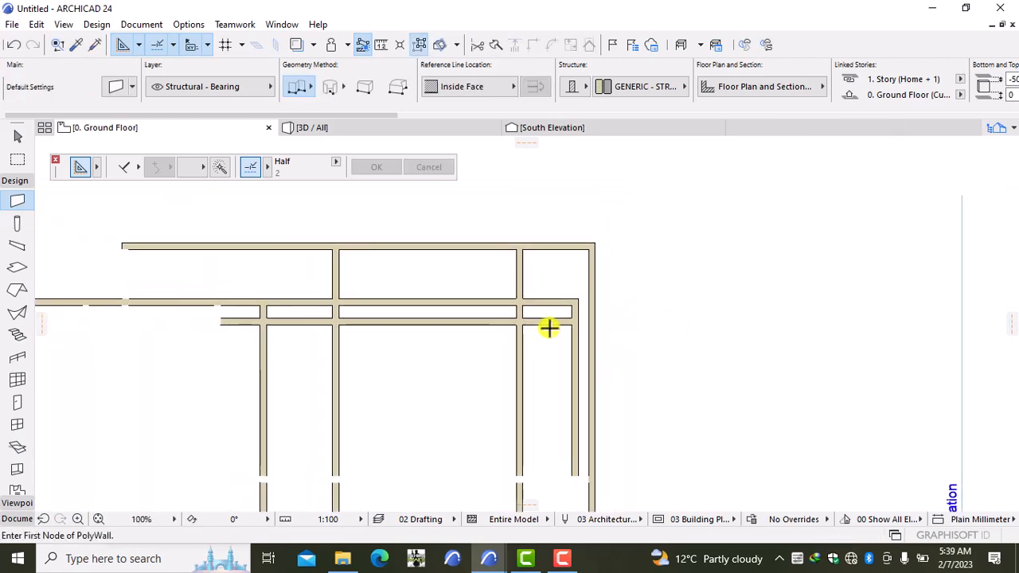
scroll(548, 284, "up", 3)
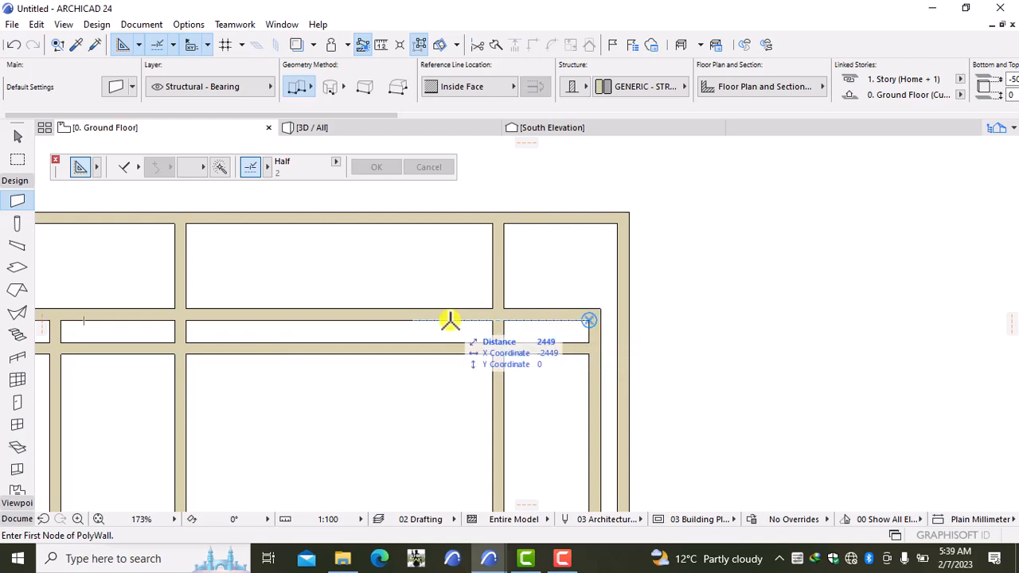
type("44")
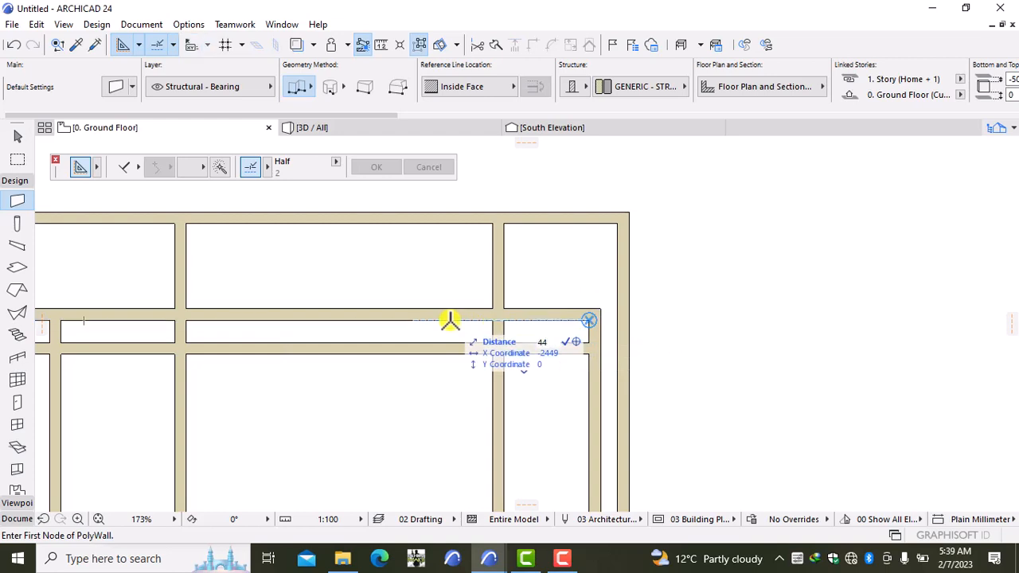
type("00")
key("Return")
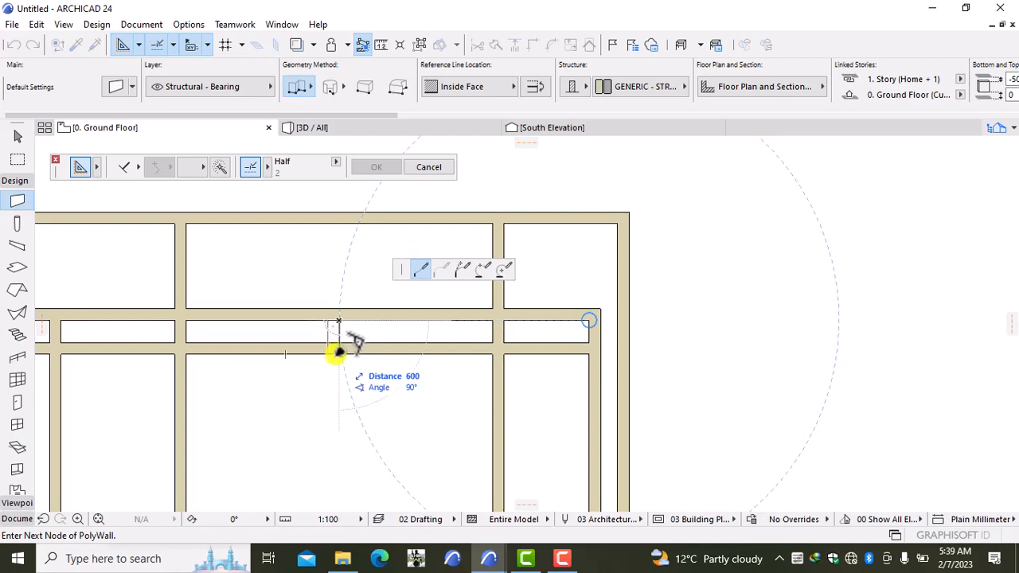
key("Escape")
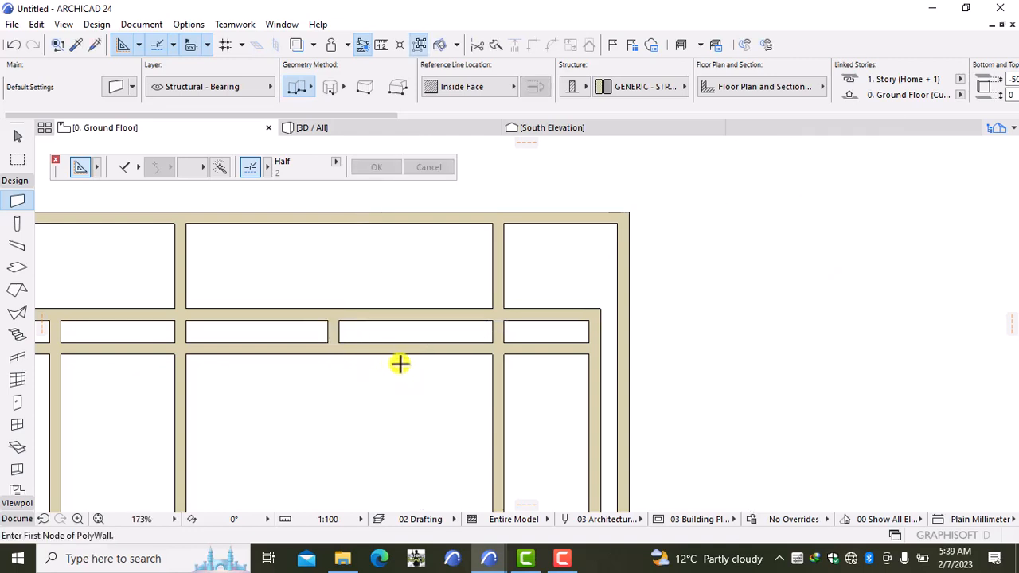
- Shorten the vertical partition left of the narrow-gap one by stretching its upper end down to the long middle horizontal partition, and deselect it
scroll(428, 346, "down", 1)
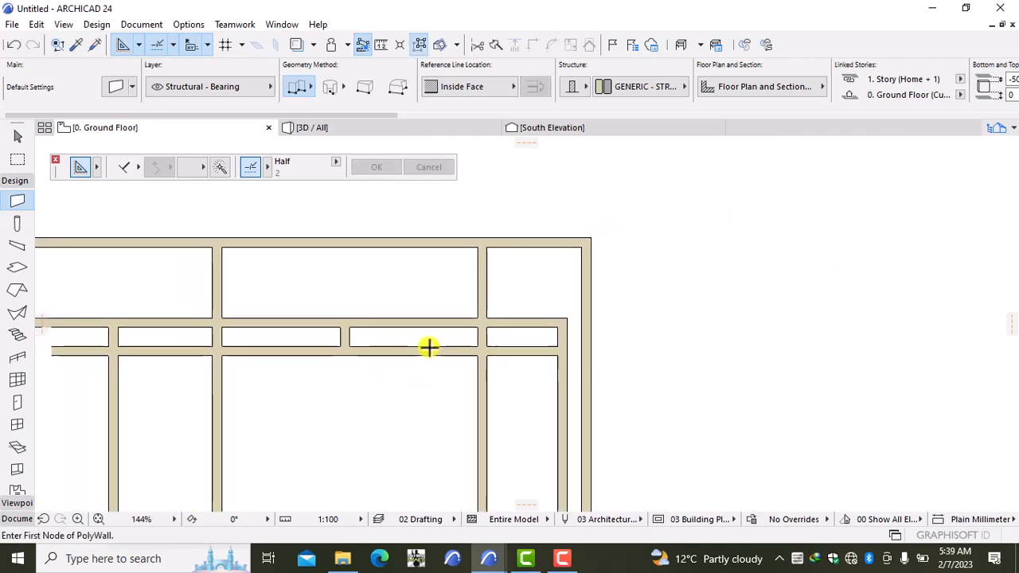
left_click(483, 338)
left_click(487, 237)
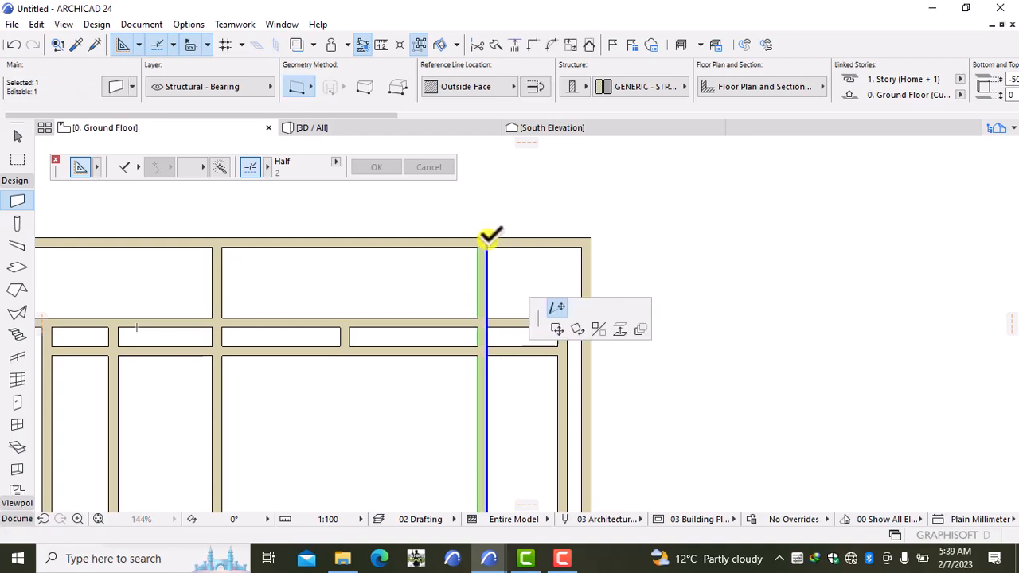
middle_click_drag(484, 357, 489, 200)
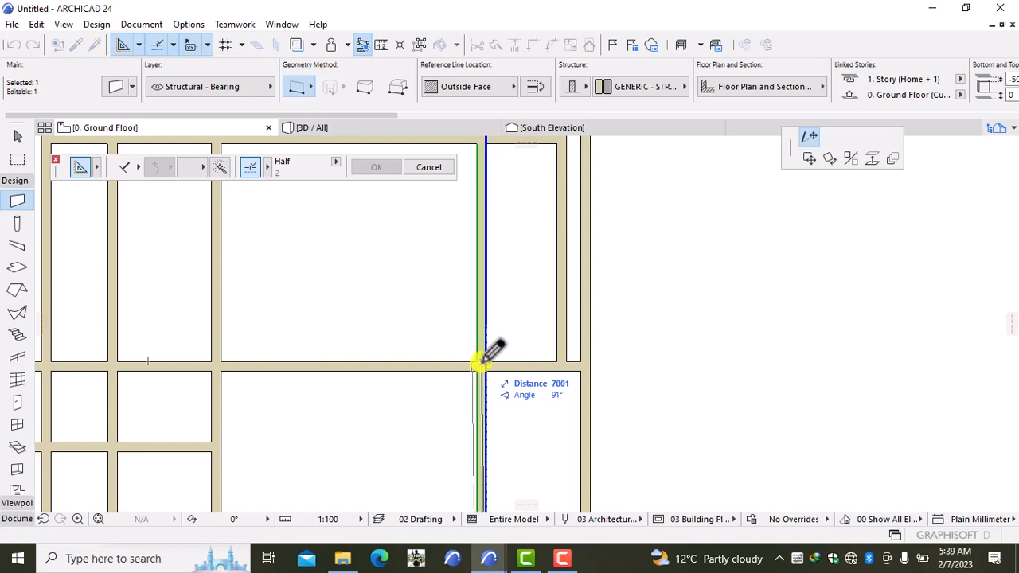
left_click(481, 361)
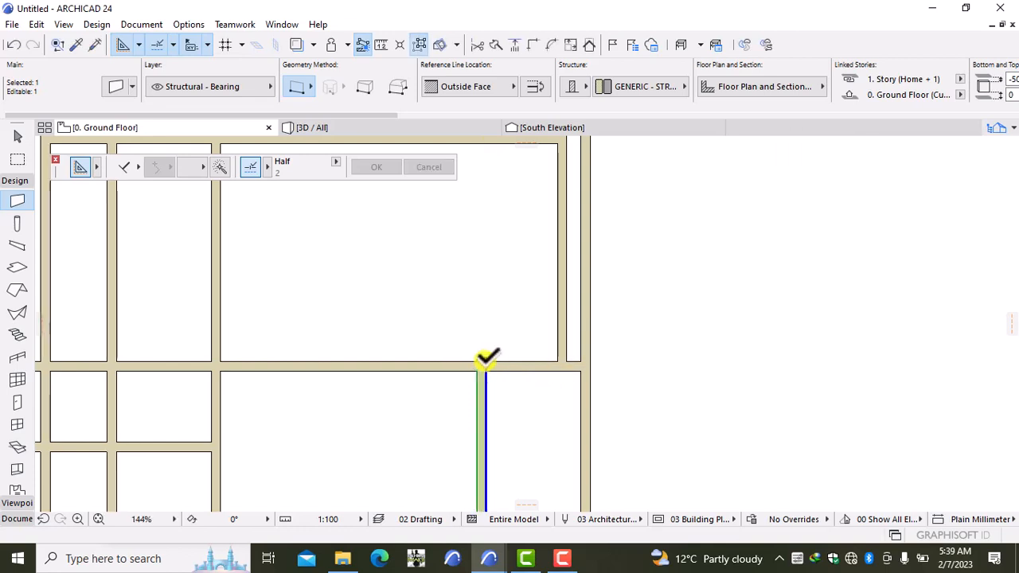
scroll(482, 359, "up", 3)
left_click(491, 356)
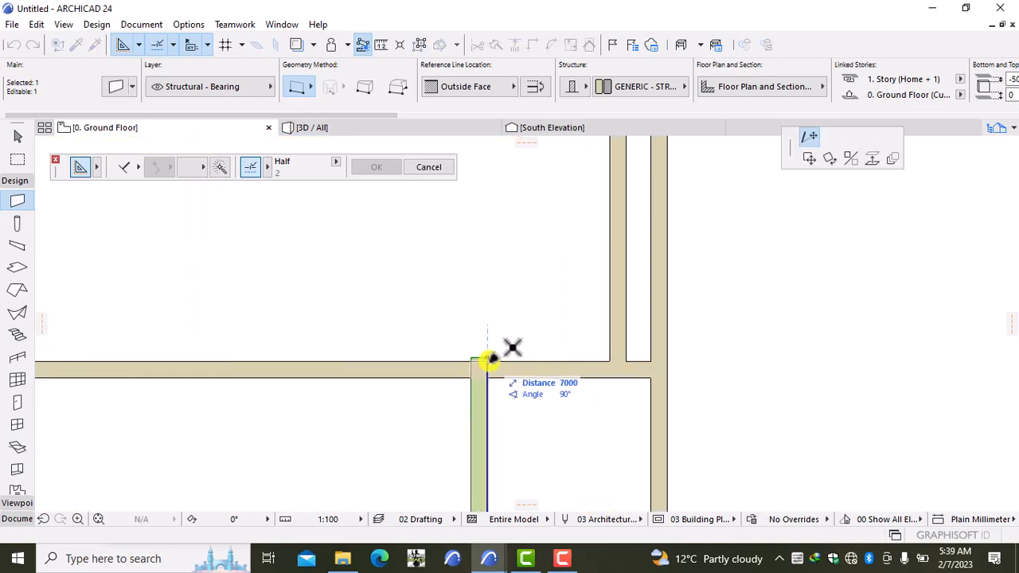
left_click(493, 344)
left_click(495, 326)
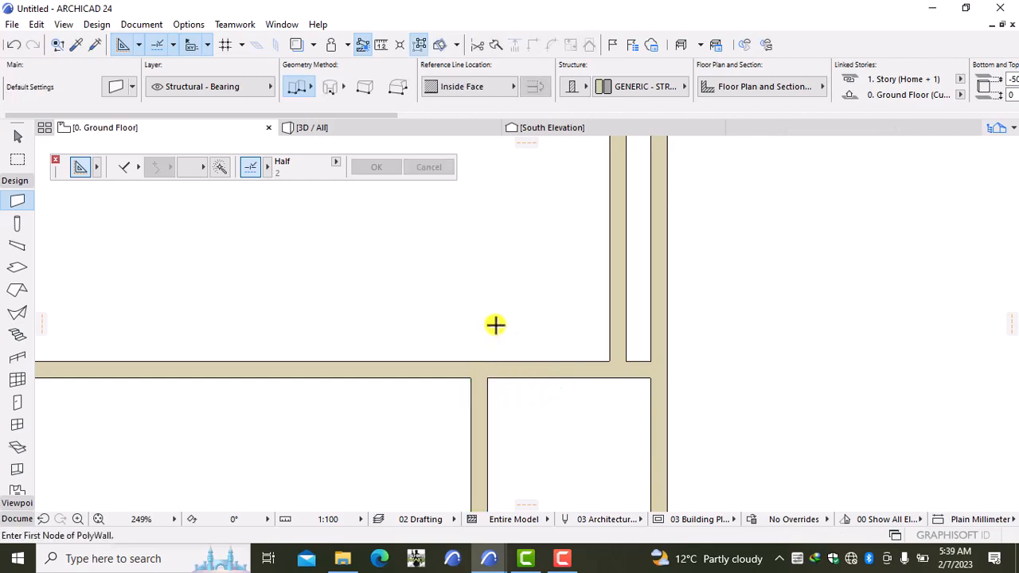
- Select the right outer wall beside the narrow-gap vertical partition
scroll(493, 338, "down", 5)
scroll(459, 247, "down", 4)
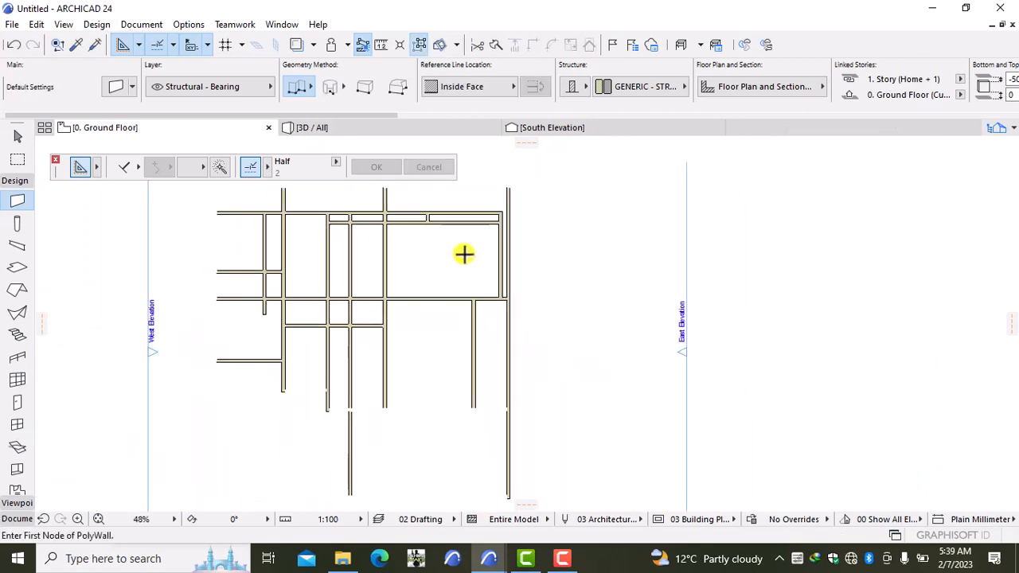
scroll(455, 253, "up", 1)
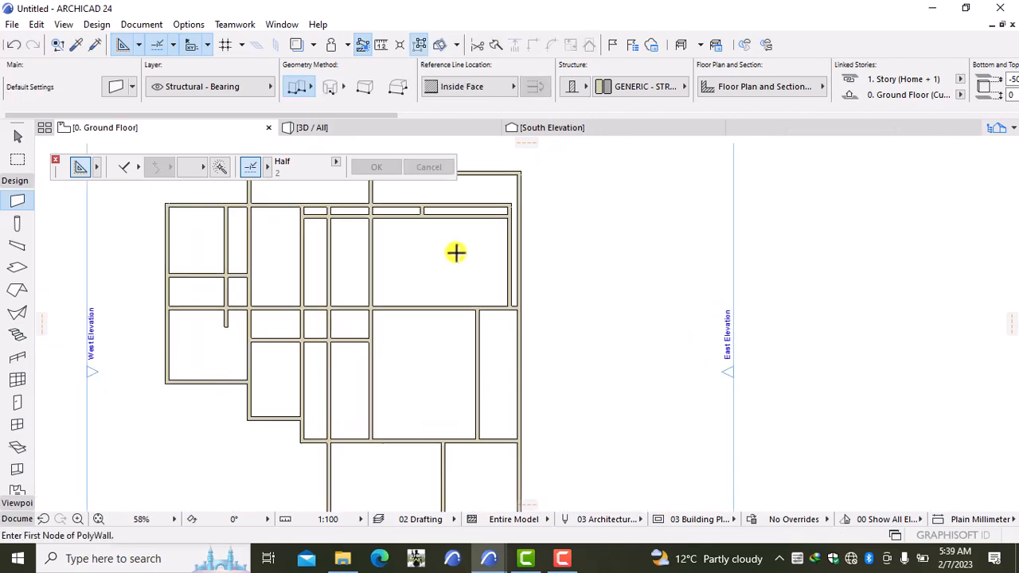
scroll(455, 252, "up", 3)
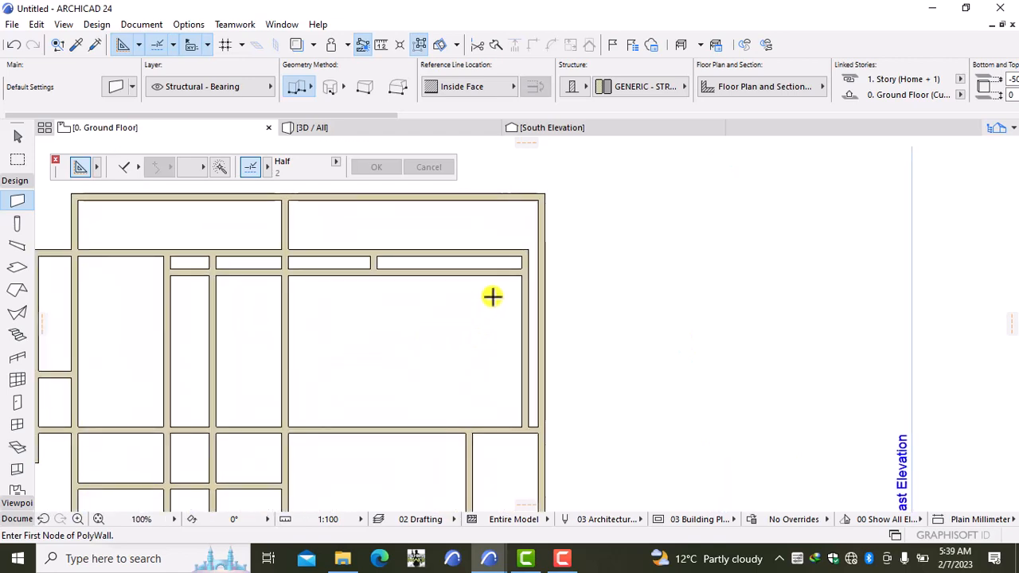
scroll(491, 313, "up", 2)
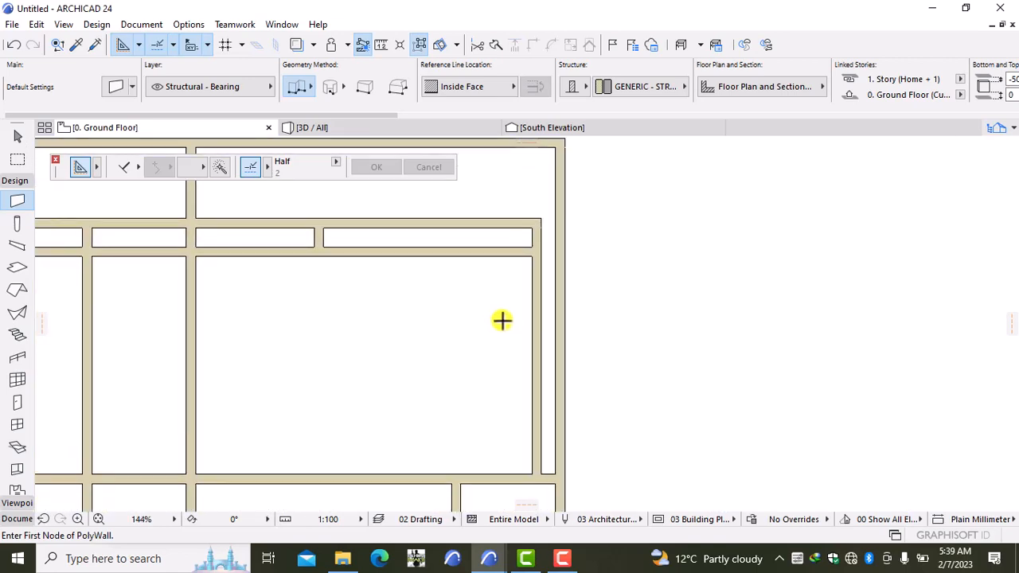
scroll(501, 320, "down", 3)
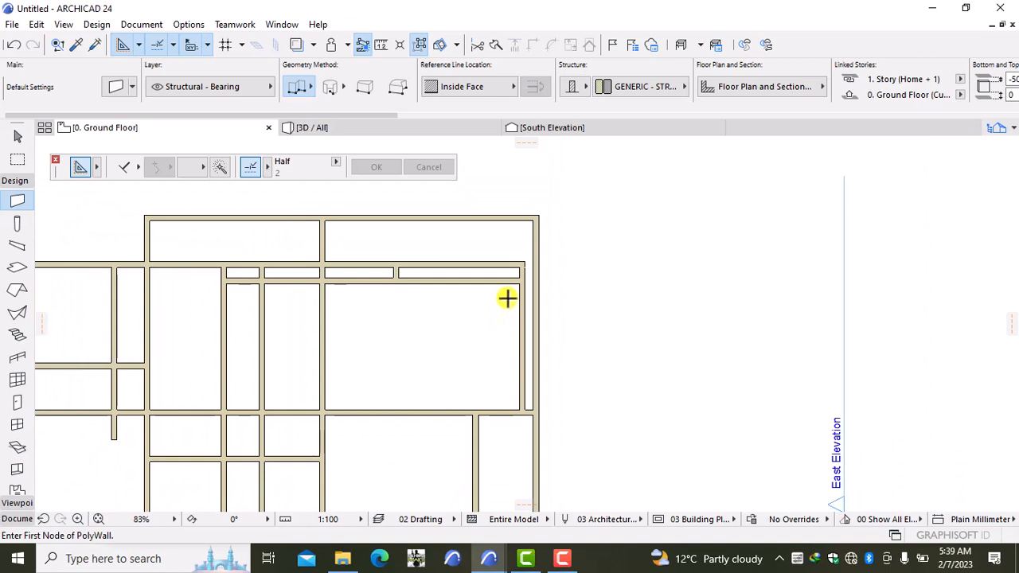
left_click(533, 287, "shift")
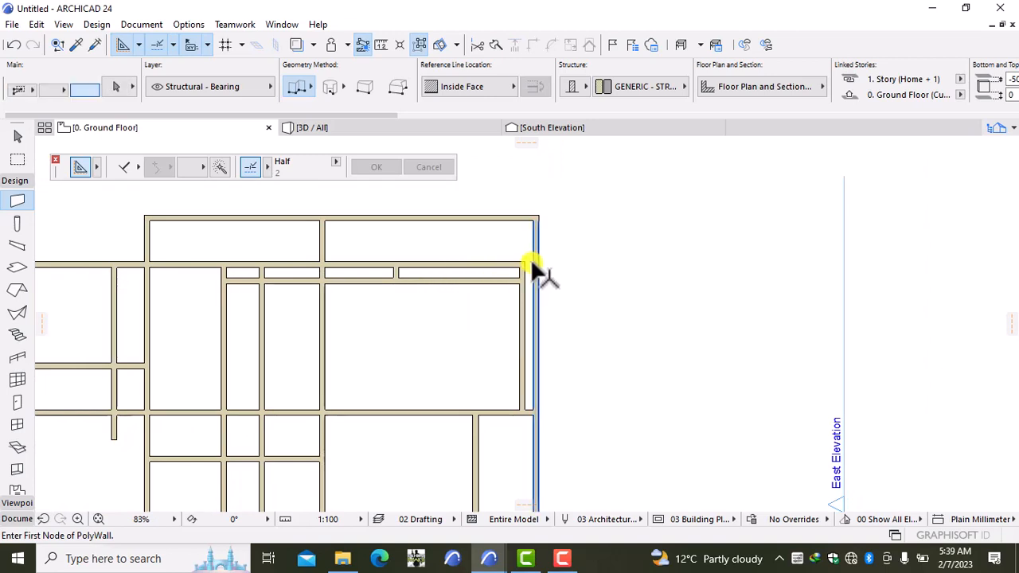
- Shorten the outer east wall by moving its north end down to the corner with the long horizontal wall
left_click(541, 211)
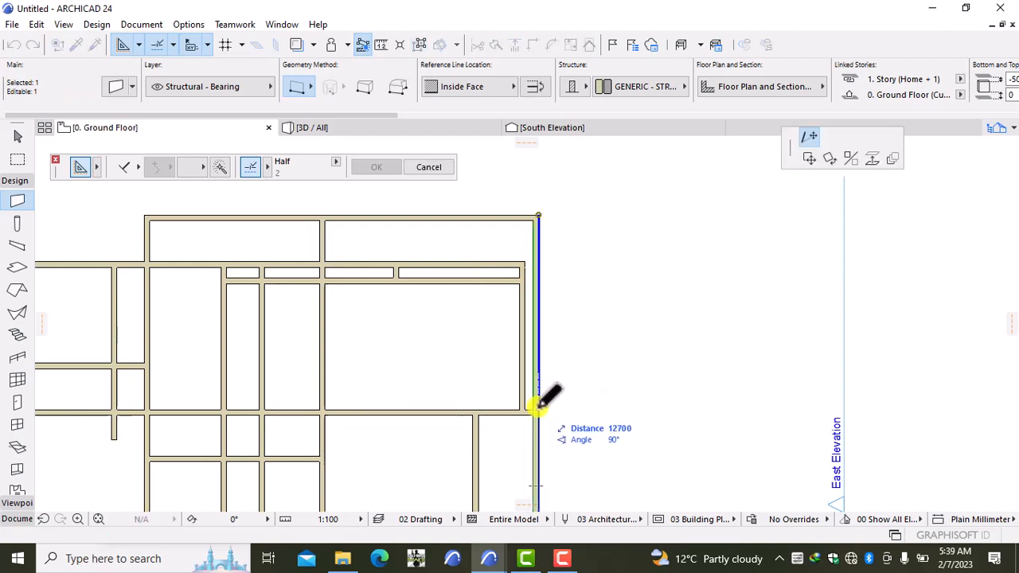
left_click(538, 408)
key("Escape")
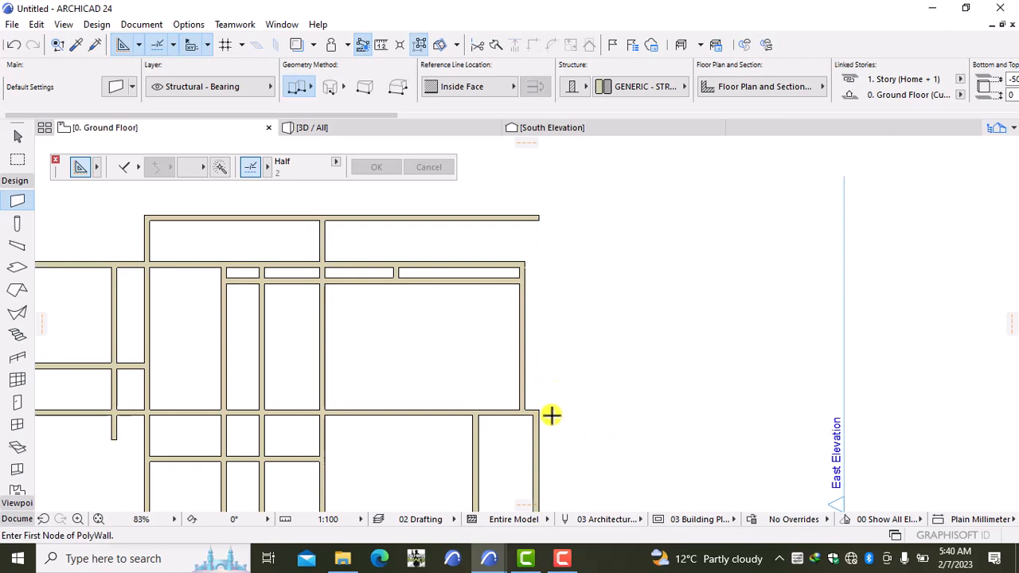
- Shorten the southernmost wall by moving its east end back to the partition between the two southern rooms
scroll(551, 415, "down", 1)
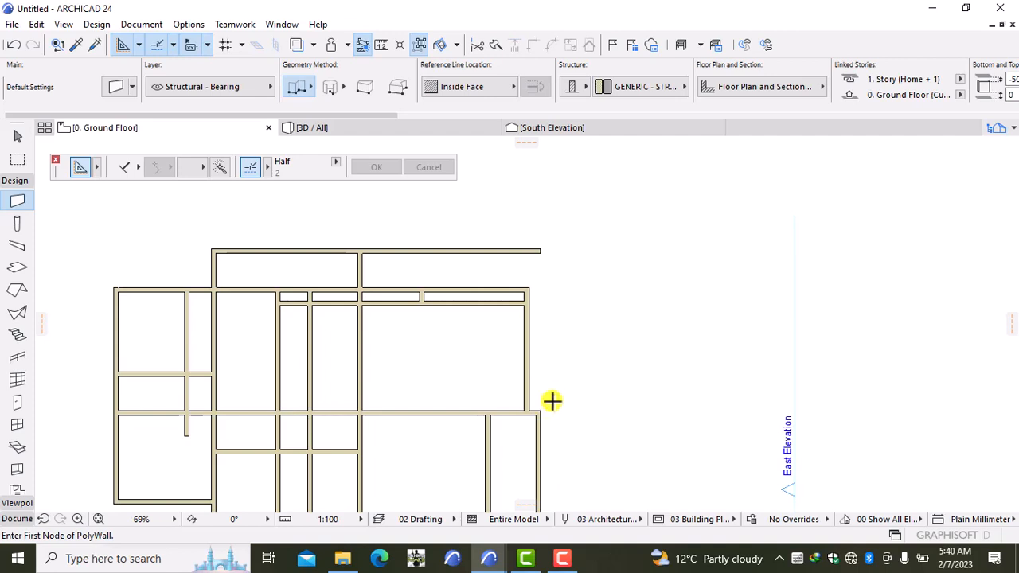
middle_click_drag(537, 413, 541, 291)
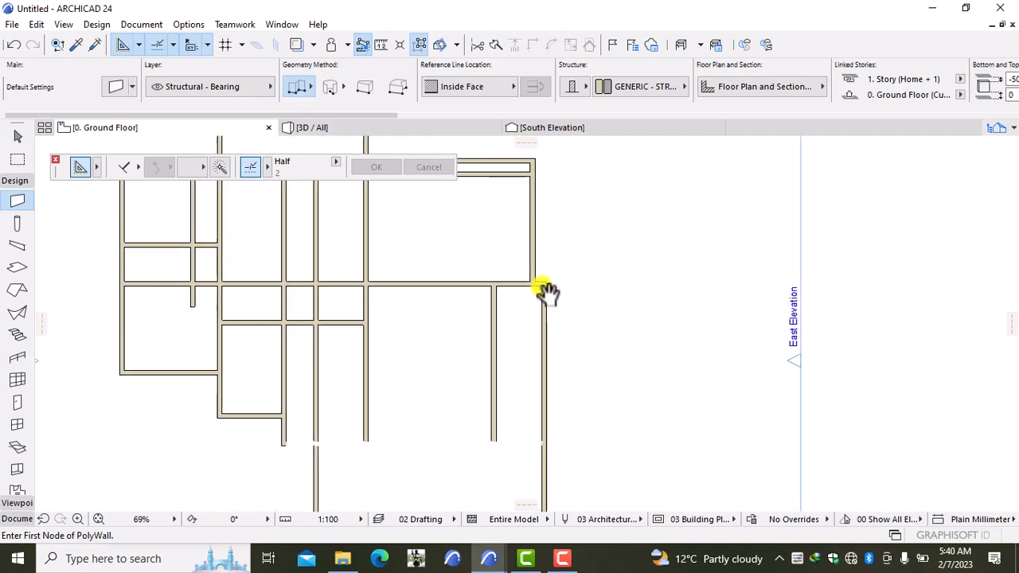
scroll(539, 291, "down", 1)
scroll(525, 333, "down", 4)
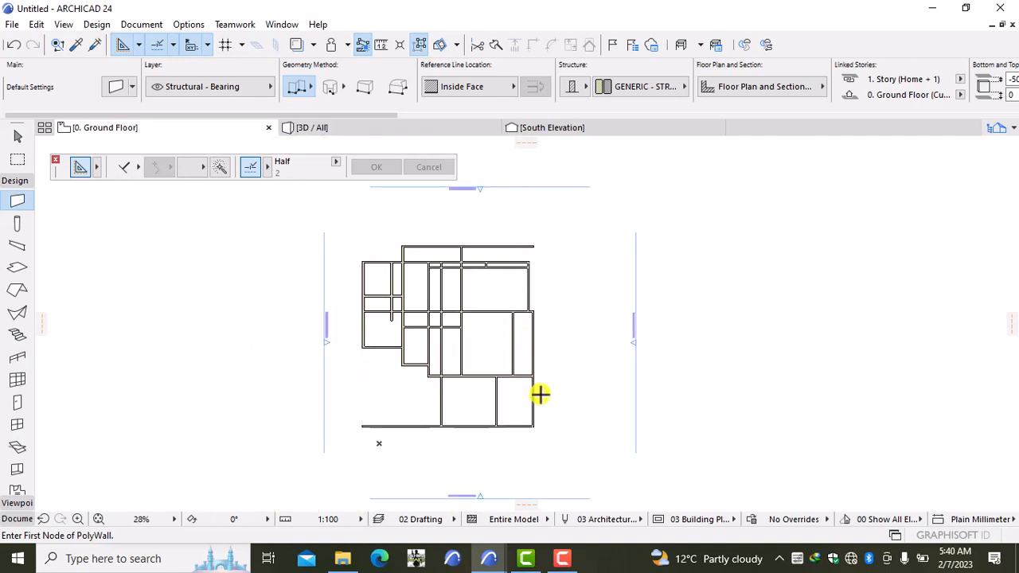
scroll(529, 425, "up", 7)
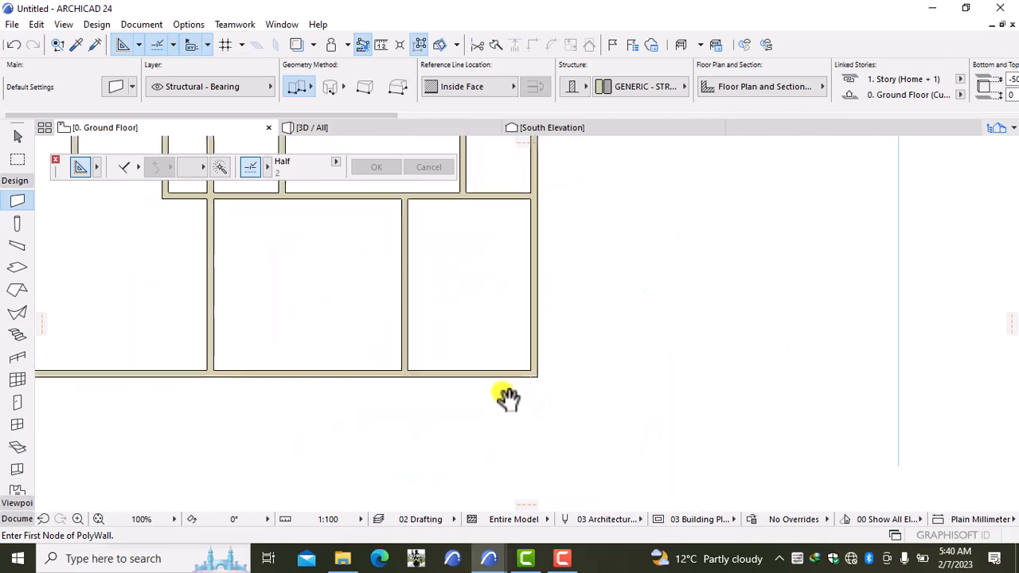
left_click(506, 374, "shift")
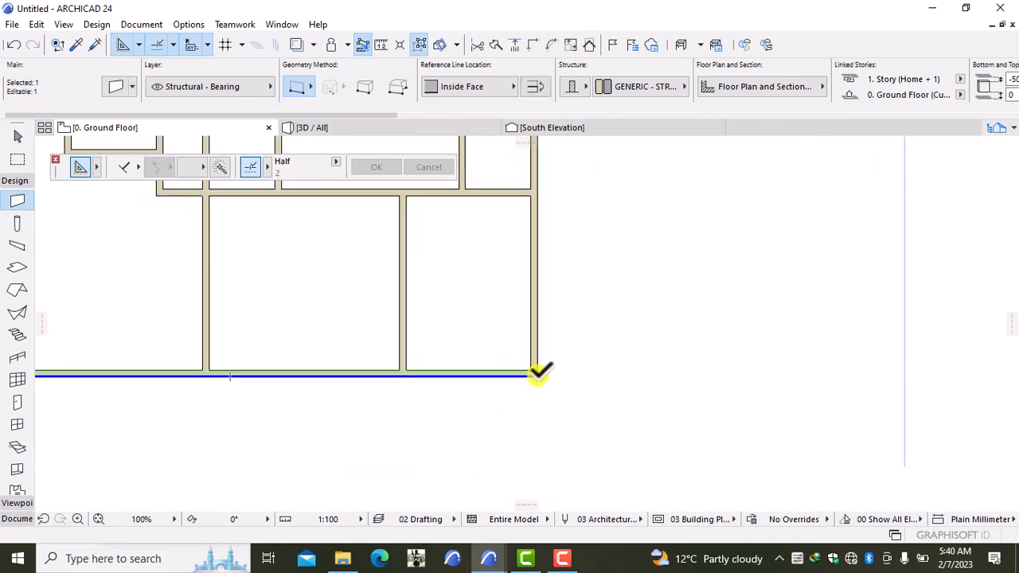
left_click(539, 372)
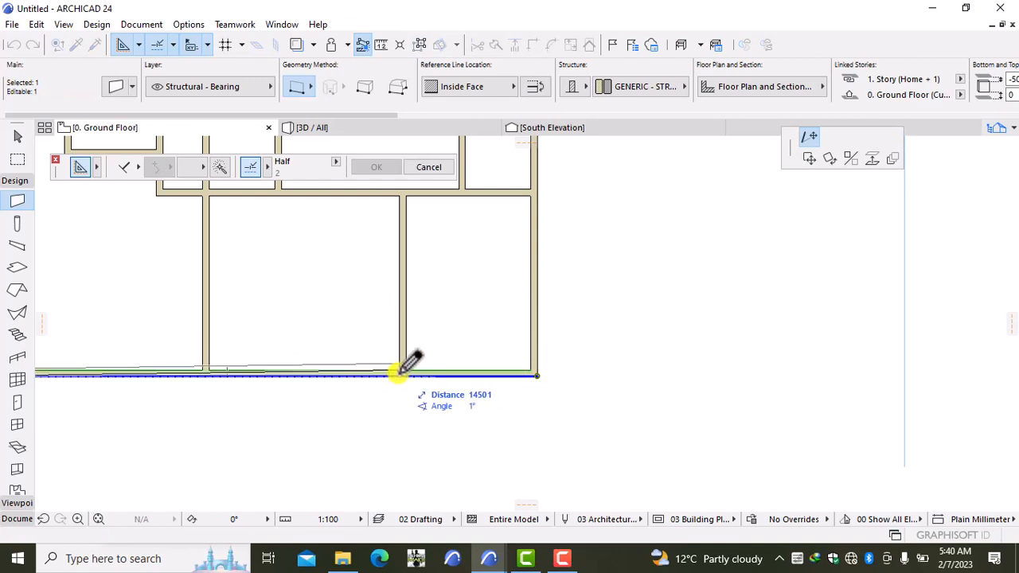
left_click(405, 375)
- Shorten the southernmost wall by moving its west end to the west wall of the southern room
scroll(389, 412, "down", 3)
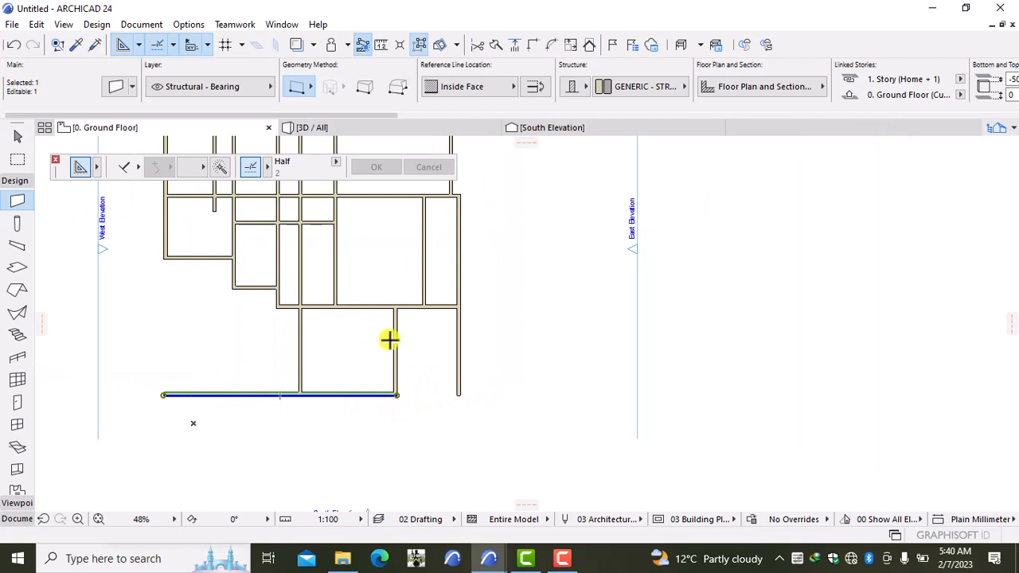
left_click(163, 393)
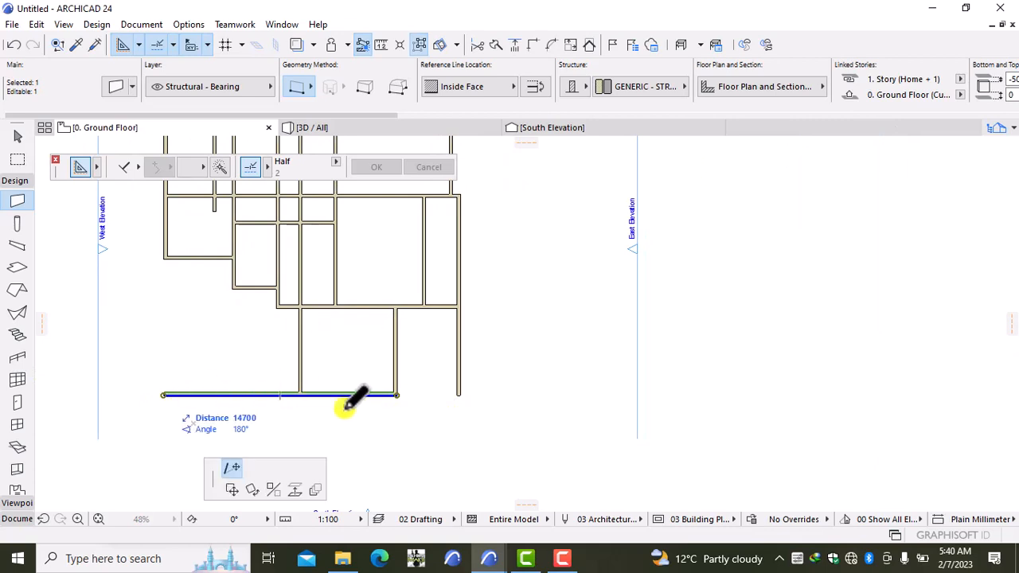
scroll(293, 400, "up", 3)
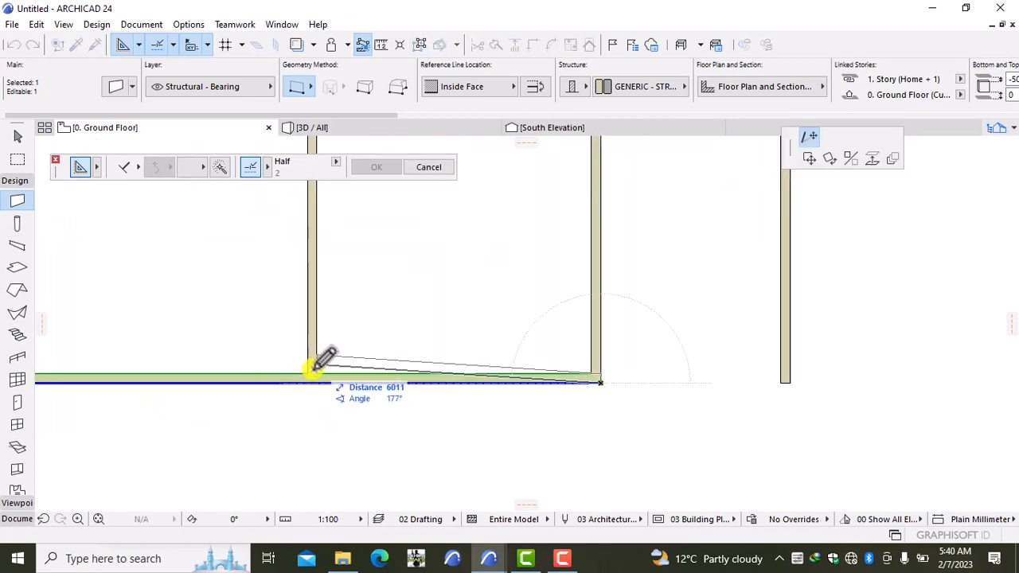
left_click(310, 382)
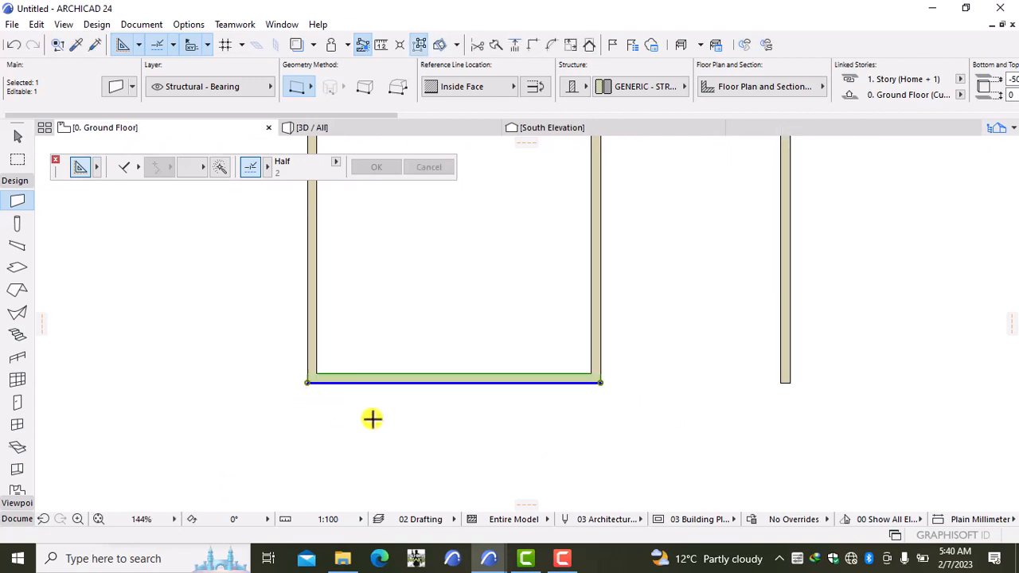
- Shorten the outer east wall by moving its south end up to the horizontal wall above the southern room
scroll(430, 263, "down", 3)
middle_click_drag(543, 245, 427, 358)
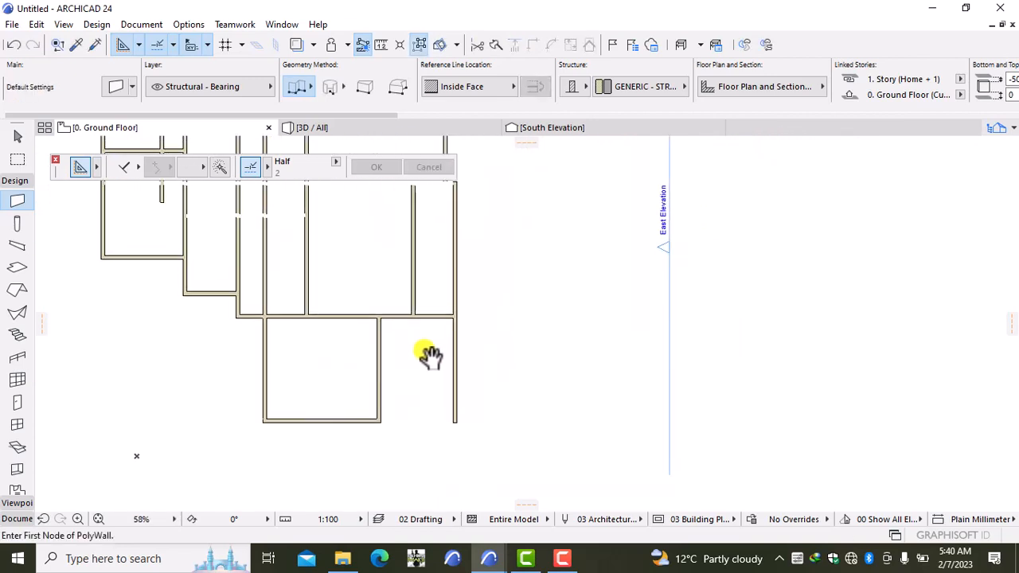
left_click(458, 402, "shift")
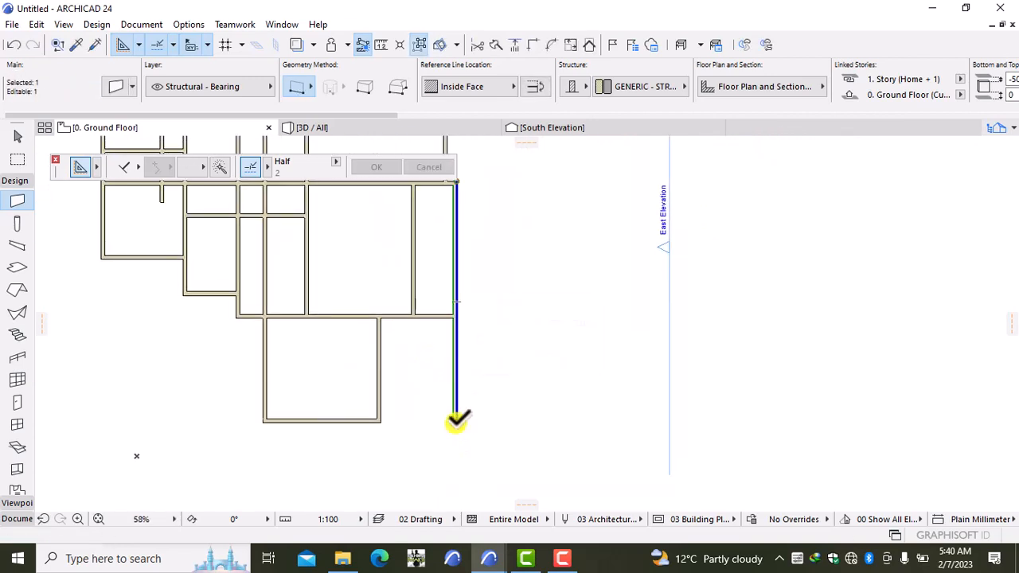
left_click(456, 421)
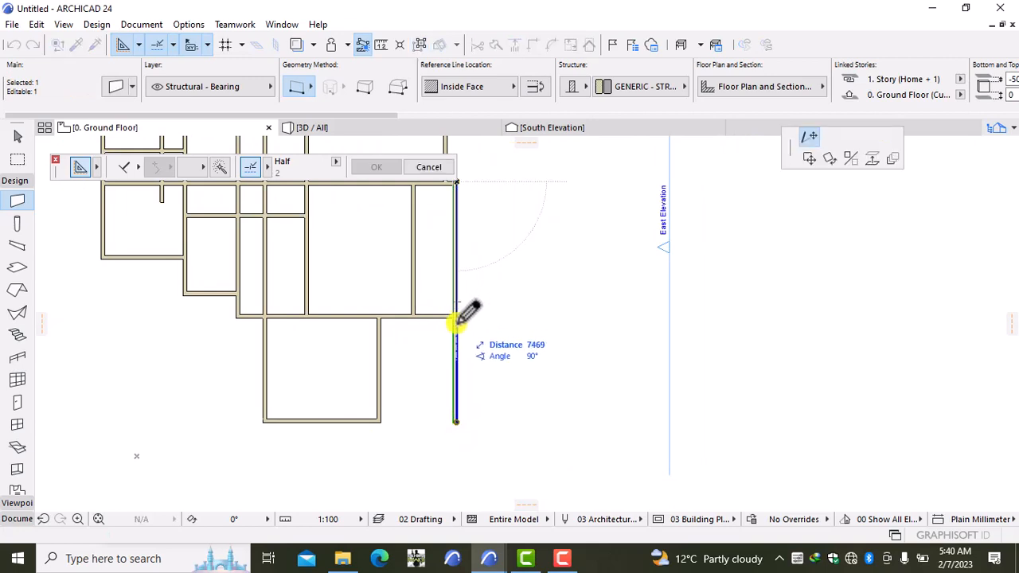
left_click(477, 312)
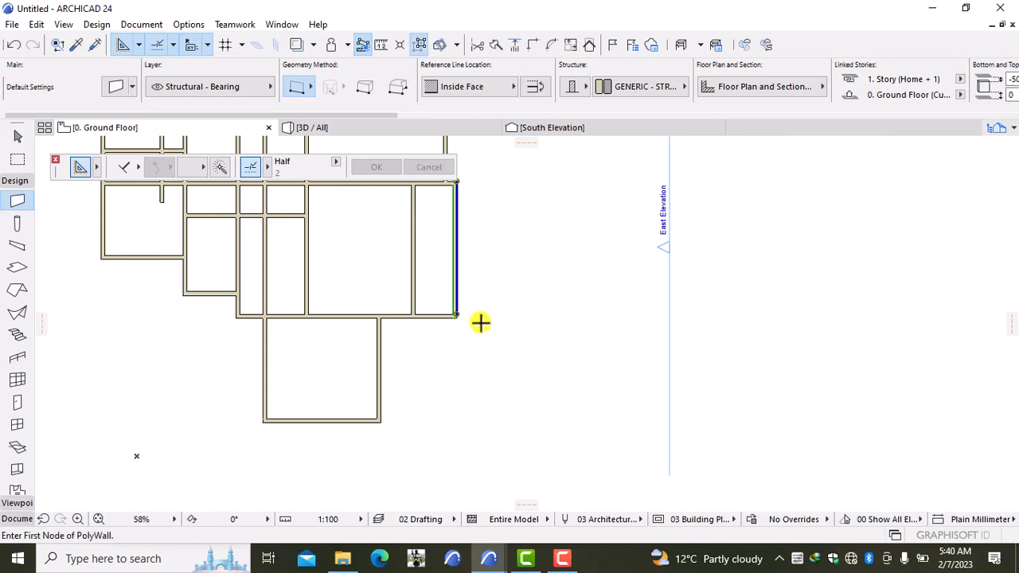
- Shorten the northernmost wall by moving its east end back to the vertical wall that meets it
scroll(464, 262, "down", 3)
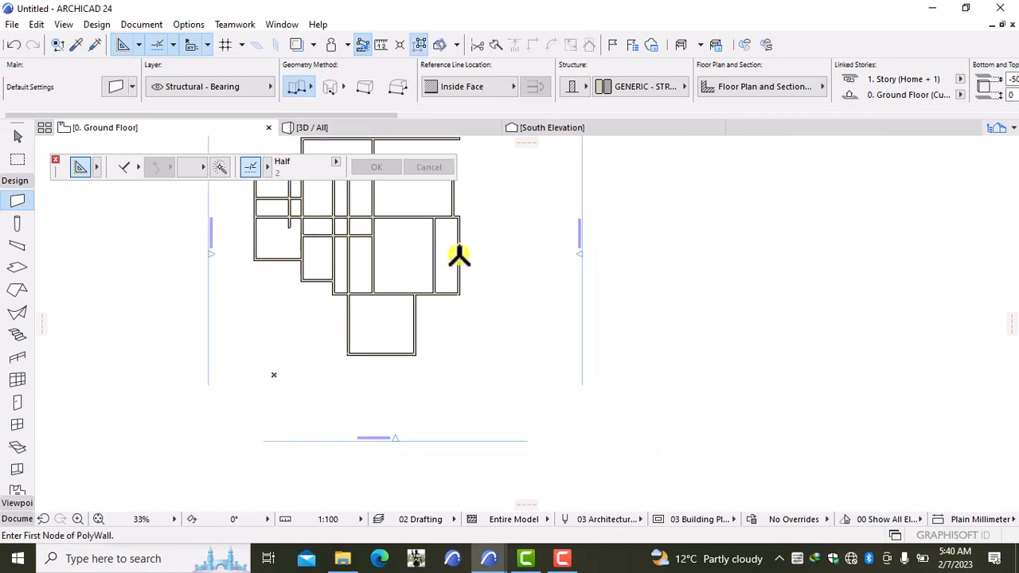
scroll(486, 391, "up", 2)
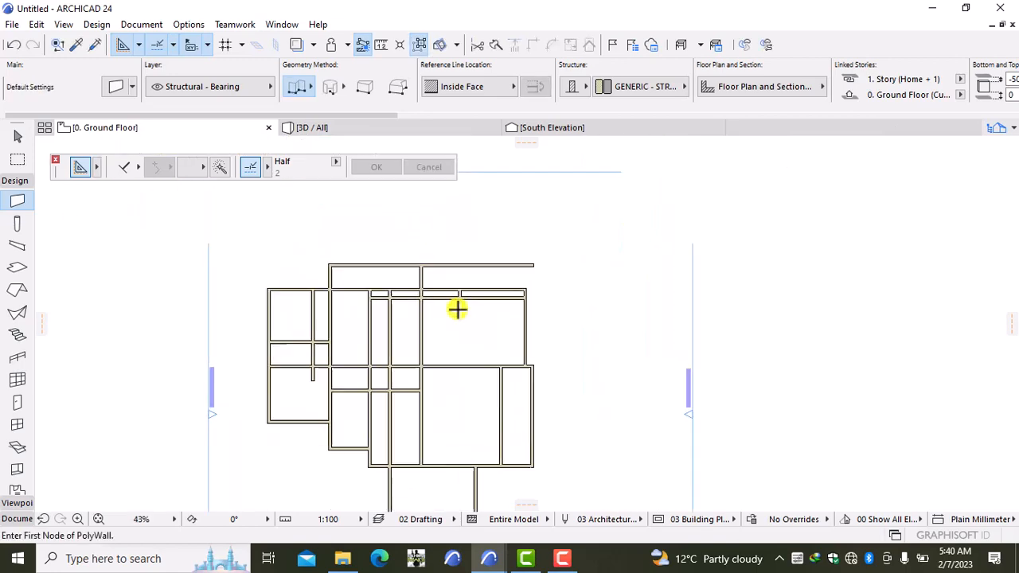
scroll(458, 310, "up", 3)
left_click(493, 236, "shift")
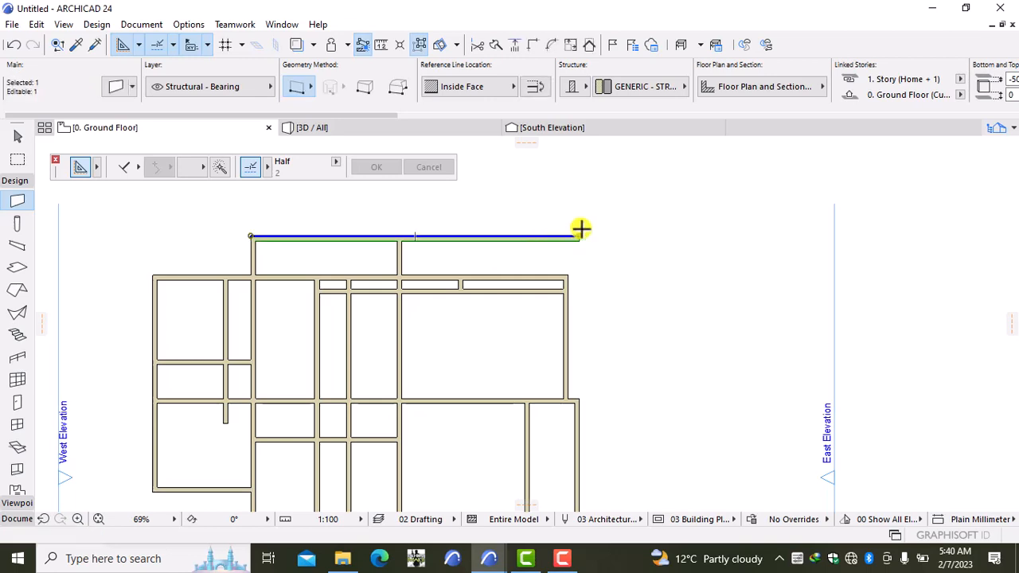
scroll(581, 230, "up", 4)
left_click(577, 246)
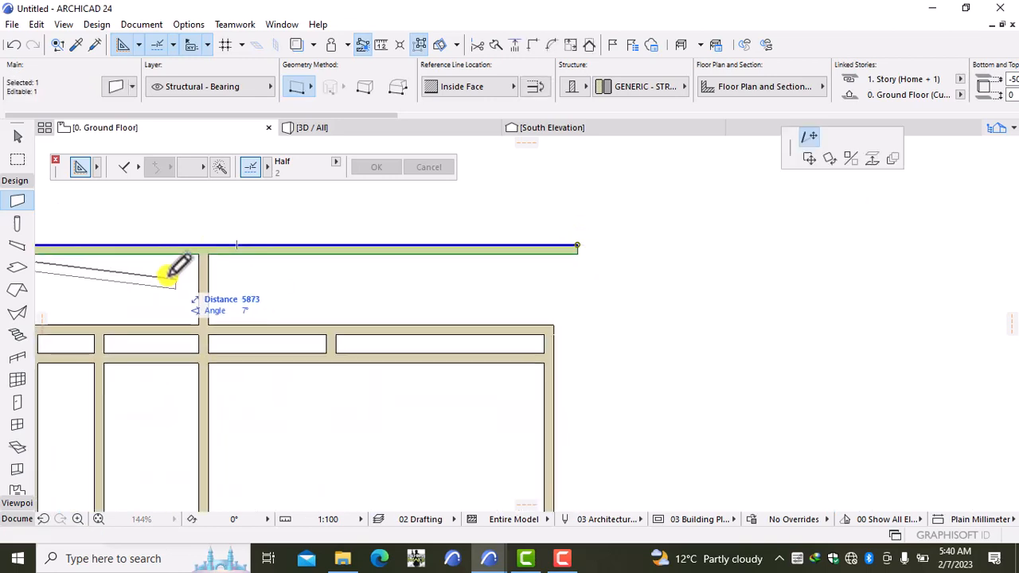
left_click(210, 245)
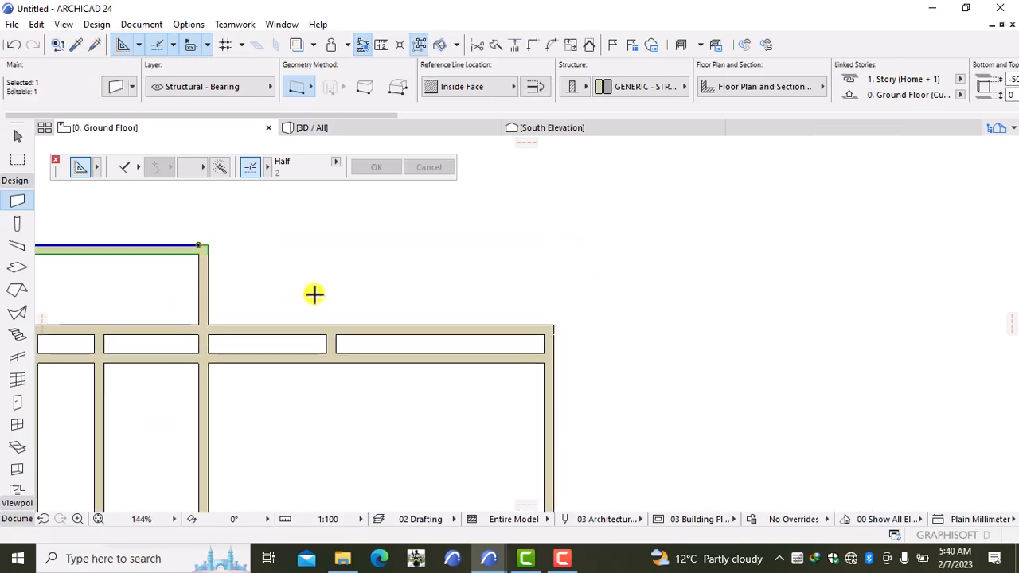
key("Escape")
- Shorten the second horizontal wall from the north by moving its east end to the short cross wall
scroll(310, 386, "down", 2)
middle_click_drag(311, 385, 404, 298)
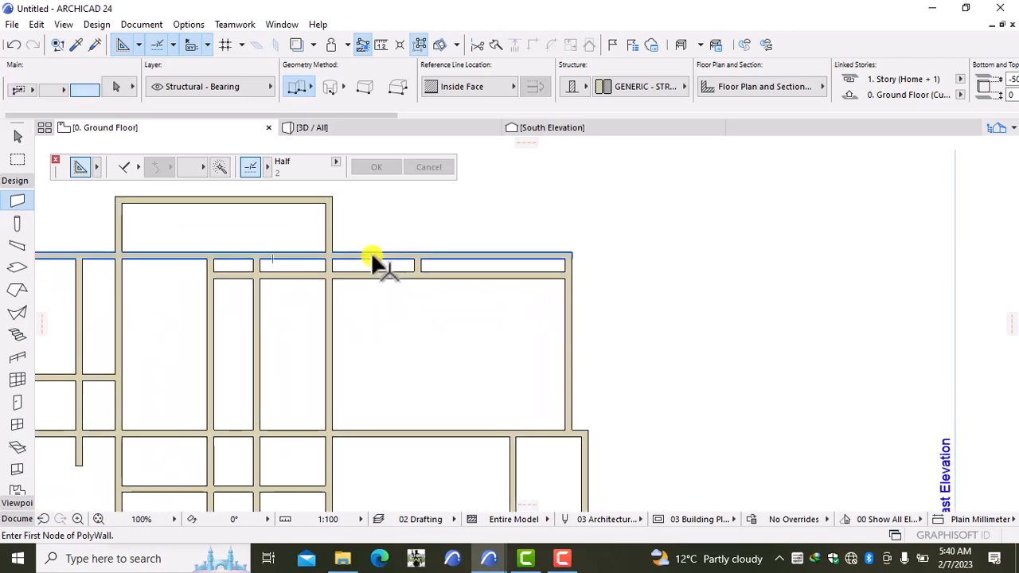
left_click(495, 253)
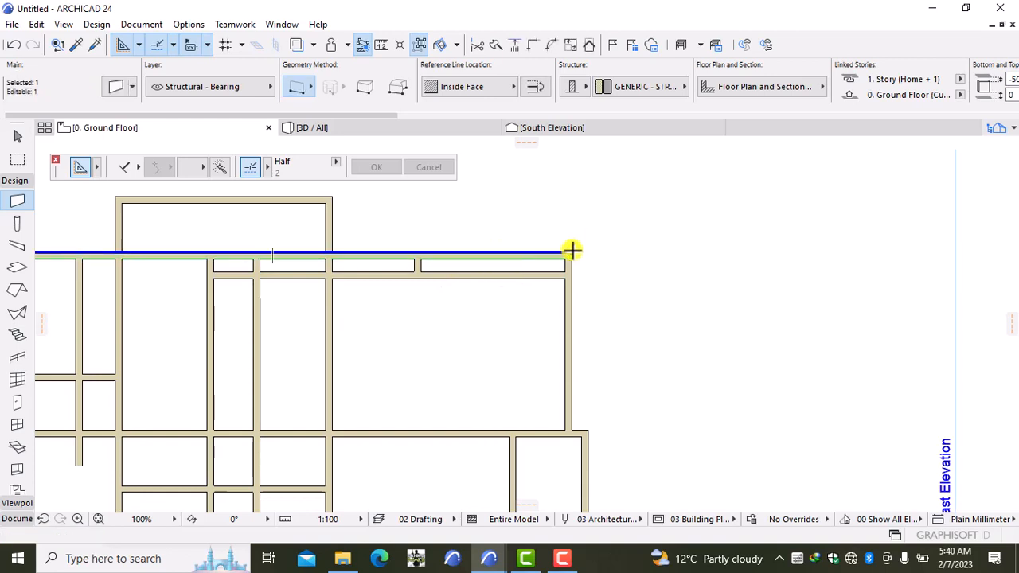
left_click(571, 250)
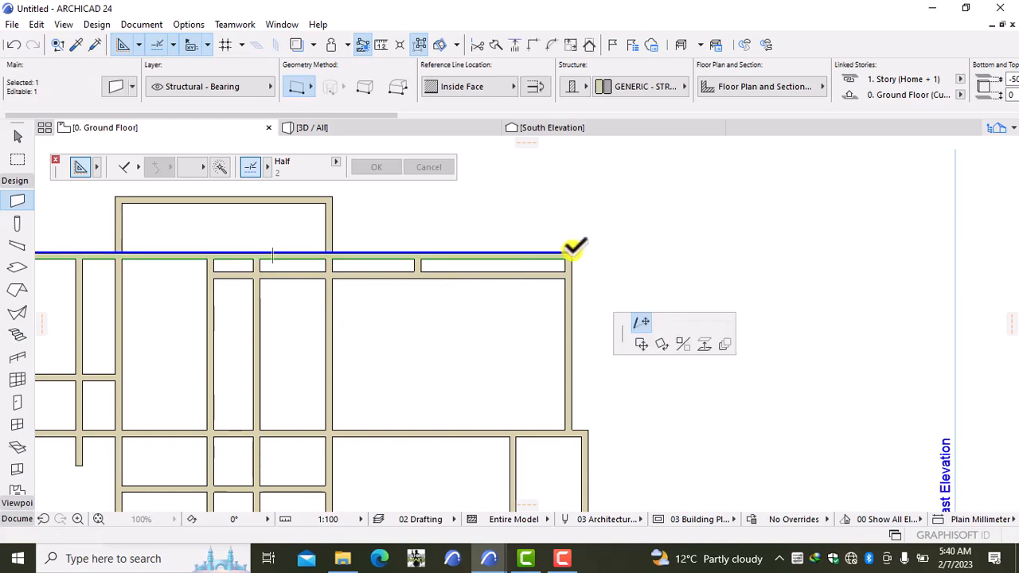
left_click(420, 253)
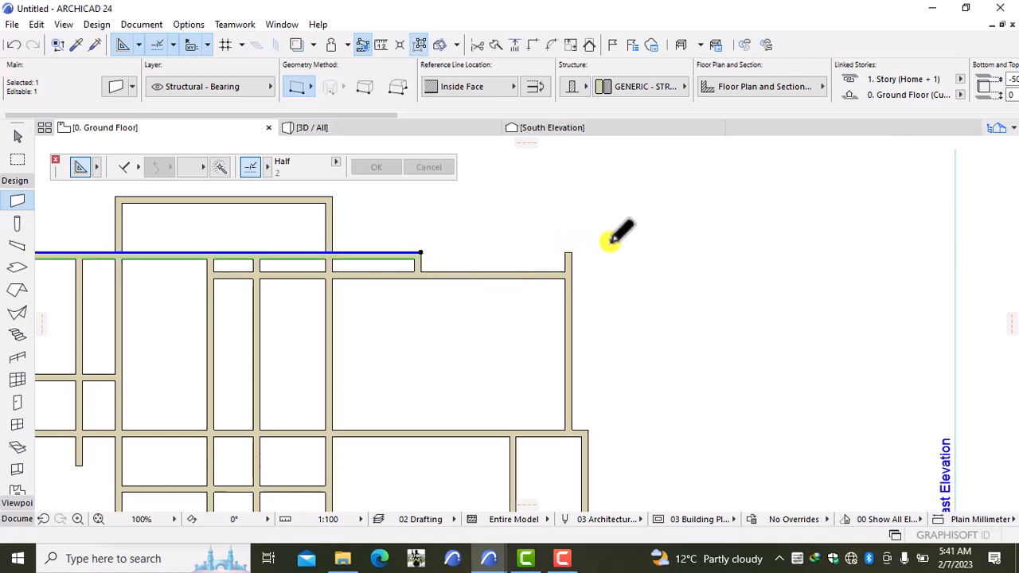
key("Escape")
- Shorten the northeast room's east wall by moving its protruding north end down to that room's north wall
left_click(562, 254, "shift")
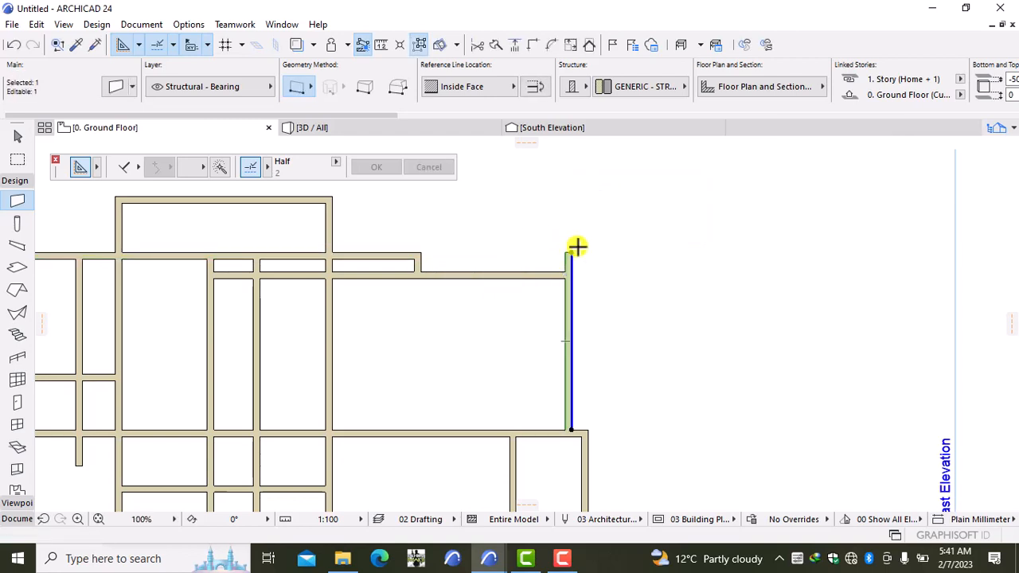
left_click(573, 252)
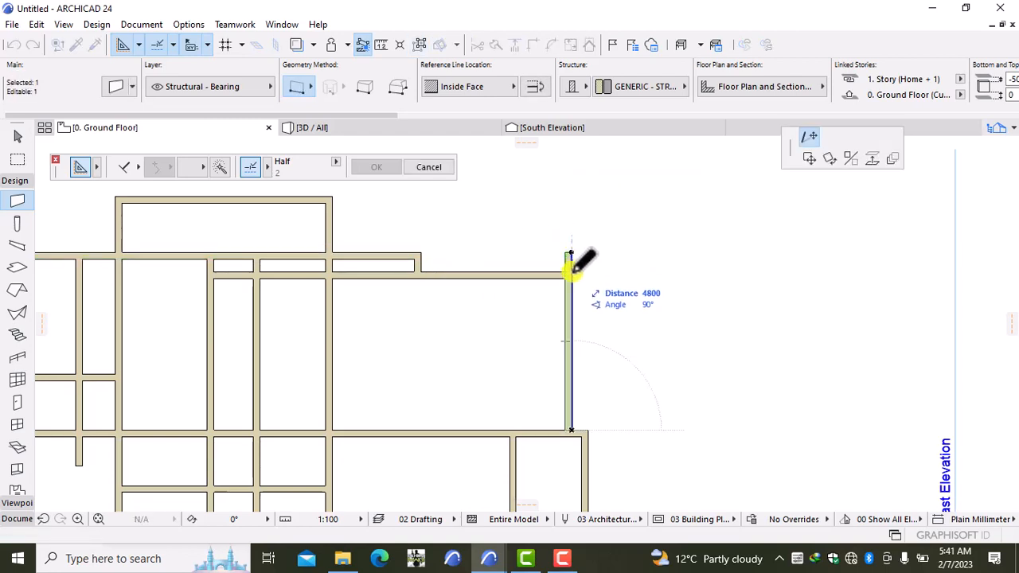
left_click(570, 264)
key("Escape")
- Shorten the northeast room's north wall by moving its west end to the short cross wall at the jog
scroll(569, 302, "down", 3)
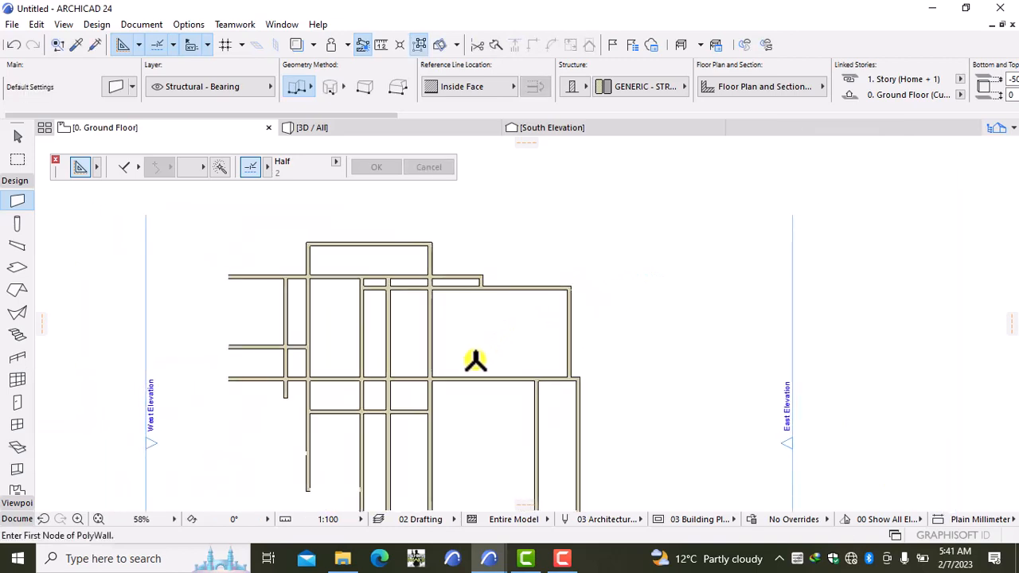
scroll(475, 337, "up", 3)
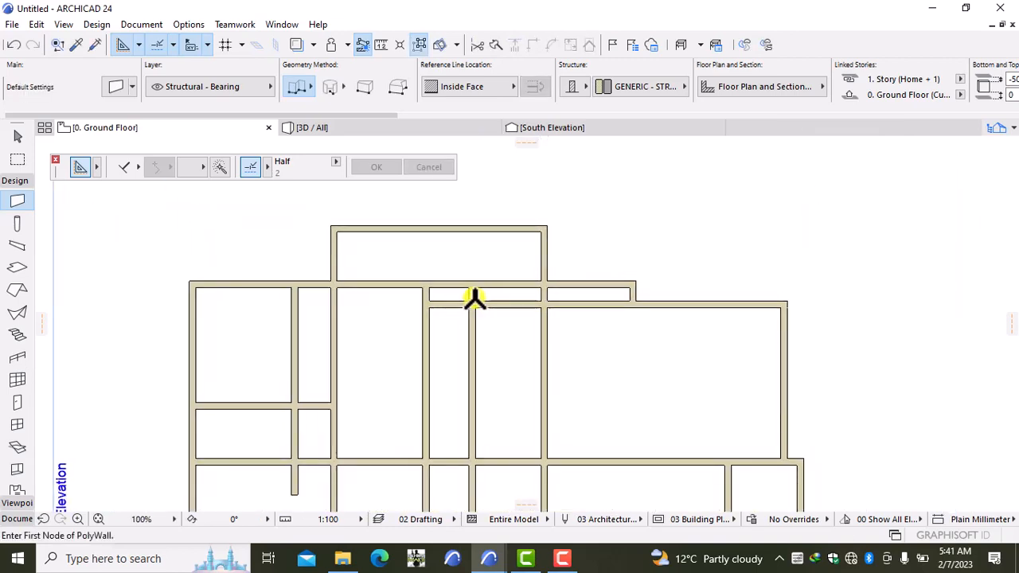
left_click(498, 306, "shift")
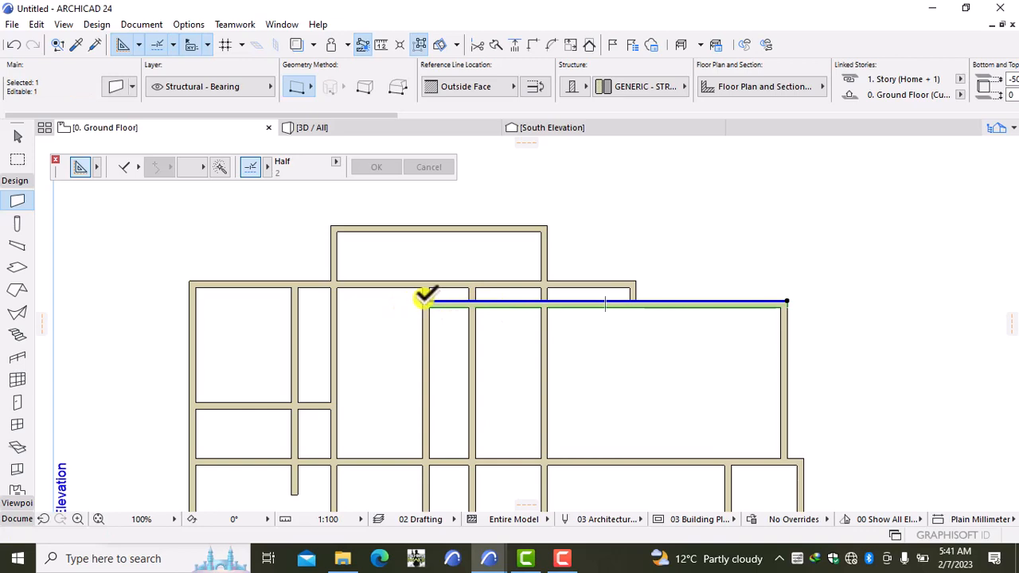
left_click(423, 296)
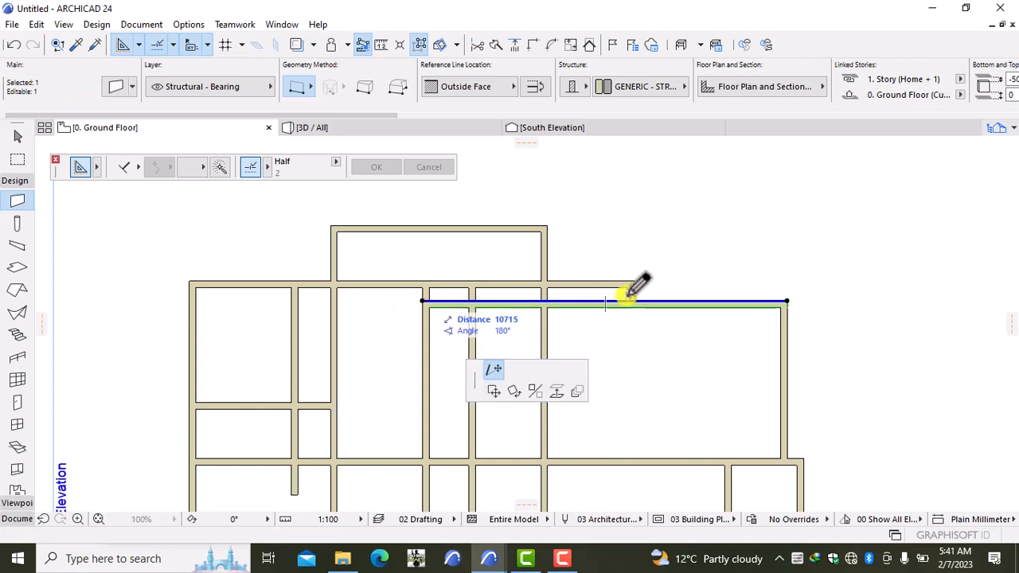
left_click(675, 274)
- Split the long vertical wall that forms the northern projection's east side where it crosses the second horizontal wall from the north
scroll(666, 386, "down", 2)
middle_click_drag(663, 391, 570, 267)
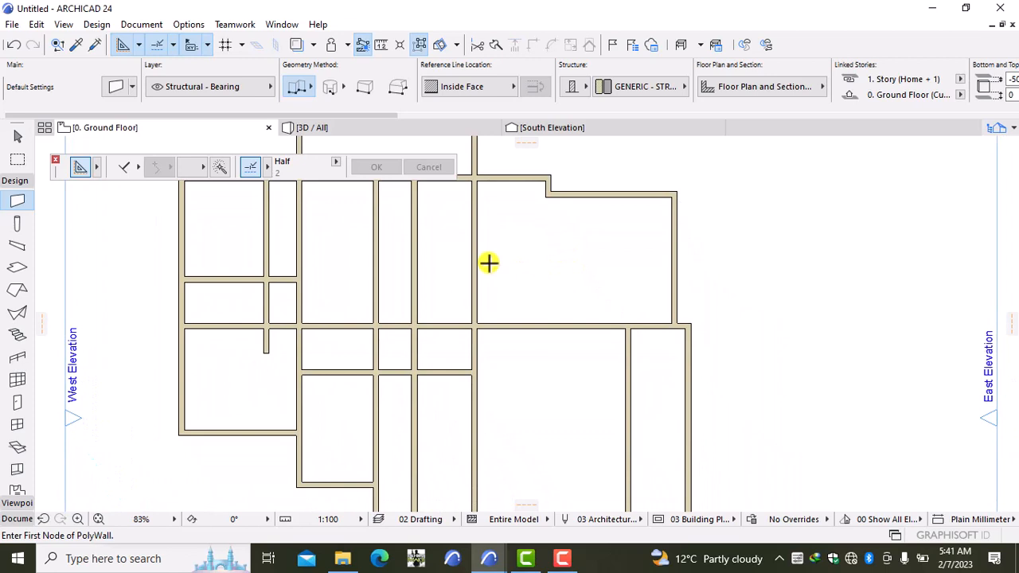
scroll(488, 262, "down", 2)
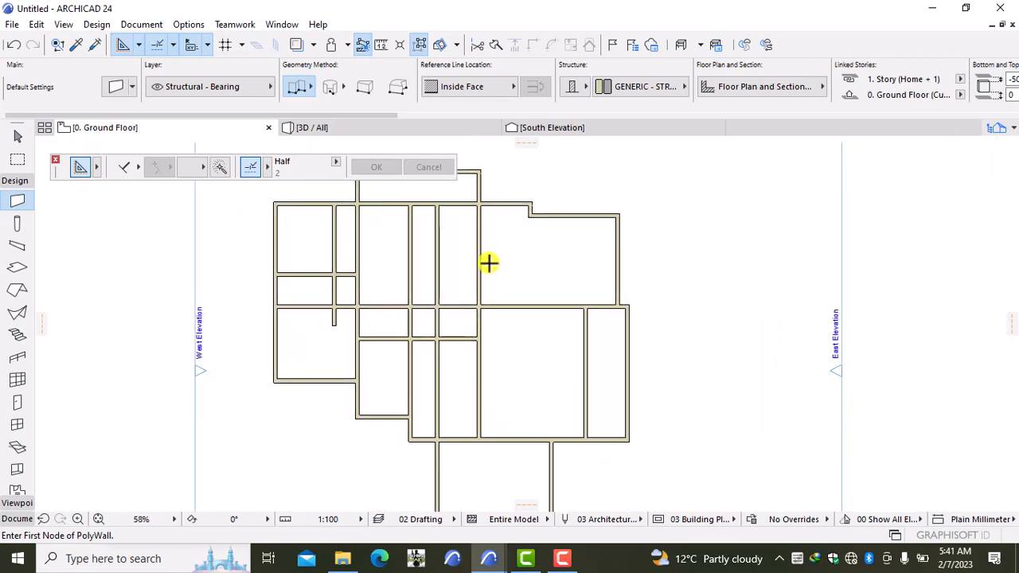
left_click(477, 271, "shift")
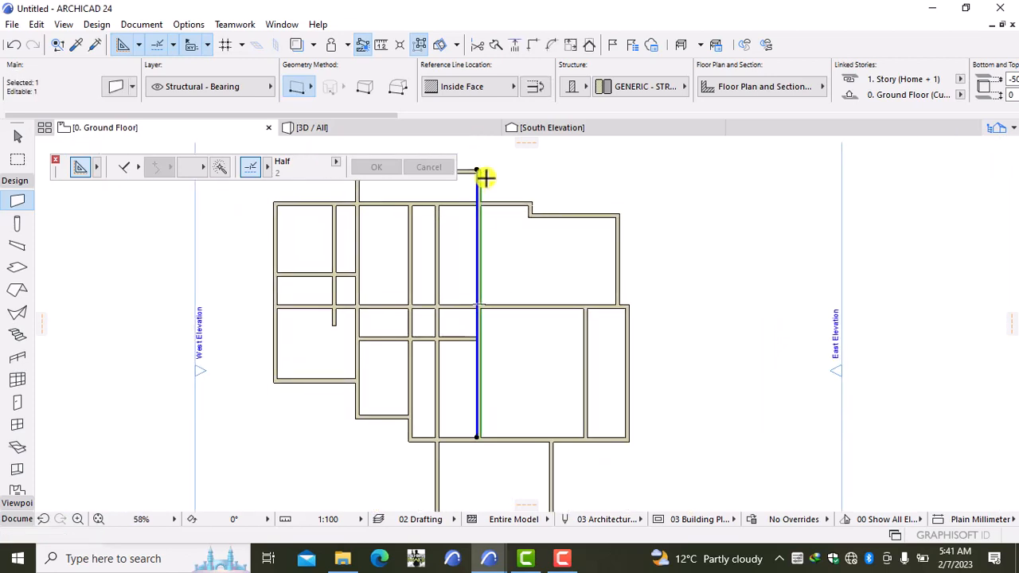
middle_click_drag(481, 247, 500, 401)
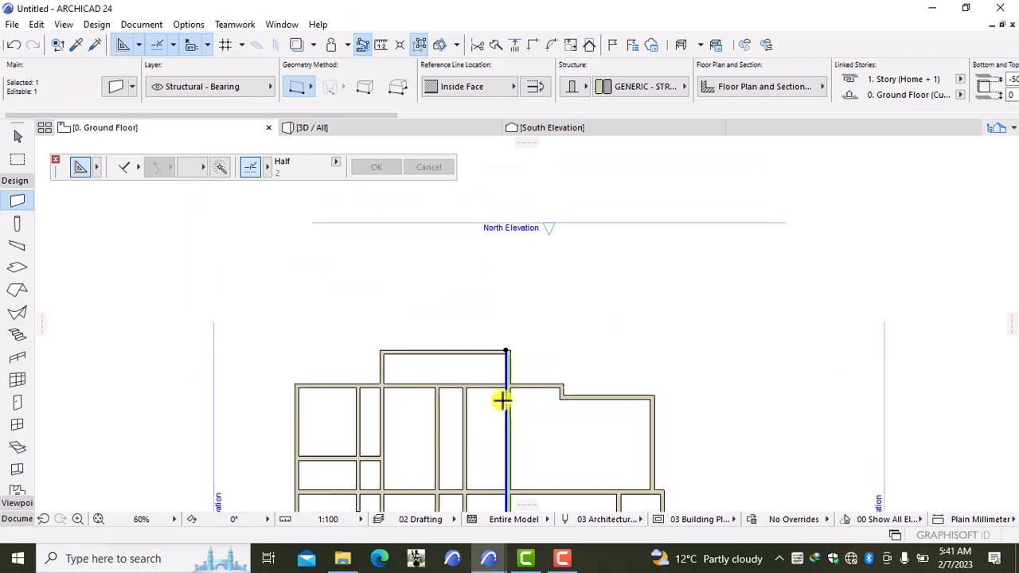
scroll(498, 398, "up", 5)
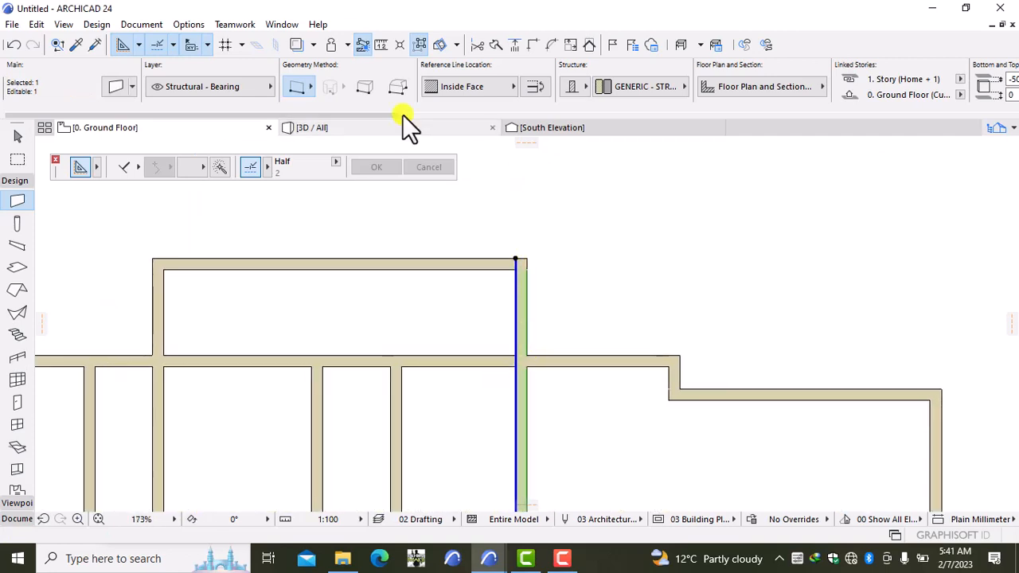
left_click(494, 44)
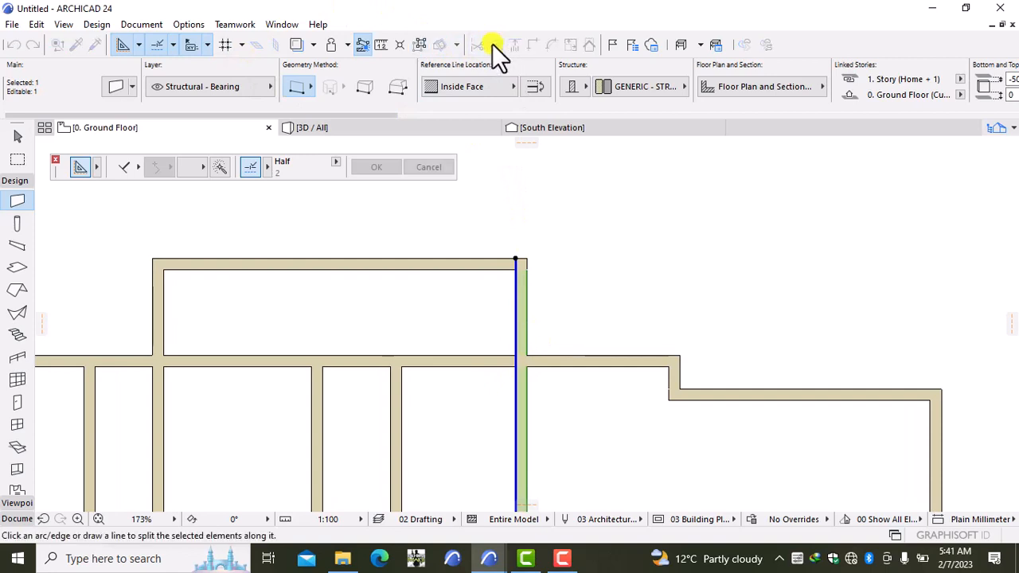
left_click(515, 354)
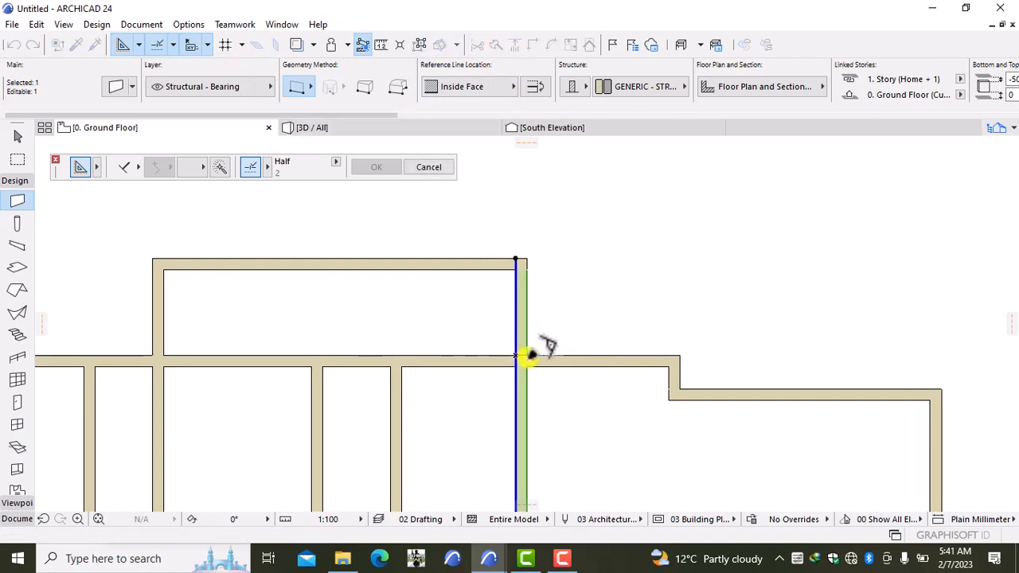
left_click(530, 354)
left_click(551, 385)
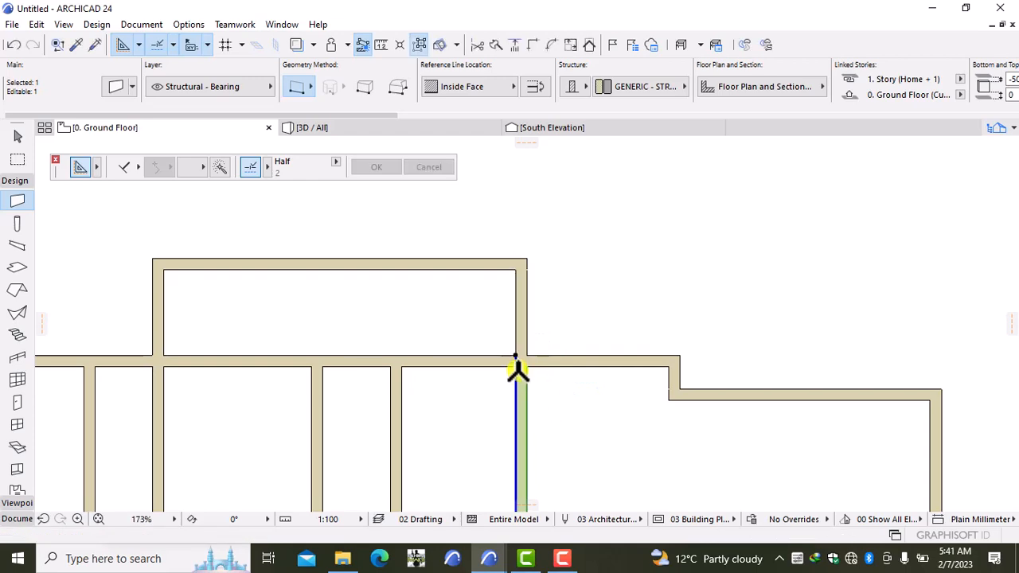
- Shorten the lower piece of the split wall by moving its north end down to the middle horizontal wall
left_click(517, 354)
scroll(526, 427, "down", 2)
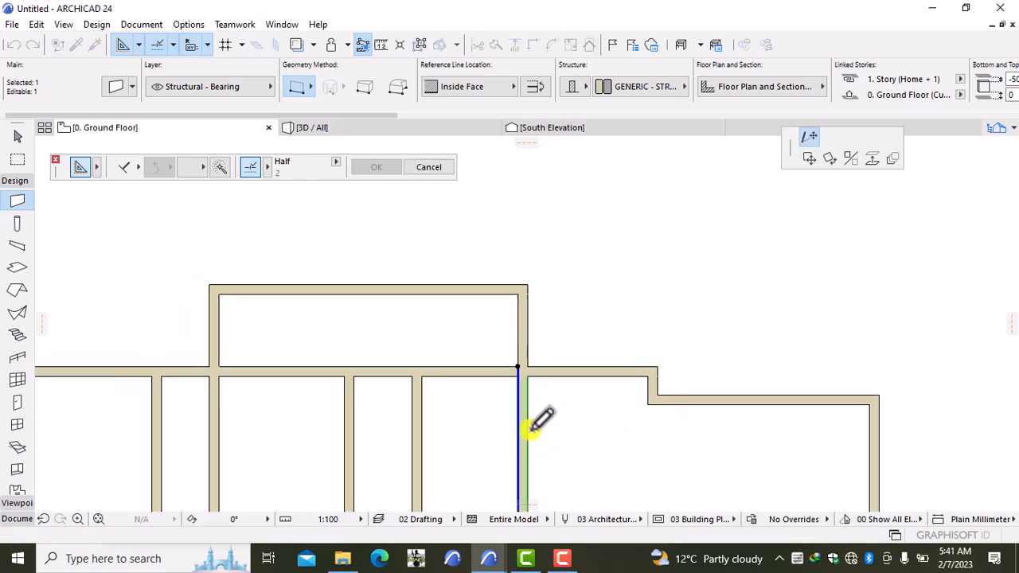
middle_click_drag(526, 422, 496, 223)
scroll(508, 328, "down", 2)
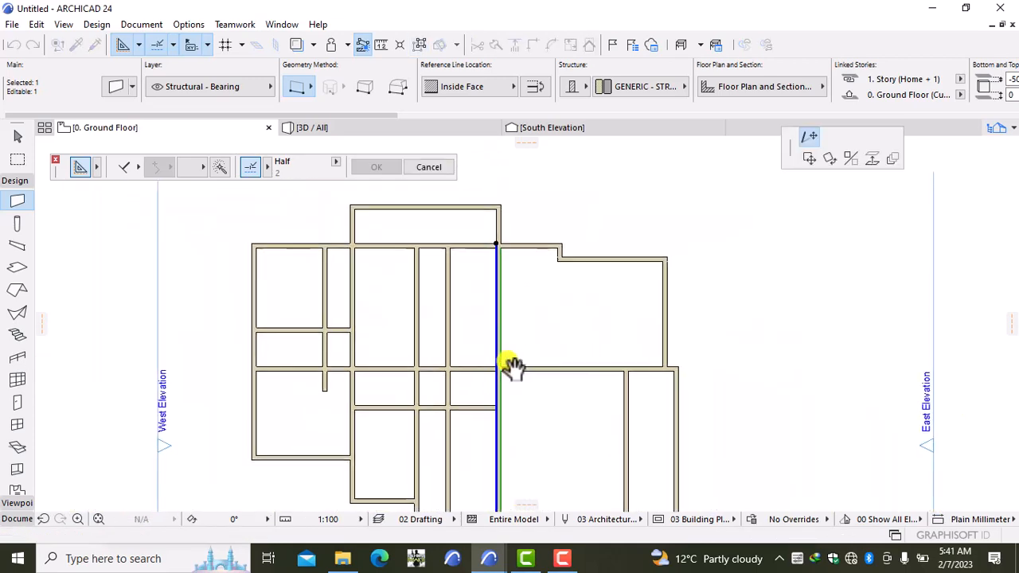
middle_click_drag(503, 361, 497, 331)
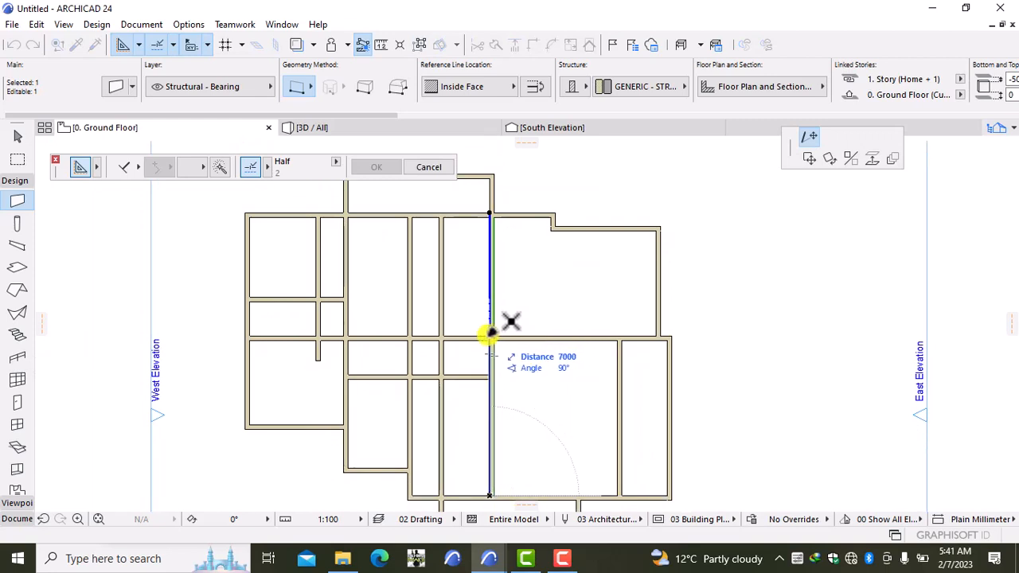
left_click(489, 334)
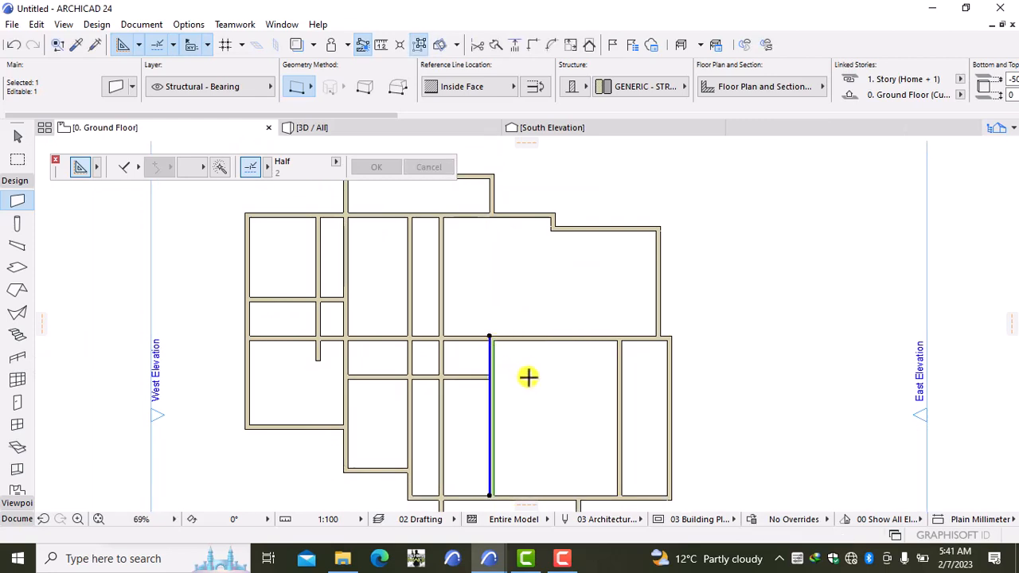
key("Escape")
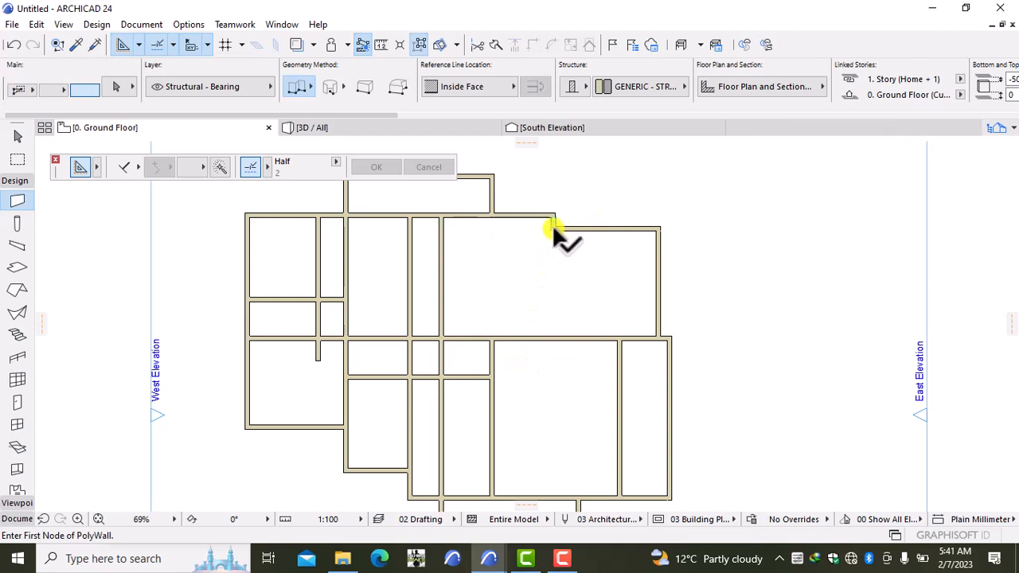
- Extend the short cross wall at the northeast jog south to the middle horizontal wall
left_click(553, 228, "shift")
left_click(556, 224)
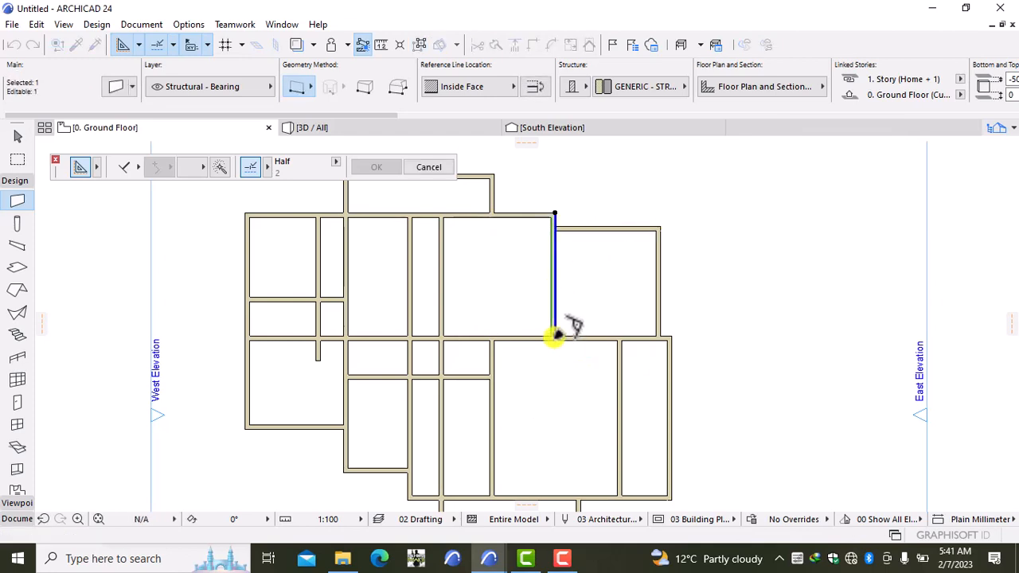
key("Escape")
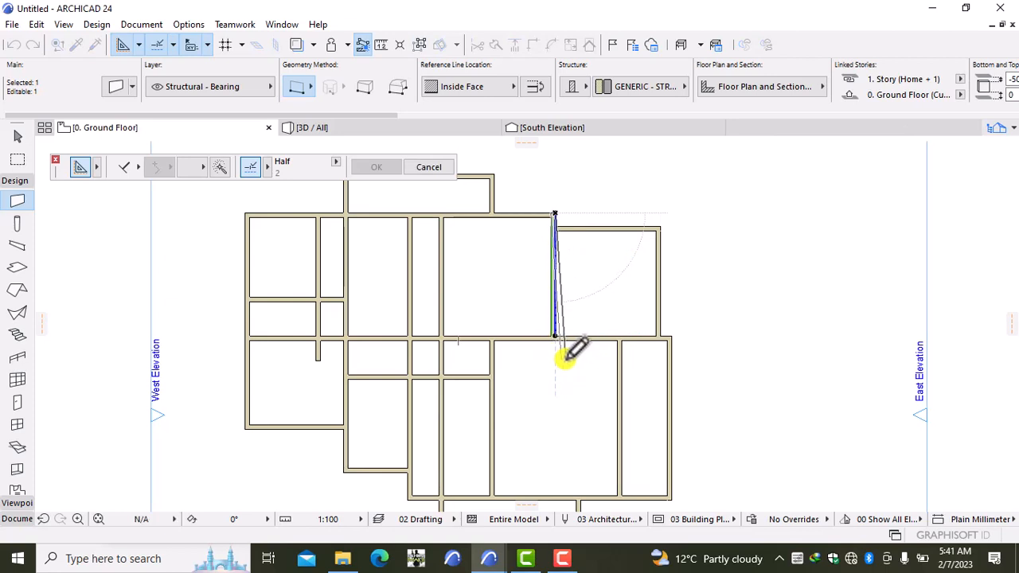
key("Escape")
scroll(565, 364, "down", 2)
middle_click_drag(564, 364, 497, 285)
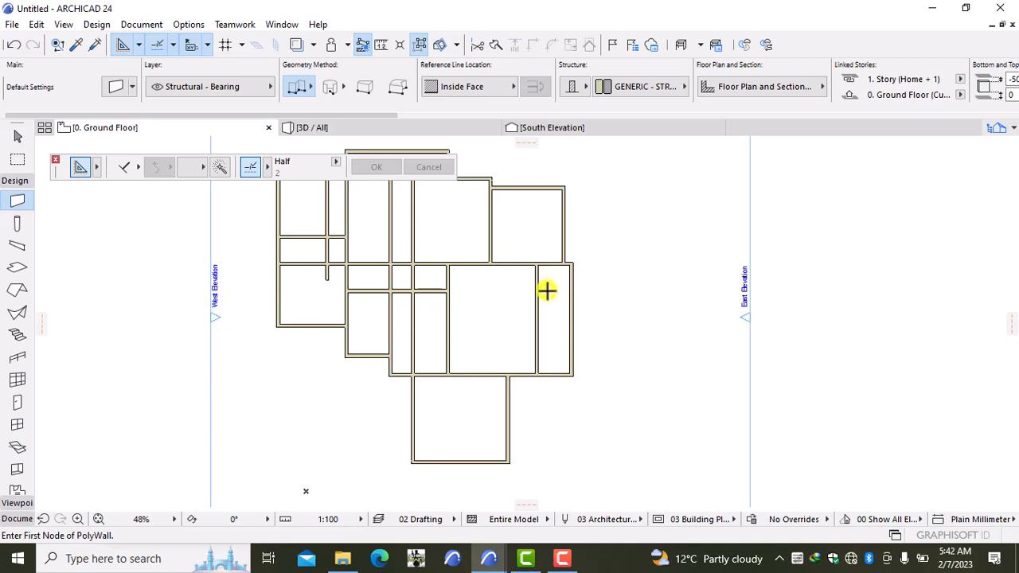
- Draw a horizontal wall across the narrow east room, starting 4500 north of its inner southeast corner, with the reference line on the outside face
scroll(575, 344, "up", 4)
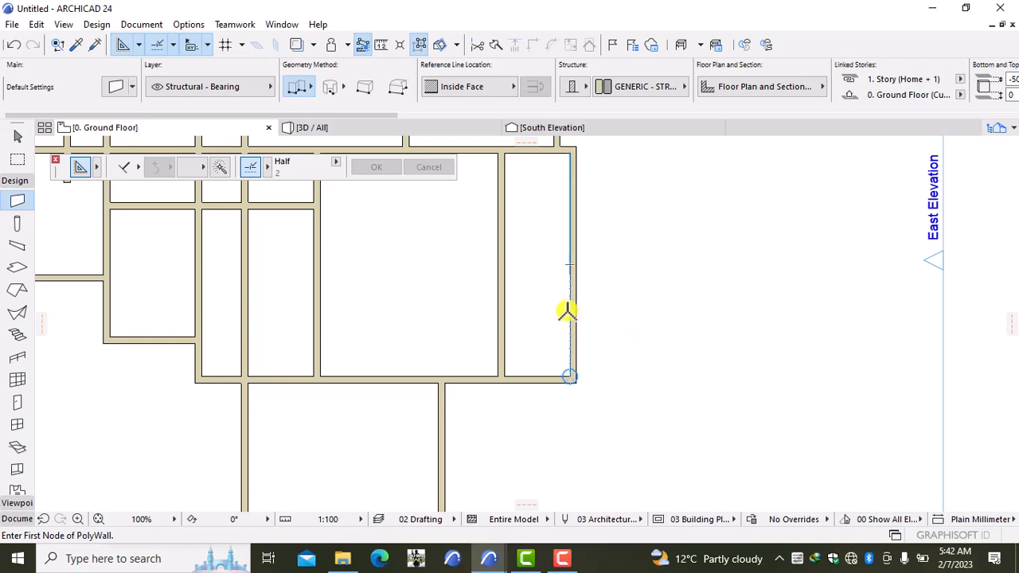
type("4500")
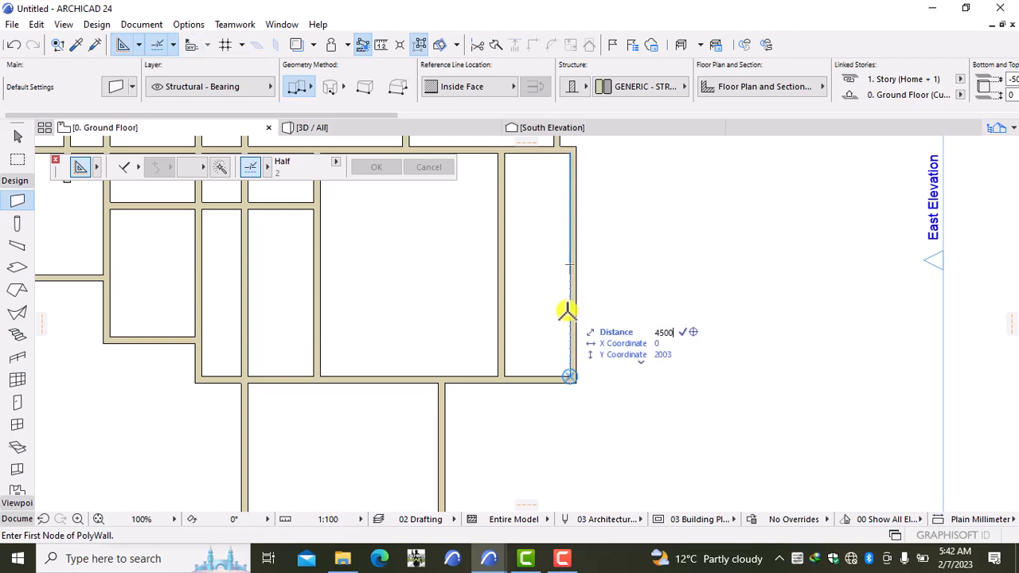
key("Return")
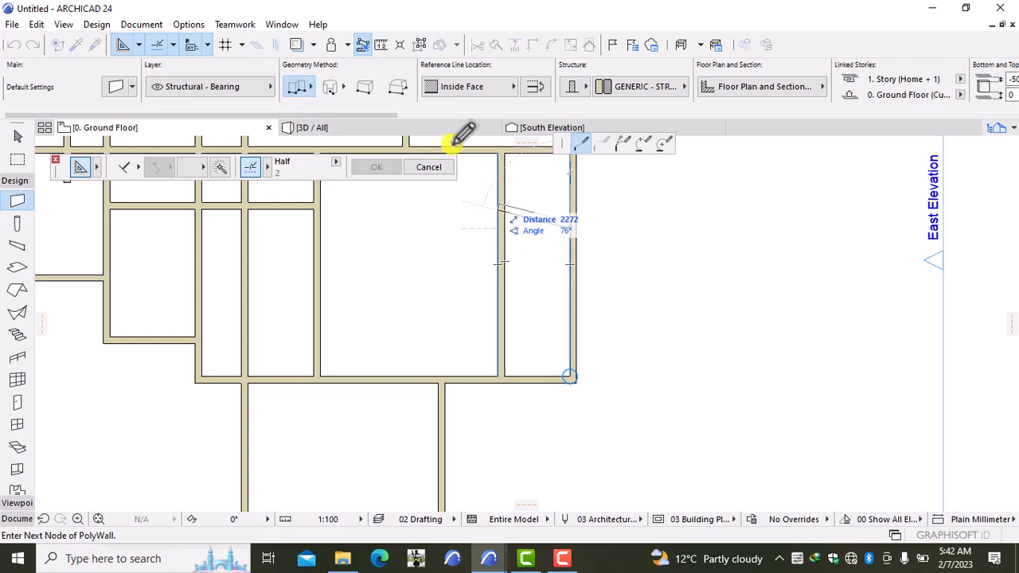
left_click(454, 85)
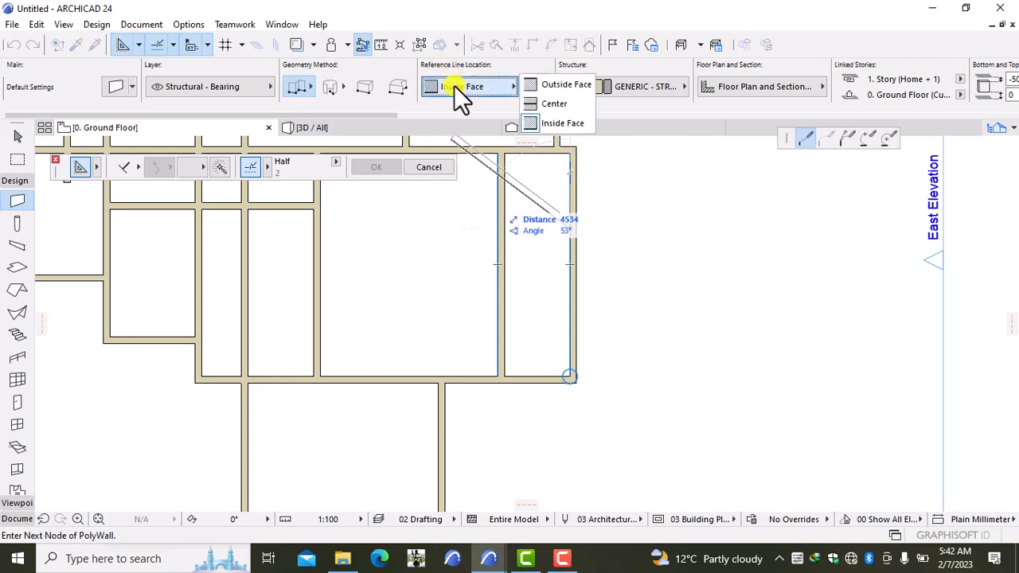
left_click(564, 85)
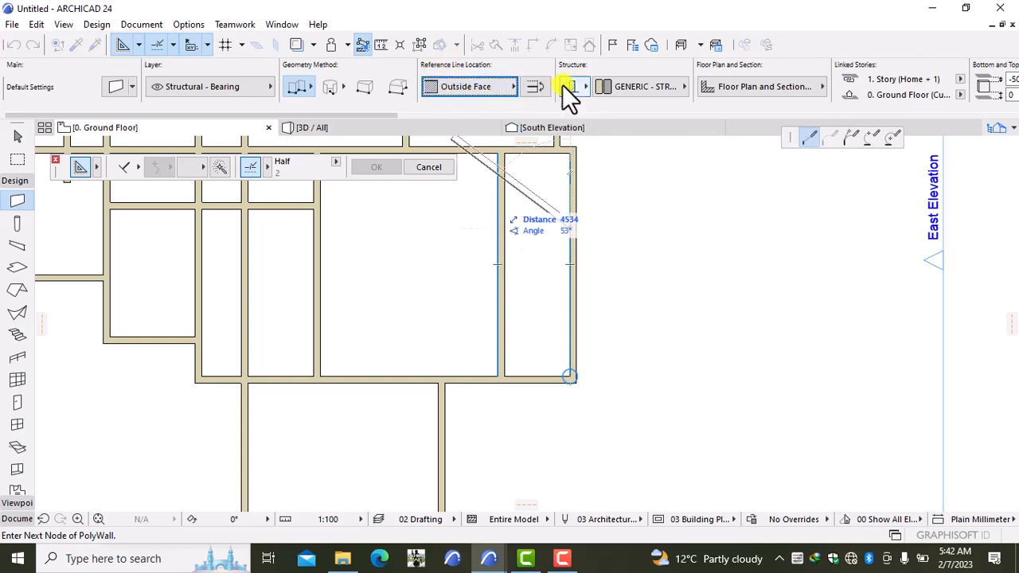
double_click(505, 229)
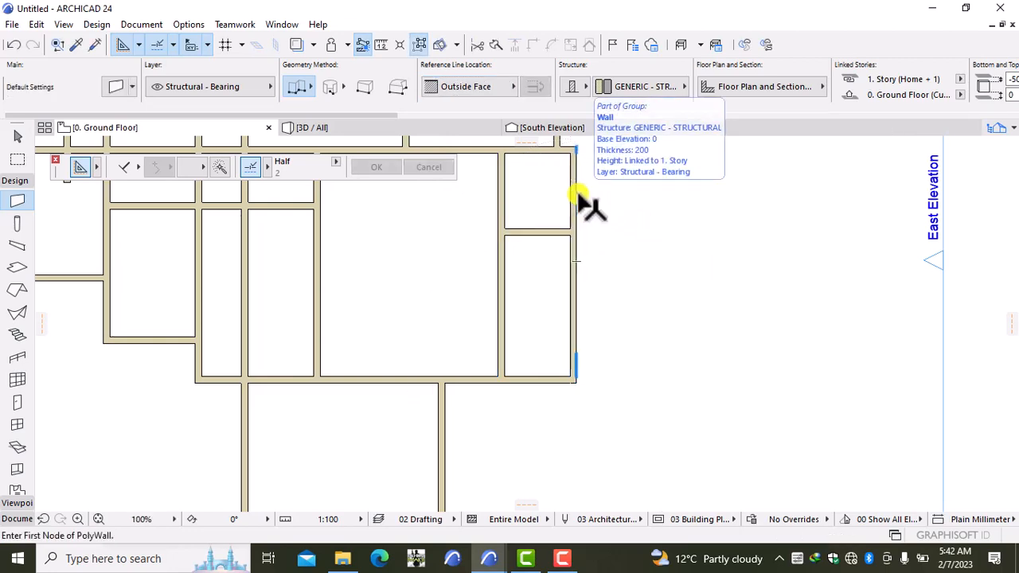
- Try moving the north end of the narrow east room's outer wall down to the new cross wall, and undo that stretch
scroll(578, 199, "down", 3)
middle_click_drag(577, 195, 575, 292)
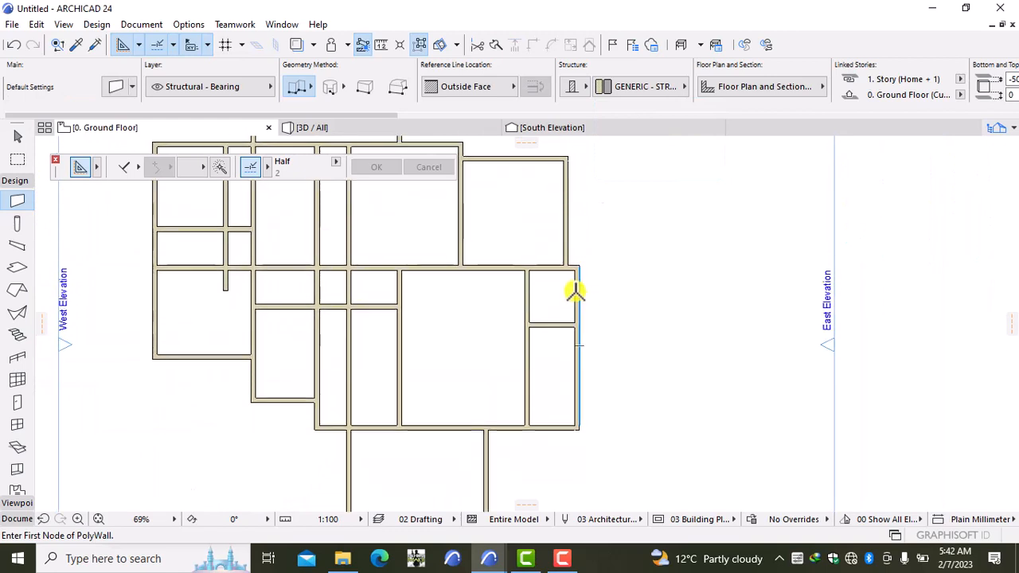
scroll(574, 287, "up", 2)
left_click(582, 279, "shift")
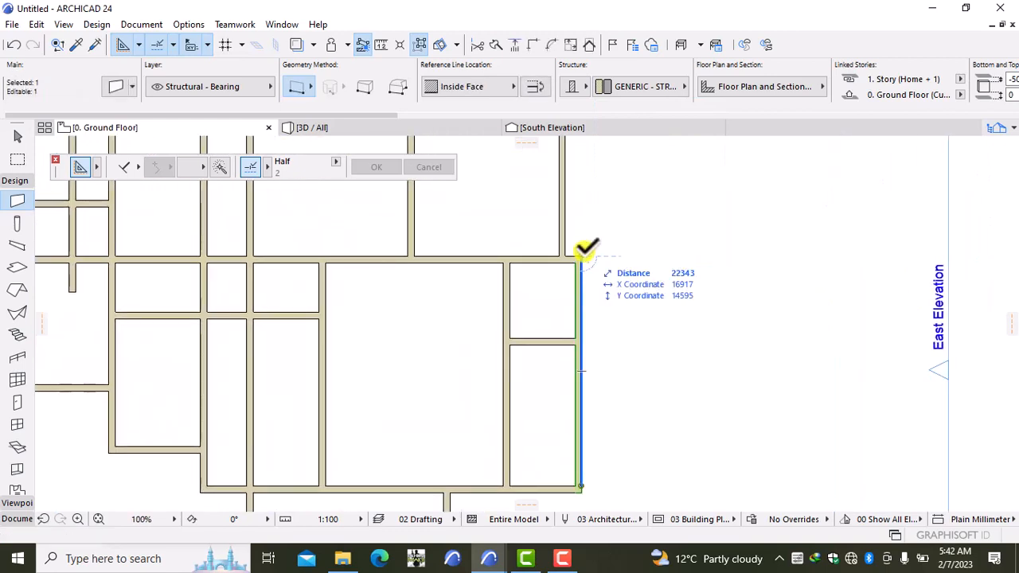
left_click(579, 337)
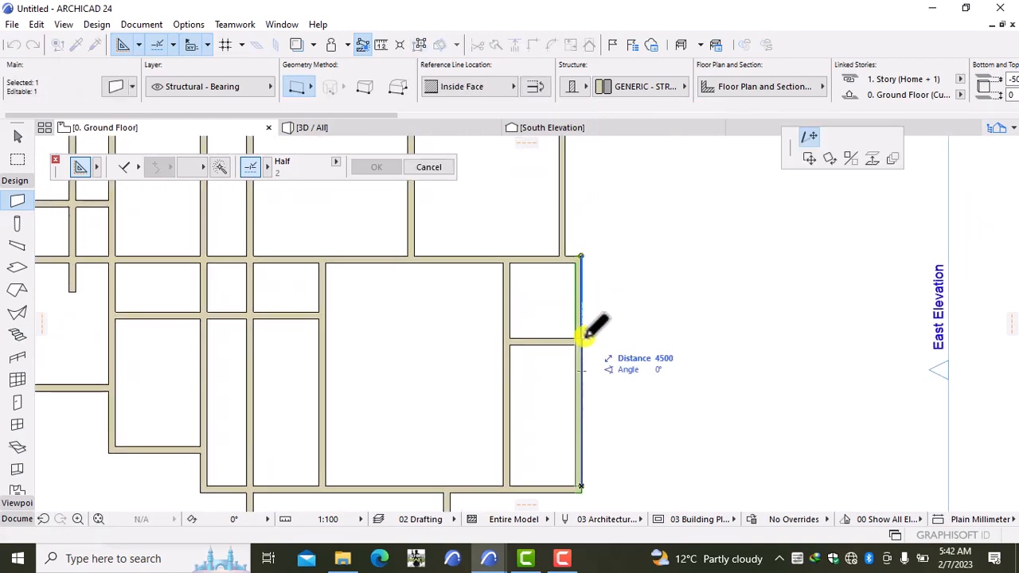
left_click(579, 339)
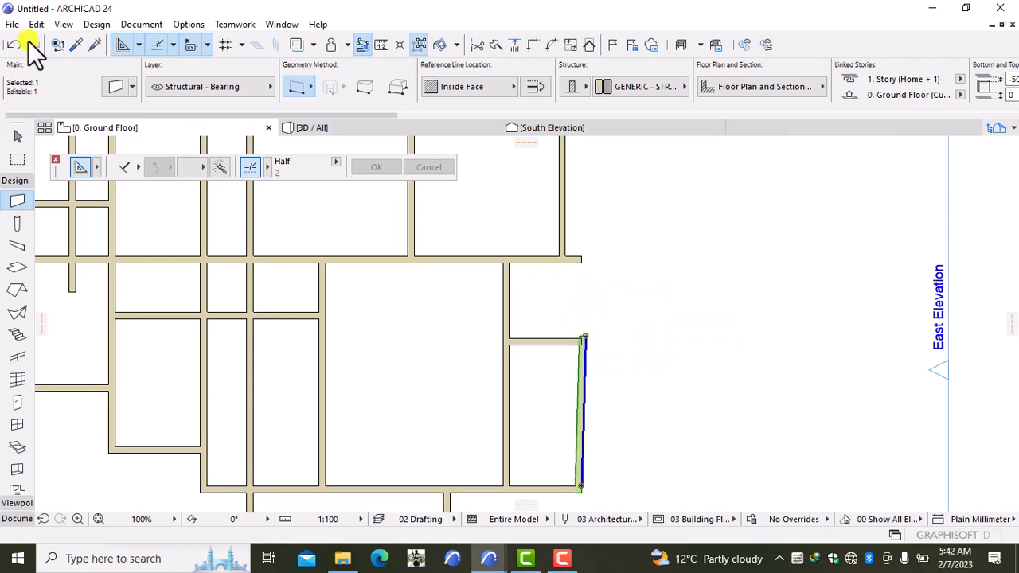
left_click(13, 46)
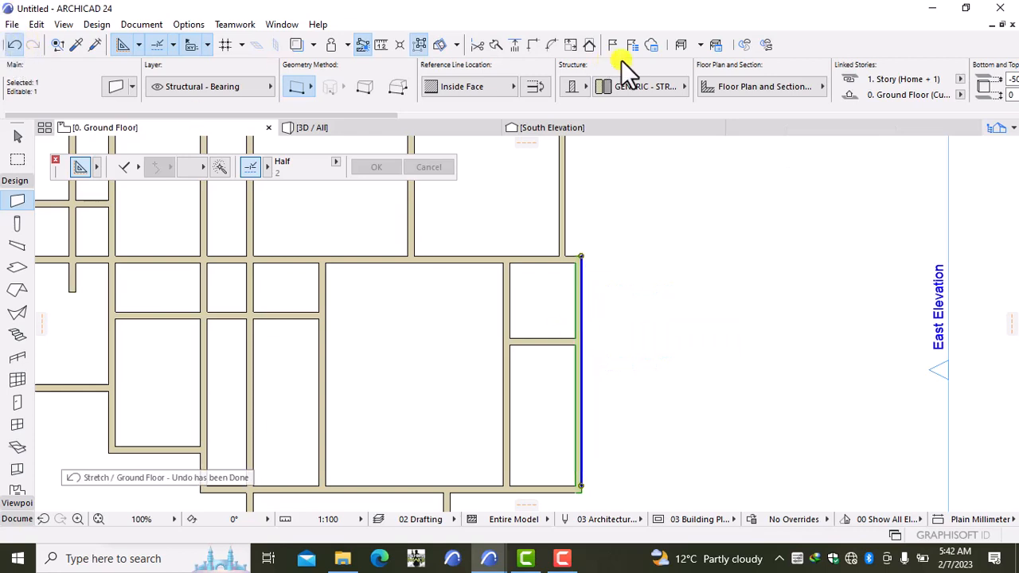
- Shorten the narrow east room's outer wall so its north end is flush with the upper face of the new cross wall
left_click(580, 253)
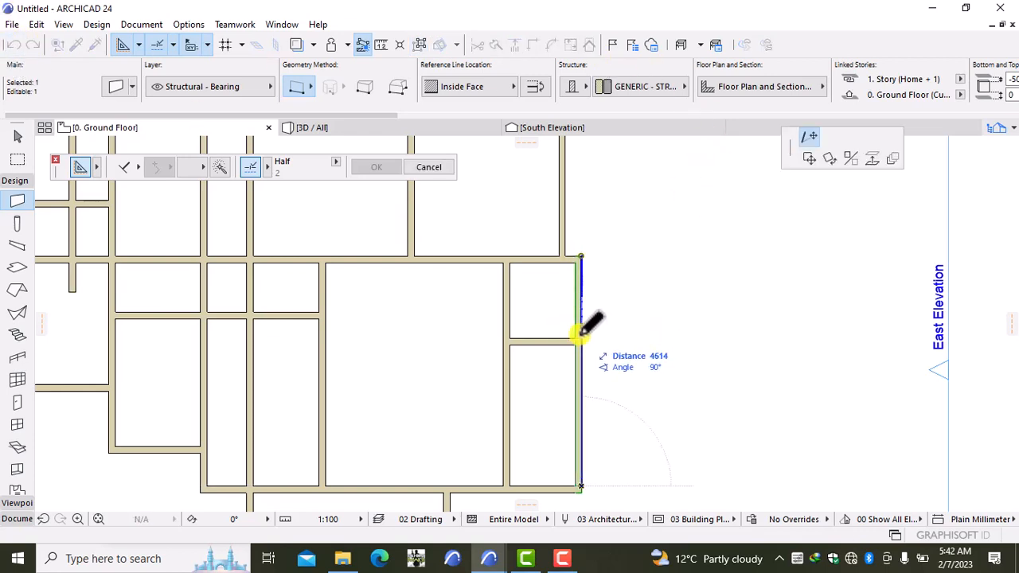
left_click(580, 339)
scroll(580, 335, "up", 4)
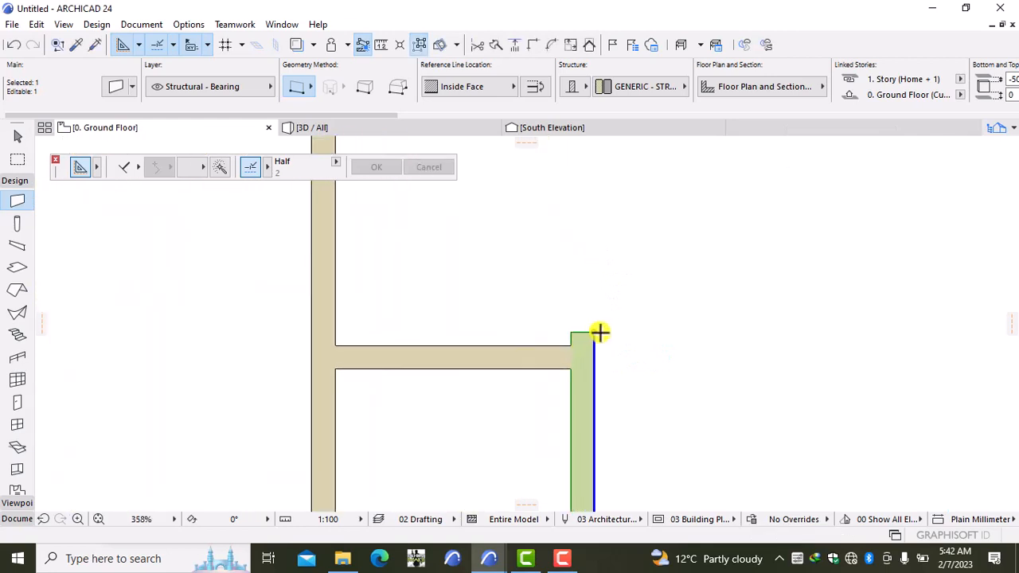
left_click(596, 331)
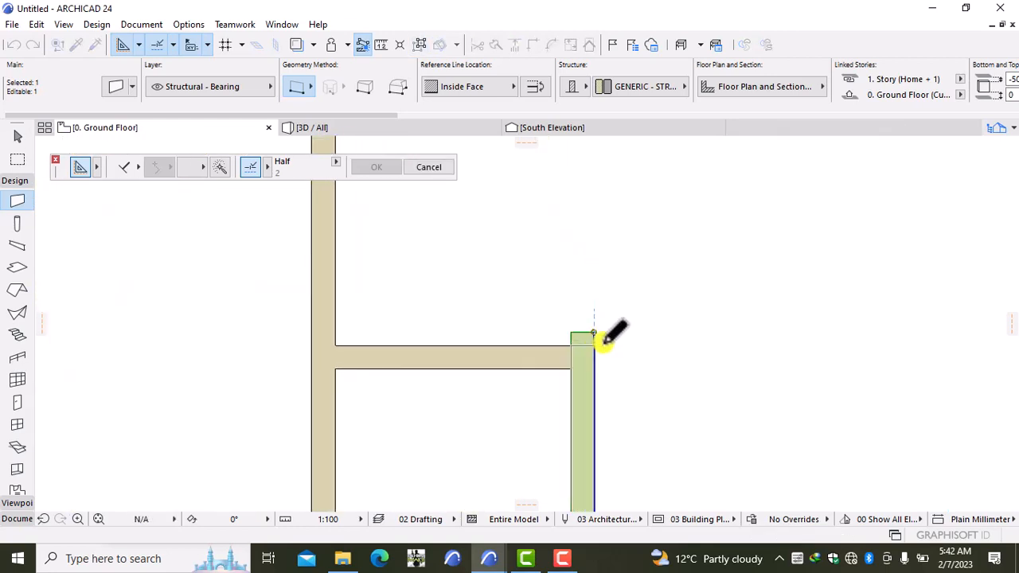
left_click(594, 345)
scroll(612, 337, "down", 4)
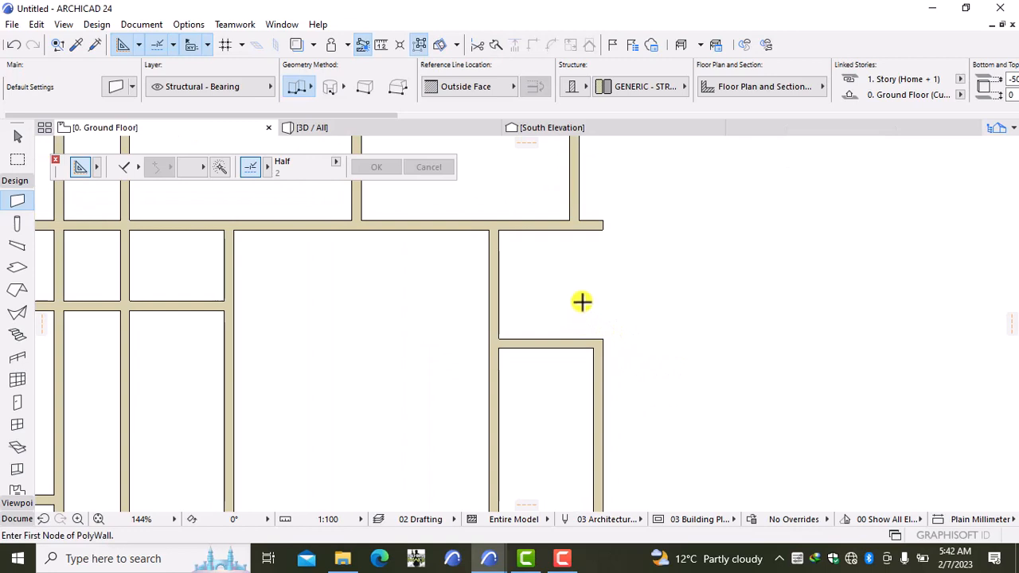
- Shorten the middle horizontal wall by moving its east end back to the outer face of the northeast room's east wall
left_click(598, 224)
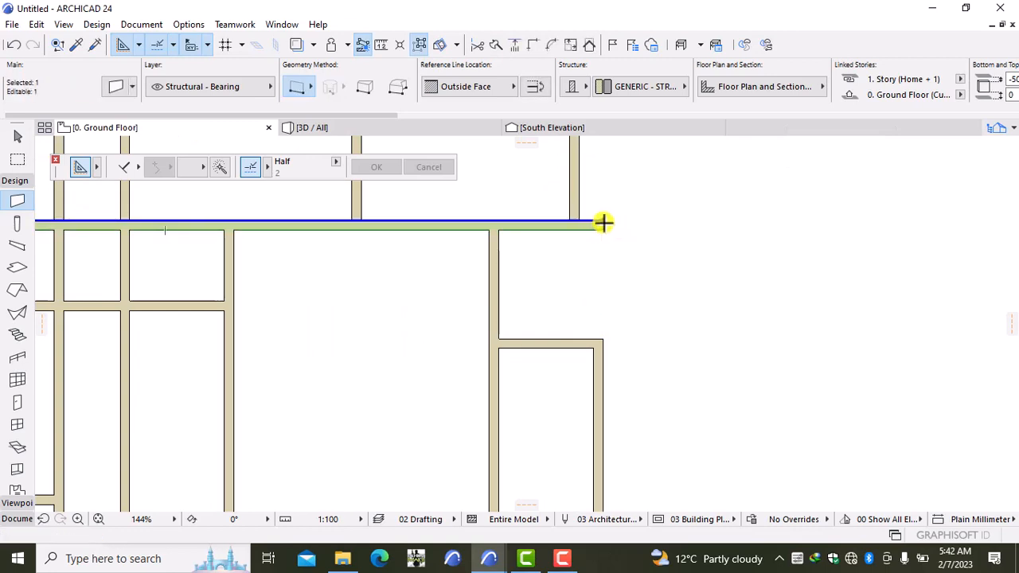
left_click(598, 223)
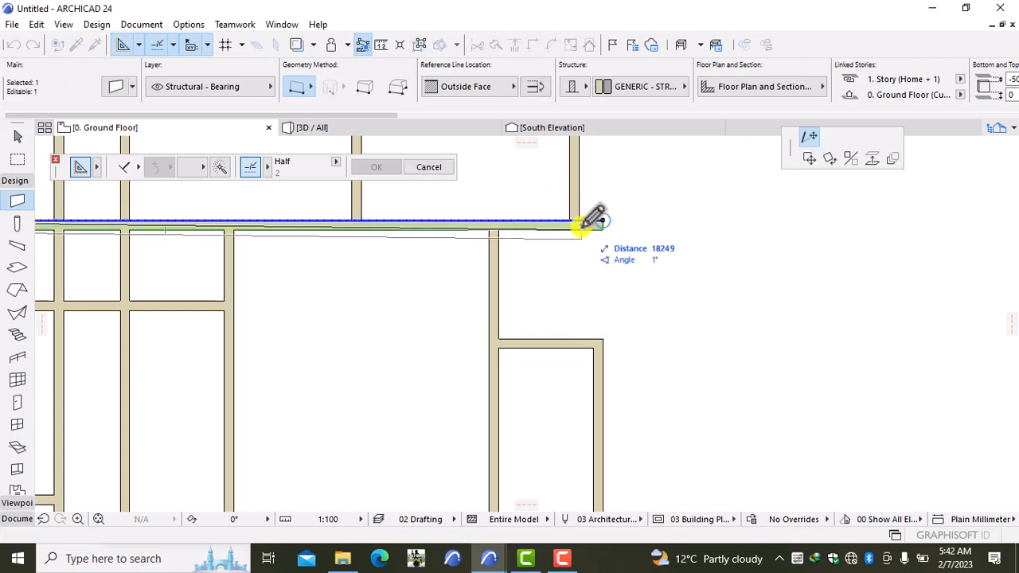
key("Escape")
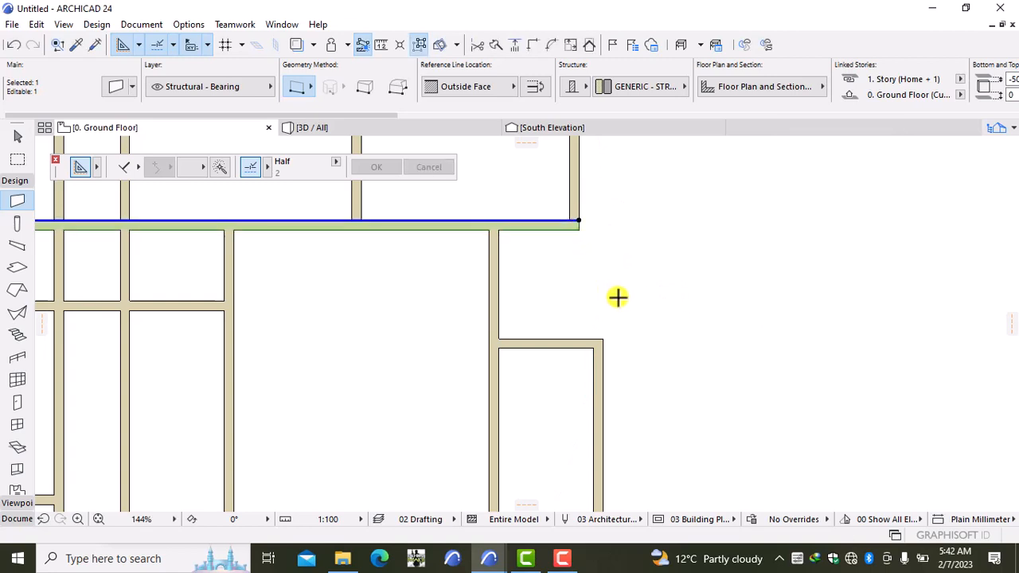
key("Escape")
scroll(569, 334, "down", 4)
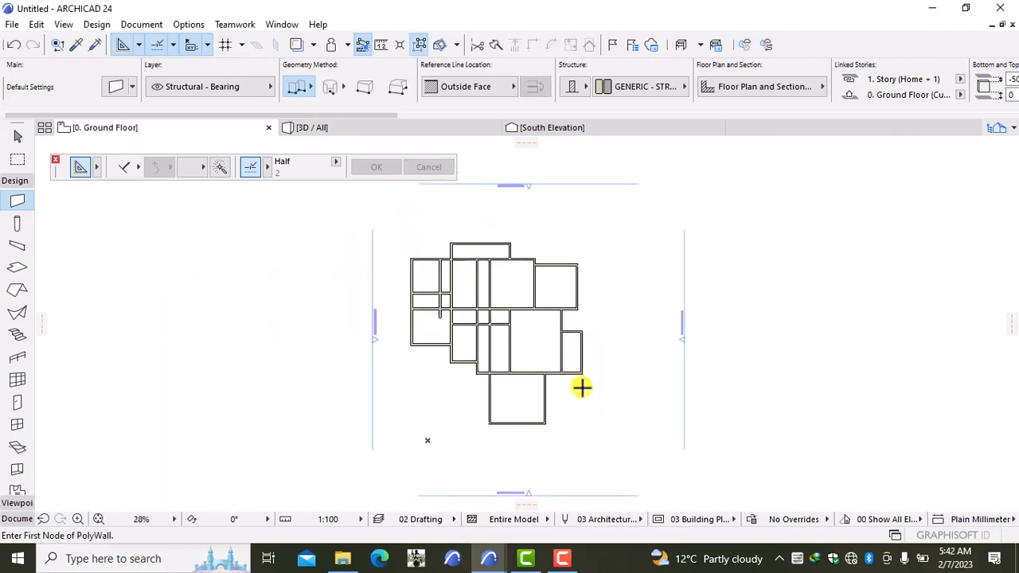
- Split the western of the two closely spaced long vertical walls along the middle horizontal wall's lower face, keeping the southern piece selected
middle_click_drag(584, 387, 587, 337)
scroll(540, 334, "up", 1)
scroll(540, 334, "up", 1)
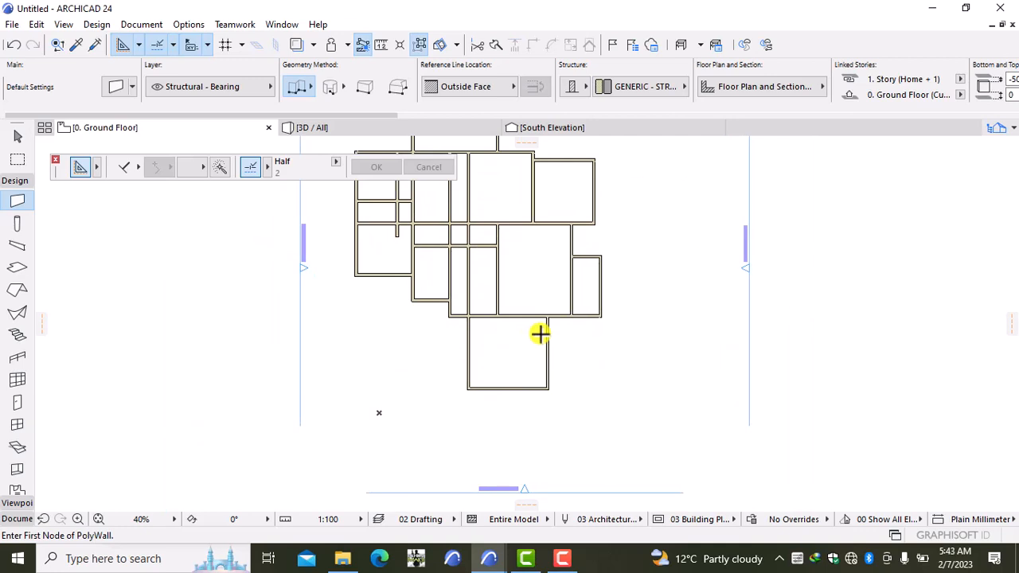
middle_click_drag(538, 280, 603, 375)
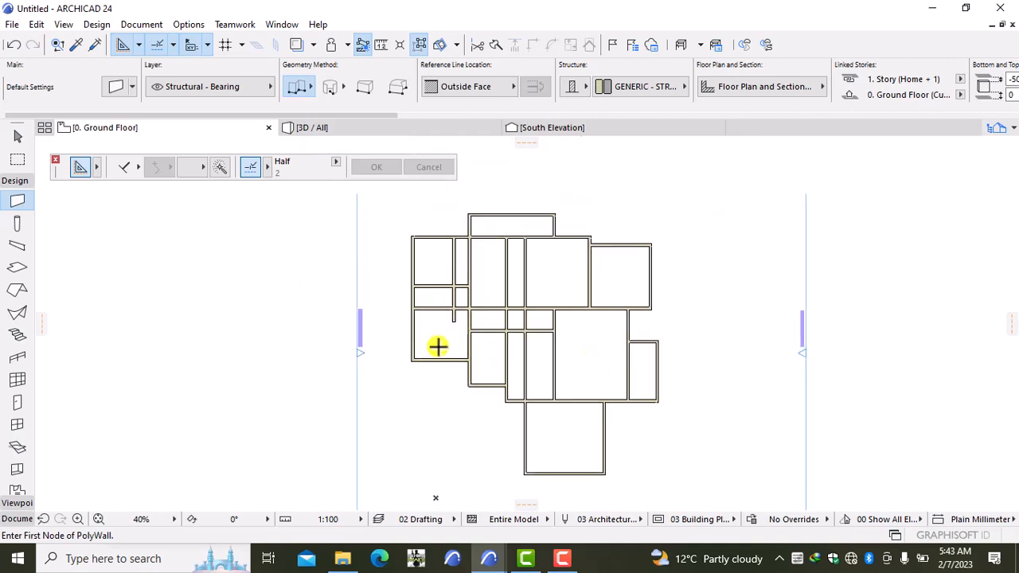
scroll(542, 332, "up", 1)
scroll(542, 333, "up", 4)
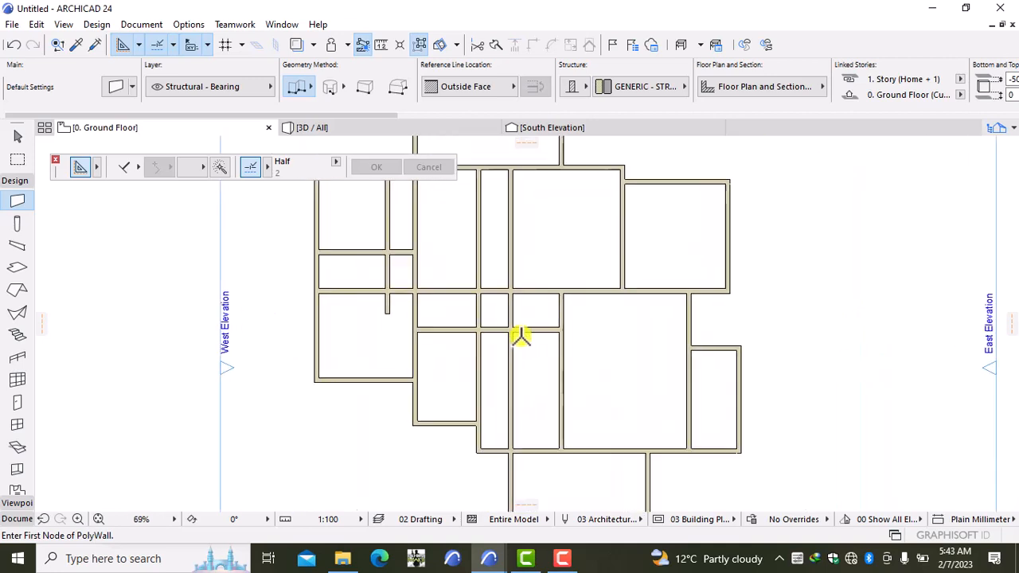
left_click(478, 307)
scroll(468, 302, "up", 4)
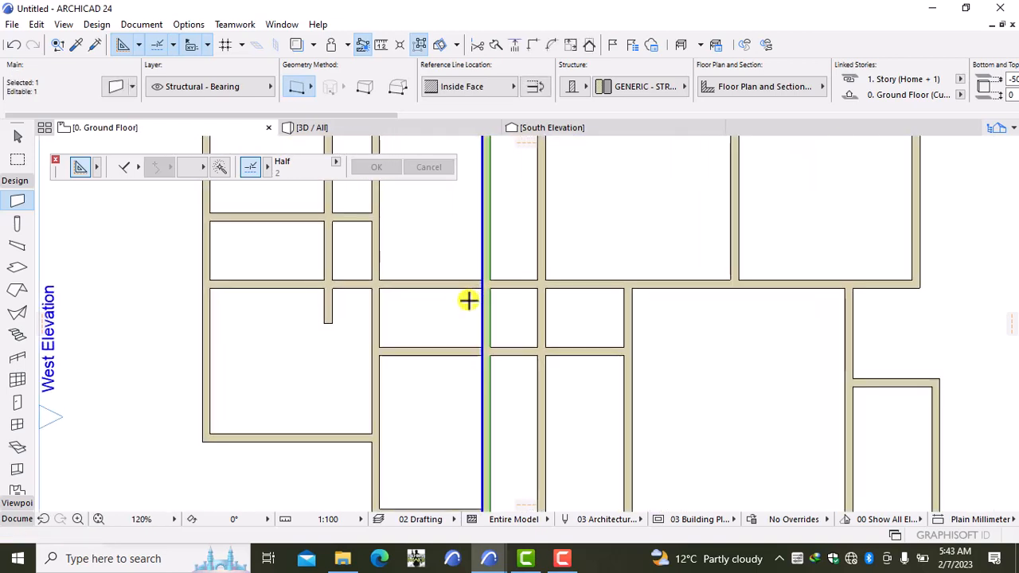
scroll(468, 302, "down", 5)
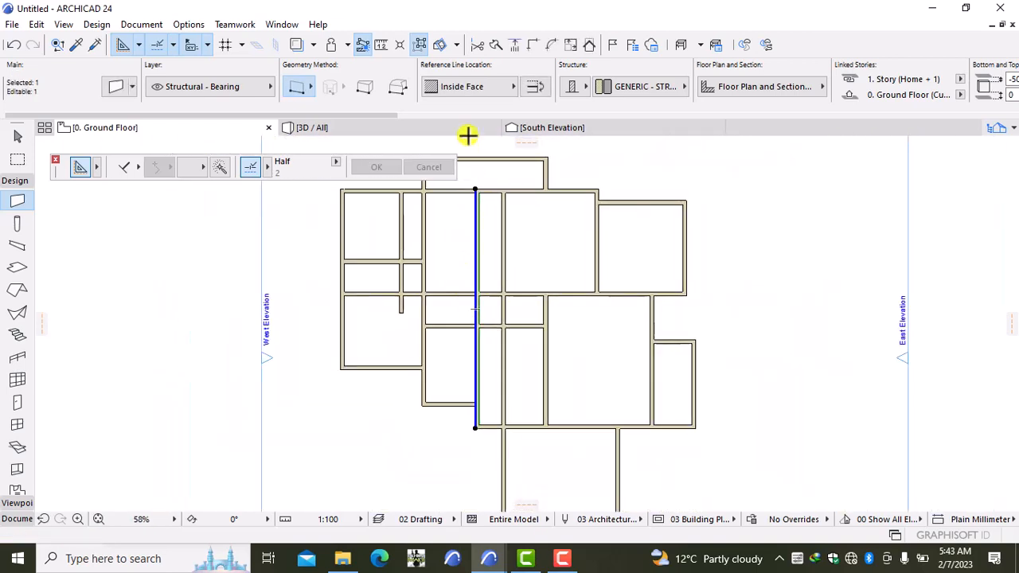
left_click(492, 43)
scroll(478, 294, "up", 3)
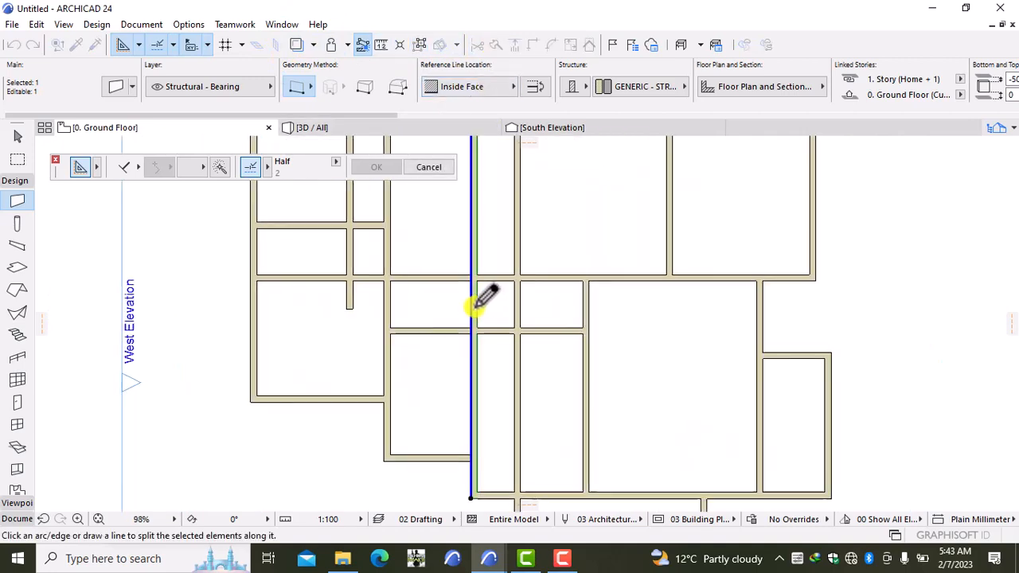
scroll(475, 278, "up", 2)
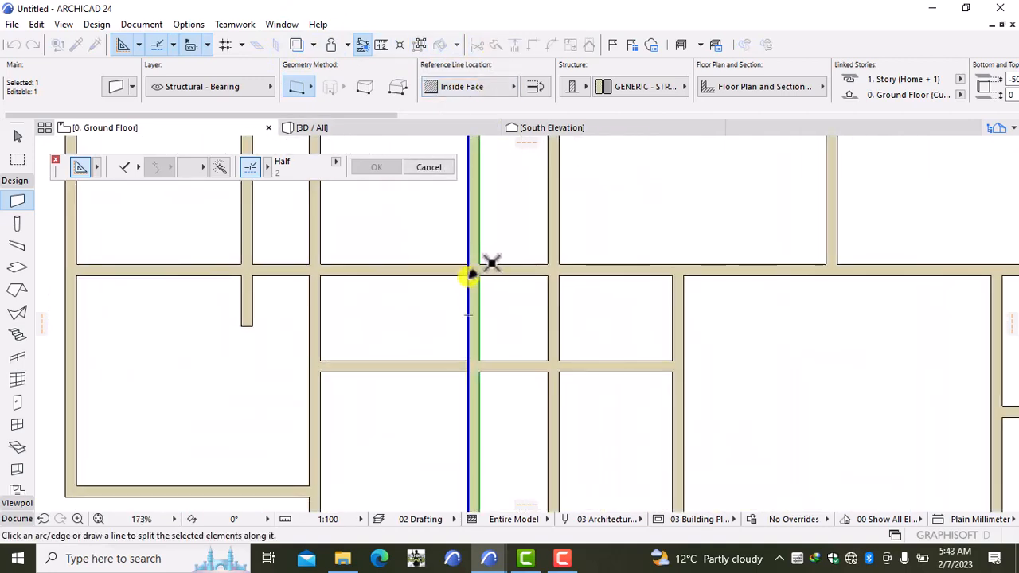
left_click(494, 265)
left_click(495, 265)
left_click(484, 292)
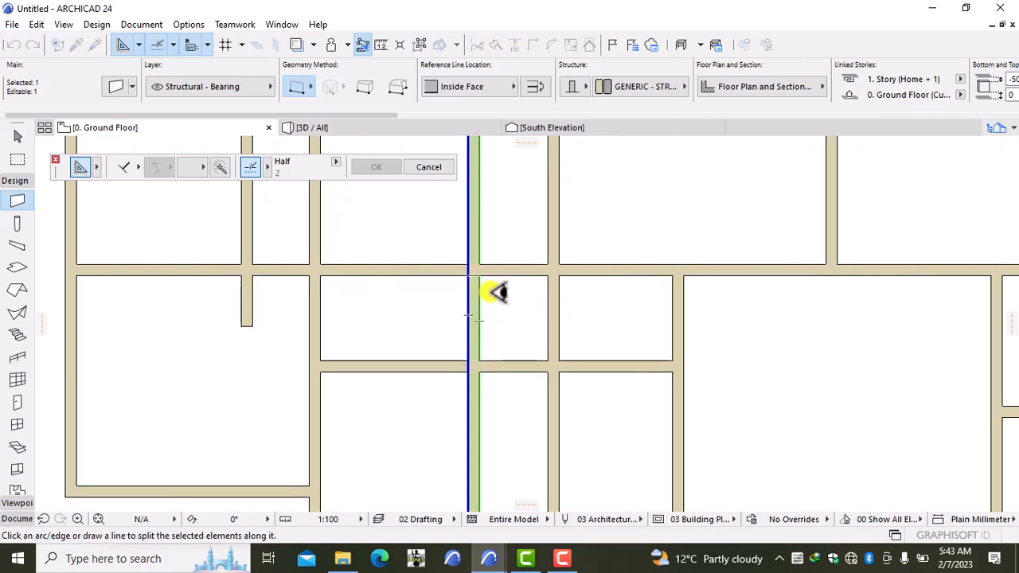
- Shorten that southern wall piece by moving its north end down to the upper face of the lower horizontal corridor wall
left_click(471, 270)
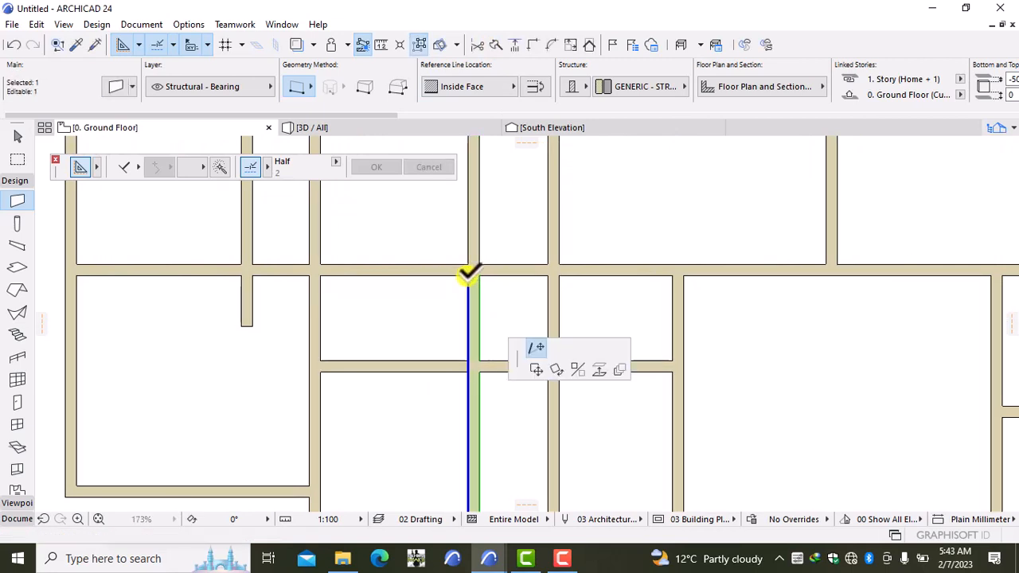
left_click(469, 358)
key("Escape")
- Split the neighbouring long vertical wall at the middle horizontal wall's upper face and pull the southern piece's north end down to the lower corridor wall
scroll(522, 346, "down", 2)
scroll(525, 349, "down", 1)
middle_click_drag(536, 385, 496, 320)
left_click(496, 280, "shift")
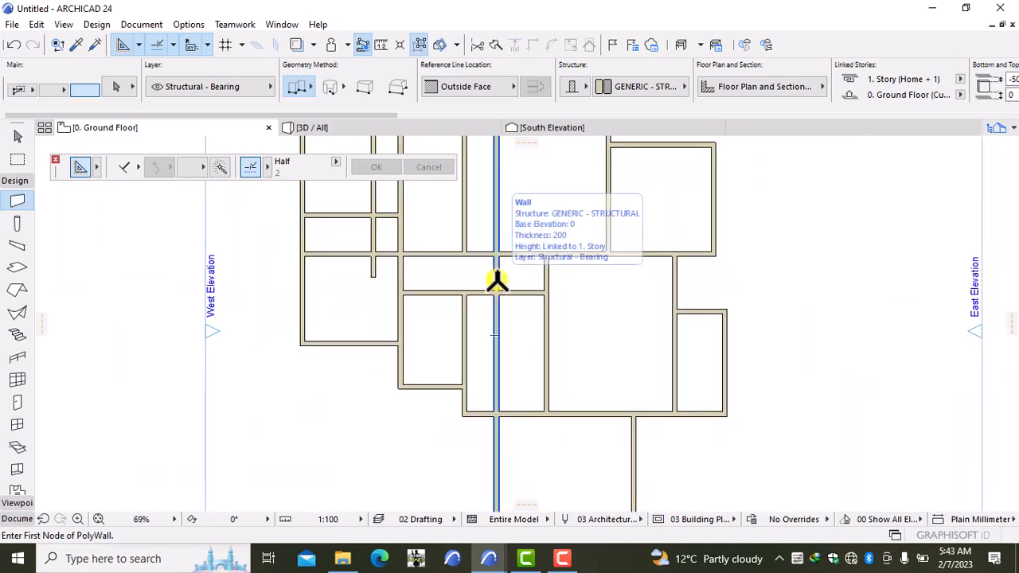
left_click(501, 287)
scroll(517, 290, "down", 3)
scroll(521, 289, "up", 2)
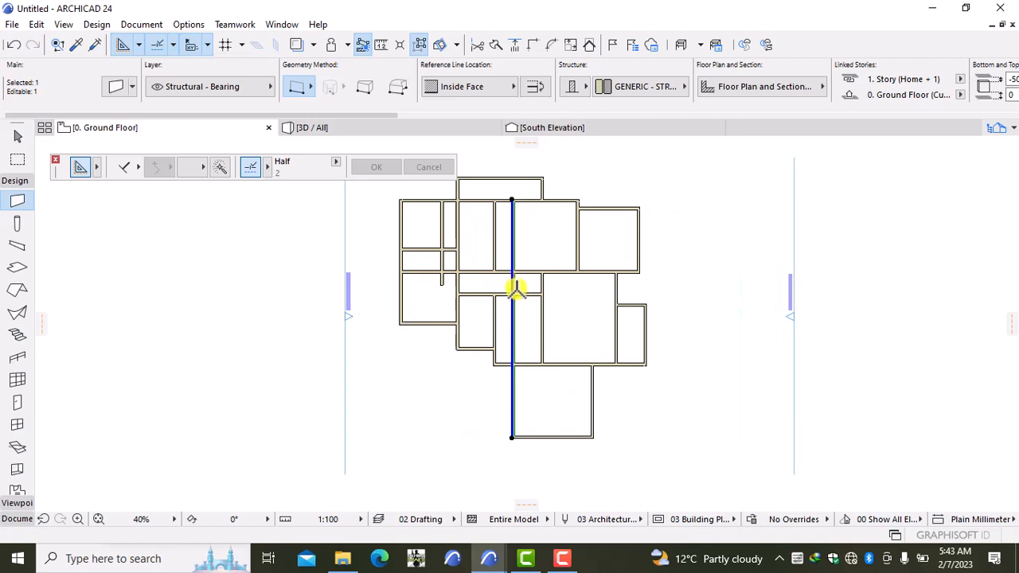
middle_click_drag(516, 288, 519, 311)
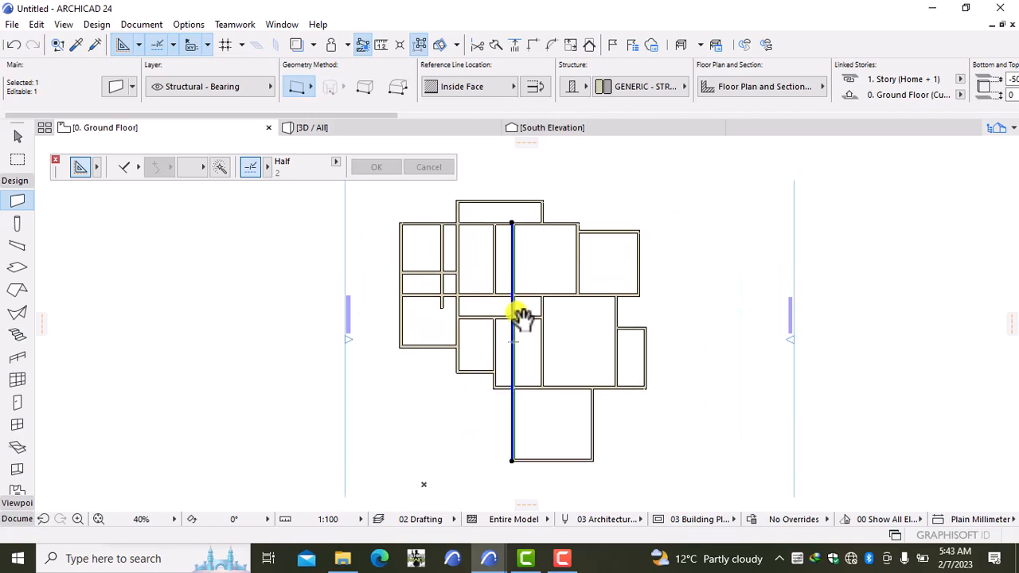
left_click(495, 46)
scroll(513, 295, "up", 4)
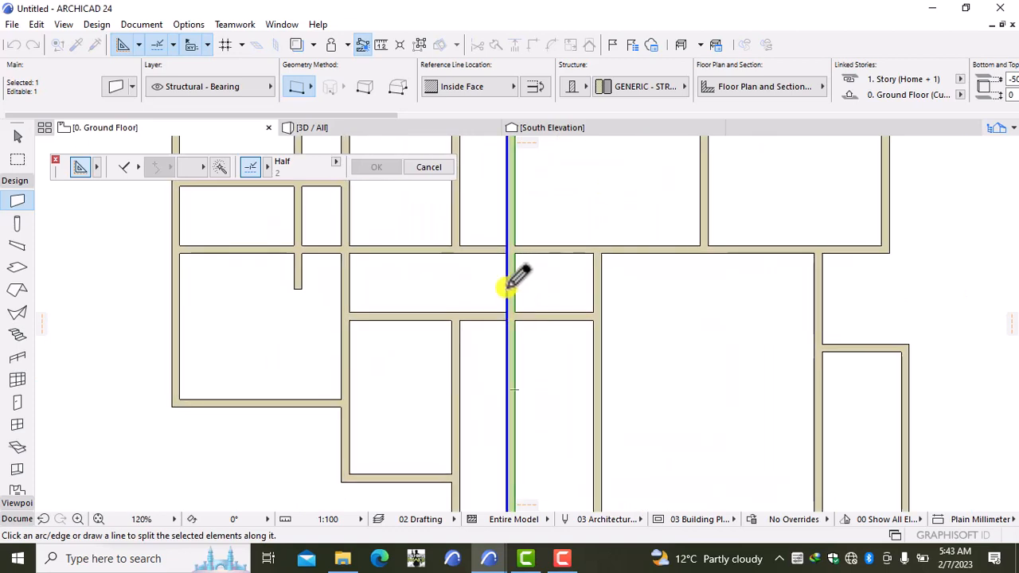
left_click(506, 246)
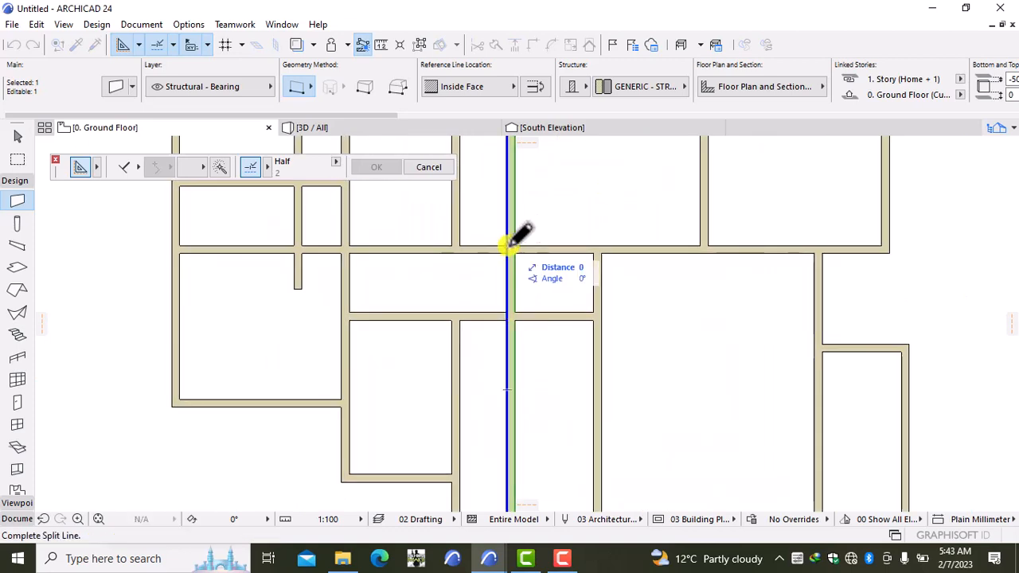
left_click(517, 246)
left_click(519, 265)
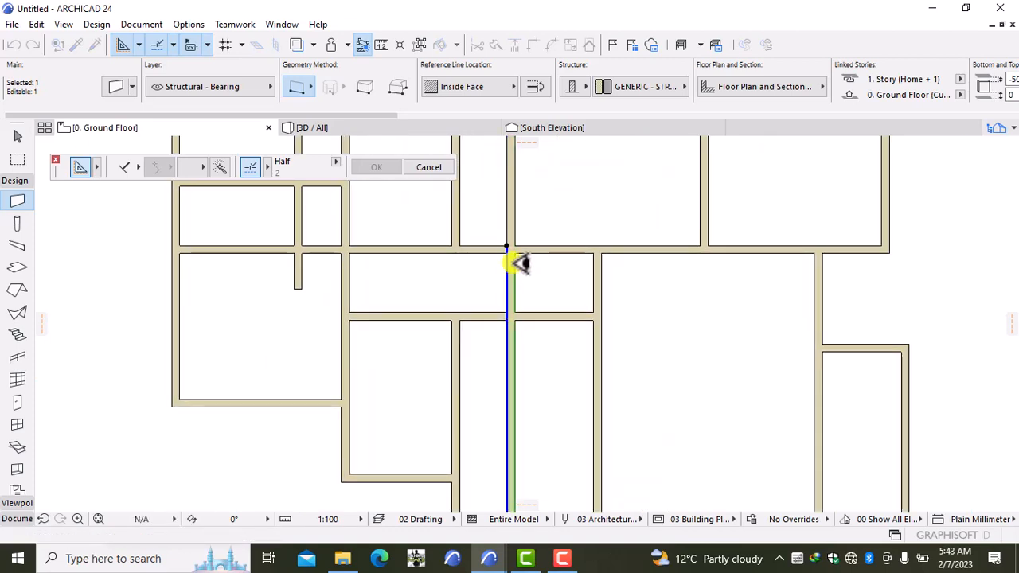
left_click(507, 245)
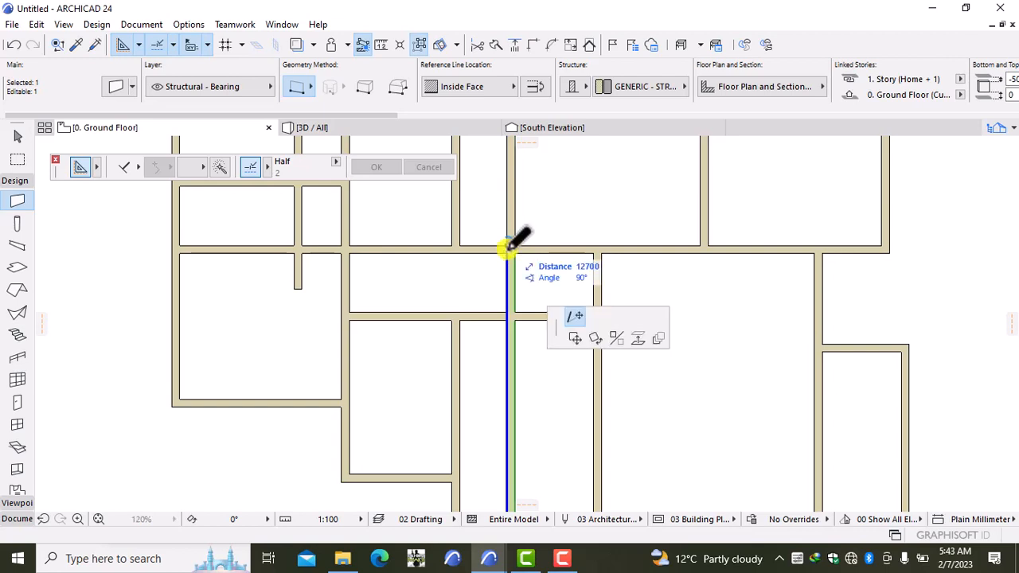
left_click(508, 311)
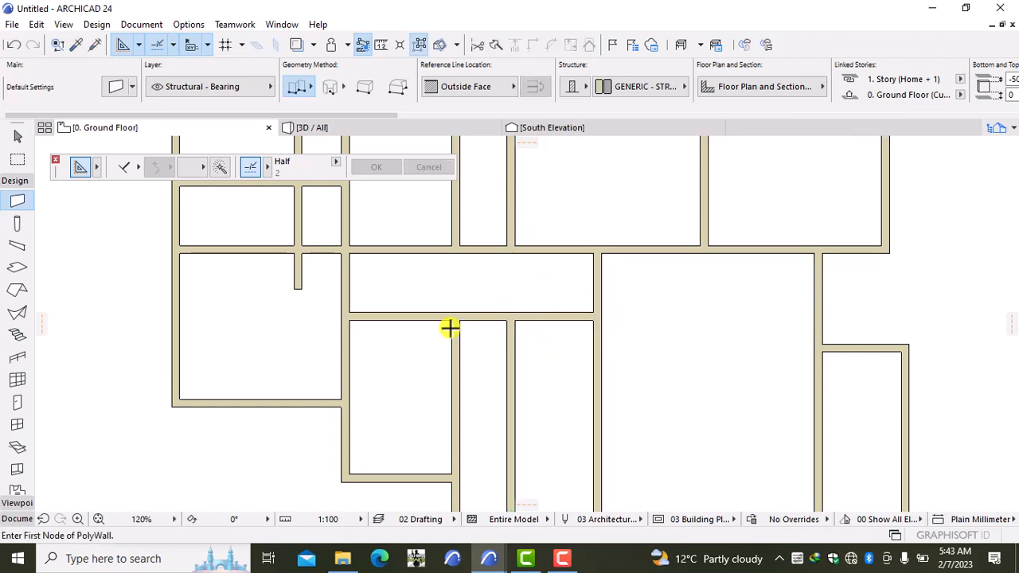
- Draw a vertical helper line 500 long, up from the lower corridor wall's lower face, about 500 east of the eastern vertical wall
left_click(14, 529)
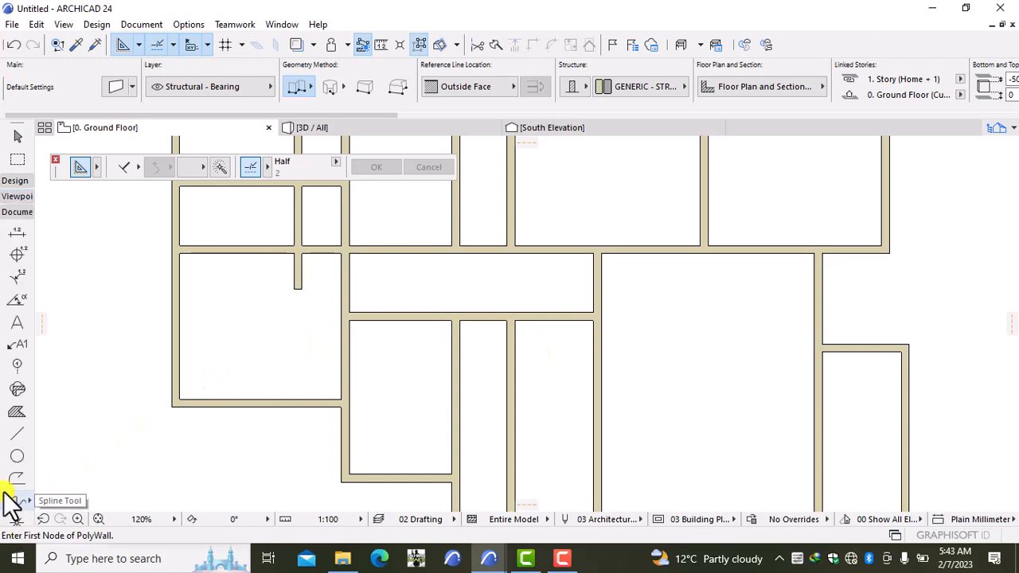
left_click(16, 433)
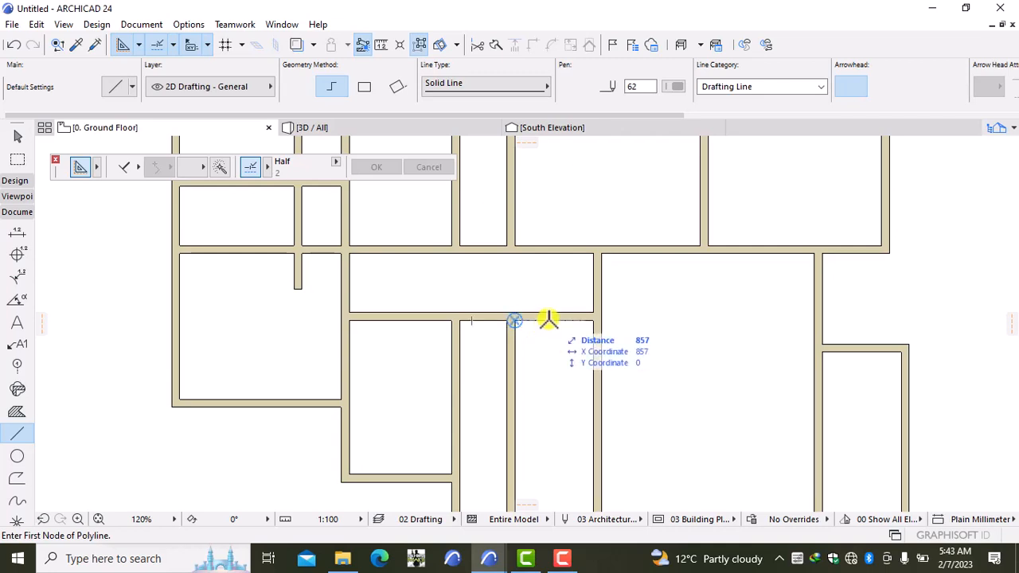
left_click(549, 320)
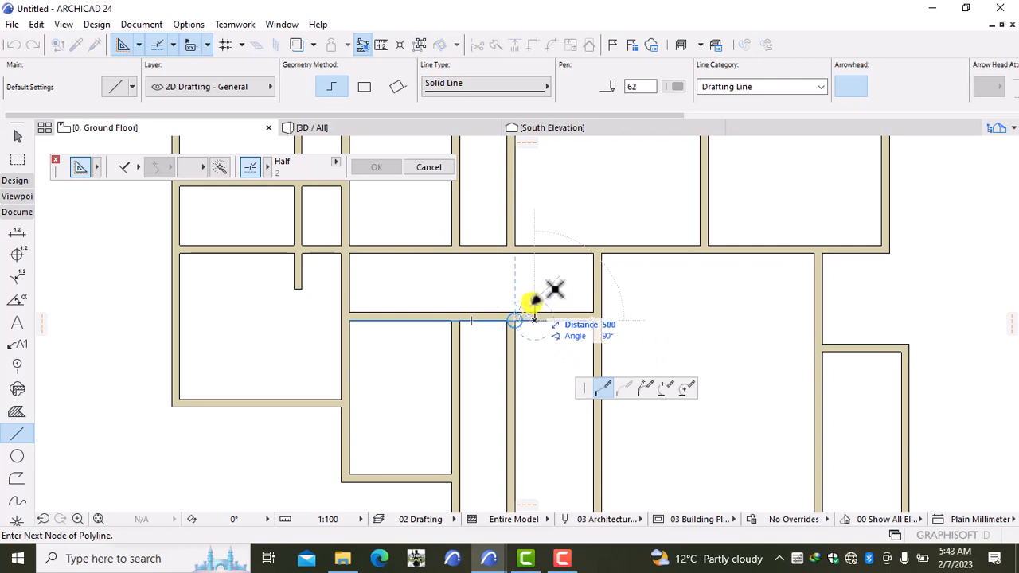
double_click(534, 301)
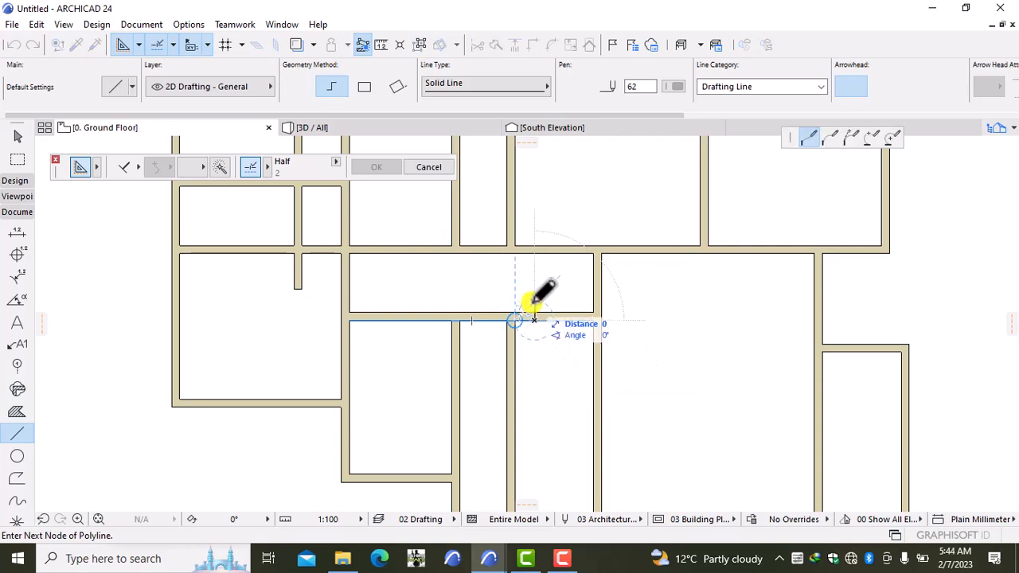
- Shorten the lower corridor wall by moving its east end back to the helper line, and delete that line
left_click(575, 312, "shift")
scroll(593, 322, "up", 5)
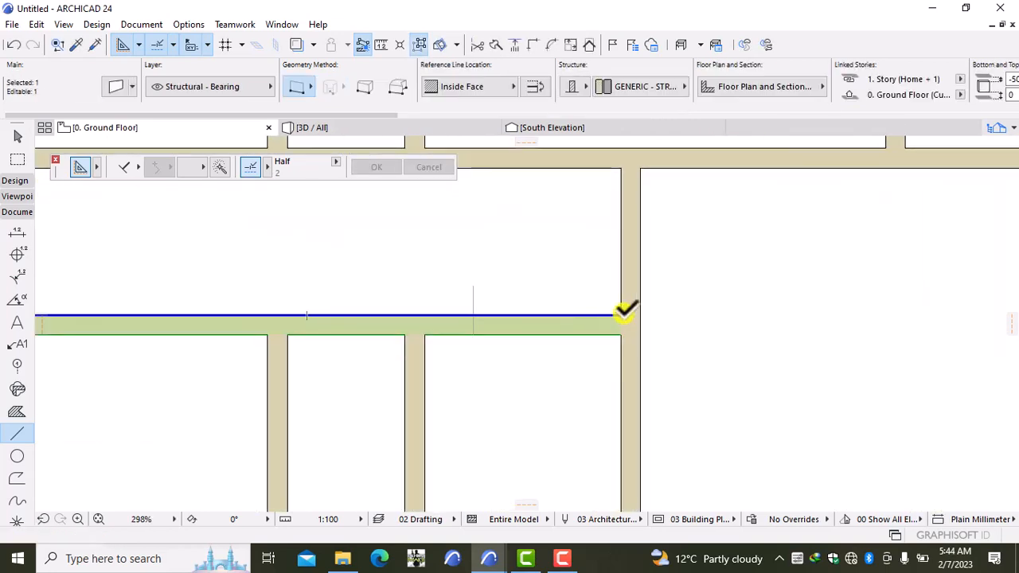
left_click(621, 315)
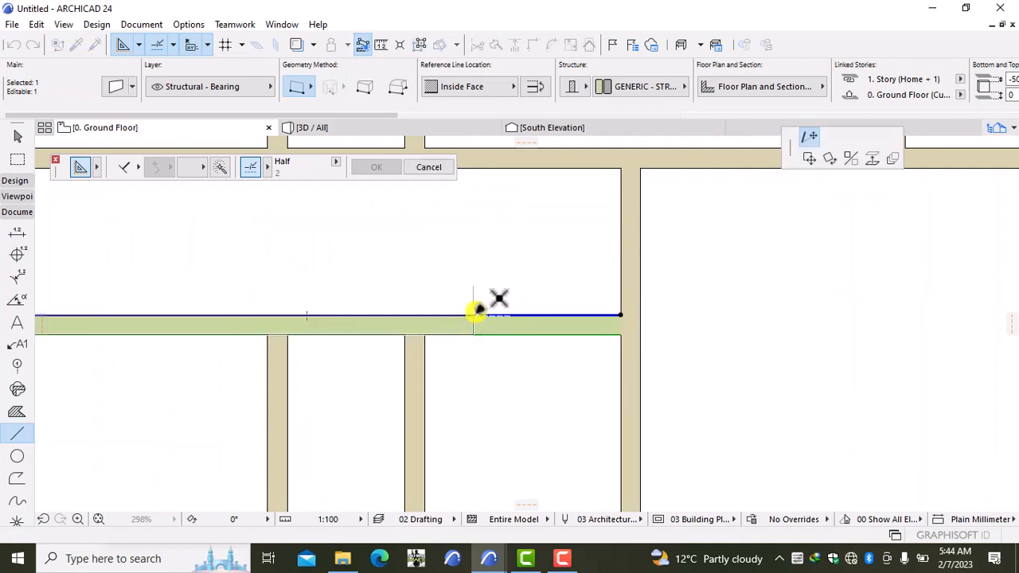
left_click(473, 315)
key("Escape")
left_click(474, 299, "shift")
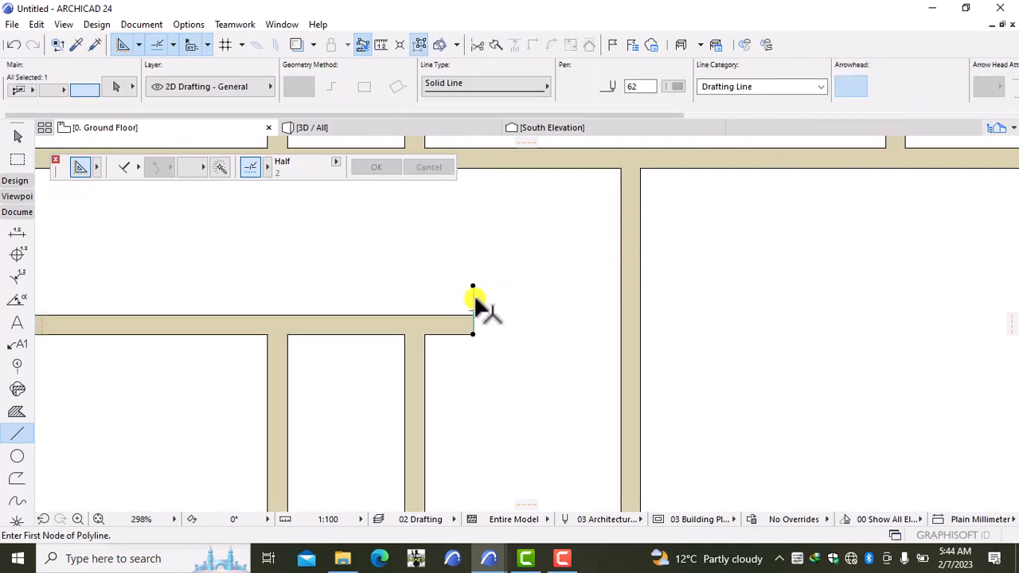
key("Delete")
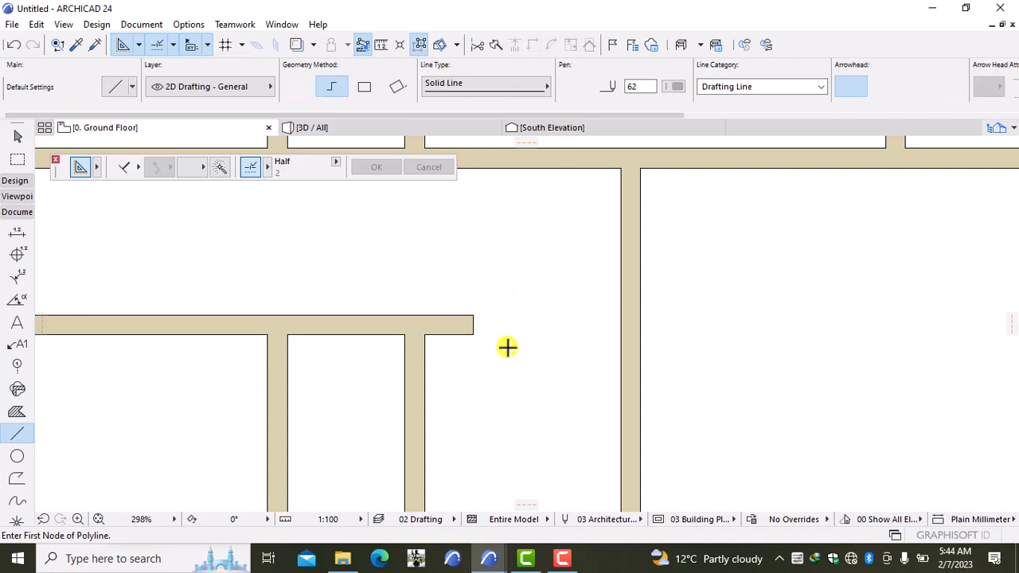
scroll(507, 346, "down", 10)
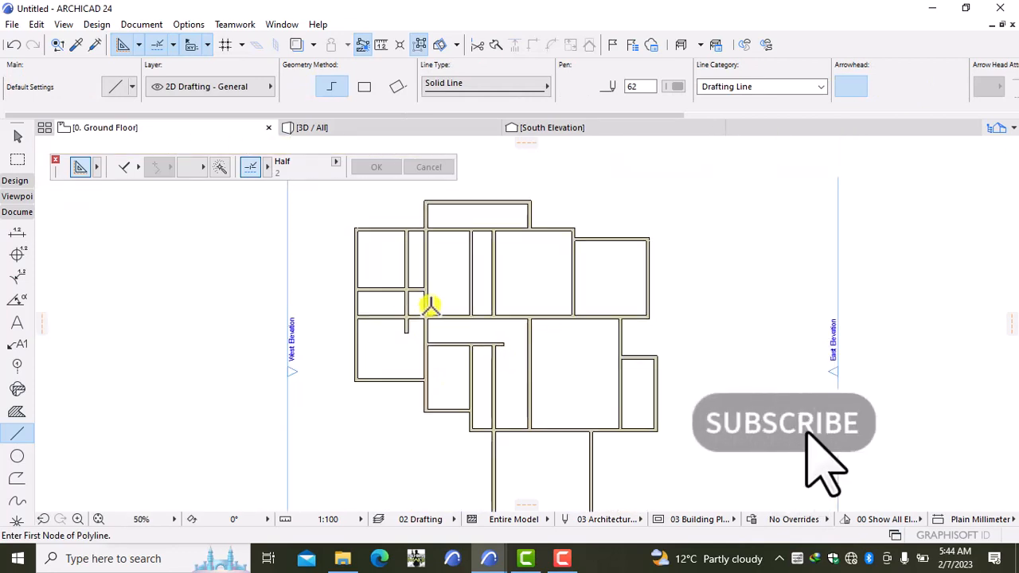
scroll(431, 306, "up", 2)
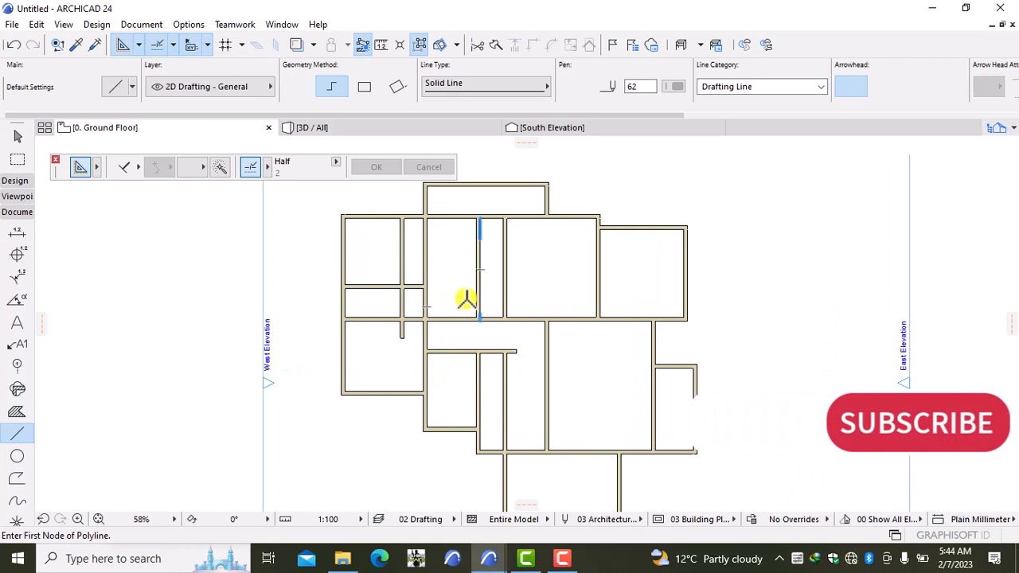
middle_click_drag(466, 298, 533, 414)
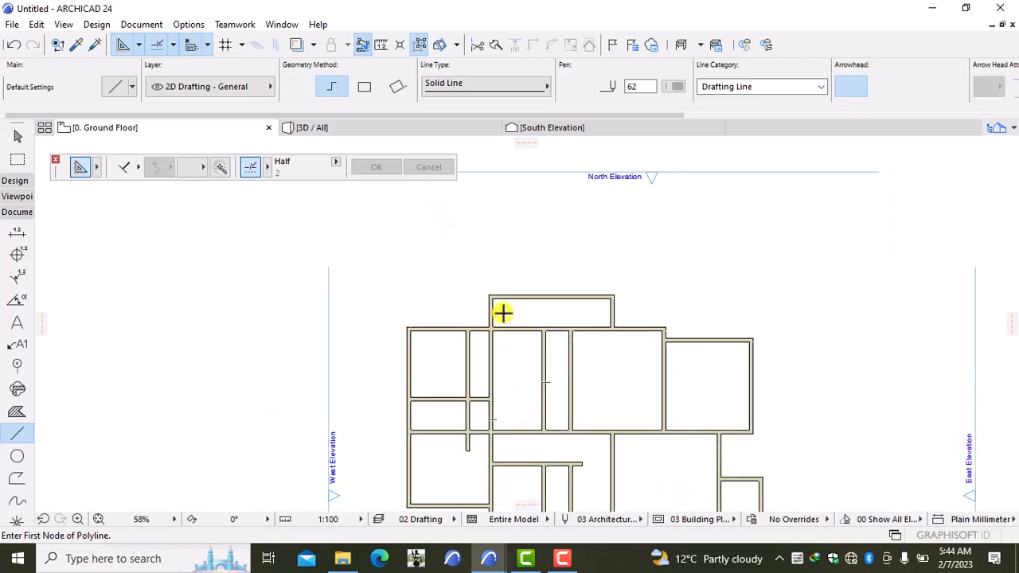
left_click(545, 380, "shift")
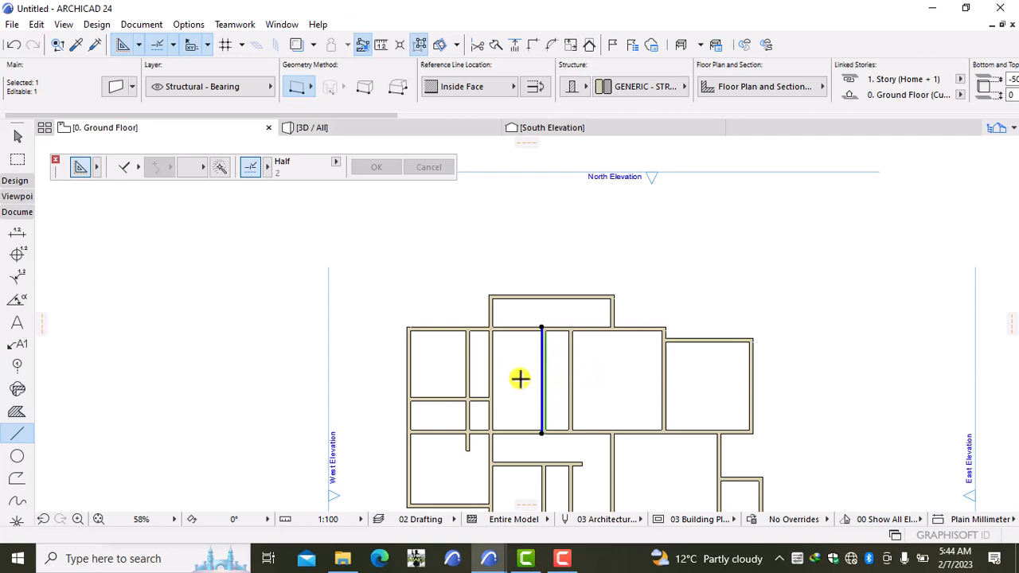
key("Escape")
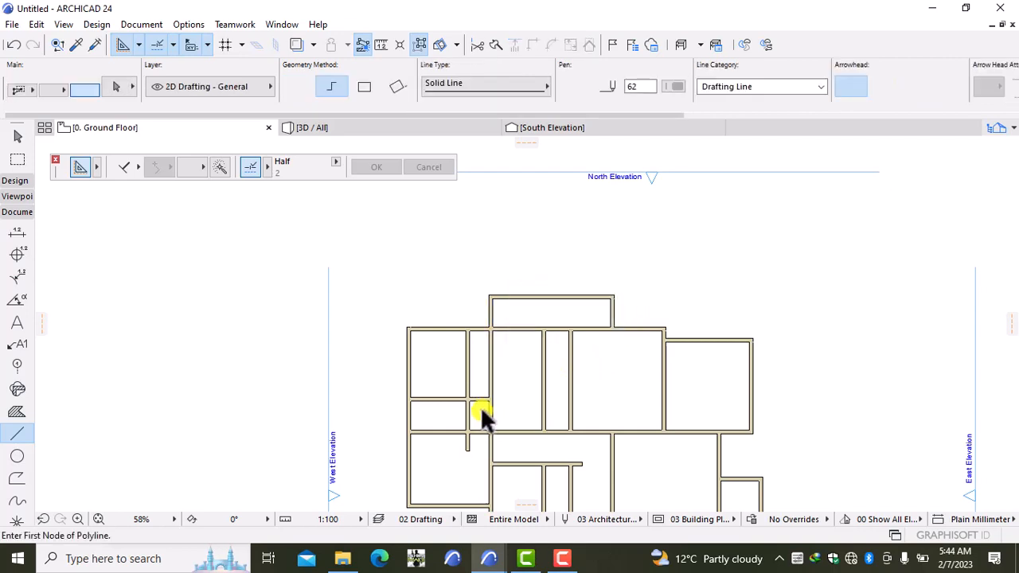
- Split the middle horizontal wall at the east face of the vertical wall with the short stub, keeping the eastern part selected
scroll(476, 446, "up", 5)
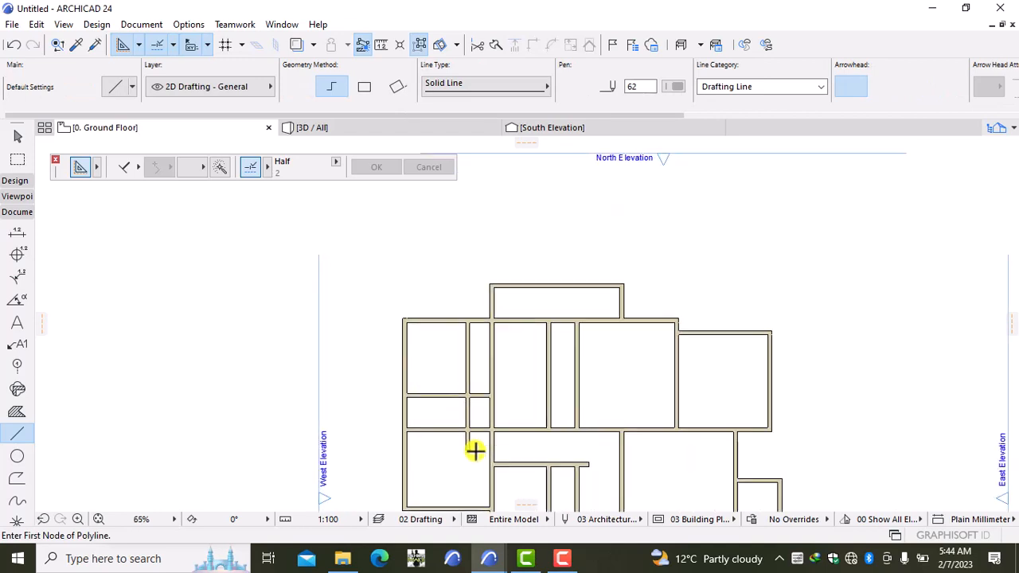
left_click(495, 410, "shift")
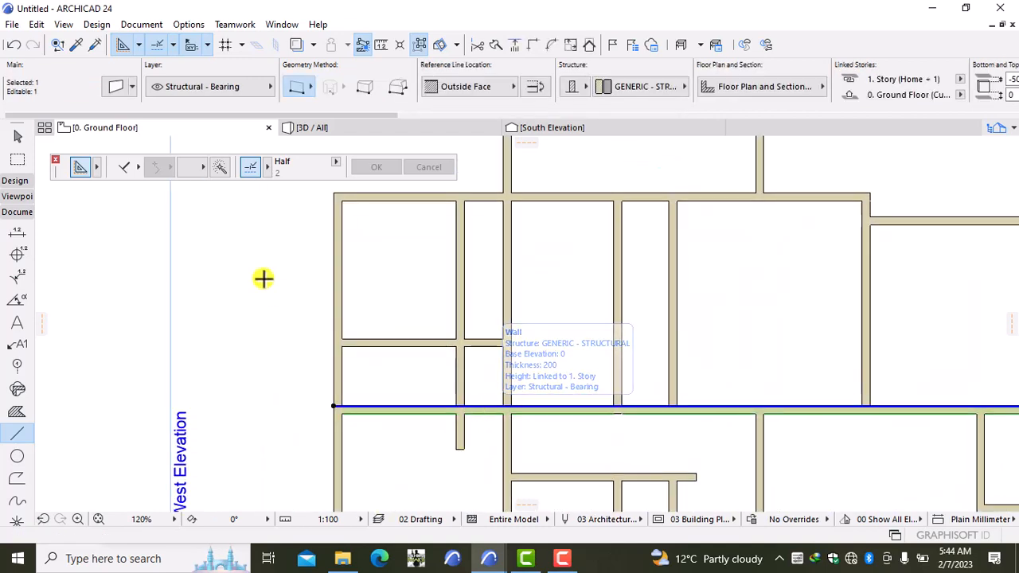
left_click(494, 45)
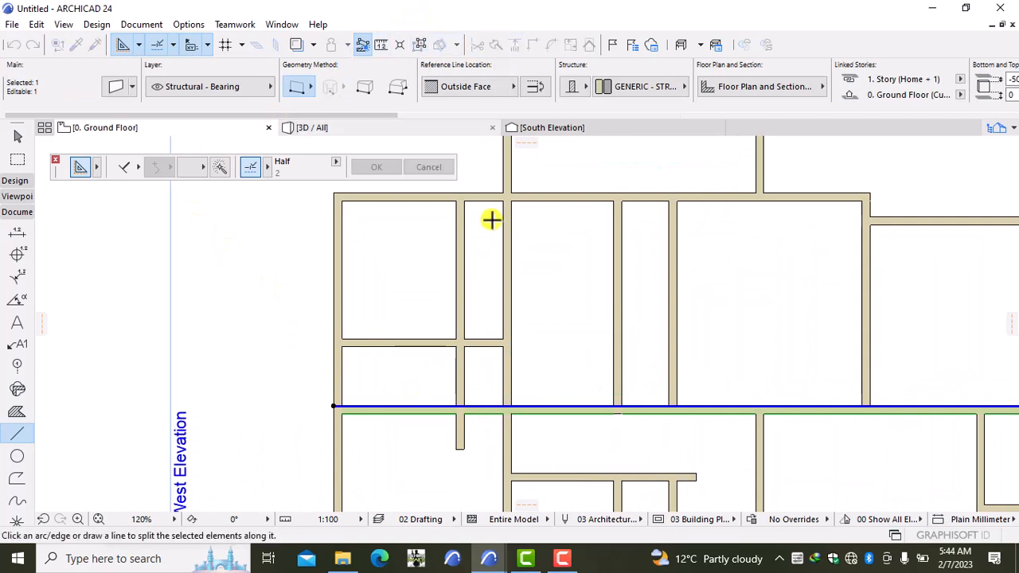
left_click(465, 417)
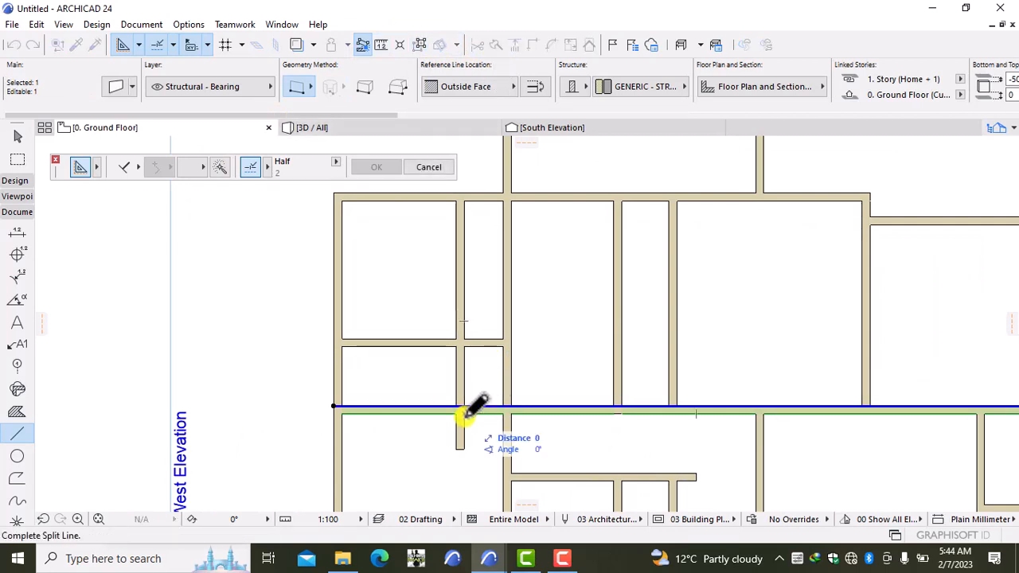
left_click(467, 401)
left_click(488, 394)
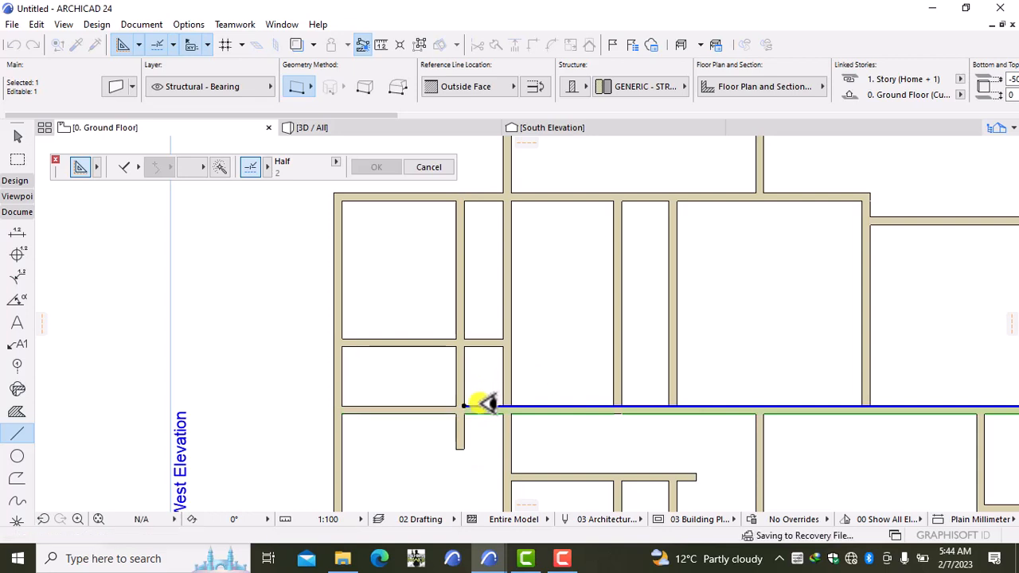
- Pull the west end of the middle horizontal wall's eastern part back to the west face of the next long vertical wall
left_click(467, 404)
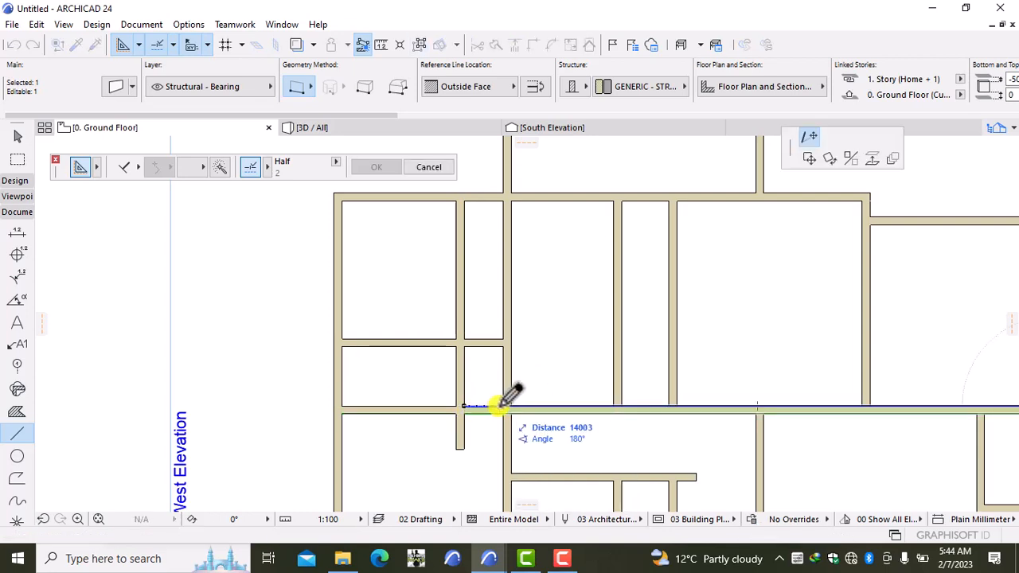
left_click(504, 406)
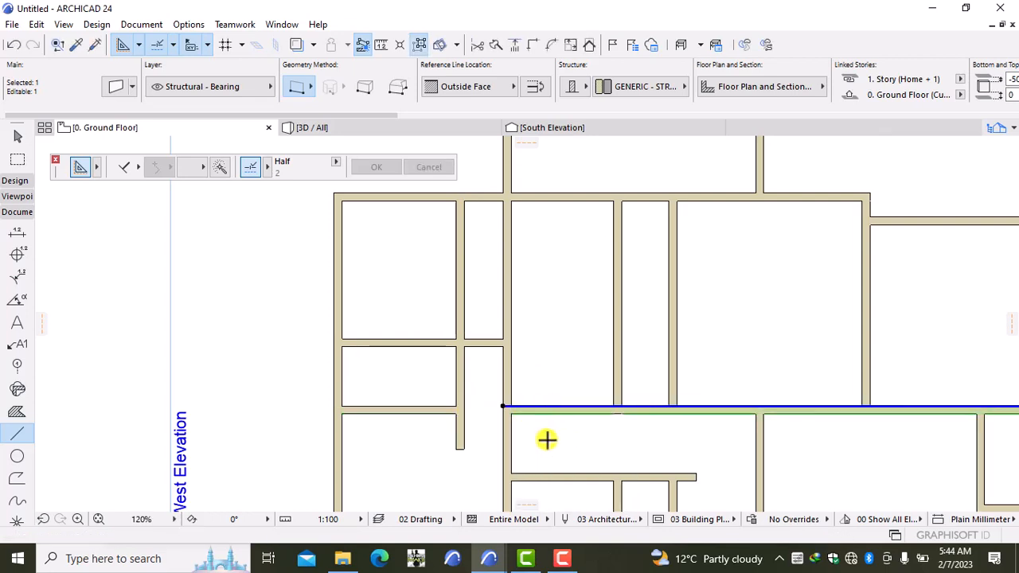
key("Escape")
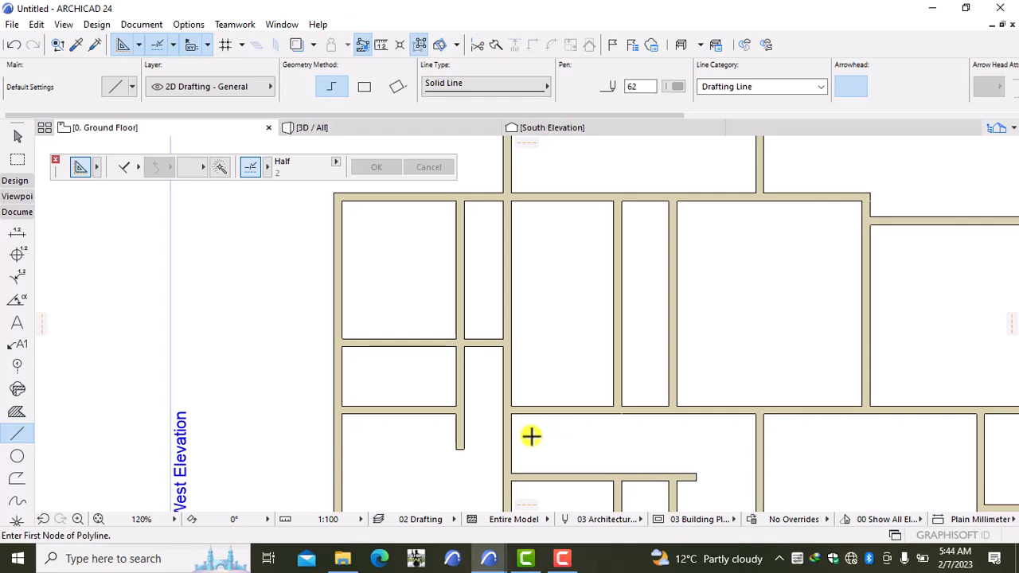
- Draw a 1200 long horizontal wall from the stub's south end east to the neighbouring long vertical wall
scroll(503, 440, "up", 2)
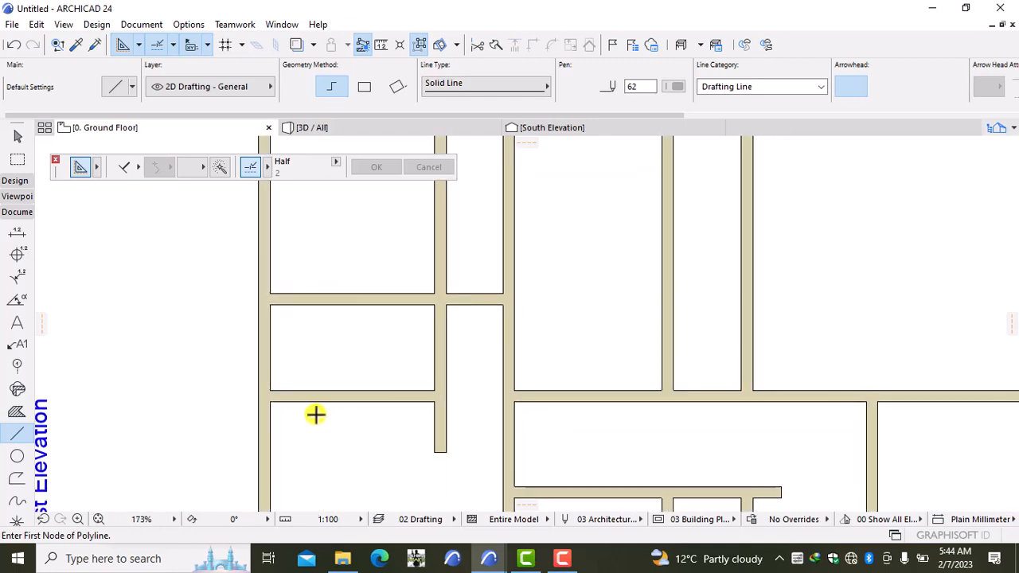
left_click(13, 180)
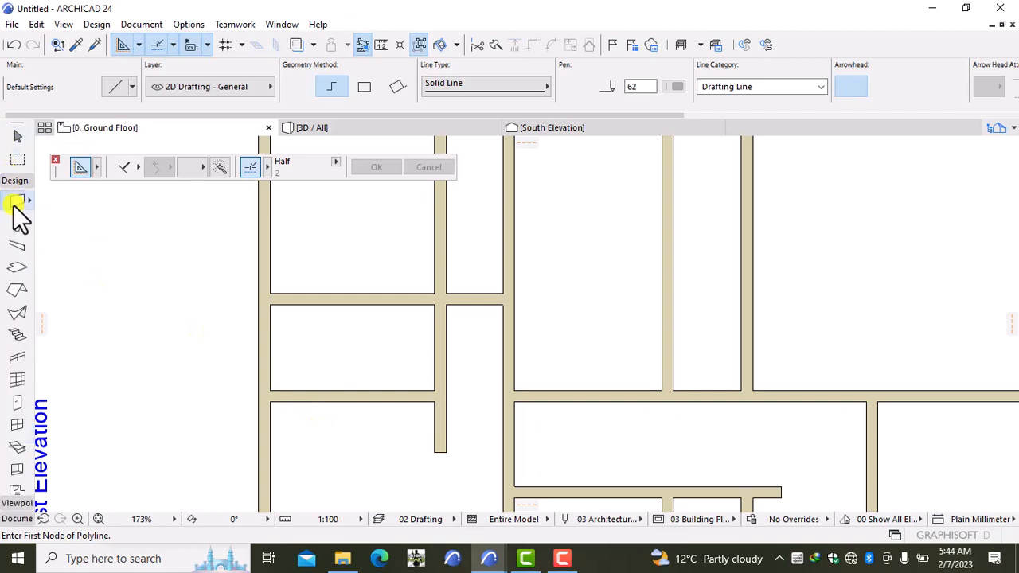
left_click(16, 203)
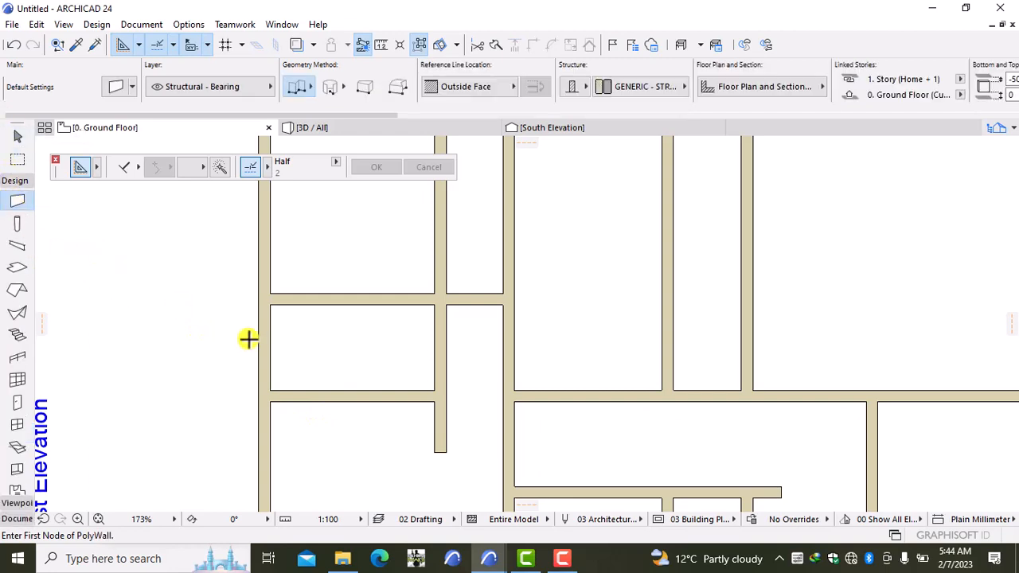
left_click(435, 449)
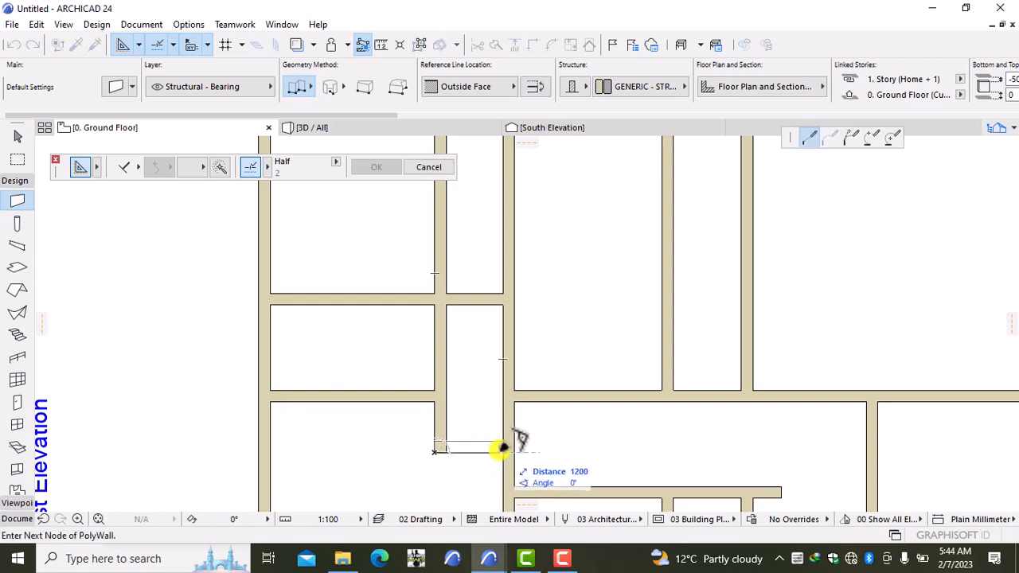
left_click(498, 448)
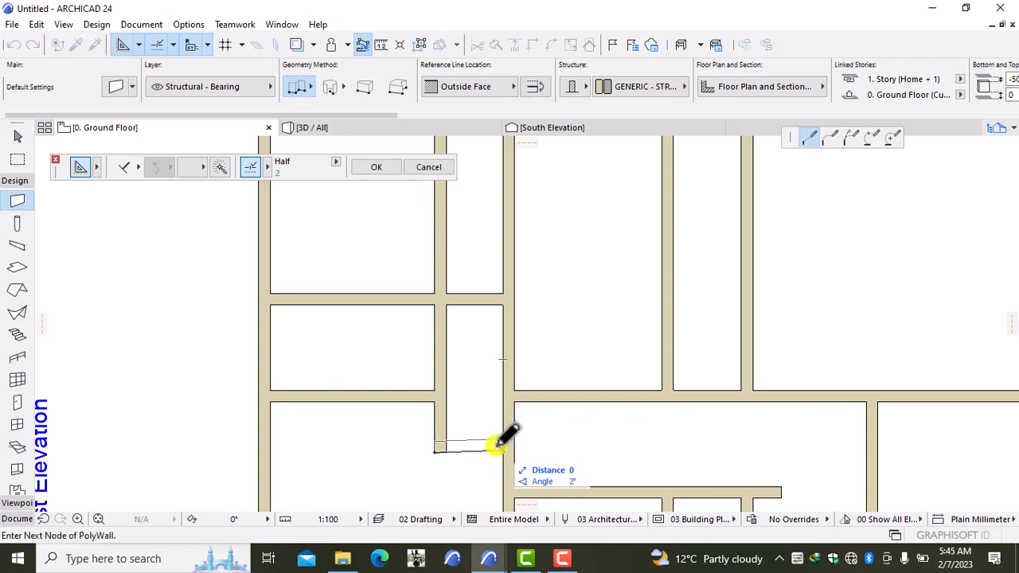
key("Escape")
left_click(435, 451)
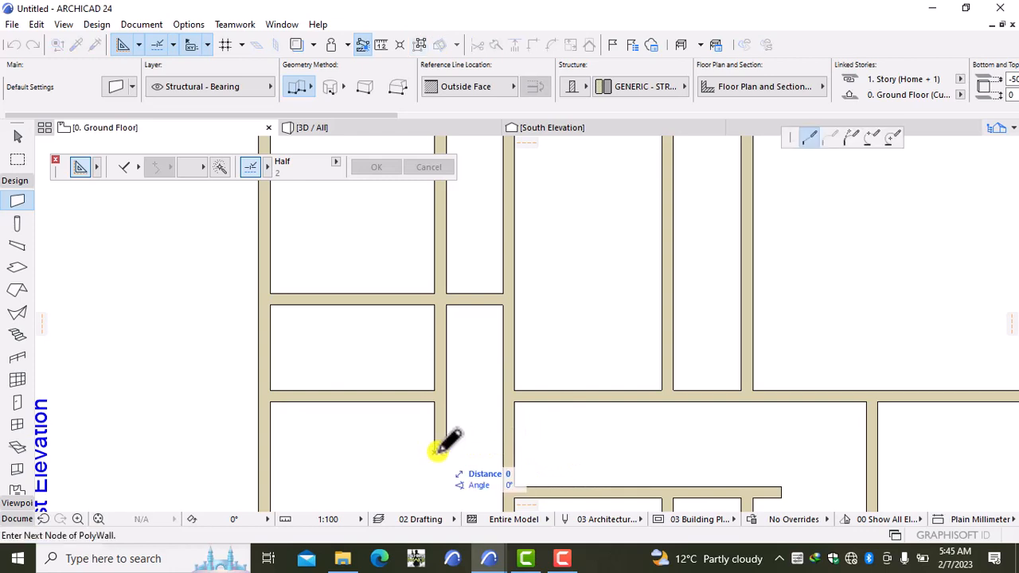
double_click(507, 451)
- Check the distance down from the middle horizontal wall's lower face with a temporary line, and delete the short connecting wall at the stub's end
scroll(561, 437, "down", 3)
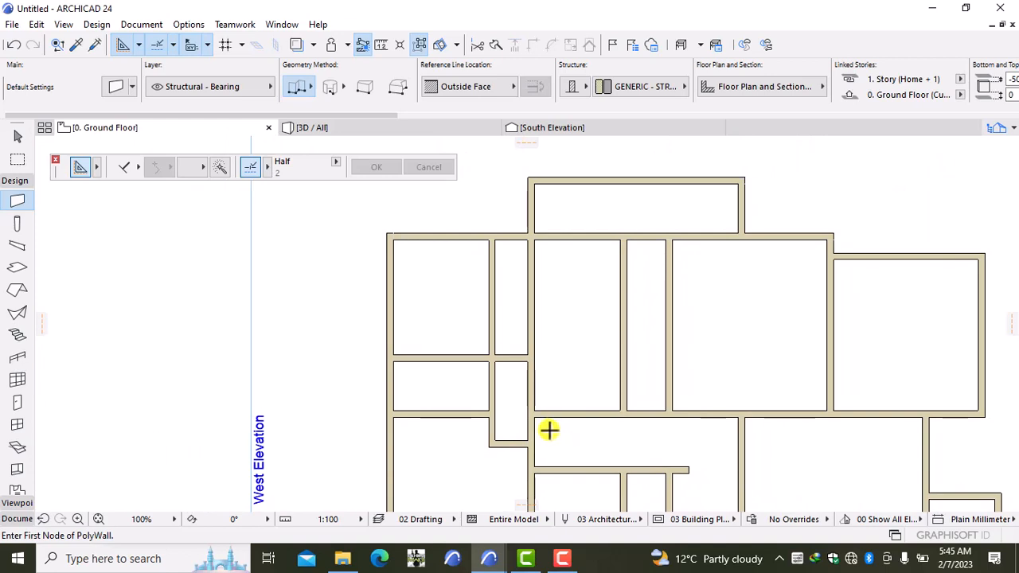
middle_click_drag(558, 445, 575, 320)
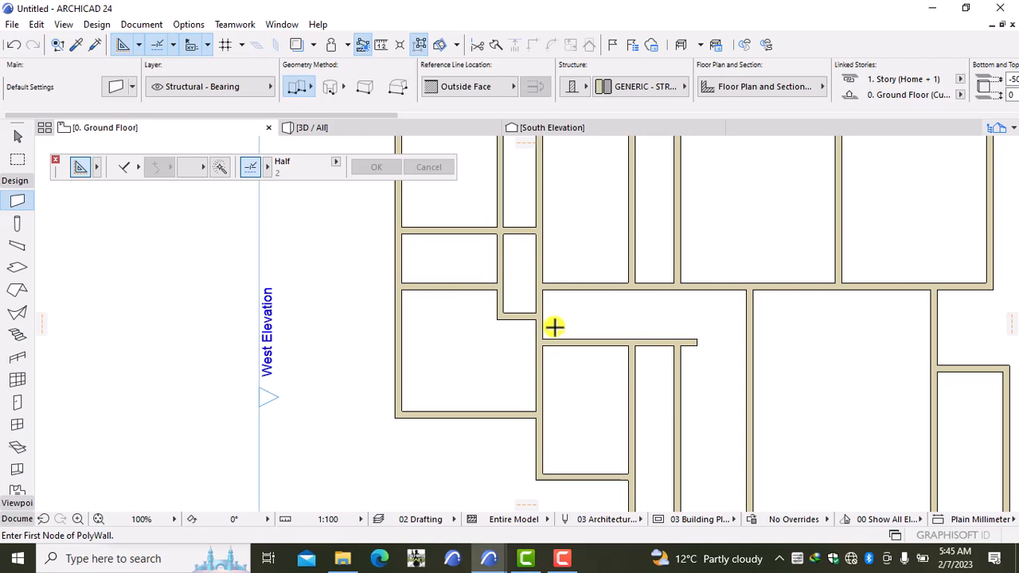
scroll(525, 312, "up", 5)
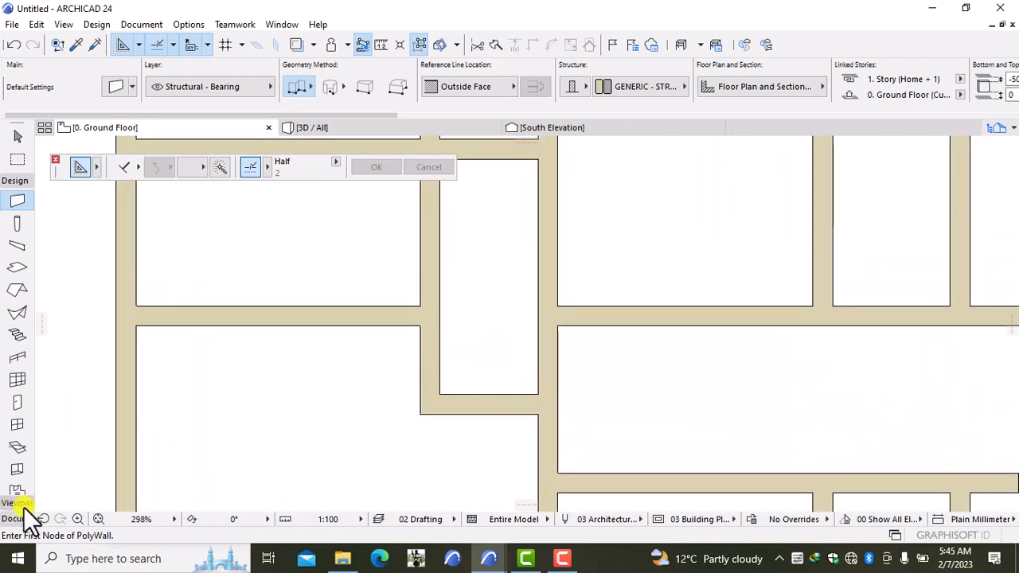
left_click(13, 518)
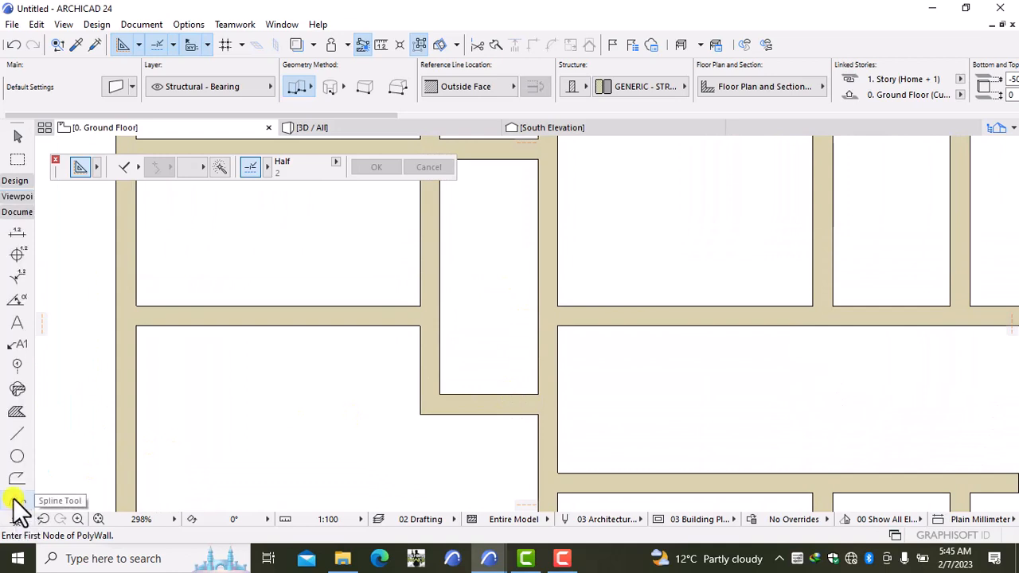
left_click(15, 436)
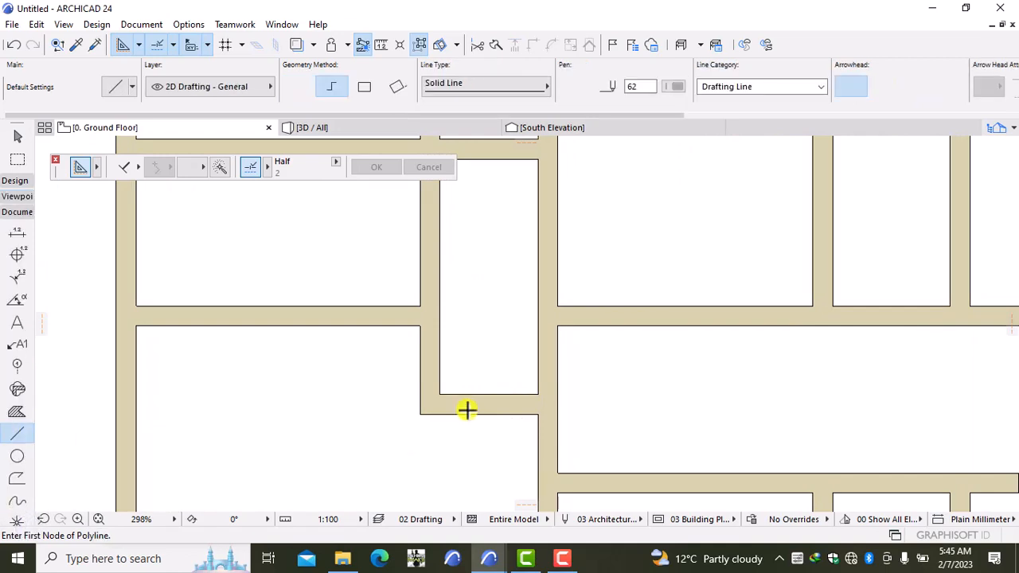
left_click(558, 327)
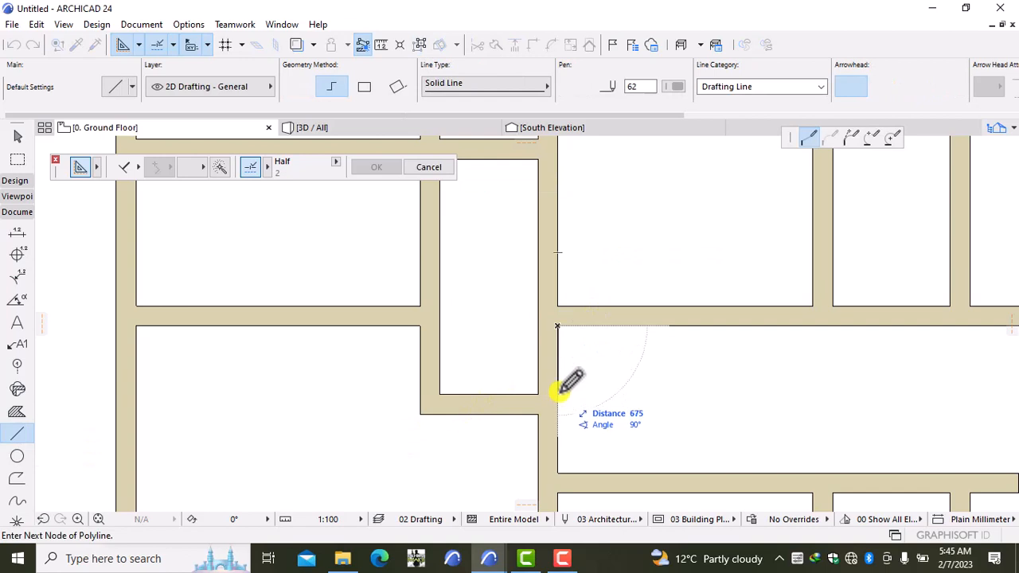
key("Escape")
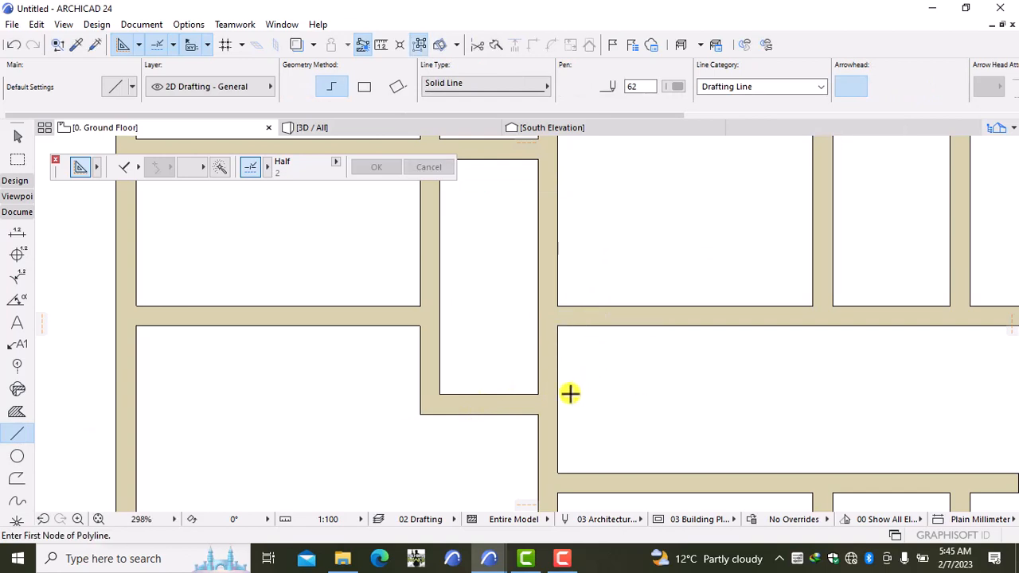
key("Escape")
left_click(457, 401)
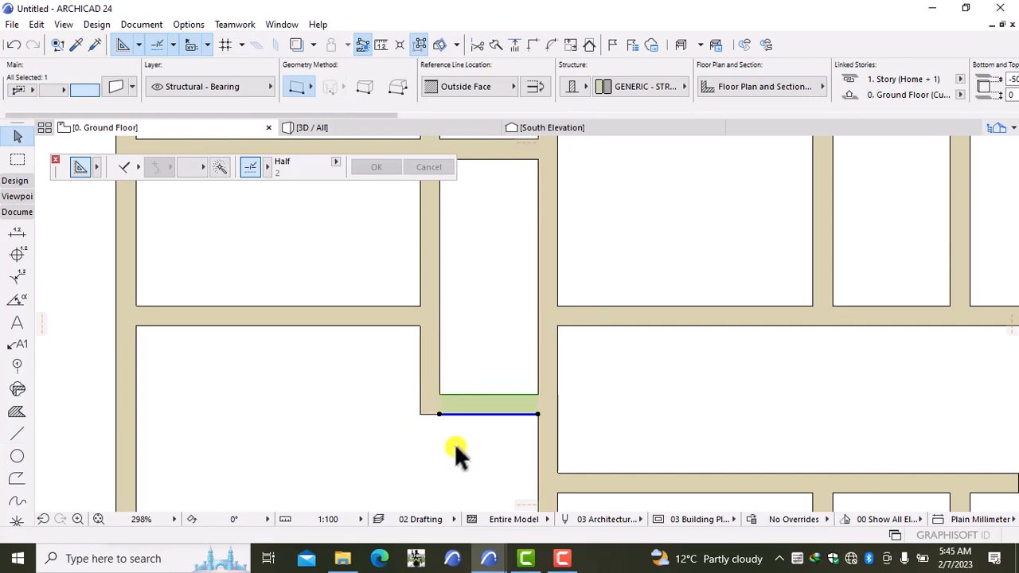
key("Delete")
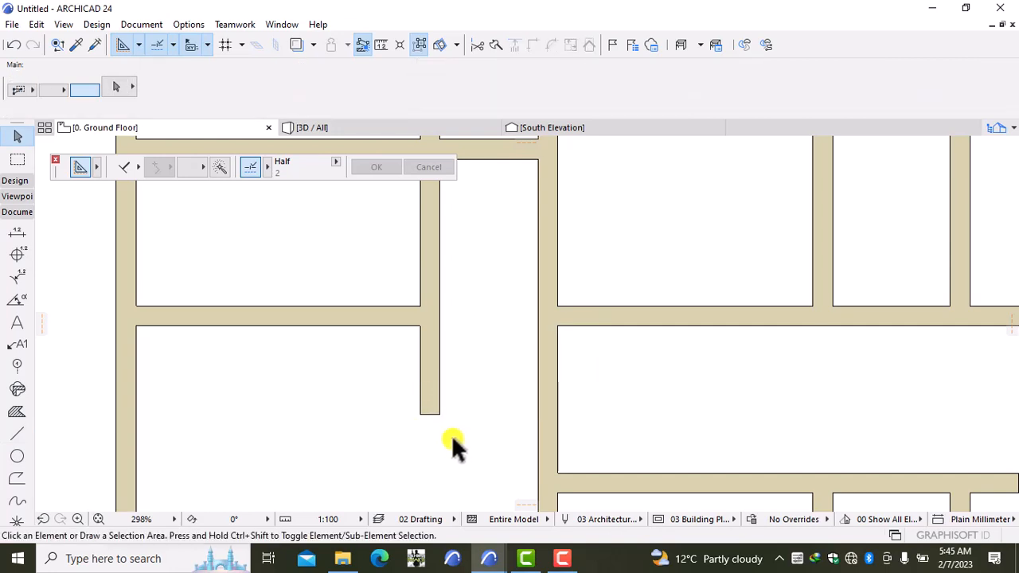
- Stretch the south end of the vertical stub wall downwards to a total wall length of 7000
left_click(426, 404)
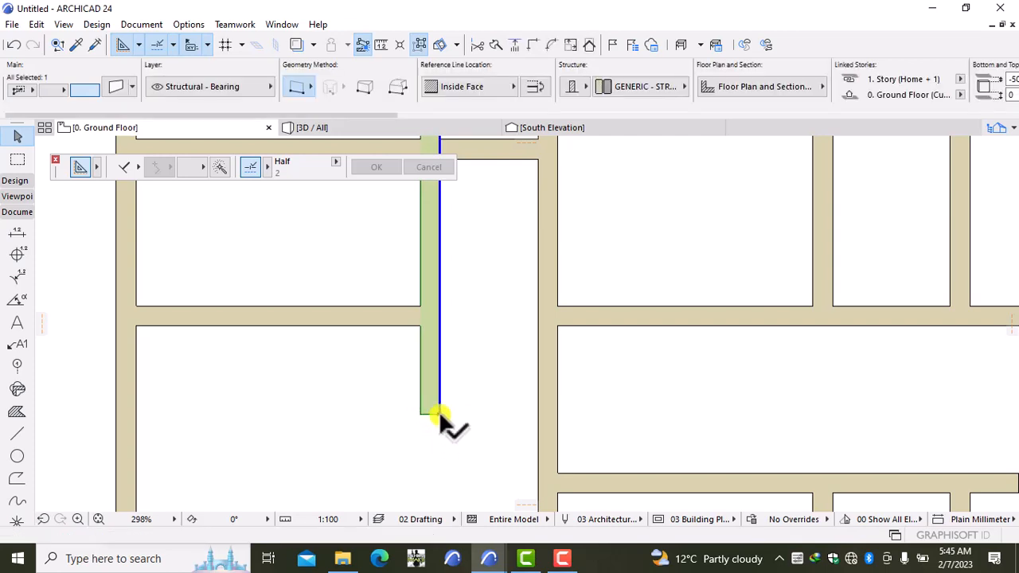
left_click(439, 411)
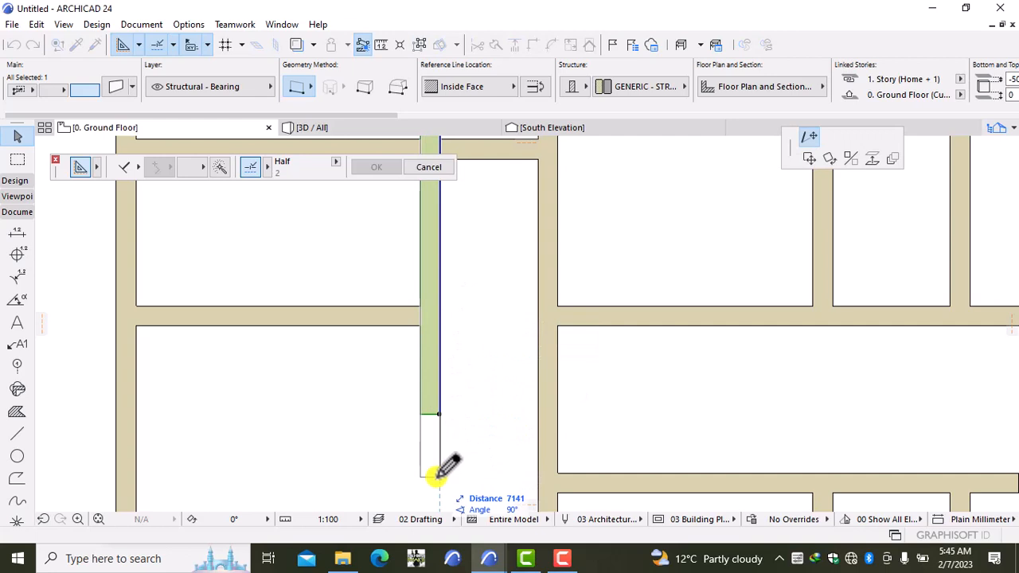
middle_click_drag(438, 473, 439, 325)
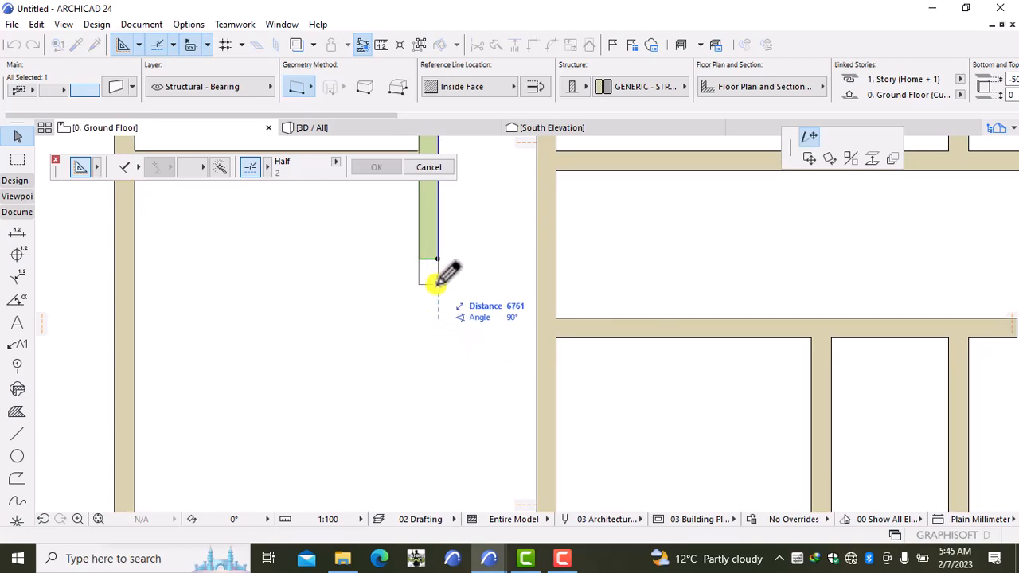
key("Tab")
type("7")
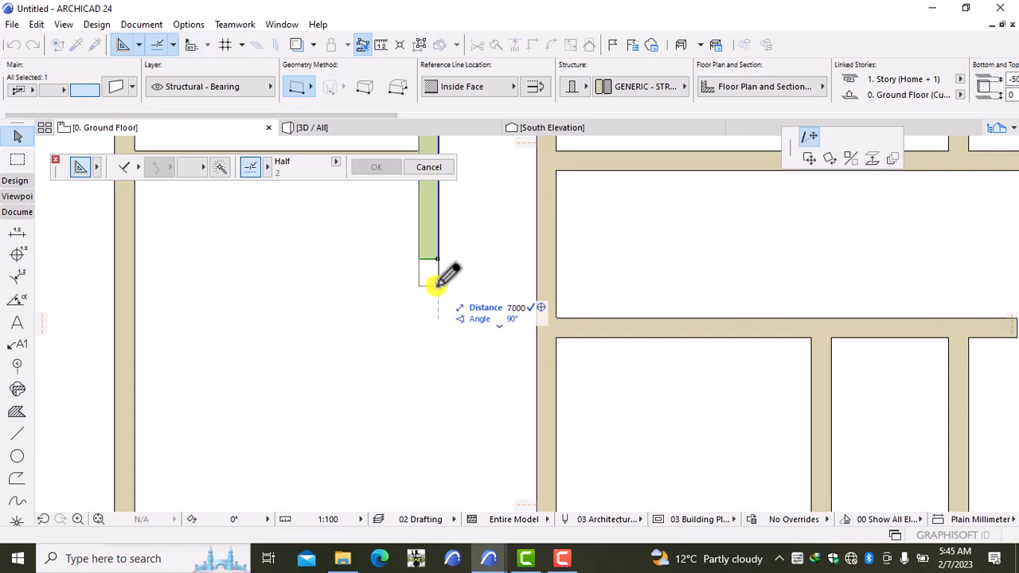
type("000")
key("Return")
left_click(462, 337)
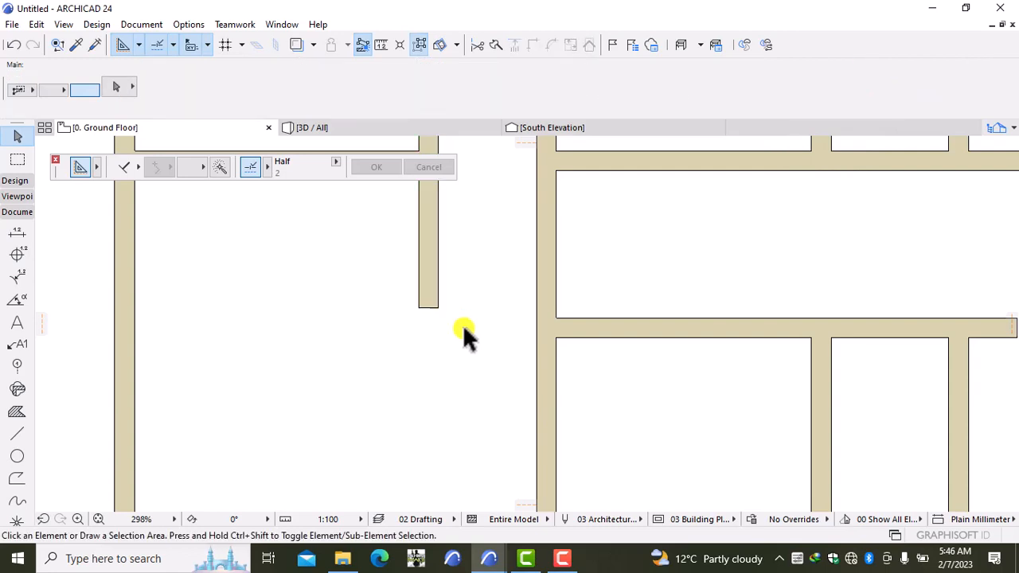
- Draw a horizontal wall from the lengthened stub's outer south corner east to the neighbouring long vertical wall's west face
left_click(26, 188)
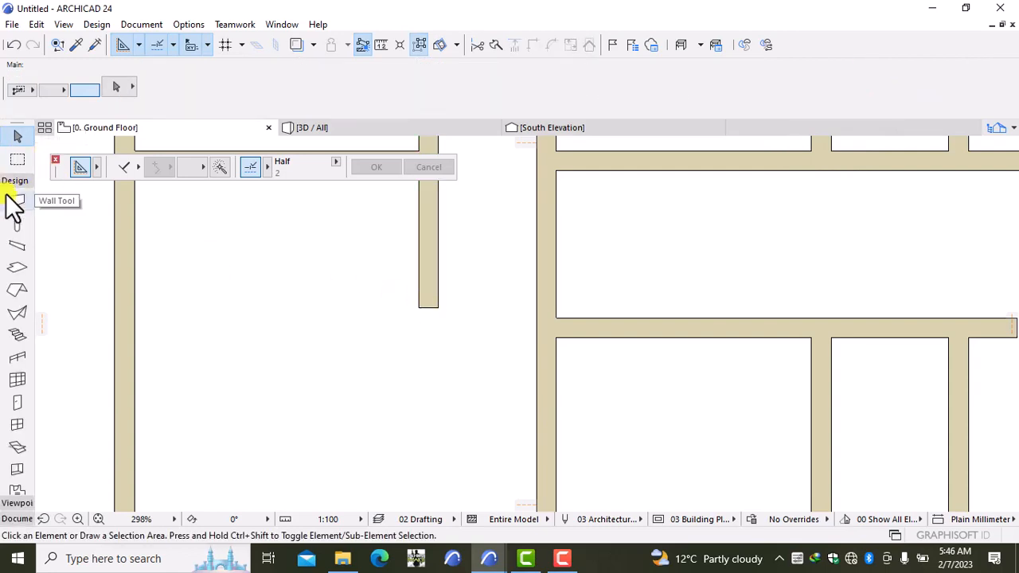
left_click(12, 201)
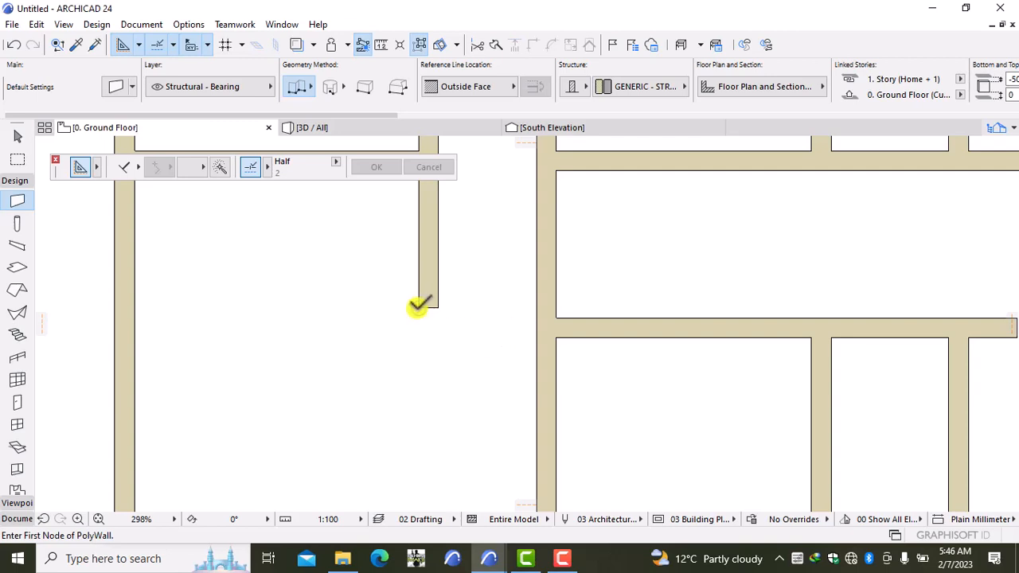
left_click(419, 307)
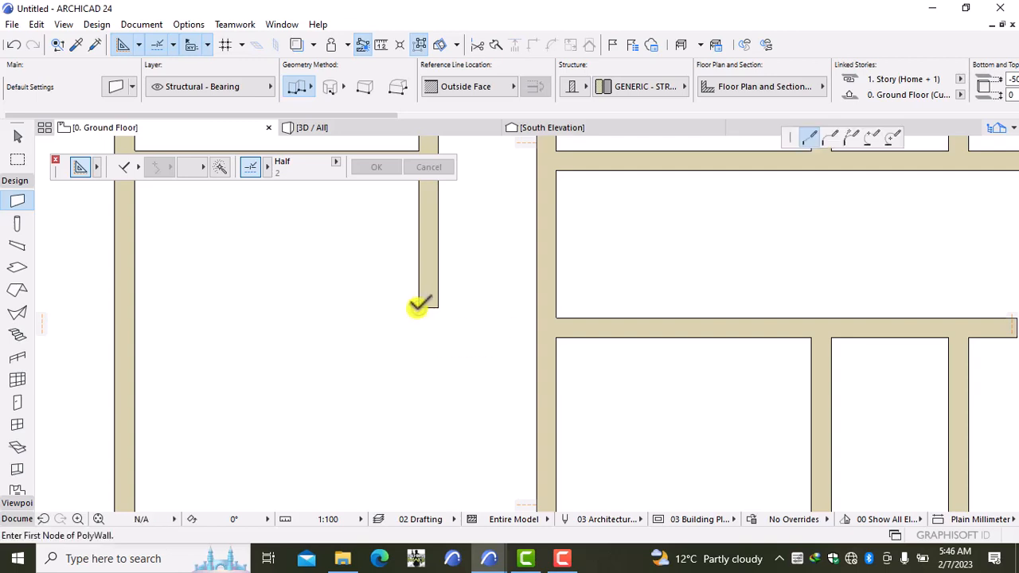
left_click(538, 307)
left_click(537, 306)
scroll(499, 323, "down", 2)
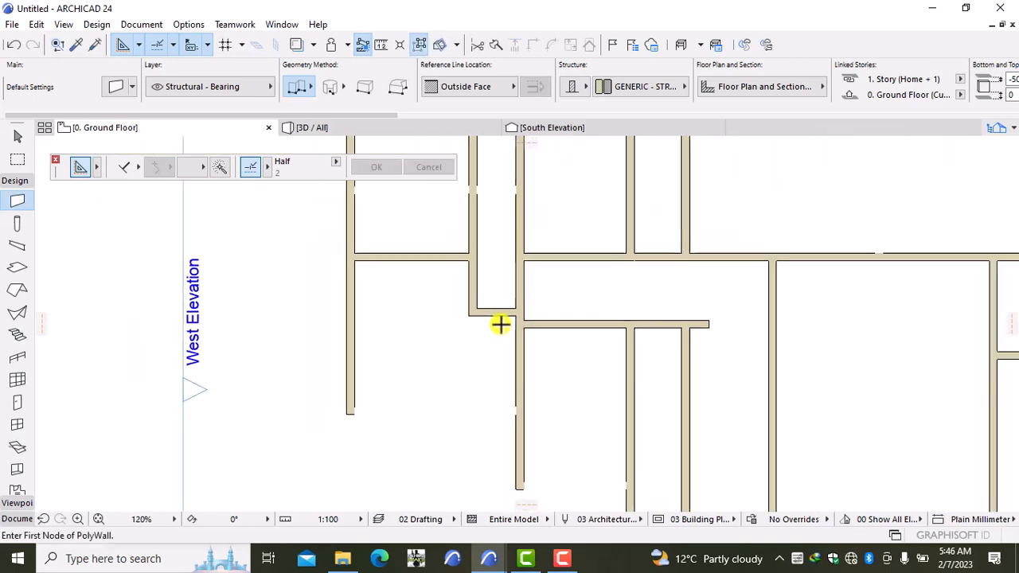
middle_click_drag(493, 334, 496, 344)
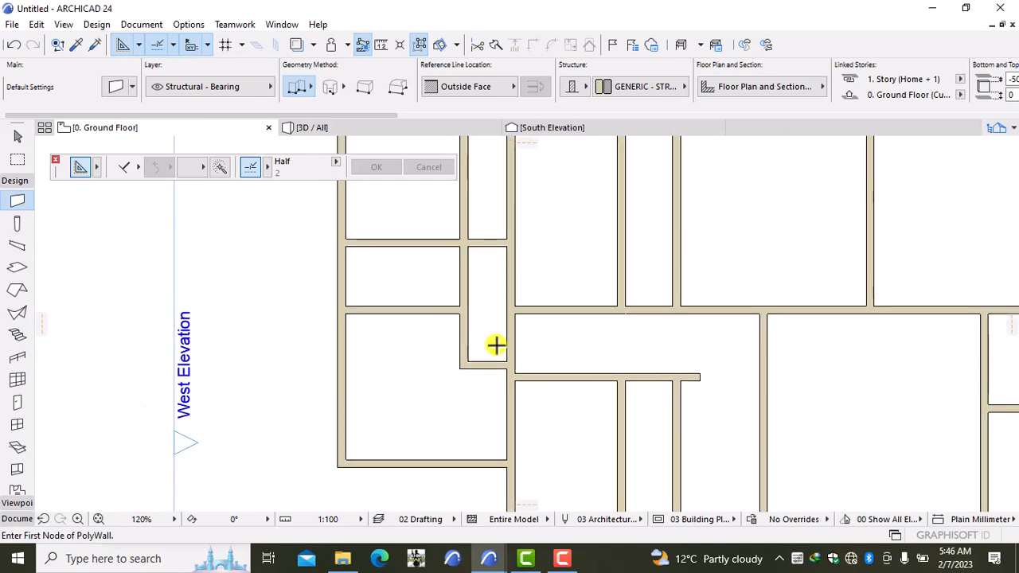
scroll(496, 344, "up", 2)
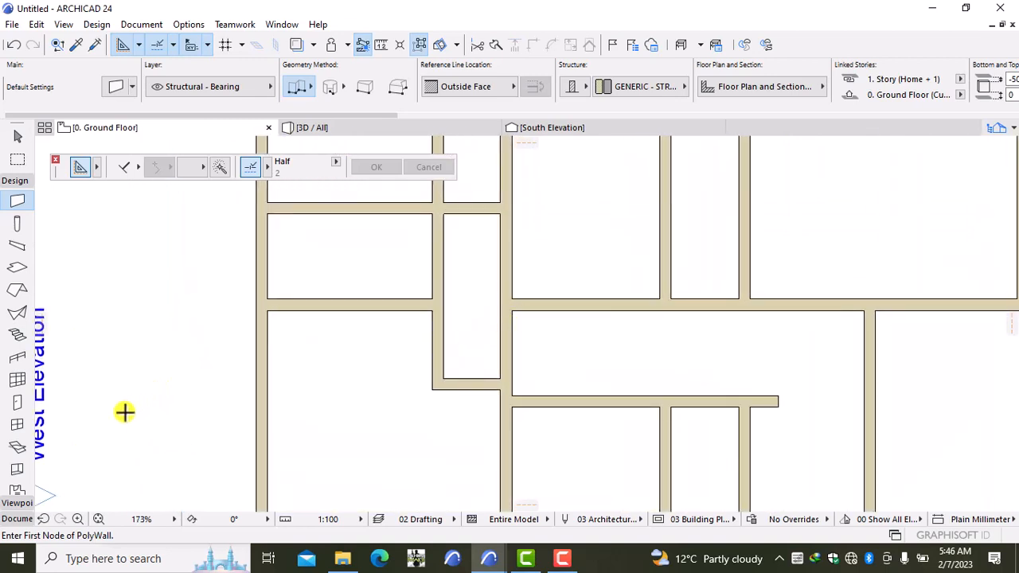
left_click(16, 518)
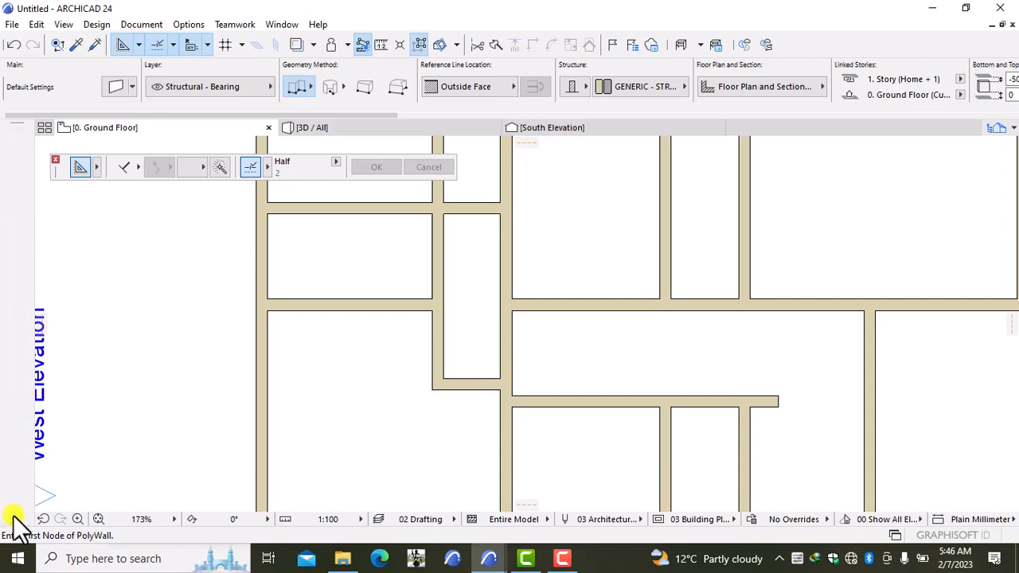
left_click(9, 436)
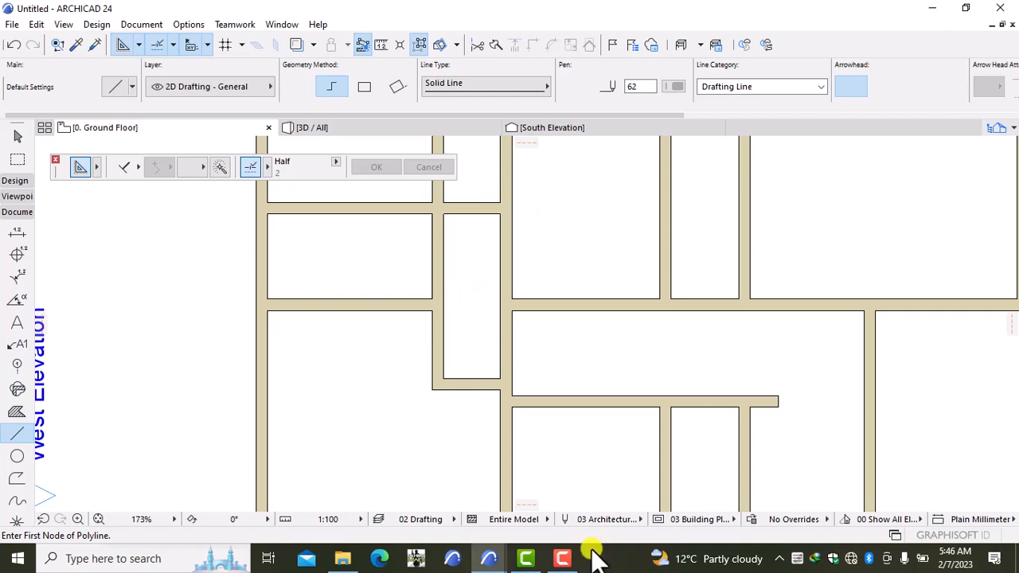
left_click(511, 311)
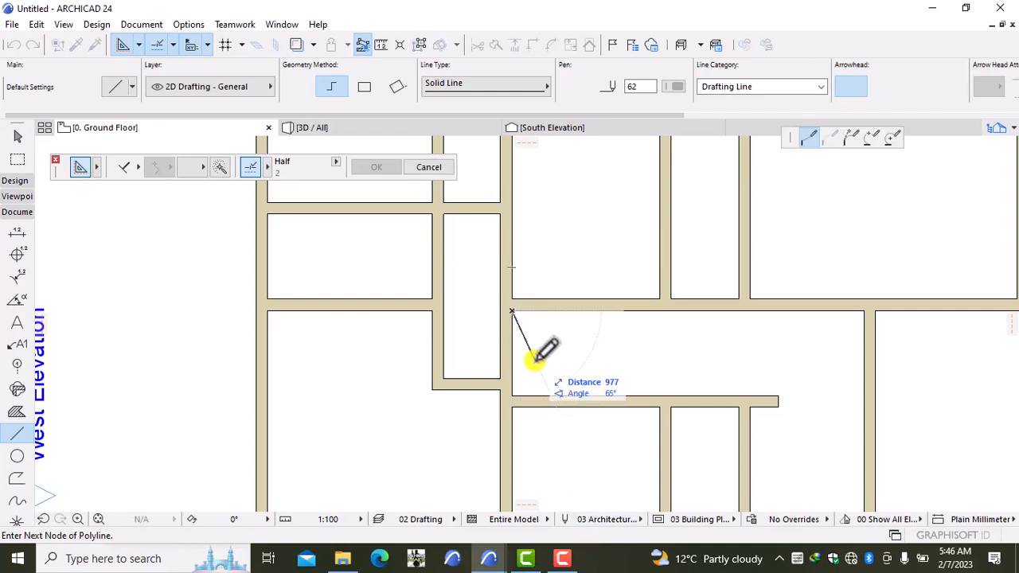
key("Escape")
key("Escape")
- Shorten the horizontal corridor wall by moving its west end east to the second vertical wall, leaving only the short stub
scroll(585, 386, "down", 3)
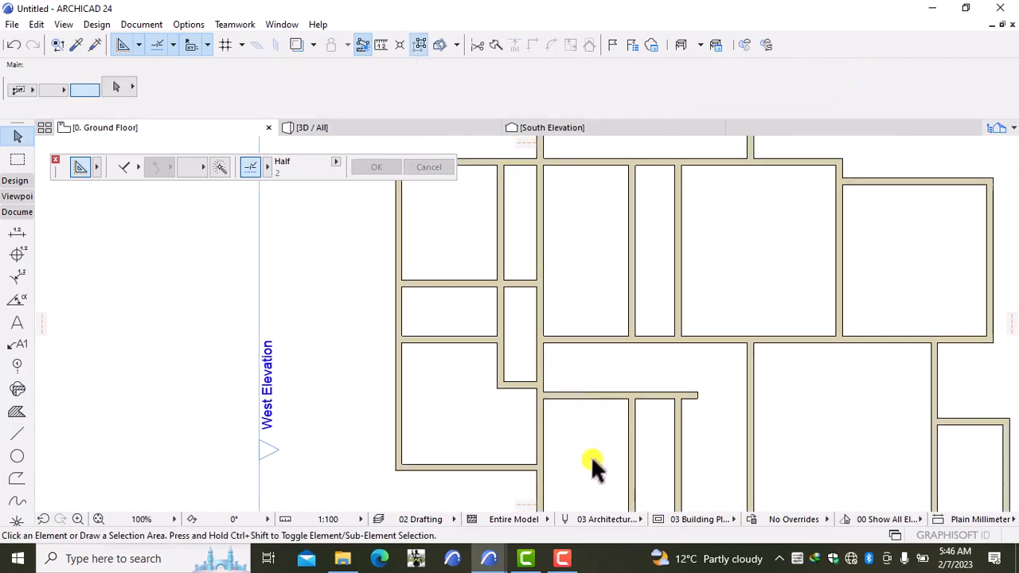
middle_click_drag(591, 466, 580, 358)
left_click(530, 296)
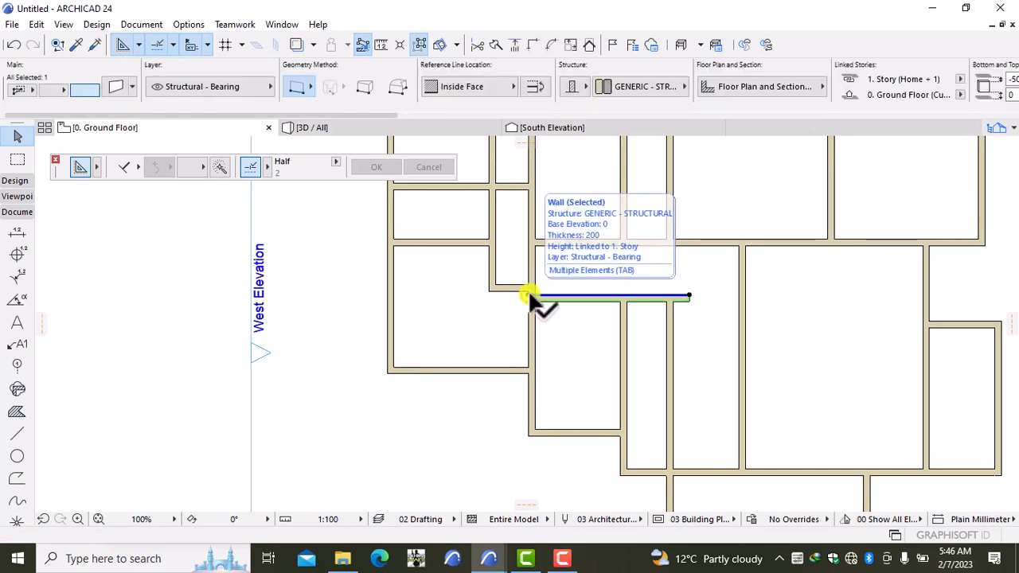
left_click(530, 295)
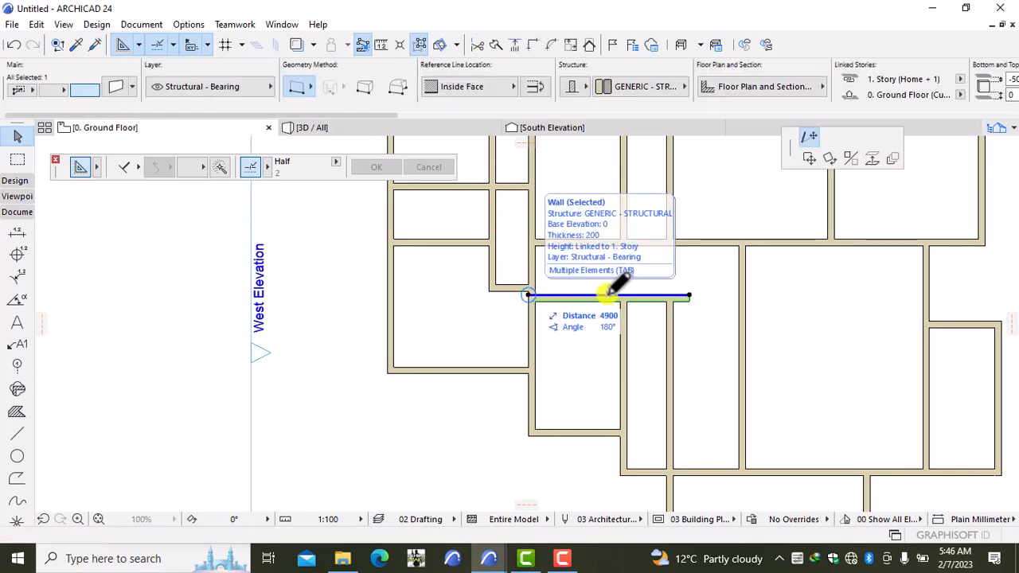
left_click(664, 295)
left_click(706, 332)
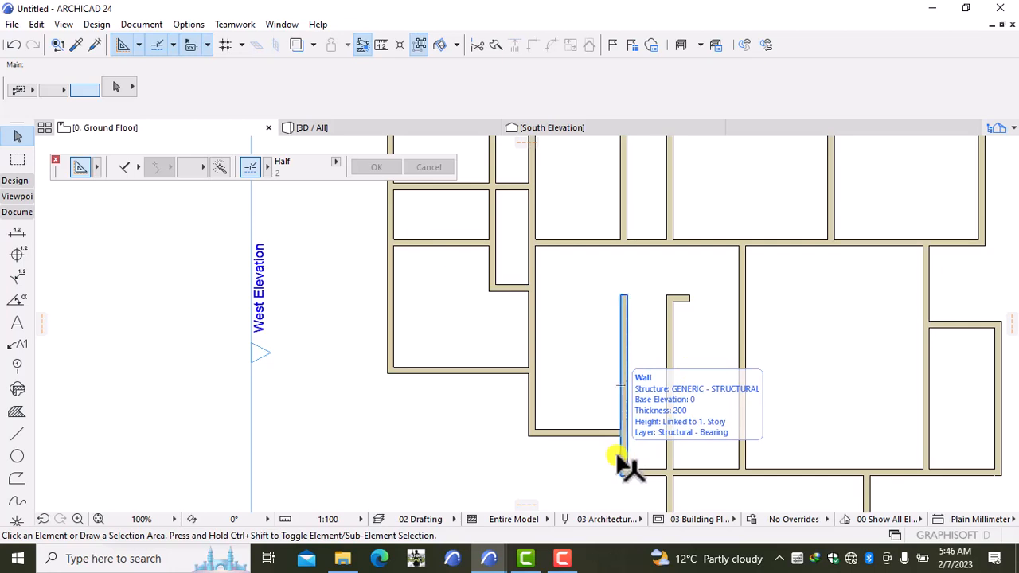
- Draw a horizontal wall between the two parallel vertical walls, starting 2800 below the stub's inner corner and running west
scroll(695, 409, "up", 2)
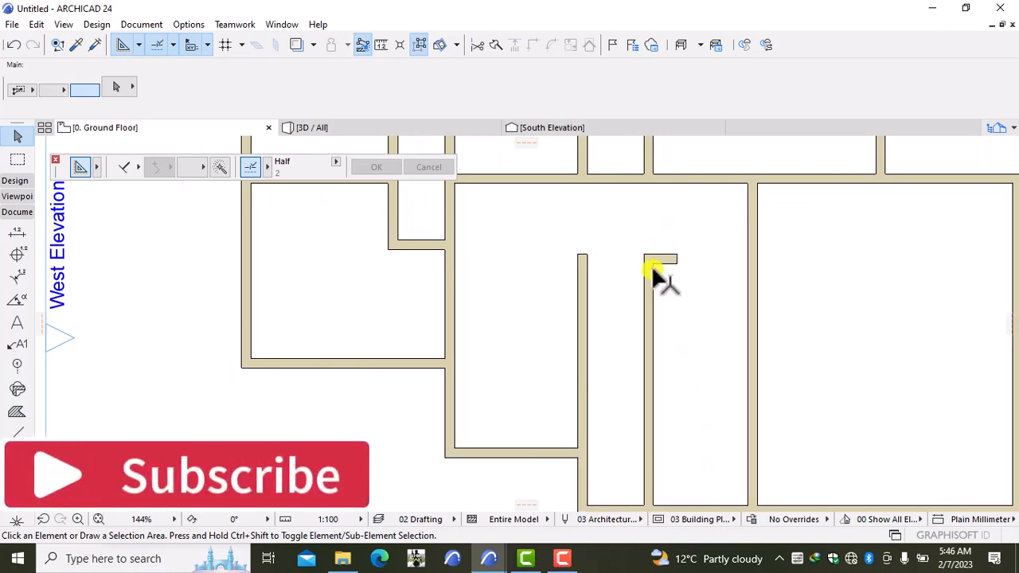
left_click(14, 181)
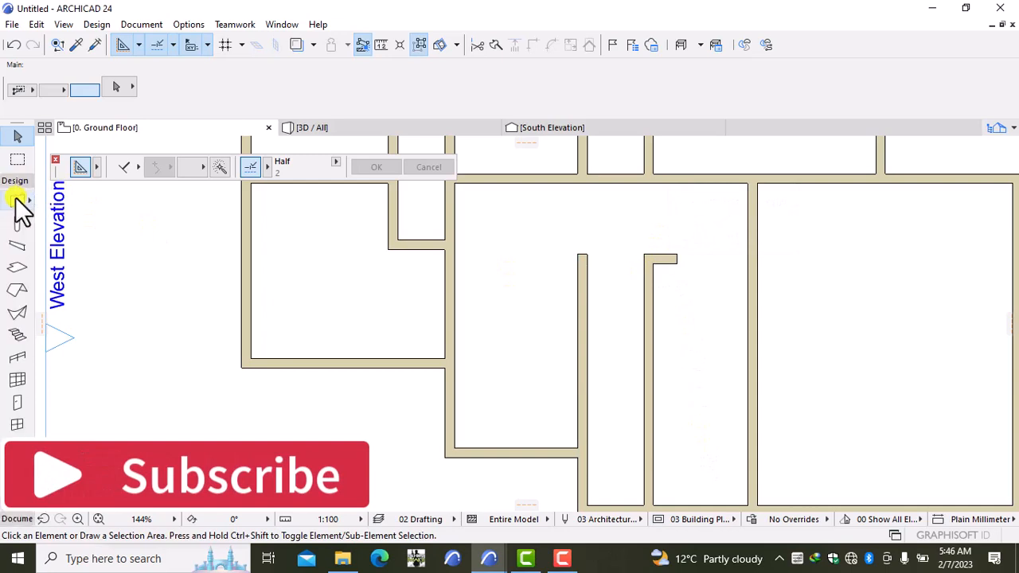
left_click(16, 199)
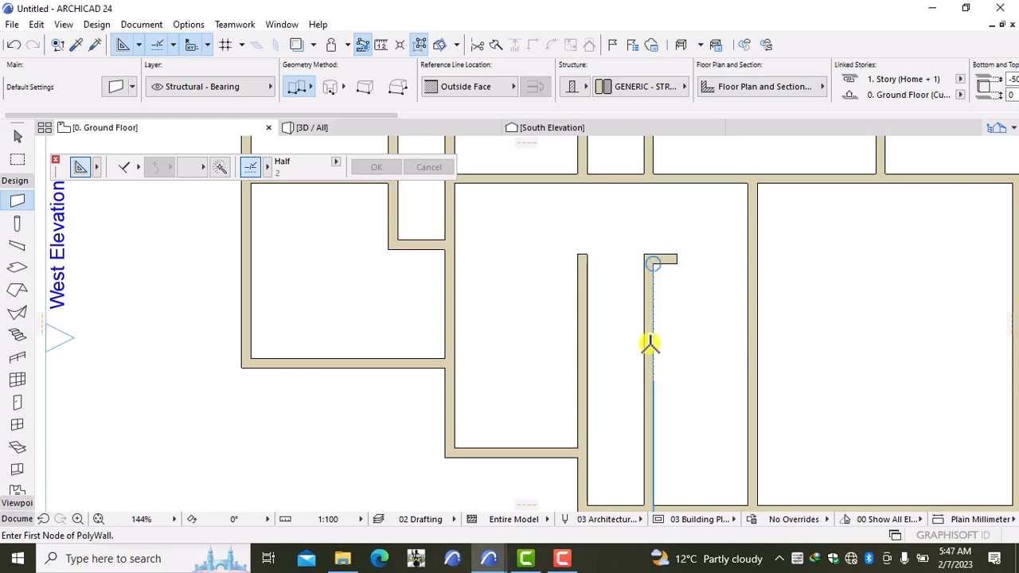
type("1")
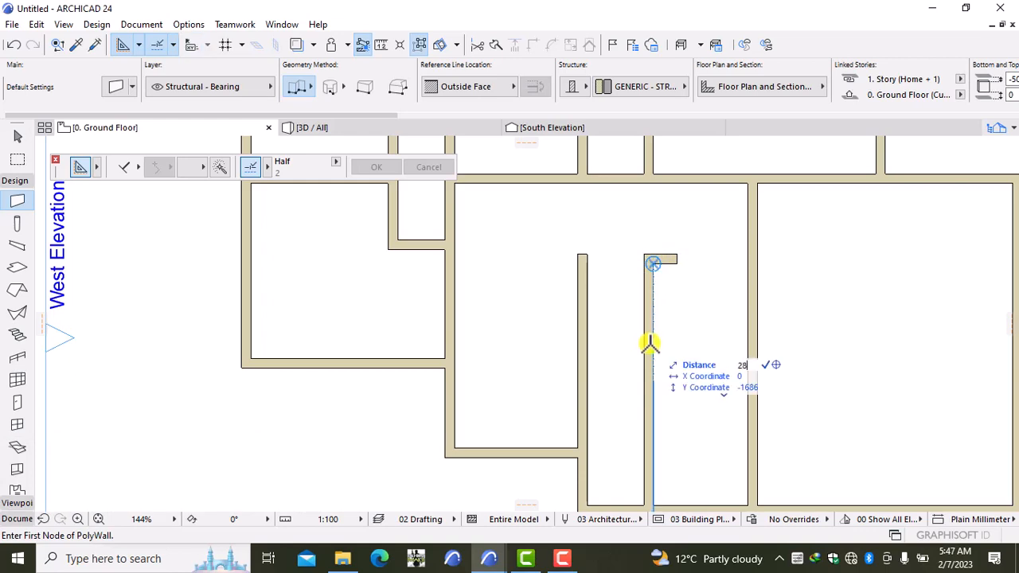
key("Return")
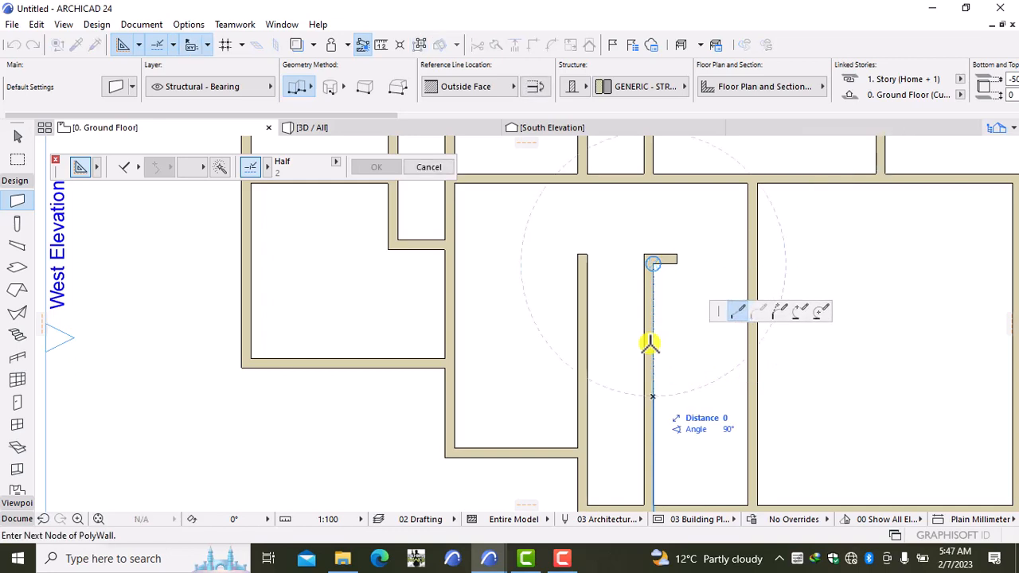
double_click(586, 395)
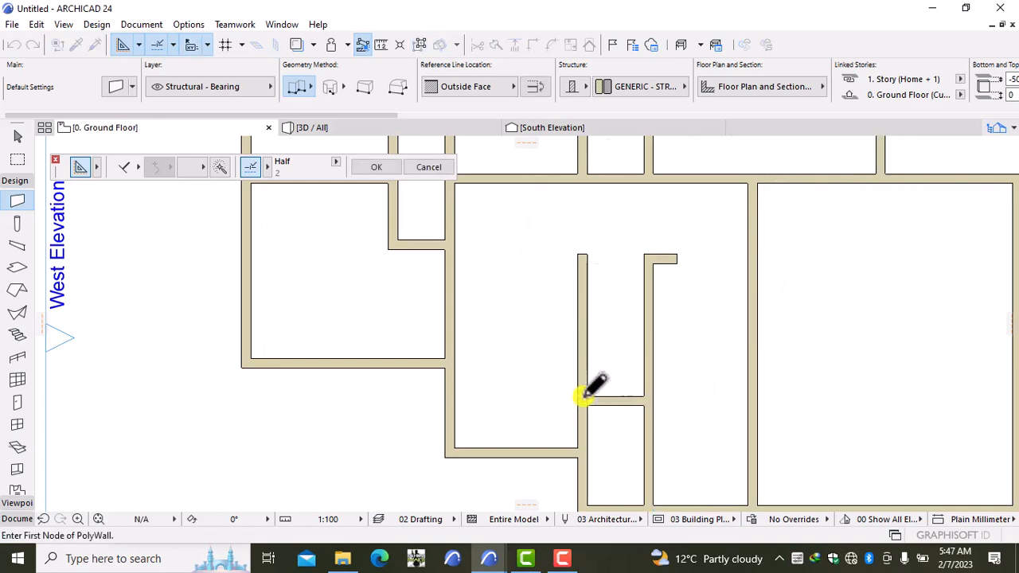
- Examine the ground floor wall layout, from the southern rooms up to the northern rooms
scroll(672, 454, "down", 2)
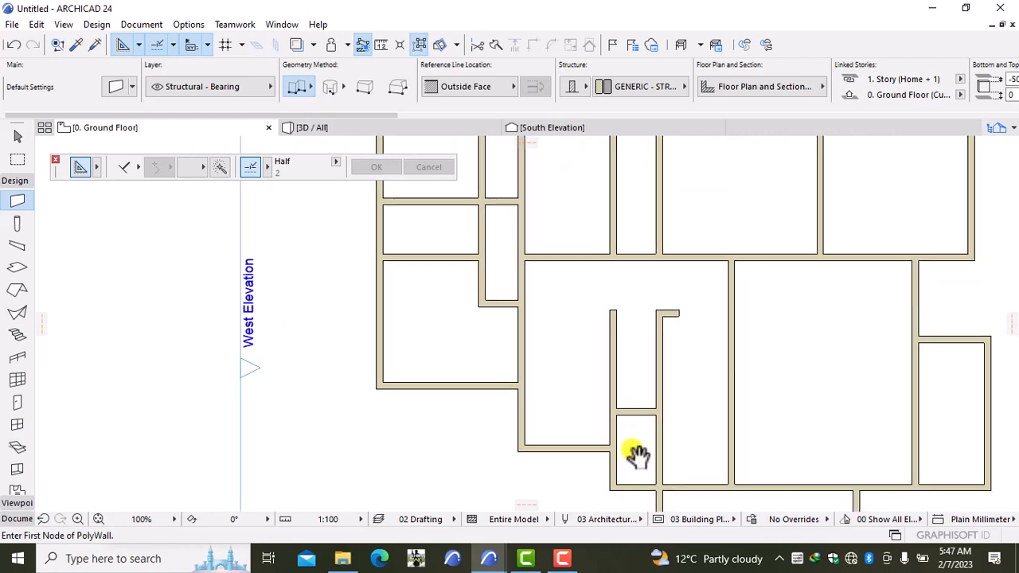
middle_click_drag(639, 454, 619, 371)
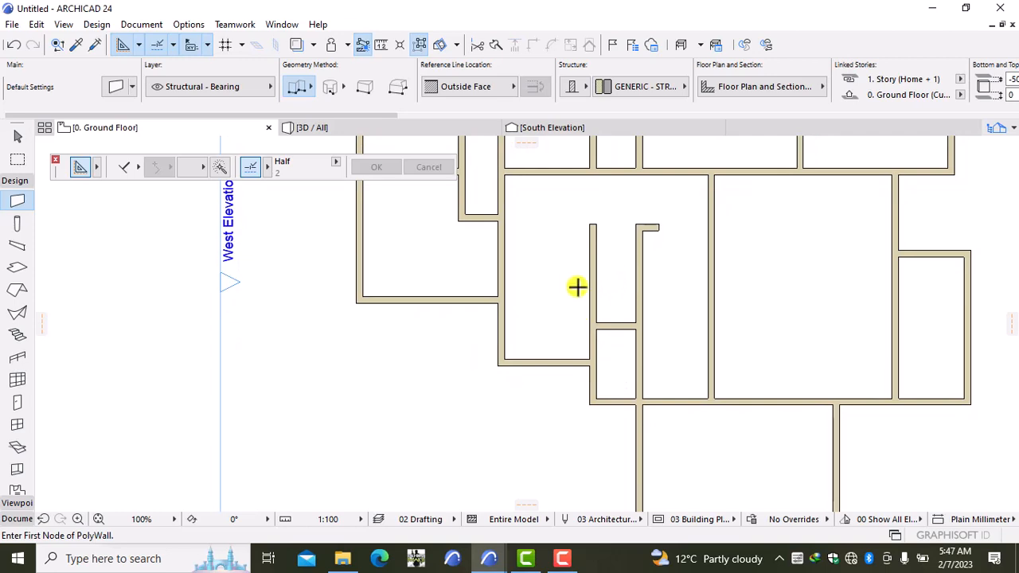
scroll(529, 237, "down", 3)
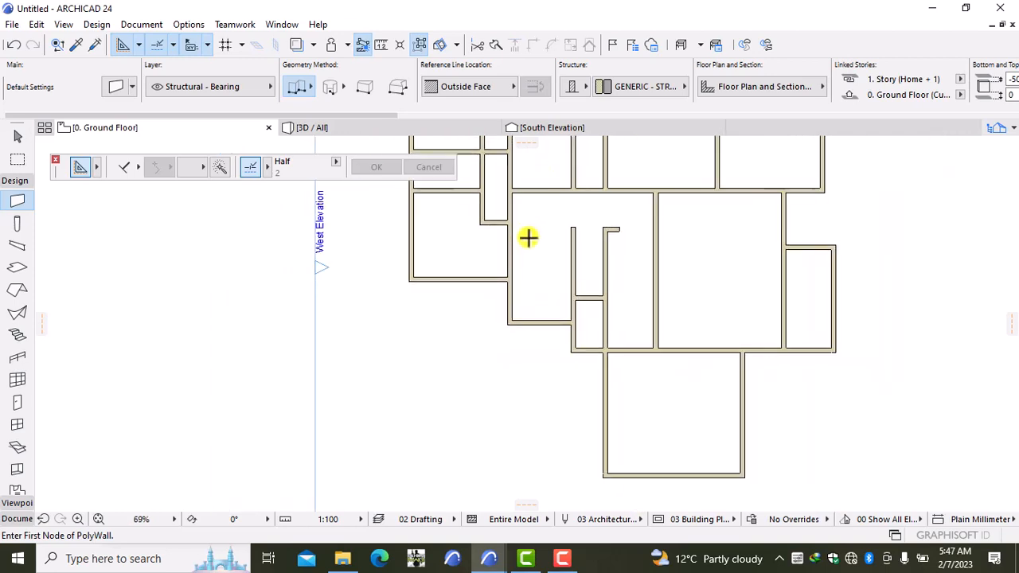
mouse_move(528, 237)
middle_mouse_down()
mouse_move(518, 273)
mouse_move(466, 284)
mouse_move(449, 275)
middle_mouse_up()
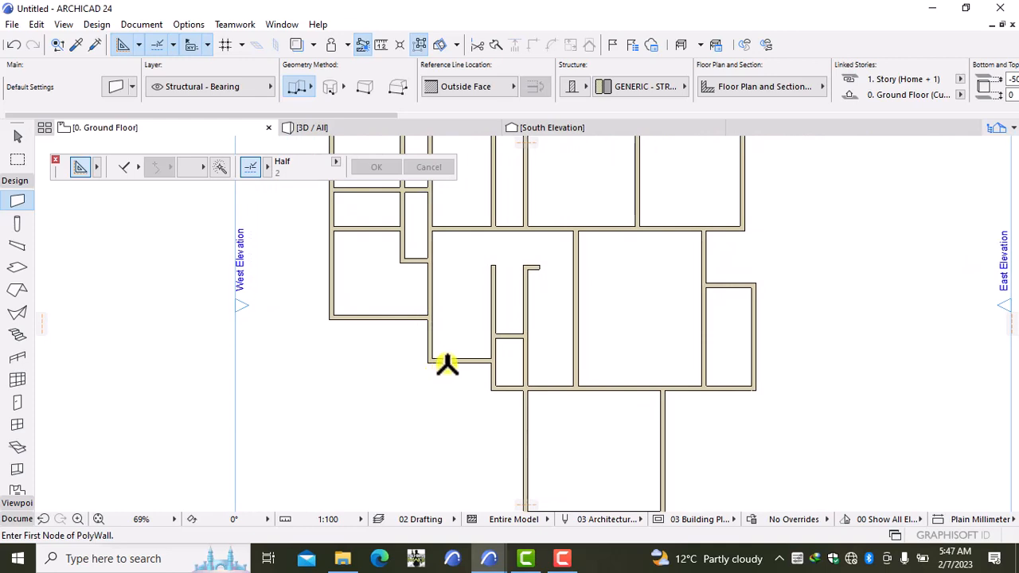
left_click(449, 363, "shift")
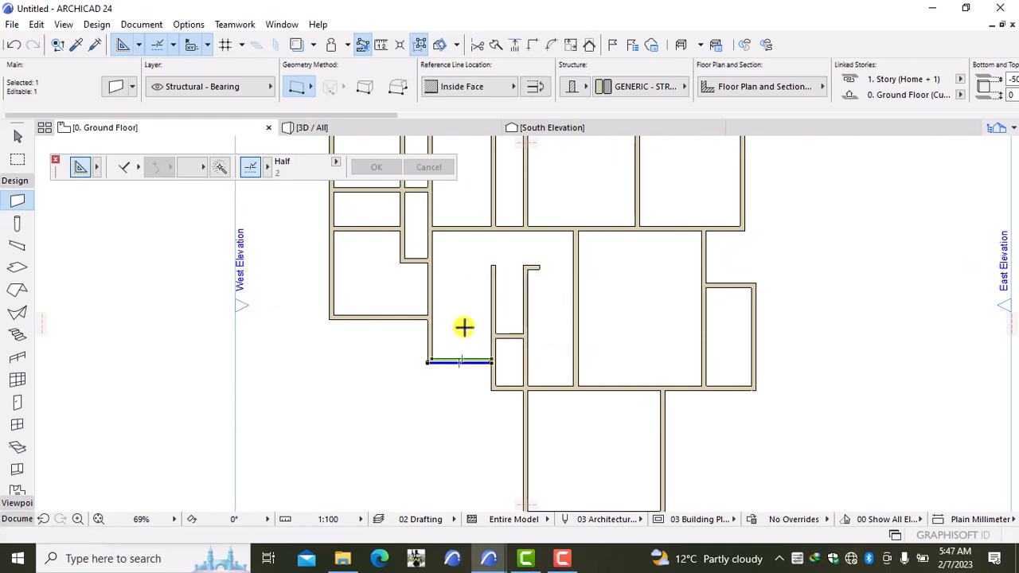
key("Escape")
key("Escape")
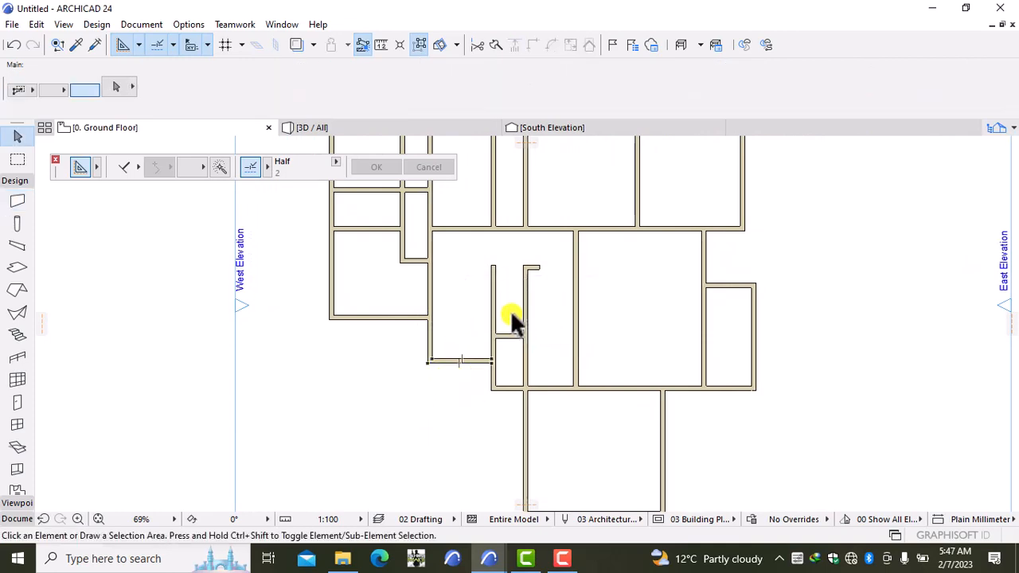
scroll(516, 315, "down", 2)
mouse_move(546, 330)
middle_mouse_down()
mouse_move(504, 417)
mouse_move(416, 380)
middle_mouse_up()
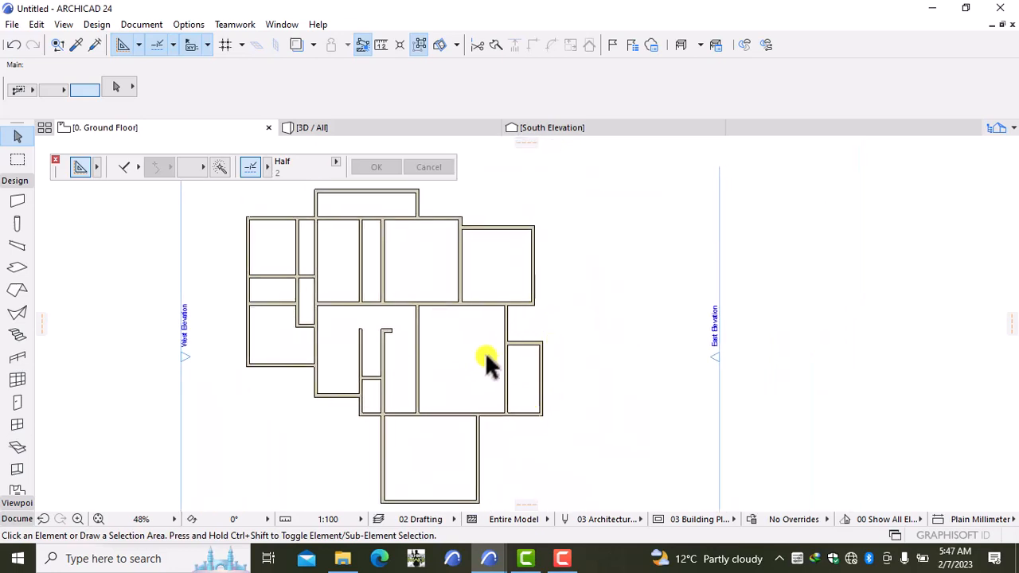
middle_click_drag(485, 352, 603, 426)
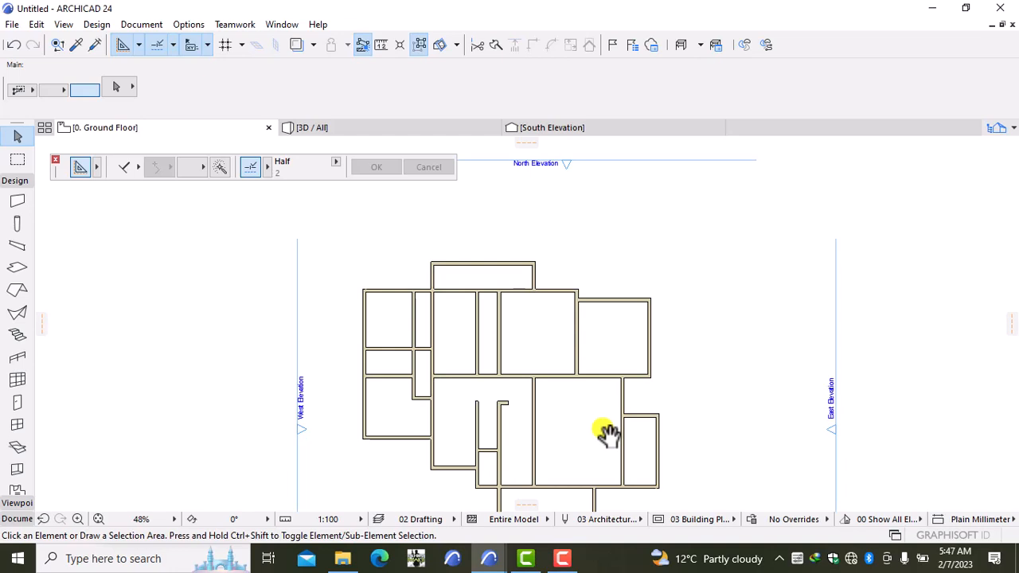
middle_click_drag(607, 434, 614, 445)
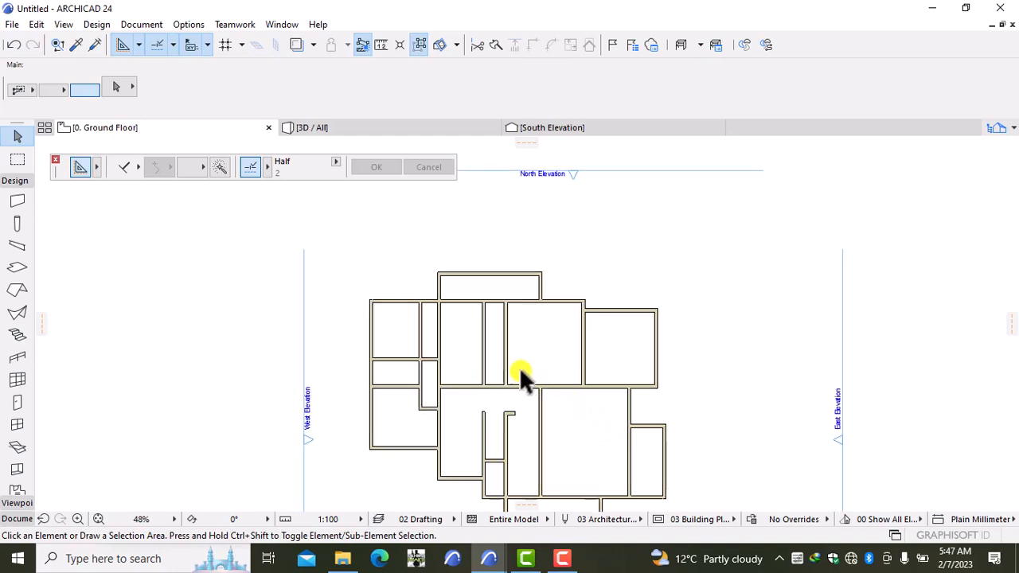
- Delete the two parallel vertical partition walls in the northern block below the projecting room
middle_click_drag(484, 333, 557, 403)
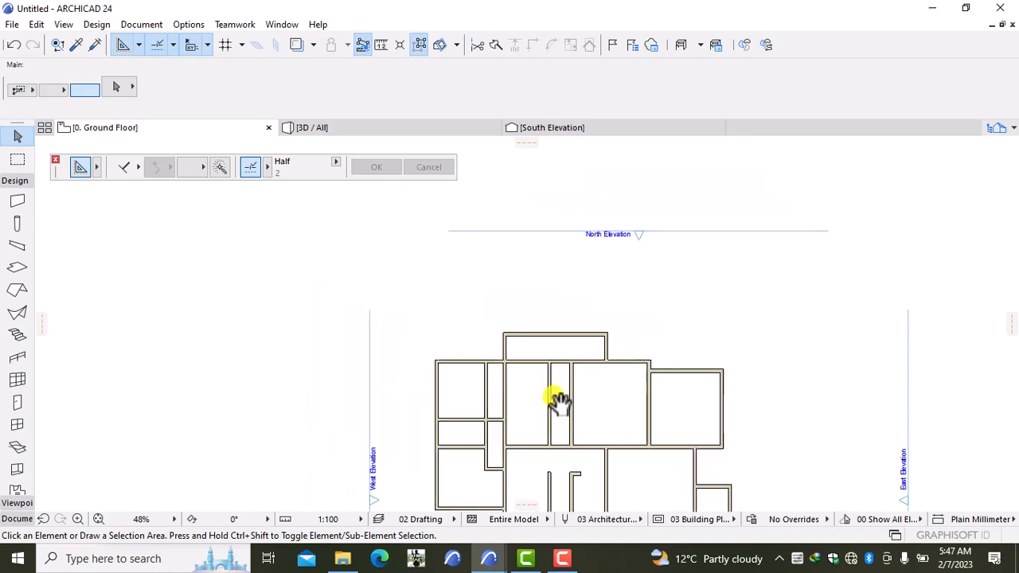
scroll(517, 357, "up", 2)
left_click(565, 410)
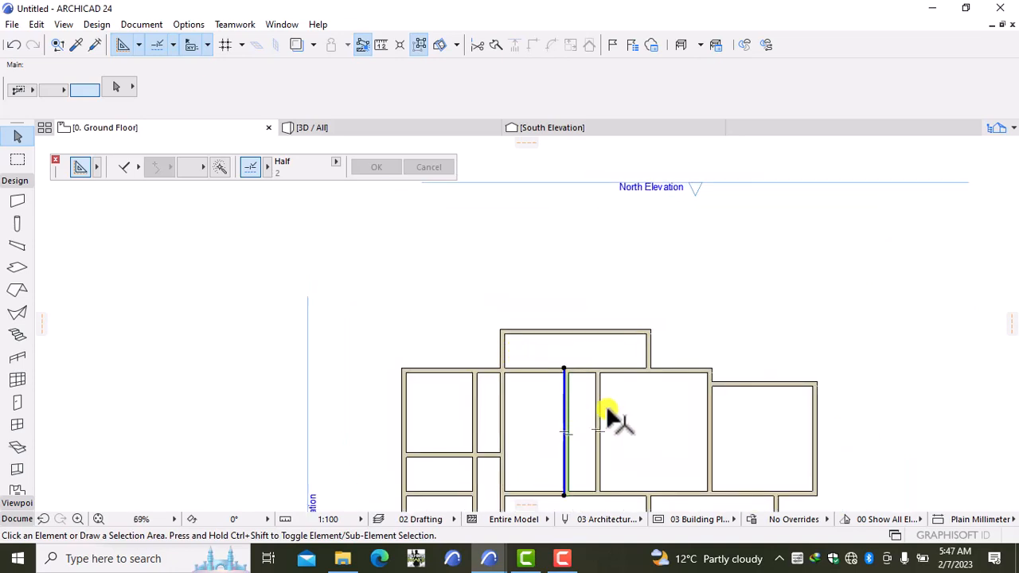
left_click(597, 404, "shift")
key("Delete")
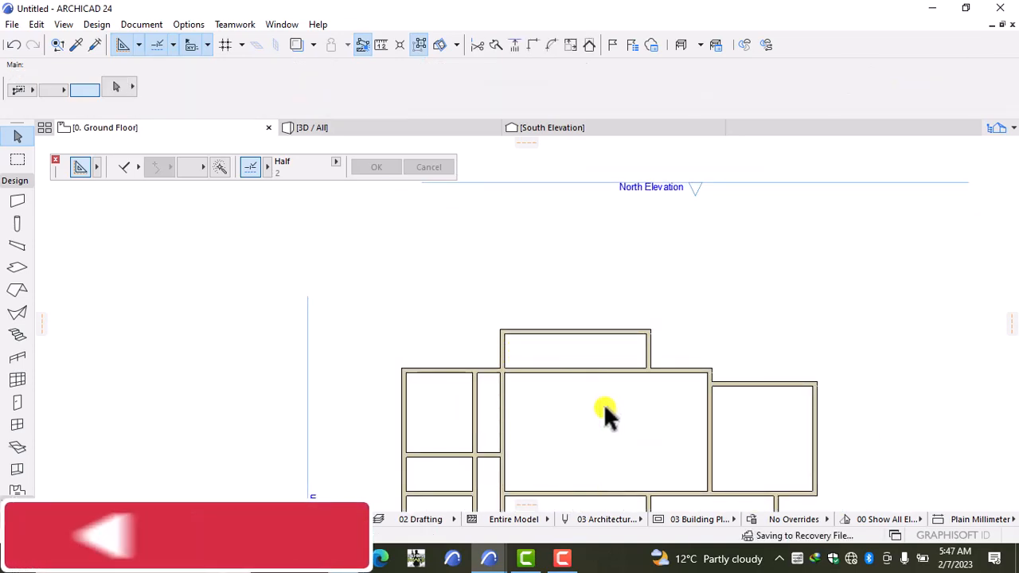
- Draw a vertical wall 1800 east of the cleared room's northwest inner corner, from the north wall down to the middle horizontal wall
scroll(409, 263, "up", 2)
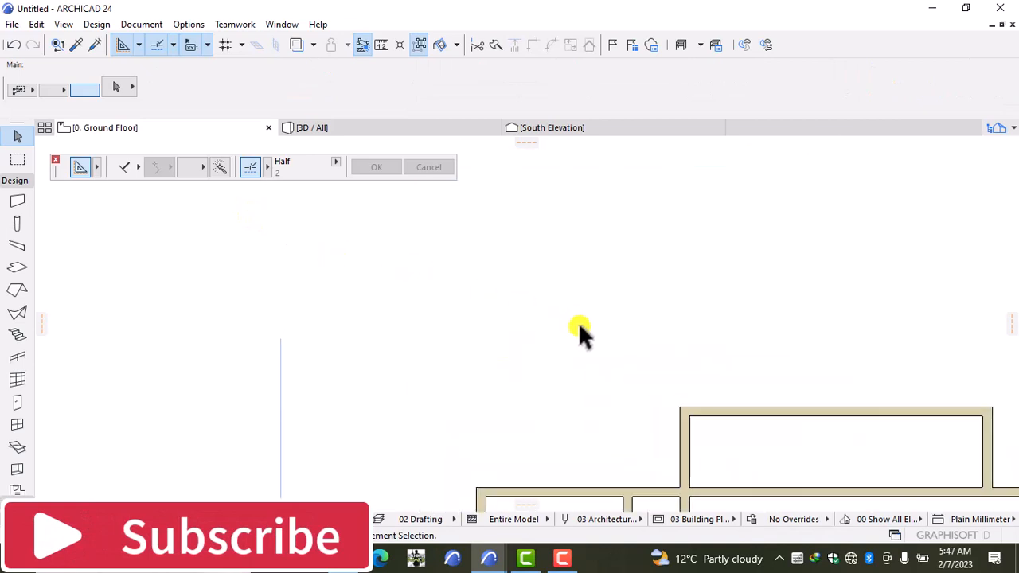
middle_click_drag(577, 322, 239, 179)
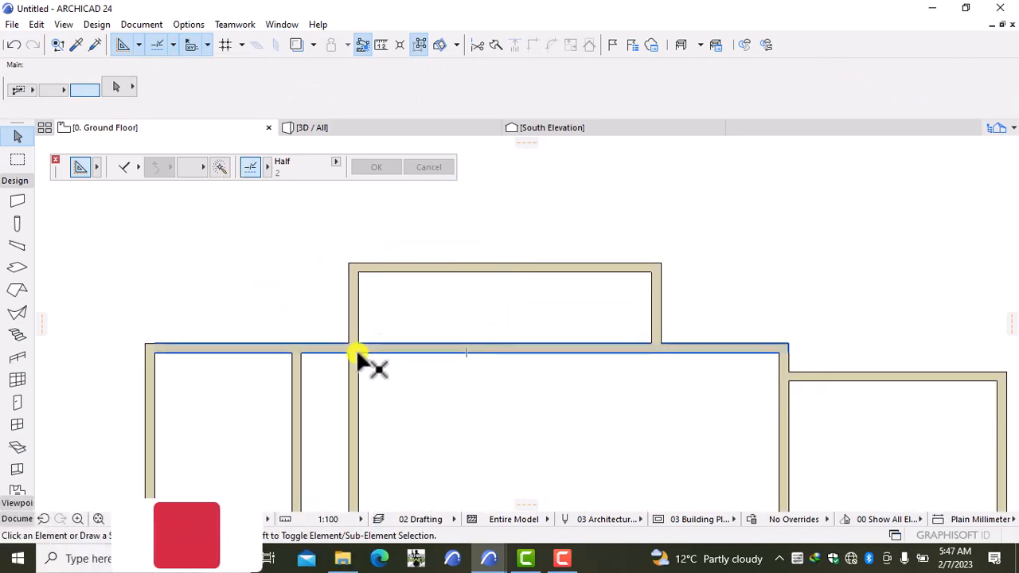
left_click(16, 202)
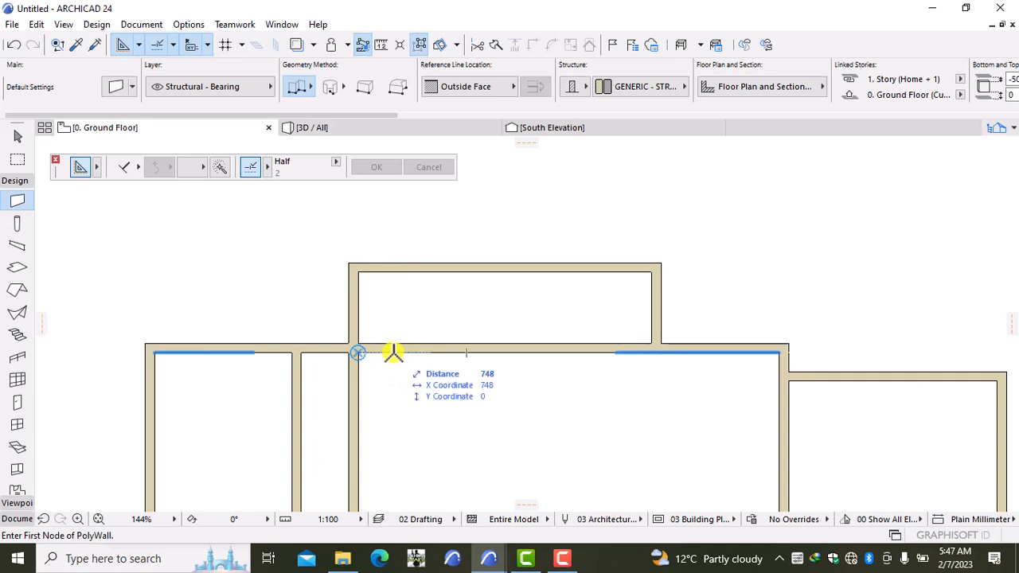
type("1800")
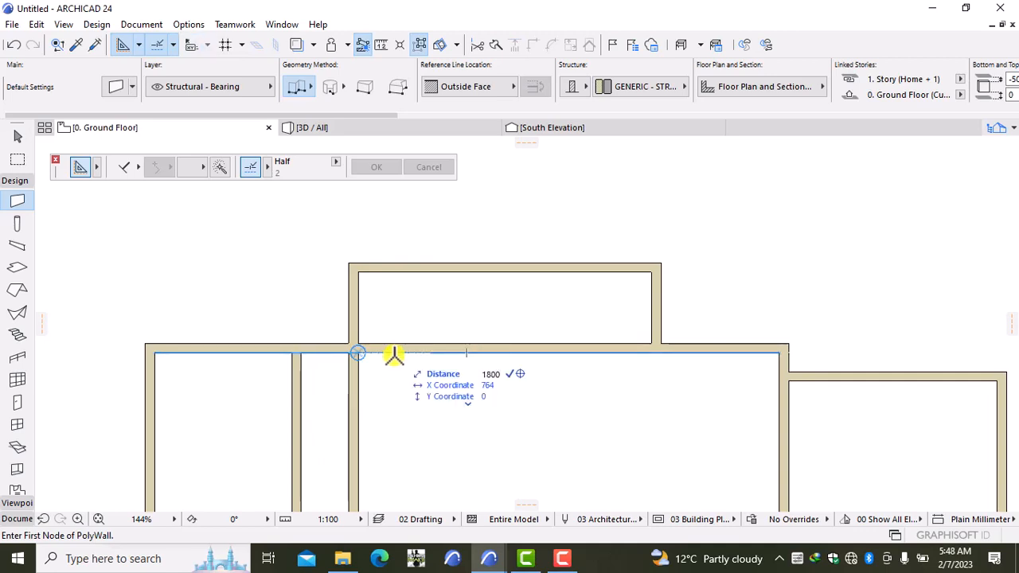
key("Return")
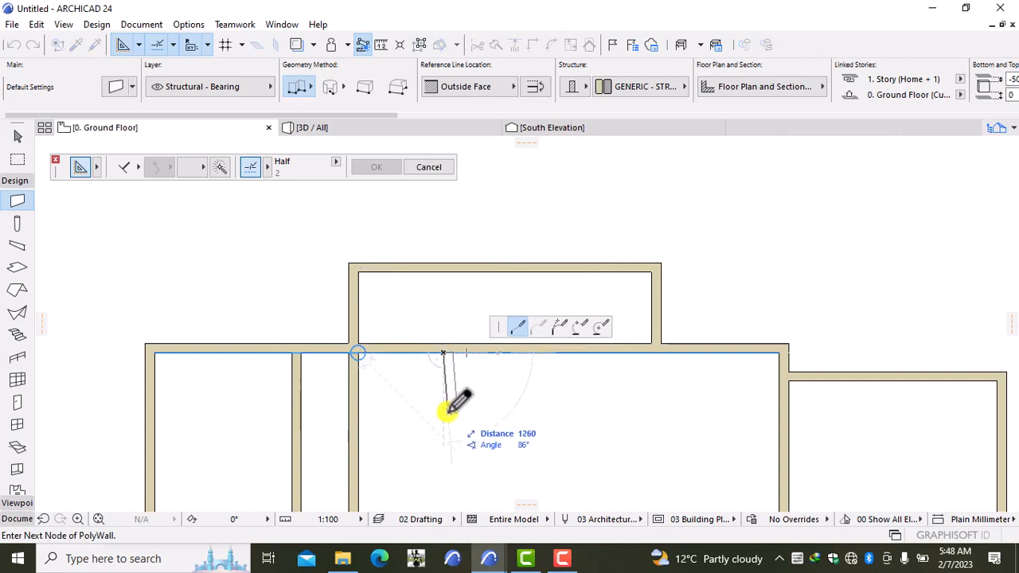
middle_click_drag(450, 403, 473, 191)
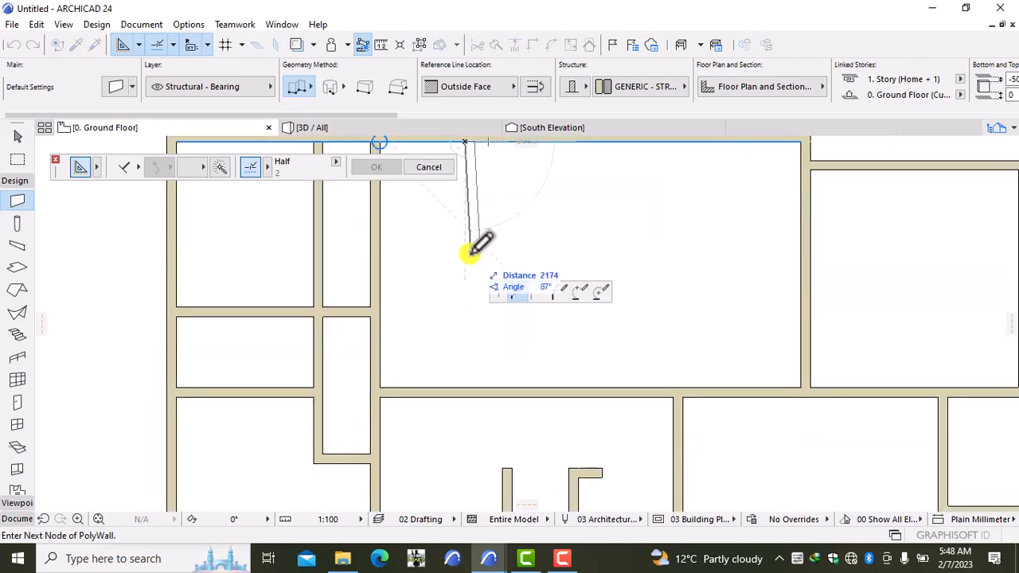
left_click(468, 387)
left_click(468, 387)
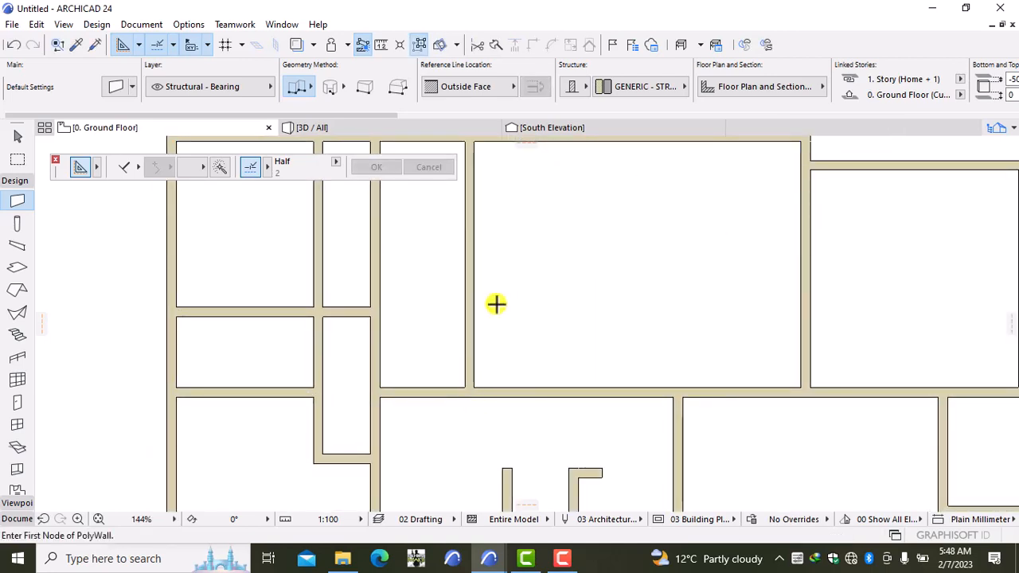
- Draw a second vertical wall 1500 east of the new partition's east face, from the north wall down to the middle horizontal wall
middle_click_drag(506, 269, 505, 476)
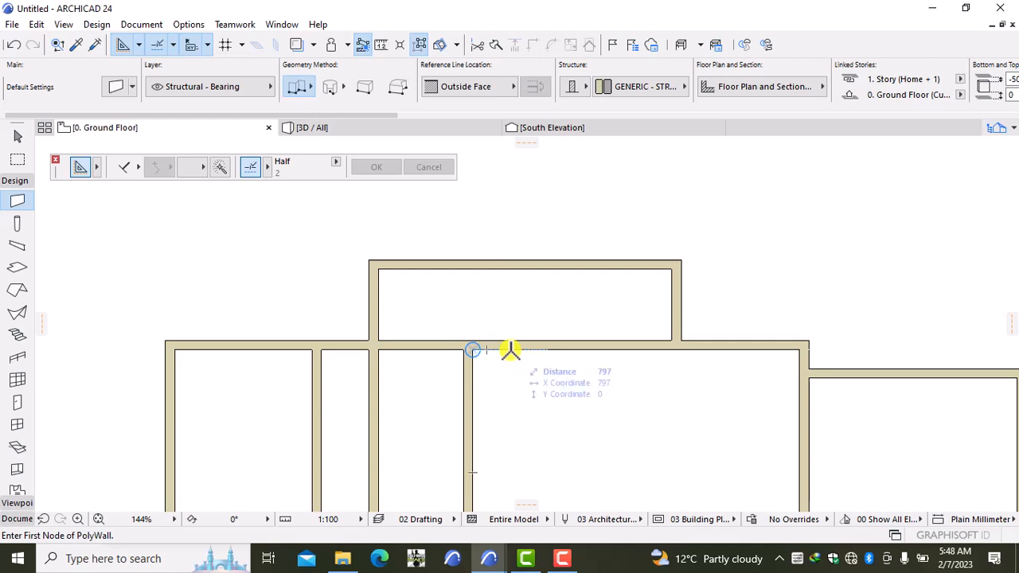
type("1500")
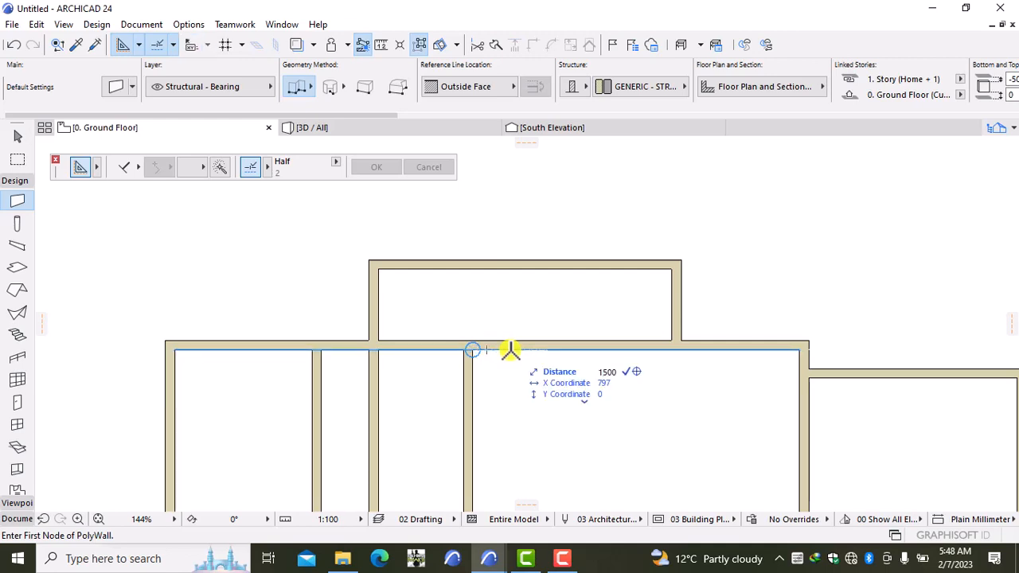
key("Return")
middle_click_drag(546, 391, 532, 253)
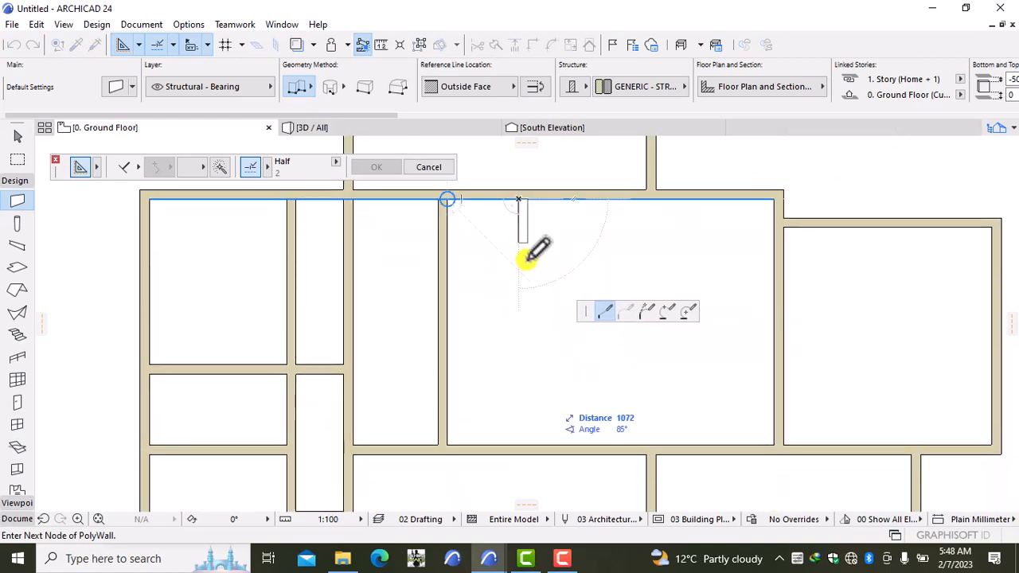
double_click(518, 444)
scroll(572, 360, "down", 3)
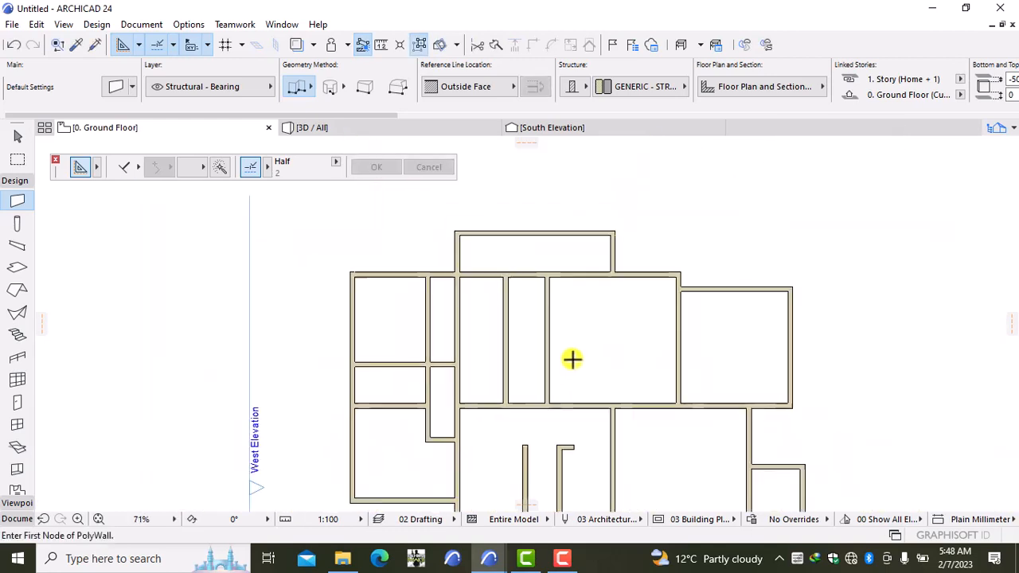
scroll(572, 360, "down", 4)
middle_click_drag(643, 448, 578, 375)
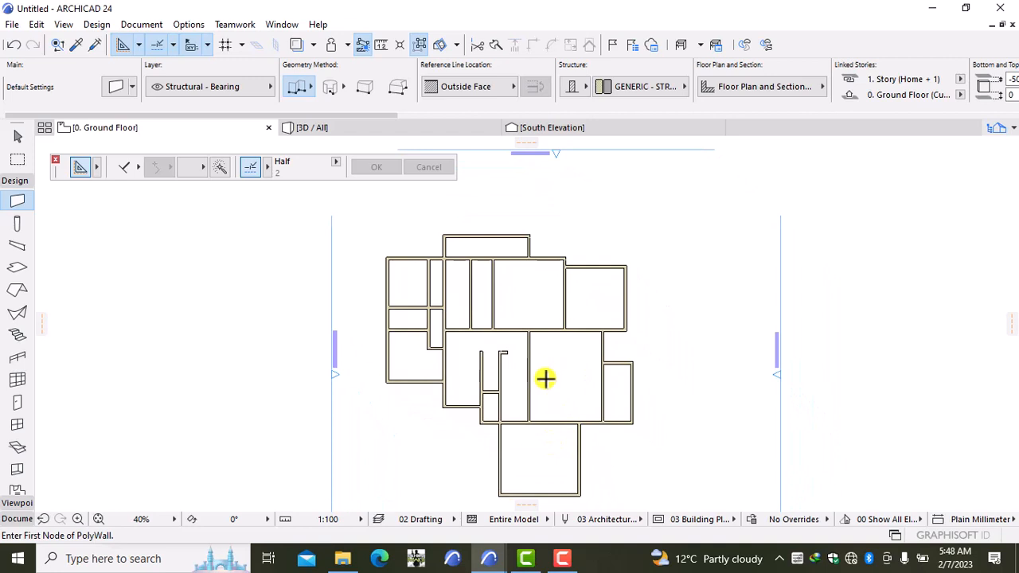
scroll(546, 470, "up", 4)
middle_click_drag(530, 430, 536, 515)
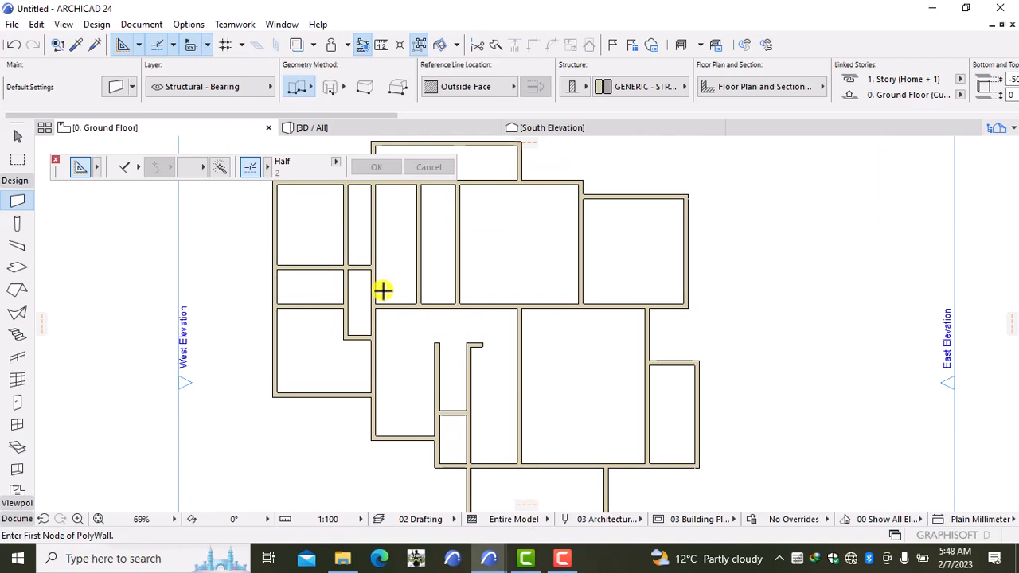
- Draw a horizontal wall between the two new northern partitions, 1500 north of the middle horizontal wall
middle_click_drag(382, 291, 354, 419)
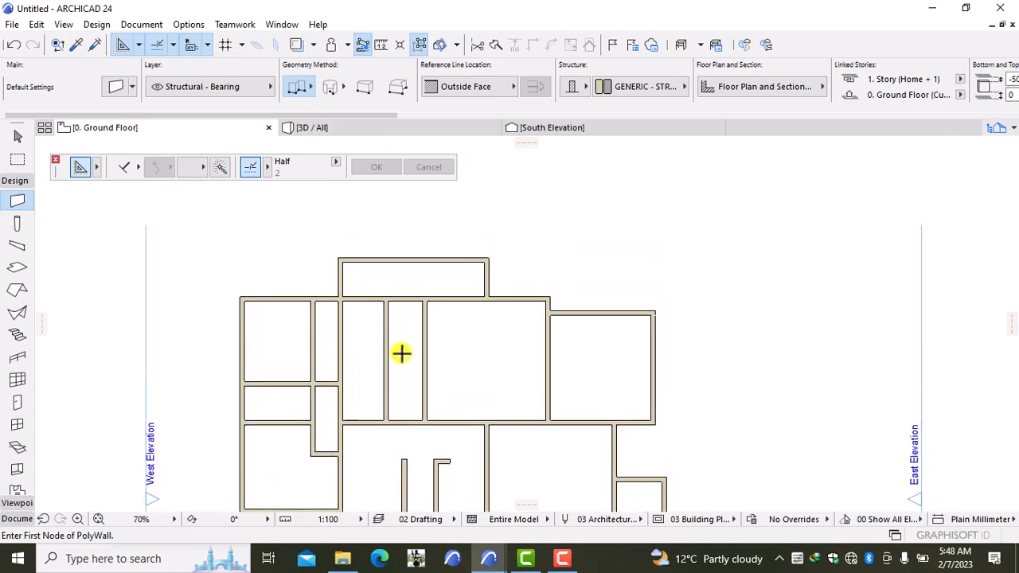
scroll(398, 352, "up", 2)
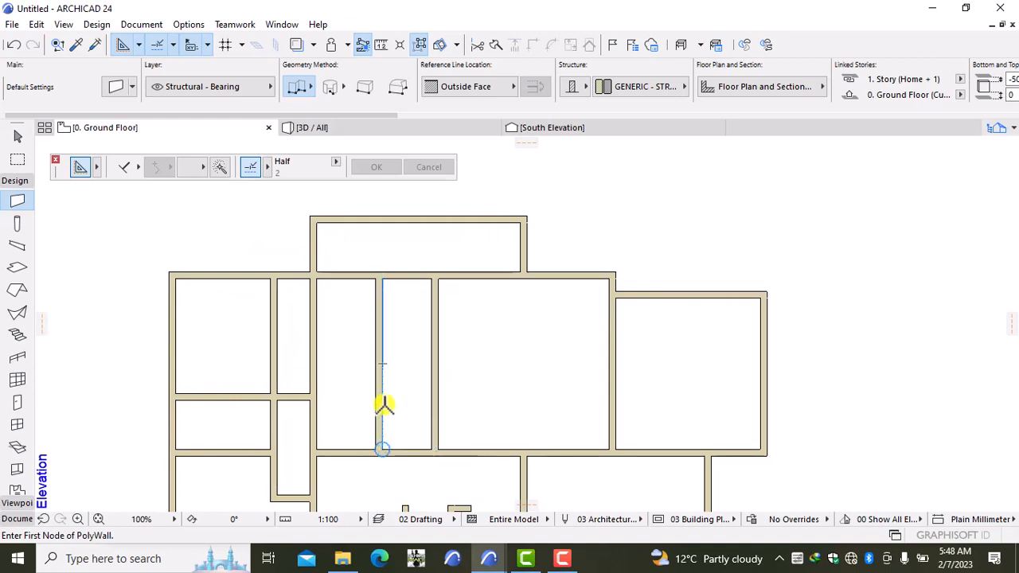
type("1500")
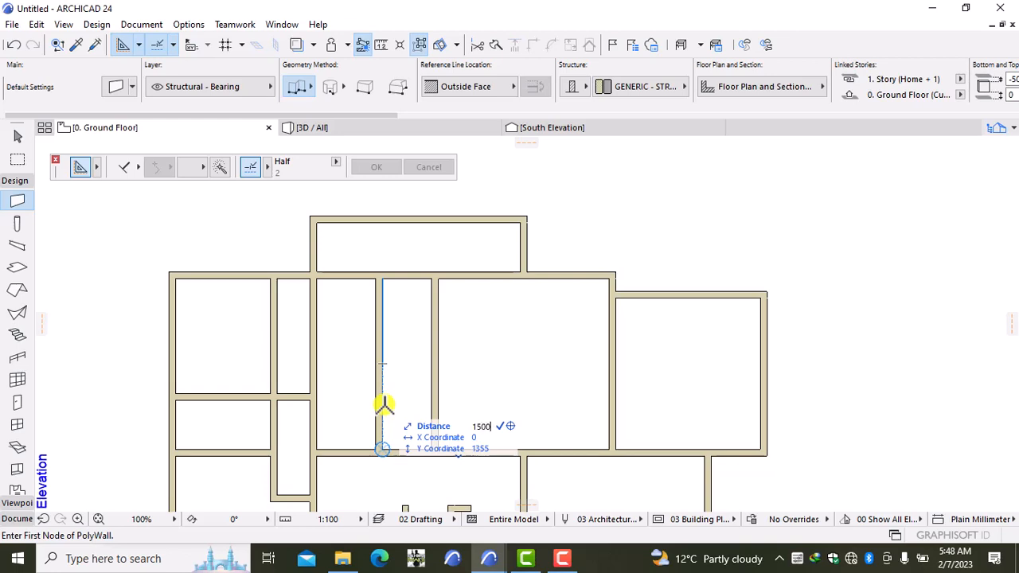
key("Return")
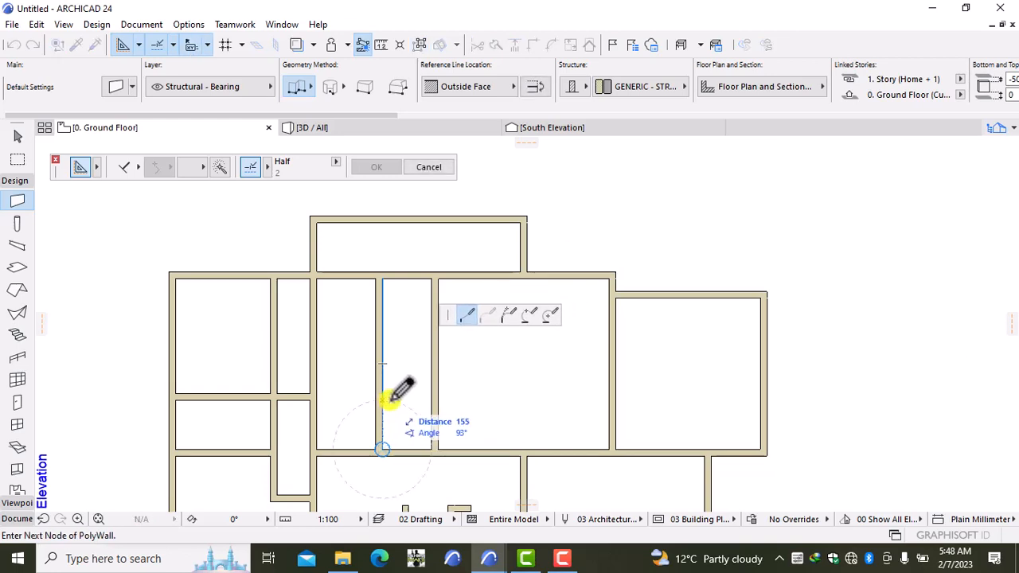
double_click(434, 397)
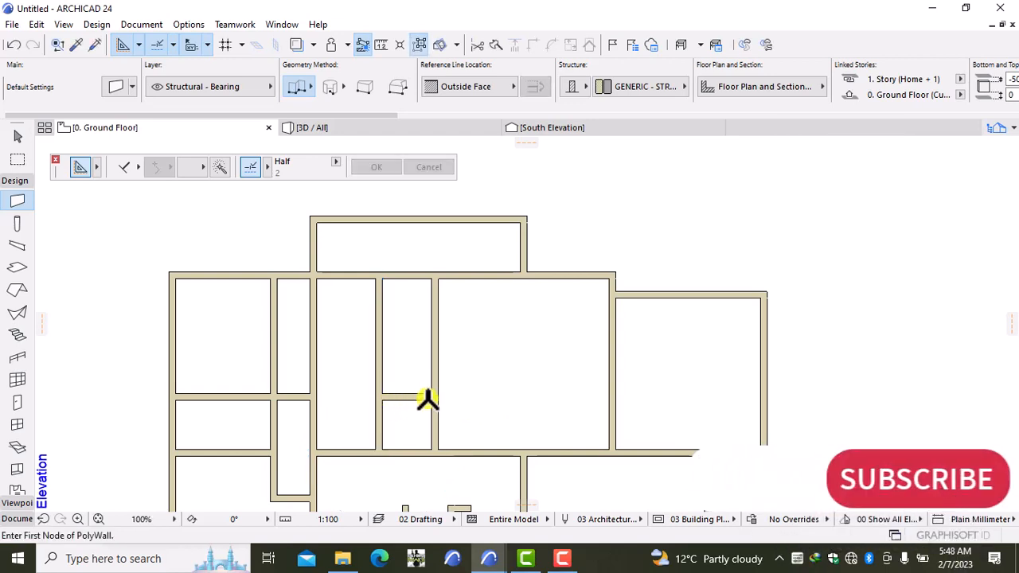
- Shorten the eastern new partition from its south end so it stops at the short horizontal wall
left_click(432, 442, "shift")
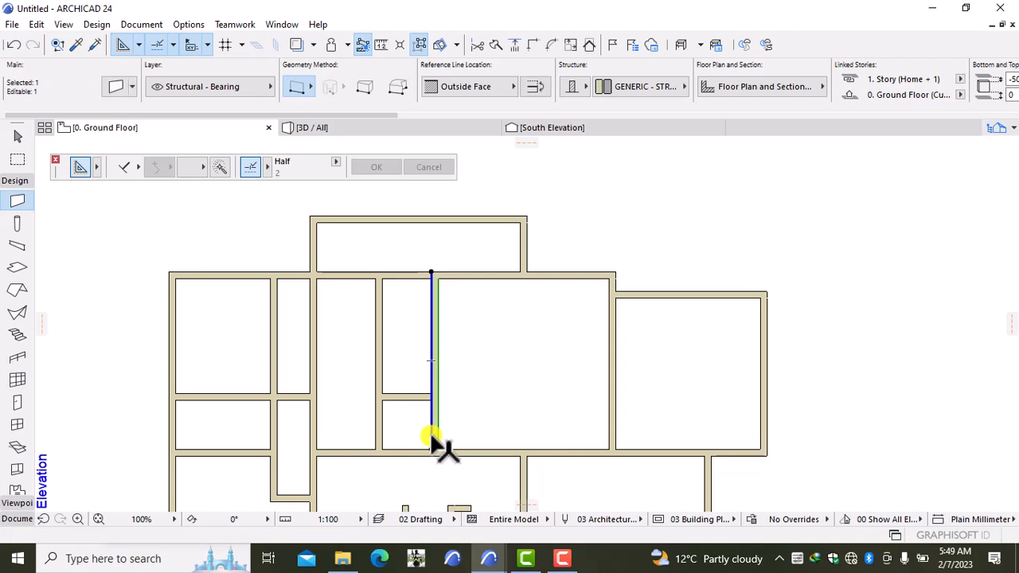
left_click(432, 443)
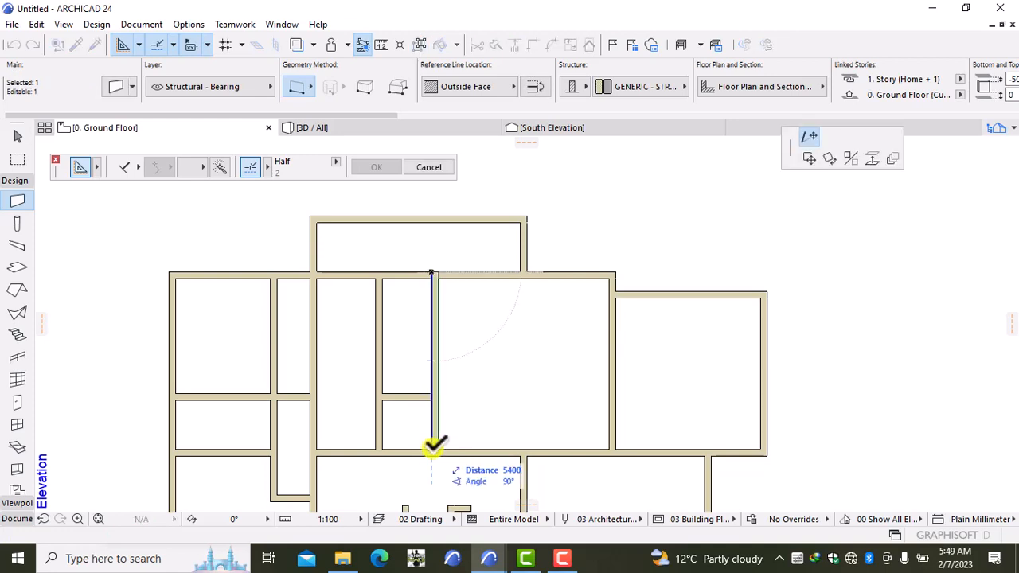
left_click(434, 398)
key("Escape")
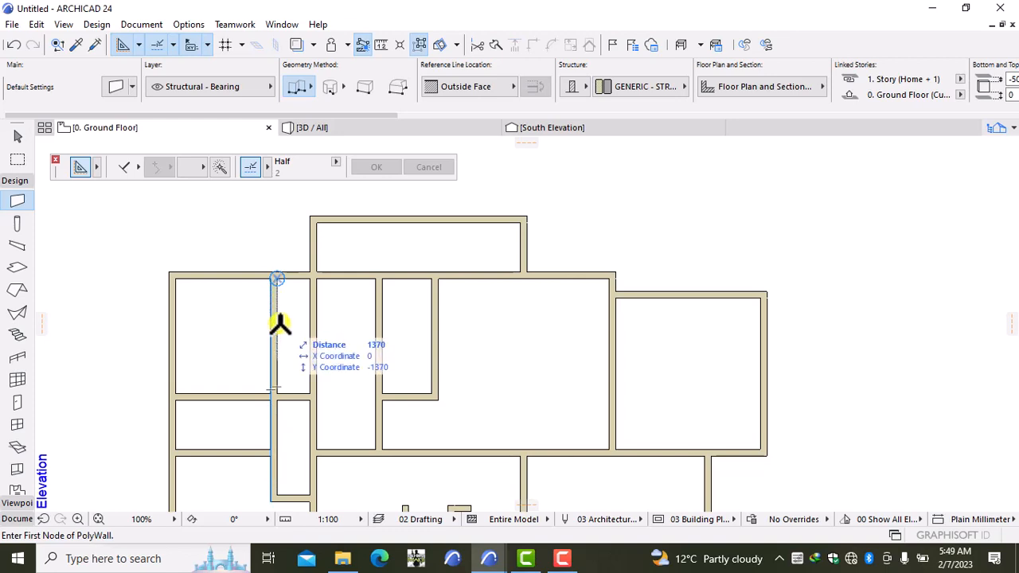
- Draw a horizontal wall 1500 south of the north wall, from the northwest room's east wall to the western new partition
type("1")
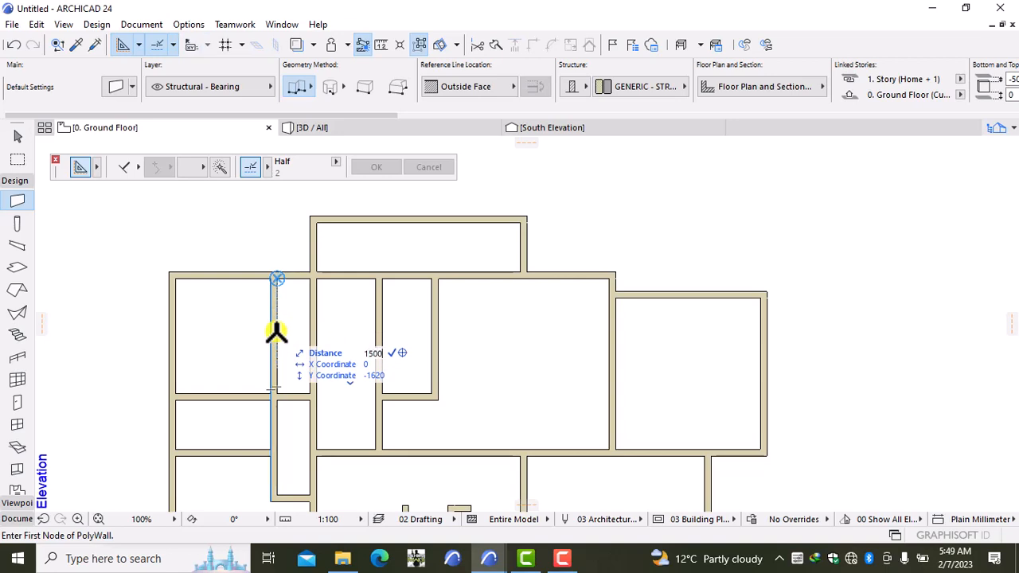
type("500")
key("Return")
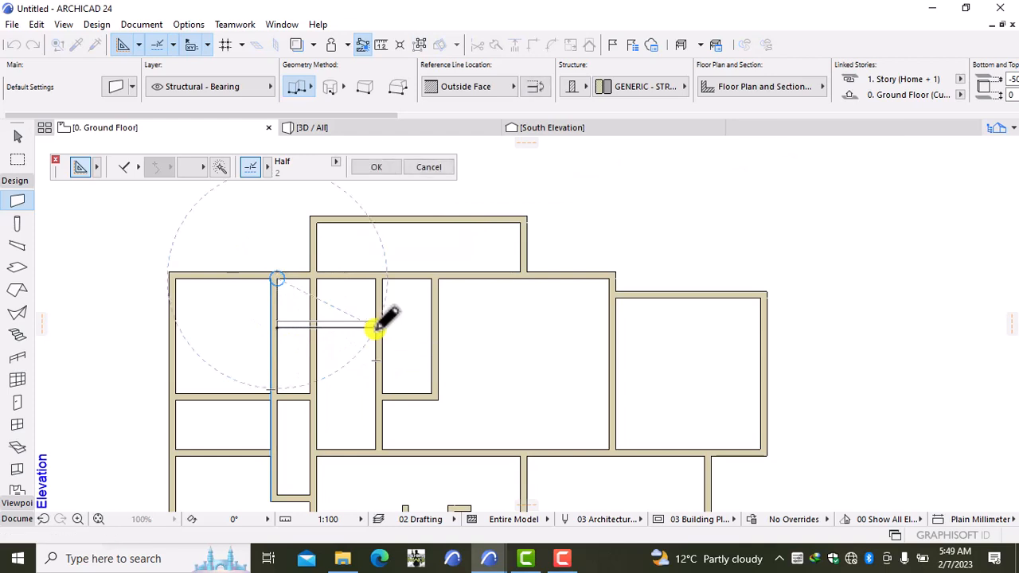
double_click(379, 326)
- Split the long vertical wall below the projecting room's west side where it meets the north wall, keeping the southern section selected
left_click(316, 293)
left_click(294, 86)
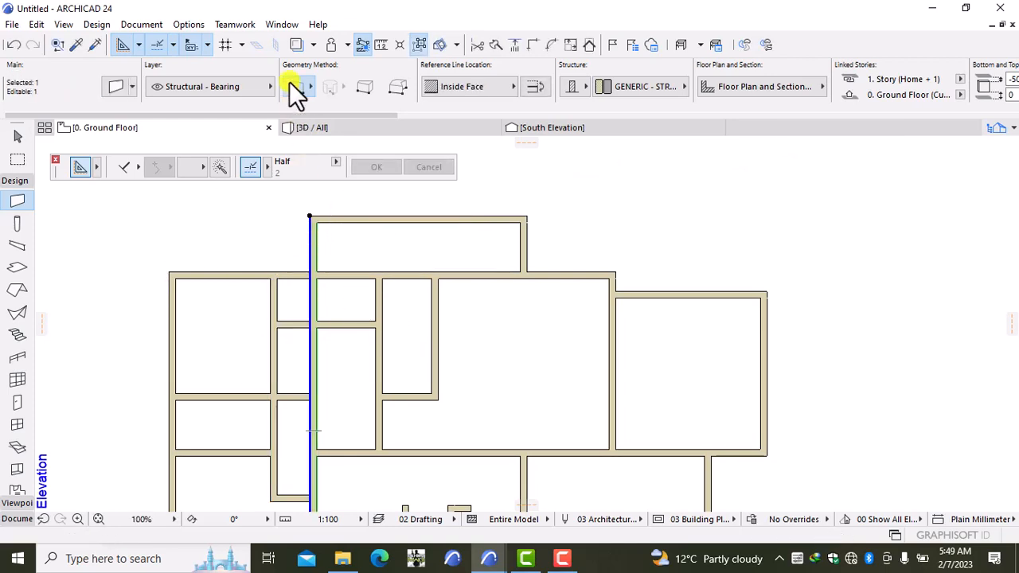
left_click(492, 45)
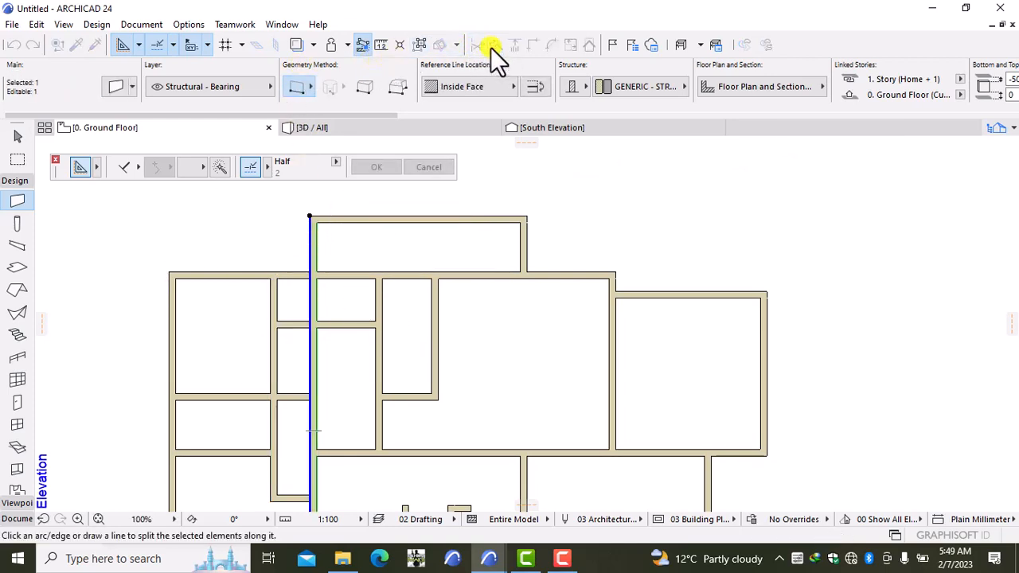
left_click(314, 276)
left_click(329, 289)
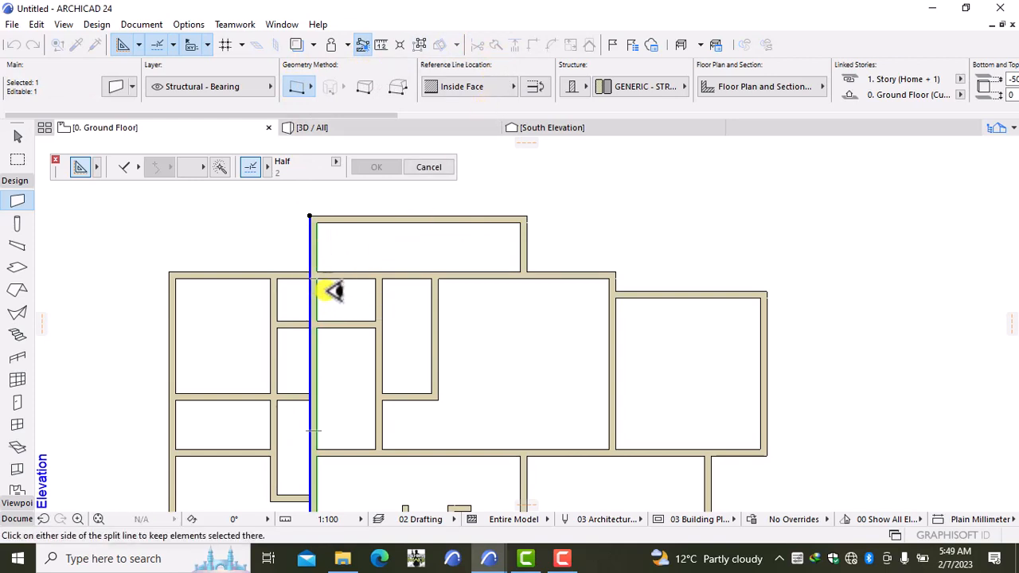
left_click(318, 282)
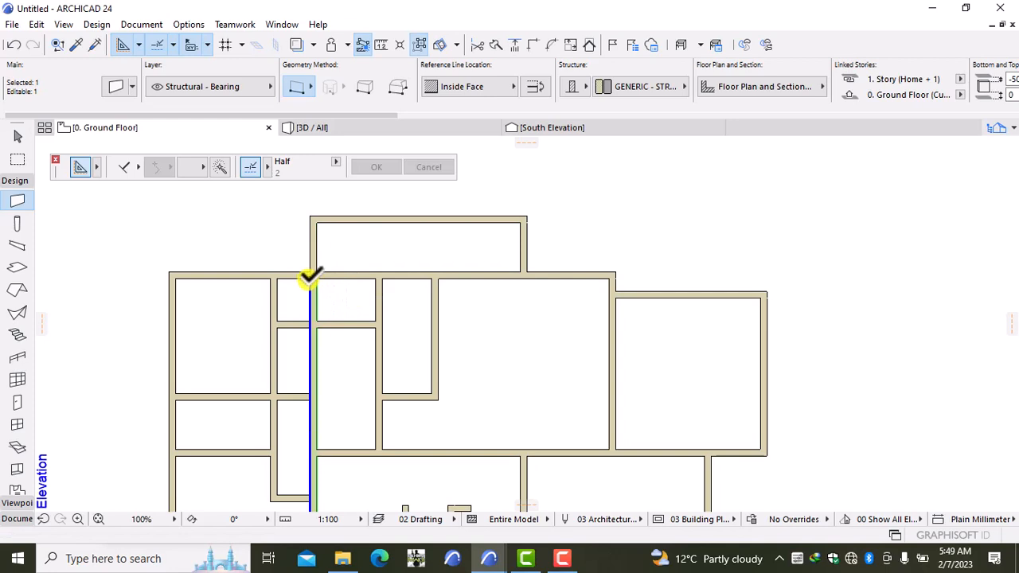
- Shorten the split wall's southern section from its north end so it starts at the new horizontal wall
left_click(310, 277)
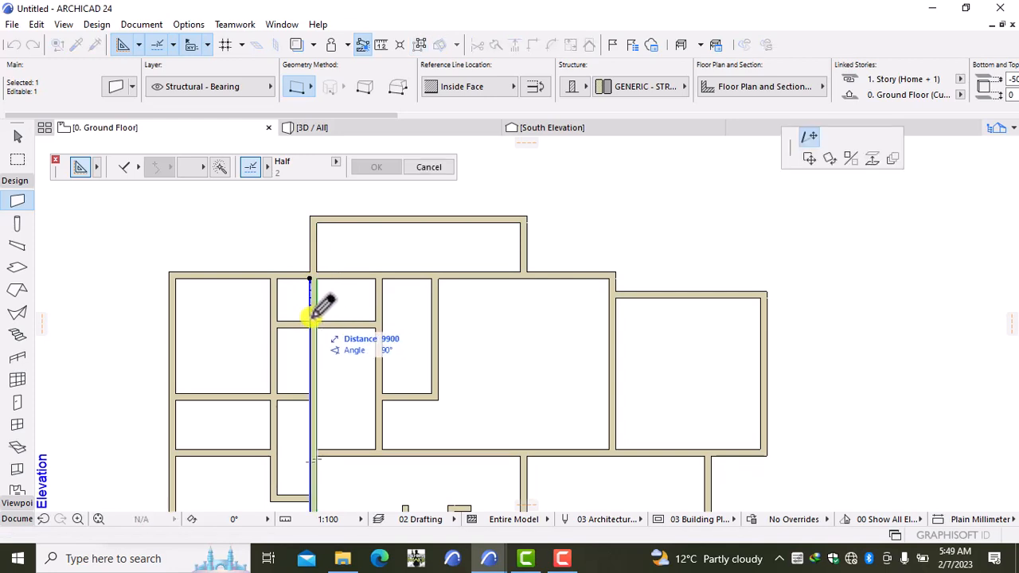
left_click(312, 316)
key("Escape")
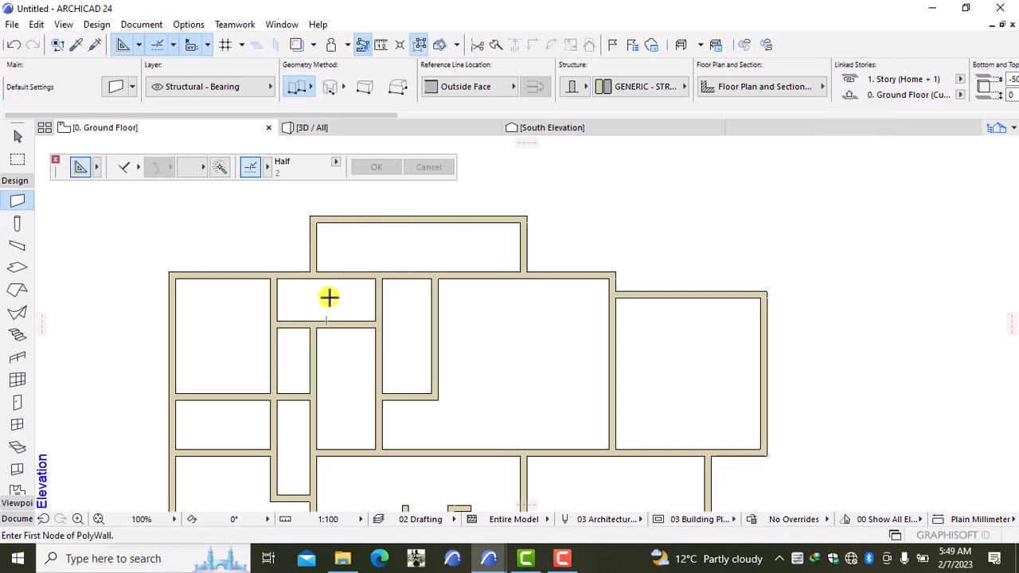
key("Escape")
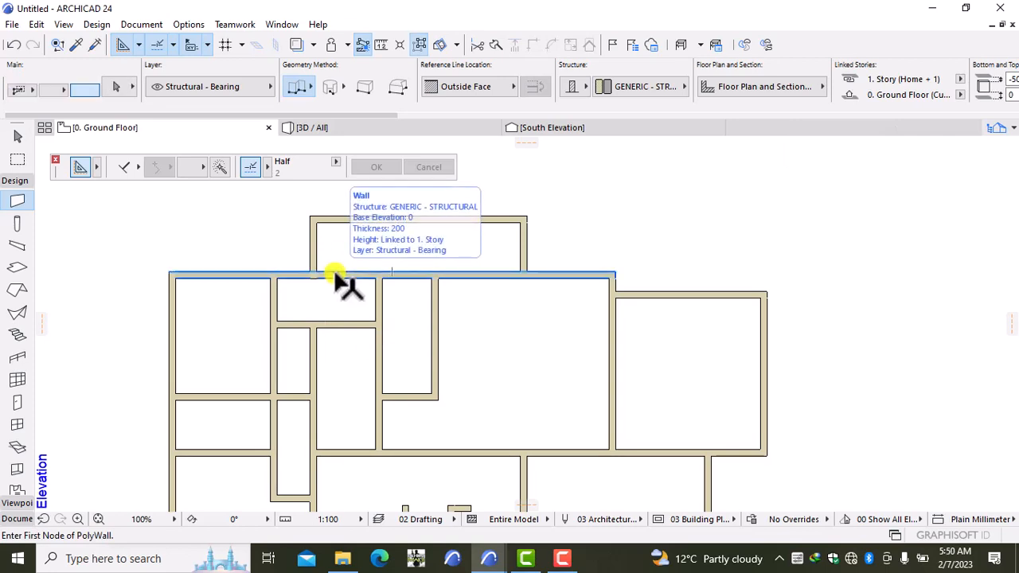
- Split the long north wall at the inner face of the projecting room's west wall, keeping the eastern section selected
left_click(336, 276)
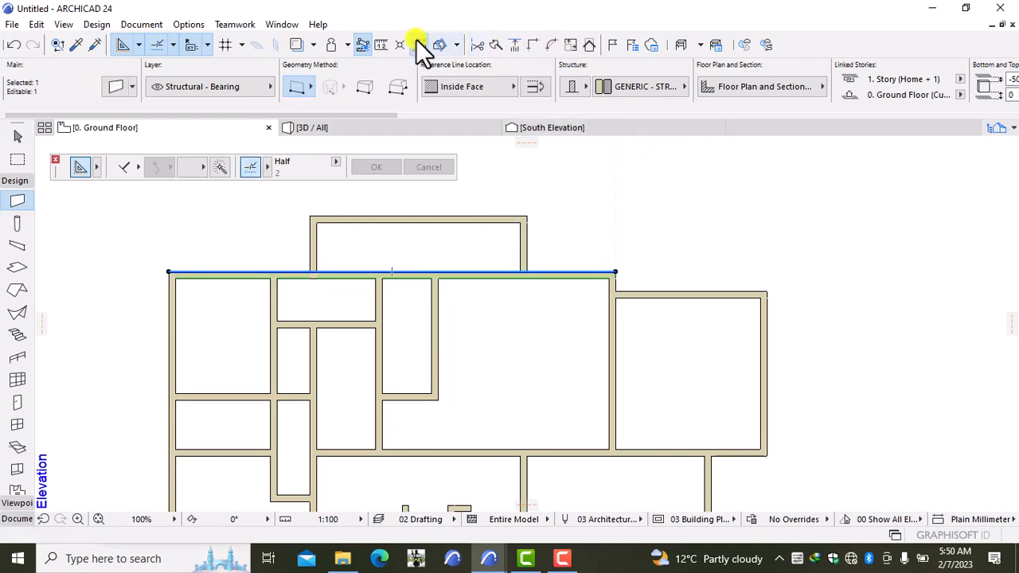
left_click(495, 45)
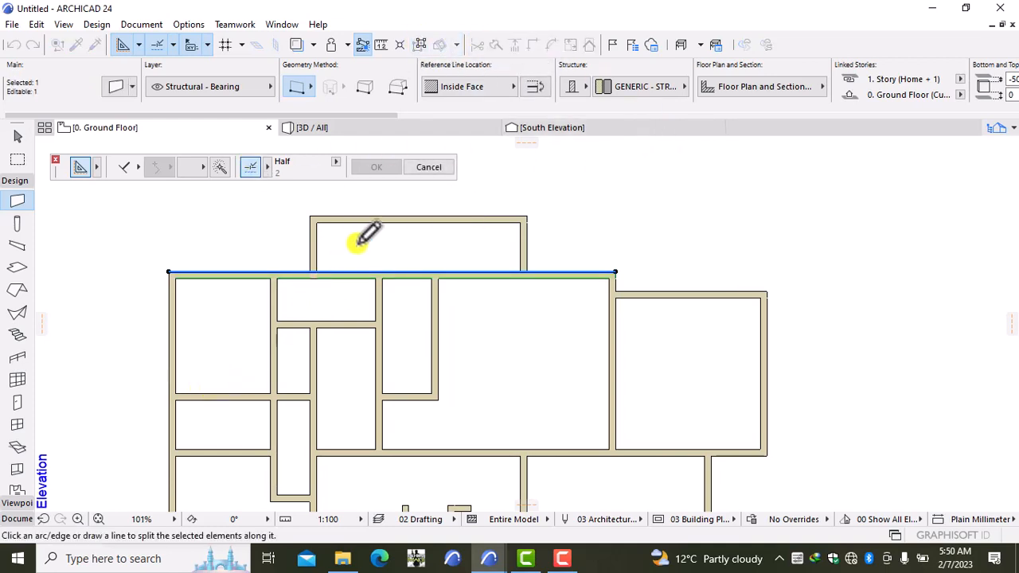
scroll(352, 248, "up", 4)
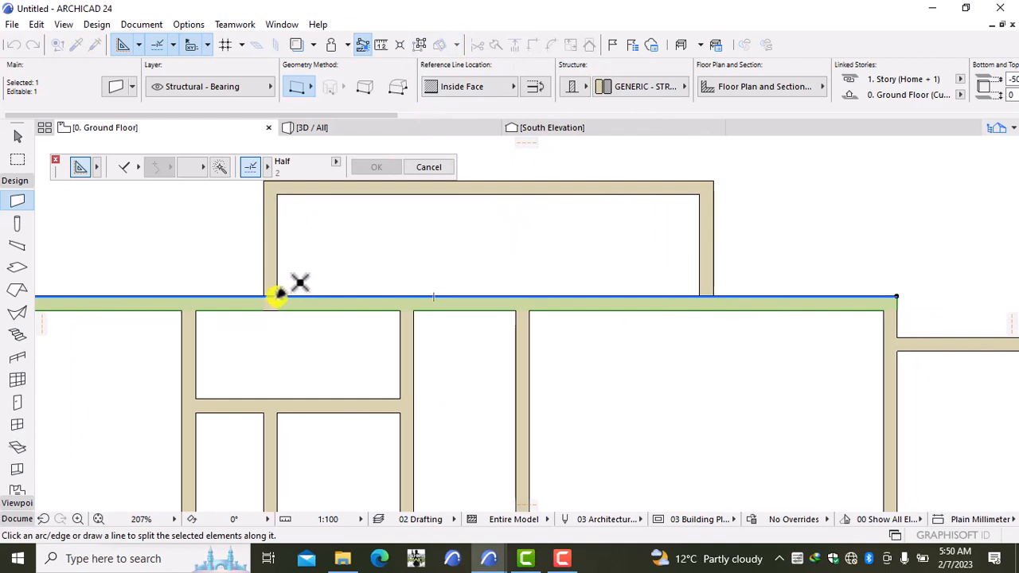
left_click(278, 299)
left_click(278, 309)
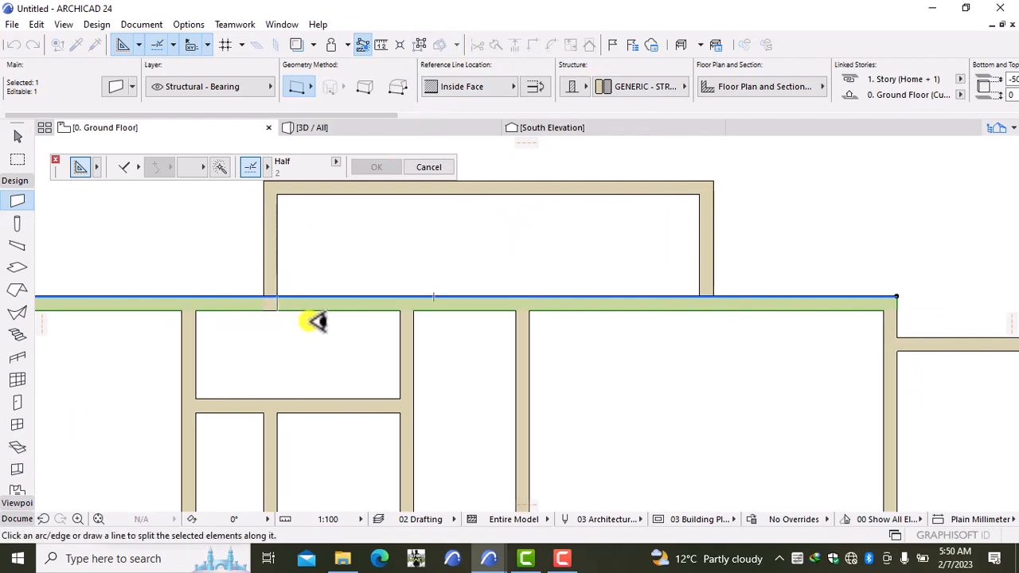
left_click(314, 320)
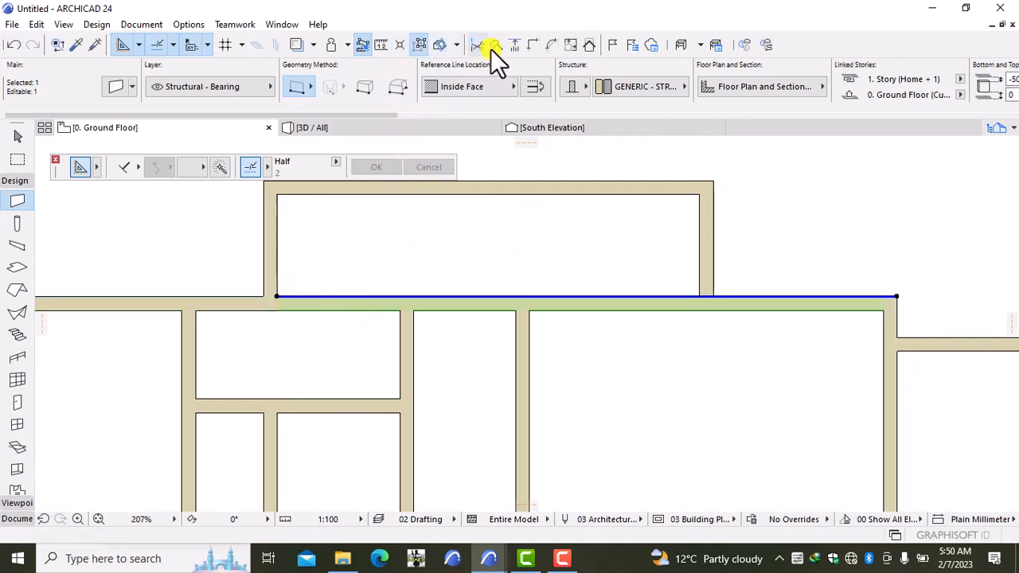
- Shorten the north wall's eastern section from its west end to the western new partition, opening the projecting room southward
left_click(493, 47)
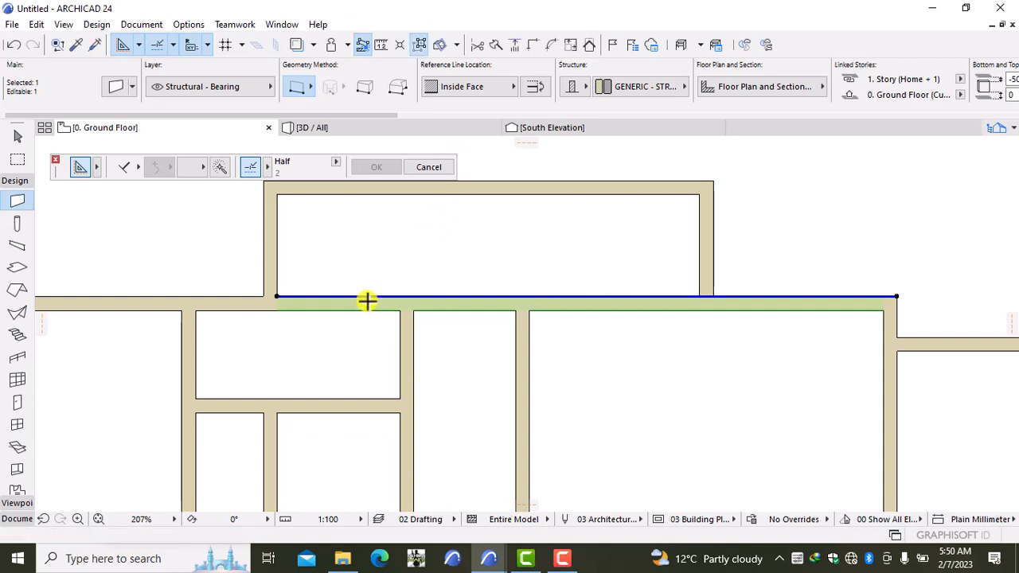
key("Escape")
left_click(276, 295)
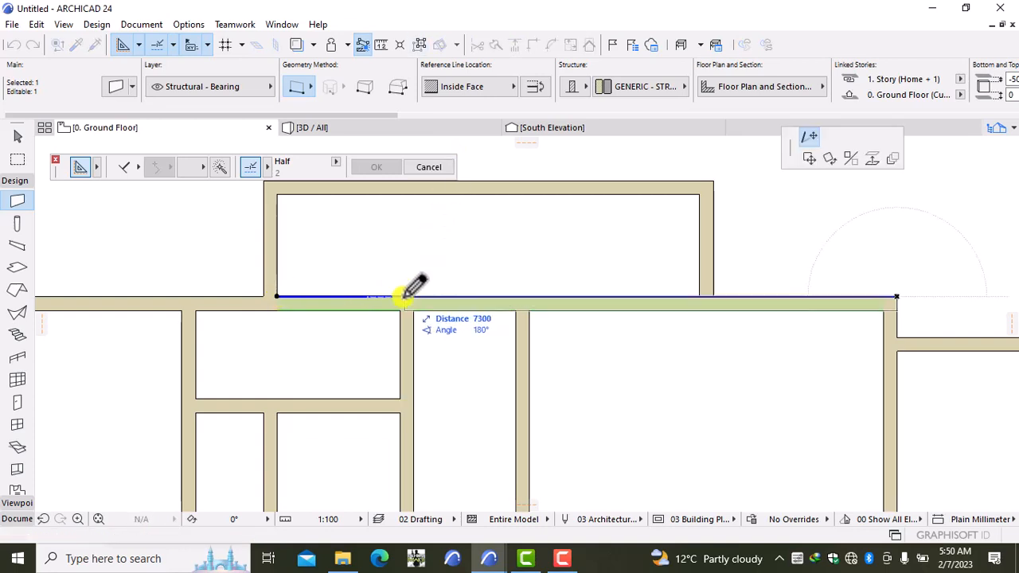
left_click(400, 297)
key("Escape")
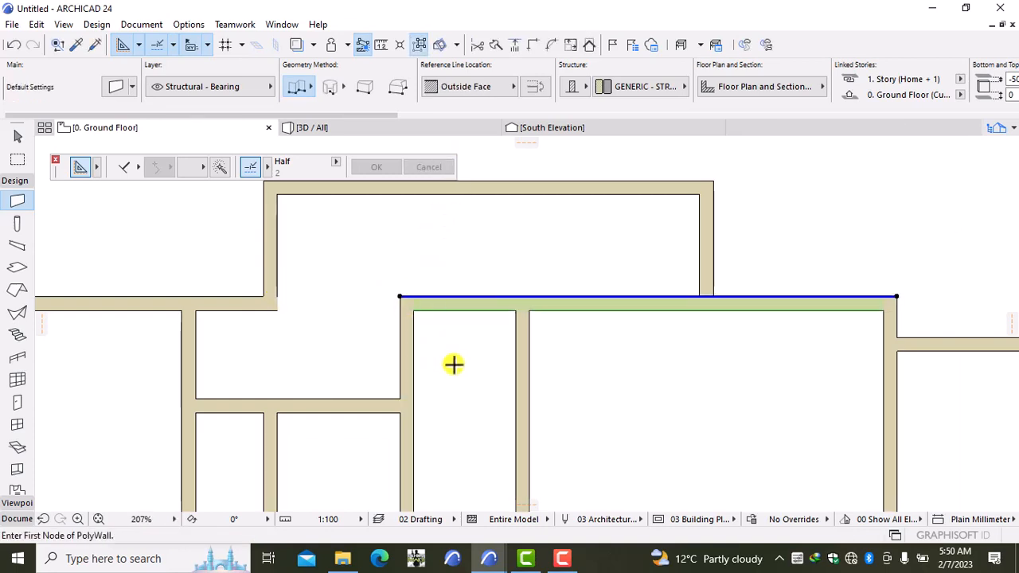
- Split the northwest room's east wall at the south face of the new horizontal wall, keeping the southern section selected
scroll(321, 382, "down", 3)
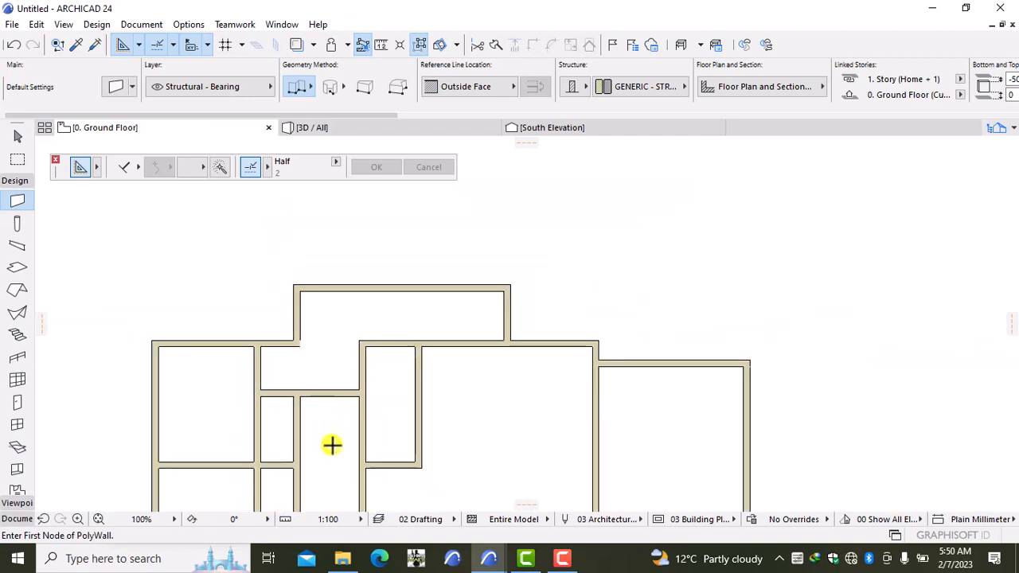
middle_click_drag(332, 445, 351, 358)
scroll(351, 359, "down", 2)
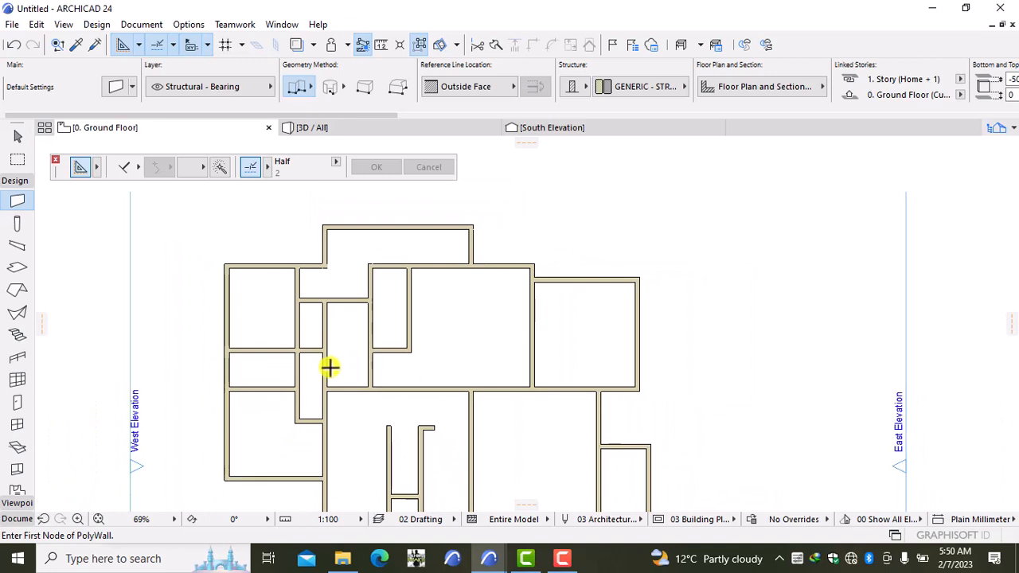
middle_click_drag(289, 363, 330, 404)
left_click(330, 402, "shift")
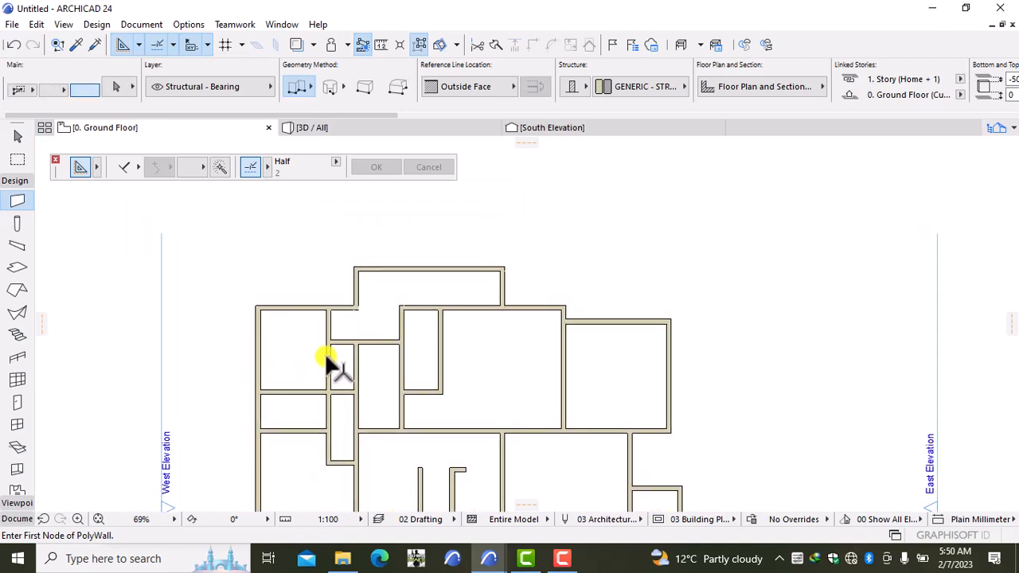
scroll(330, 373, "up", 4)
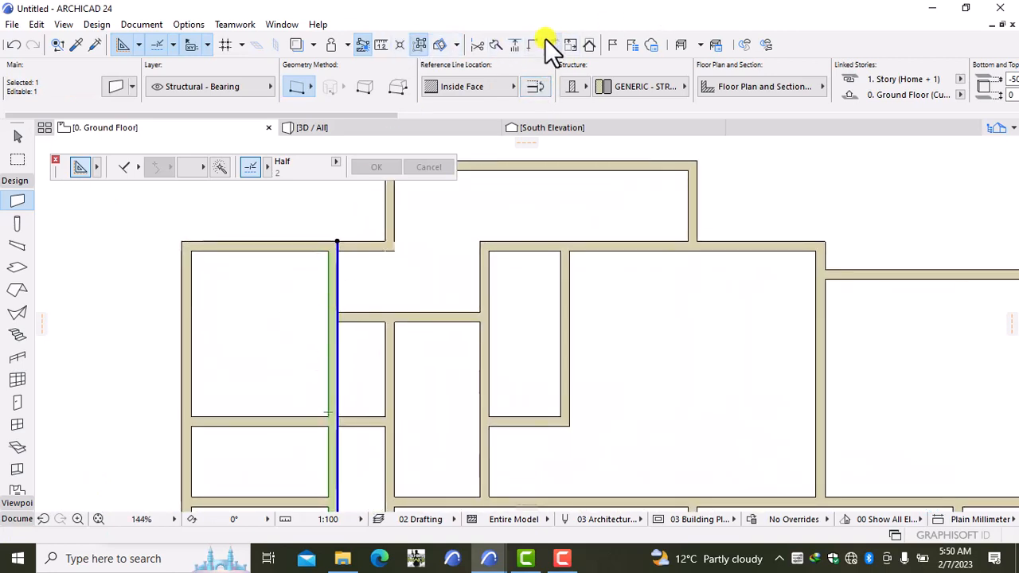
left_click(497, 46)
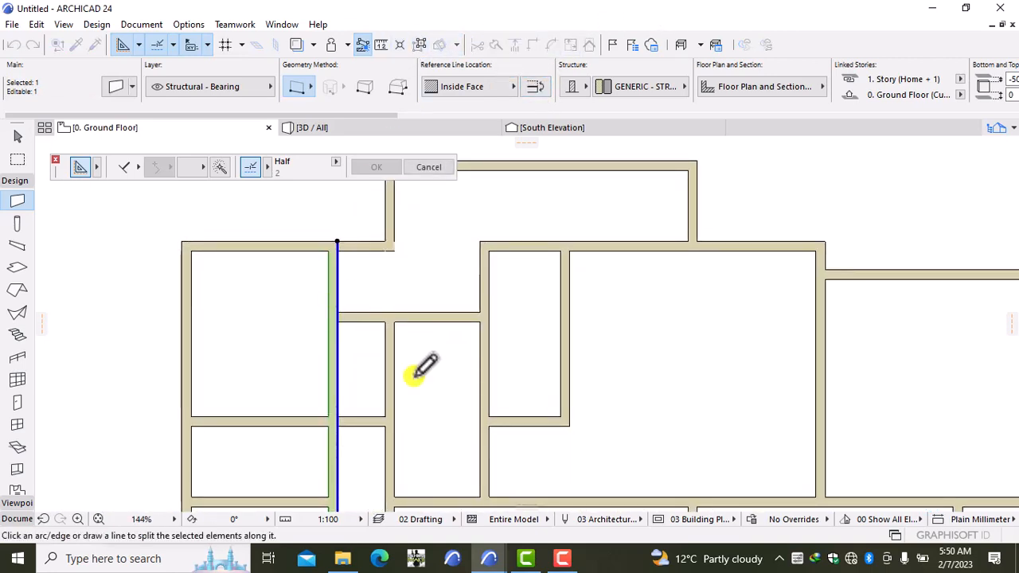
left_click(338, 319)
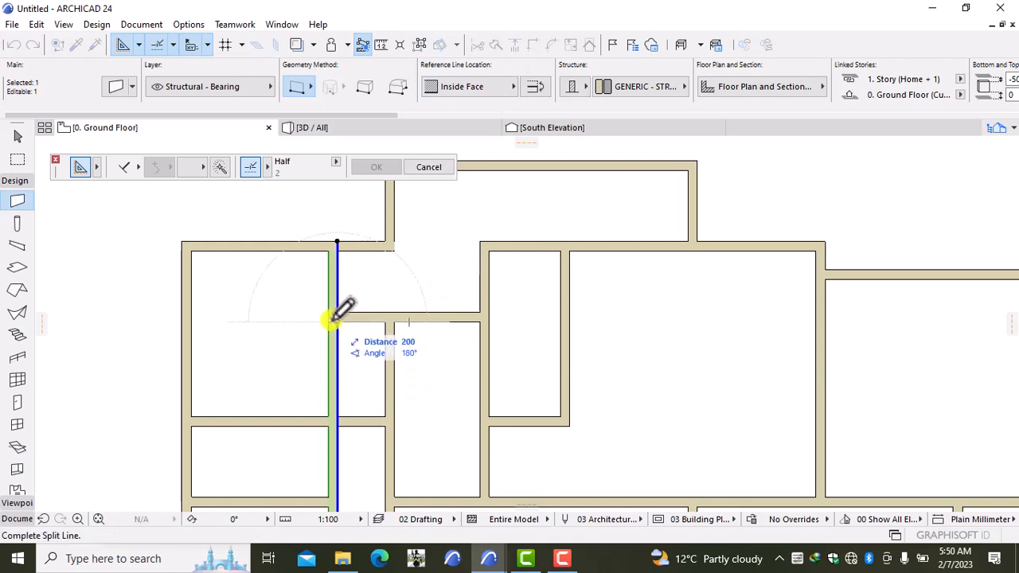
left_click(337, 320)
left_click(360, 347)
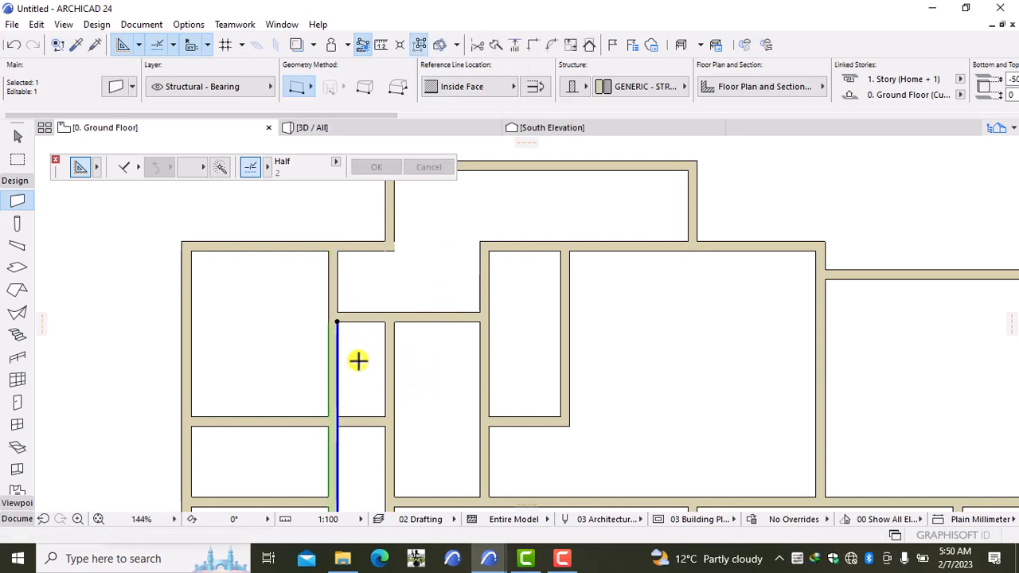
- Shorten the southern section of the northwest room's east wall so it starts at the horizontal wall along that room's south side
left_click(338, 321)
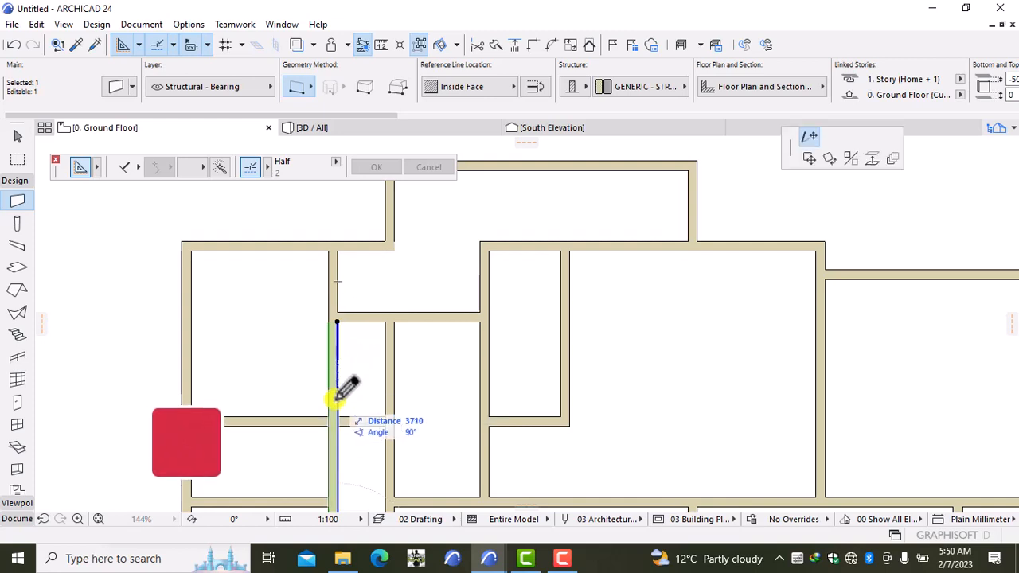
left_click(338, 417)
key("Escape")
scroll(367, 458, "down", 1)
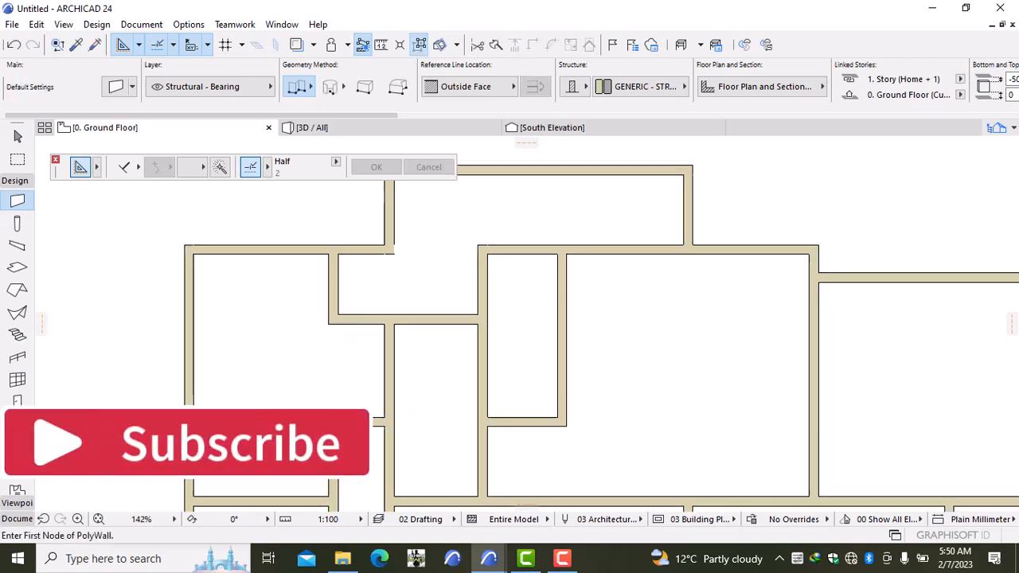
middle_click_drag(367, 462, 353, 263)
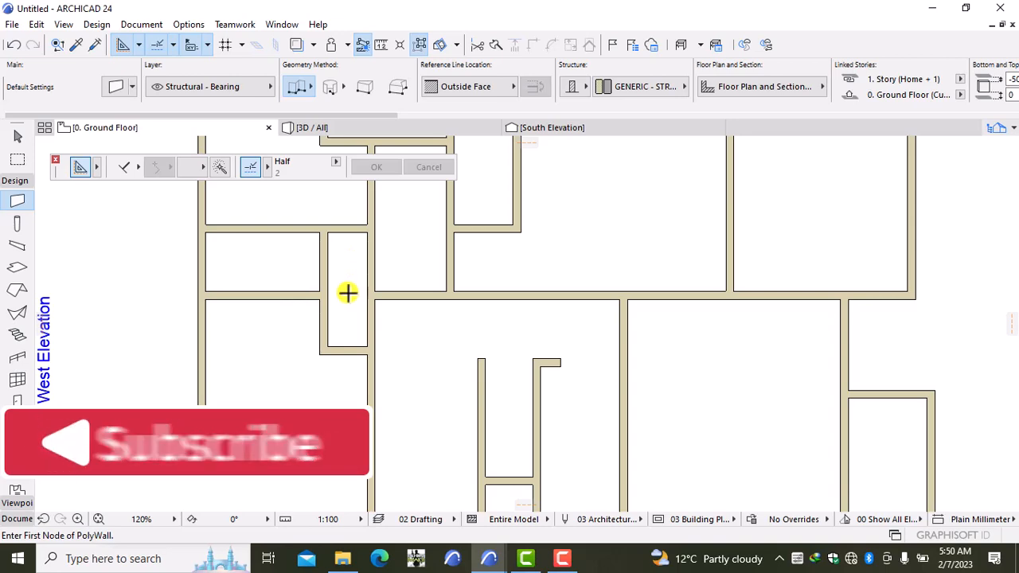
- Start a wall chain at the inner northwest corner of the small east room, reference line on Inside Face, running 350 mm east
scroll(345, 304, "down", 3)
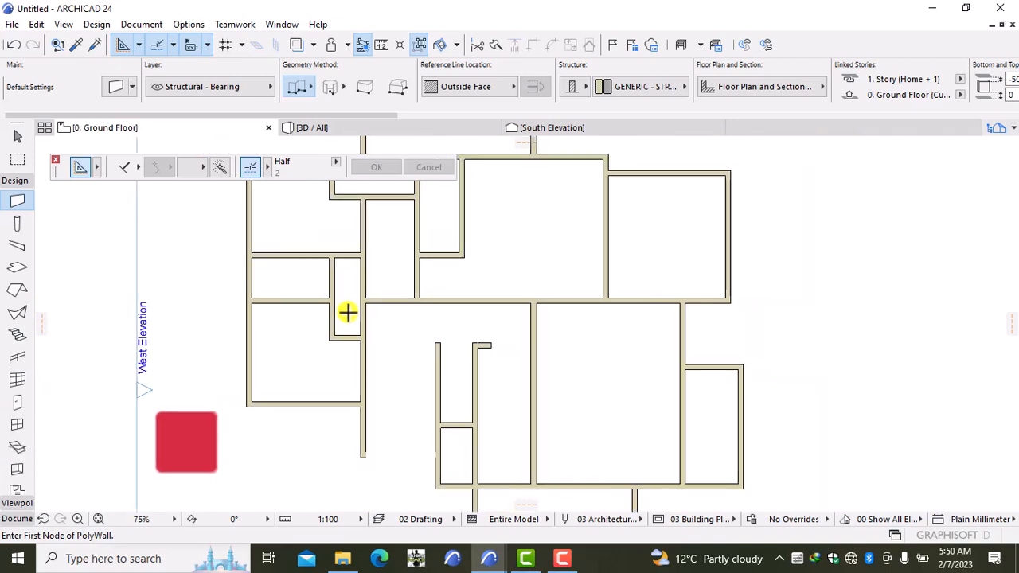
scroll(667, 383, "down", 2)
middle_click_drag(667, 384, 342, 231)
scroll(322, 353, "up", 1)
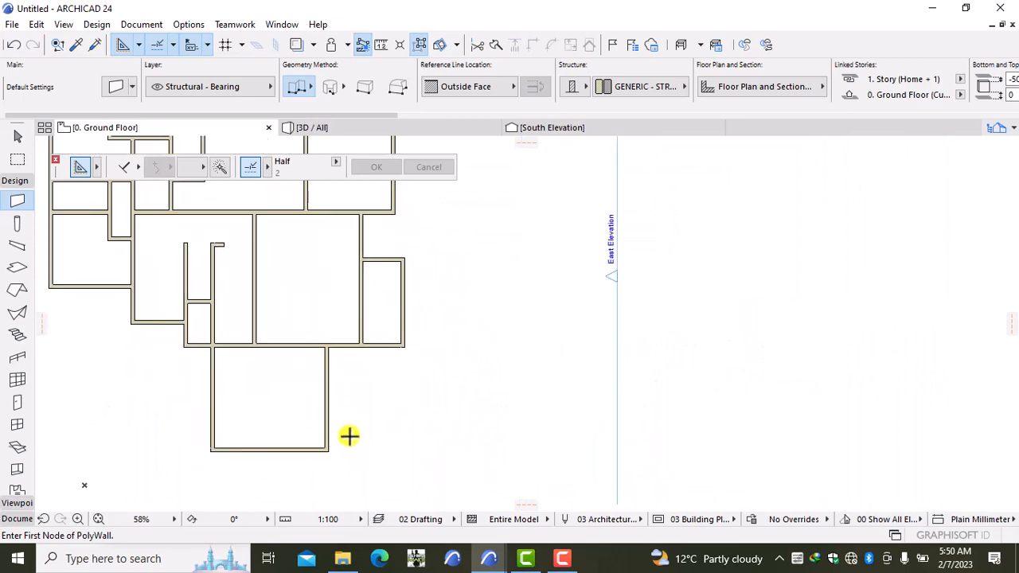
scroll(271, 300, "down", 2)
middle_click_drag(273, 305, 380, 382)
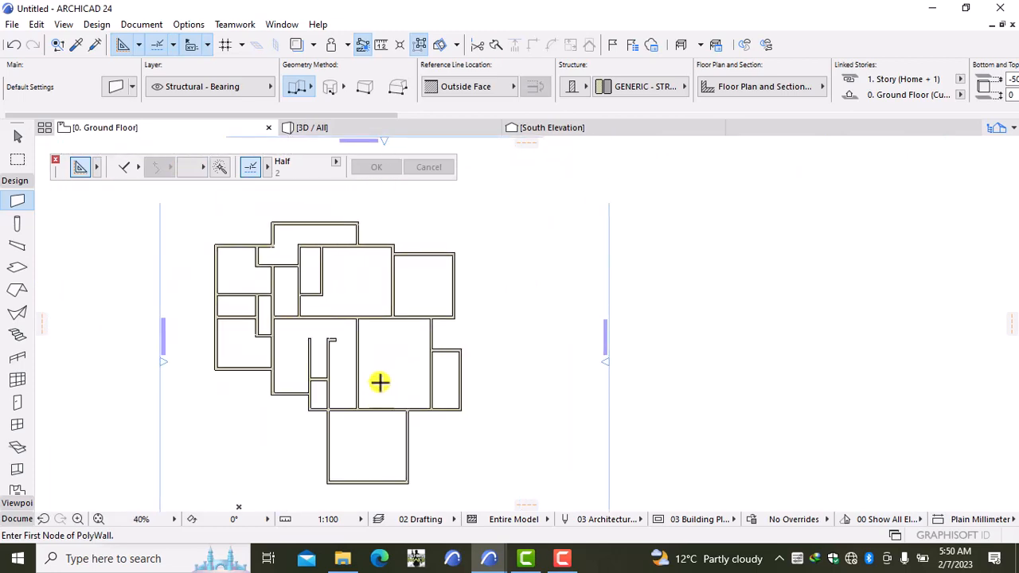
scroll(413, 358, "up", 3)
scroll(431, 348, "up", 5)
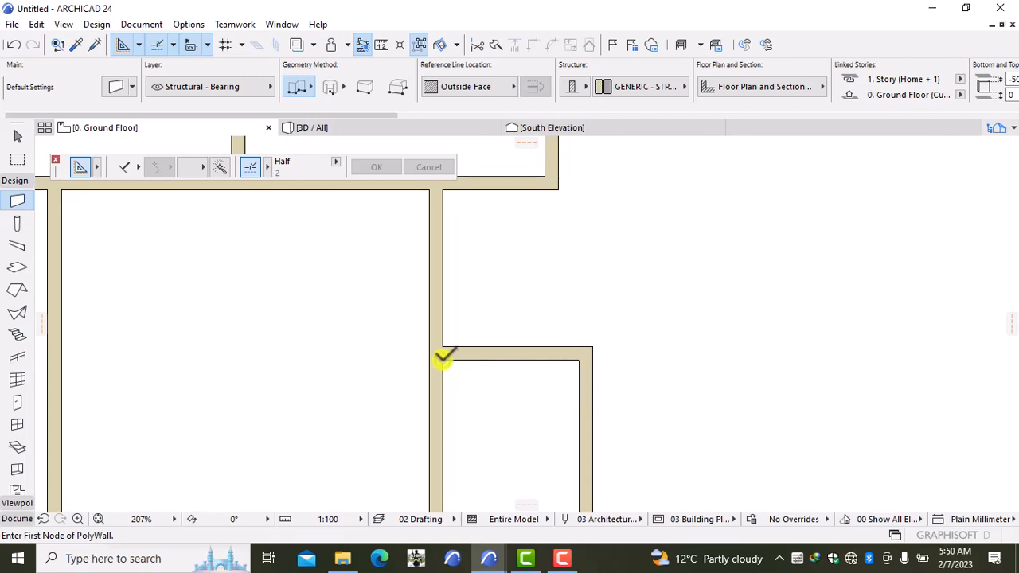
left_click(443, 360)
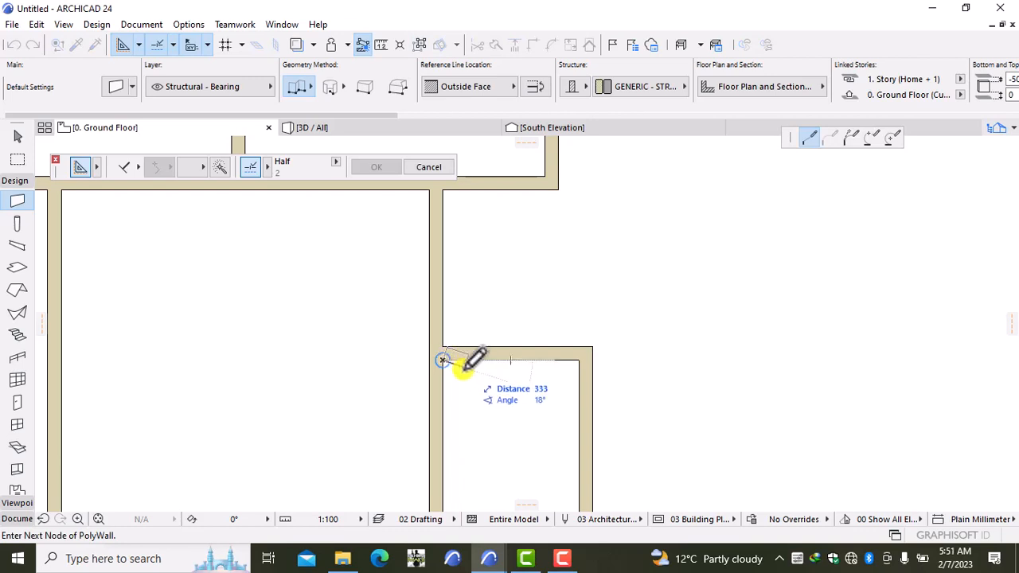
left_click(464, 88)
left_click(587, 121)
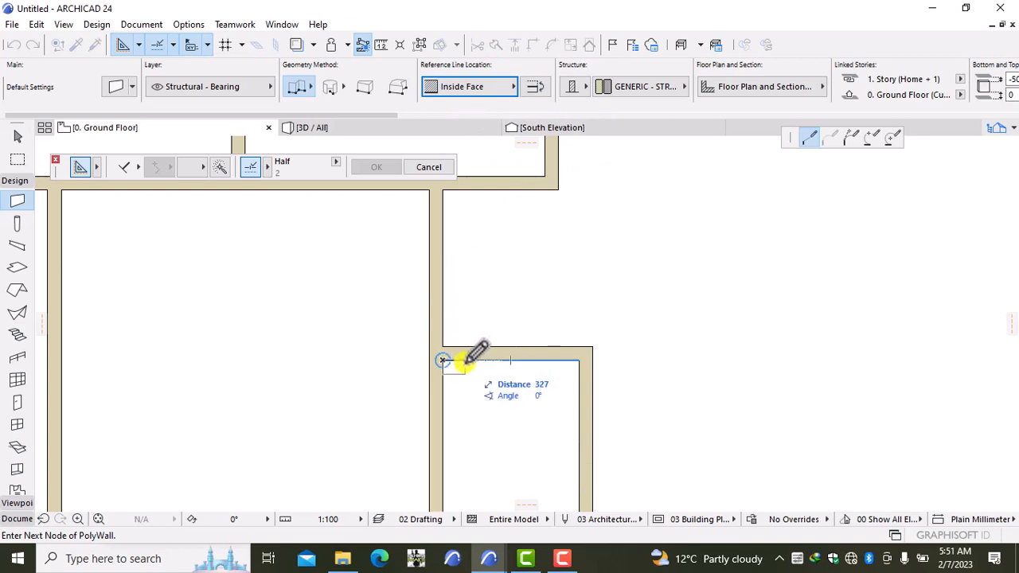
type("35")
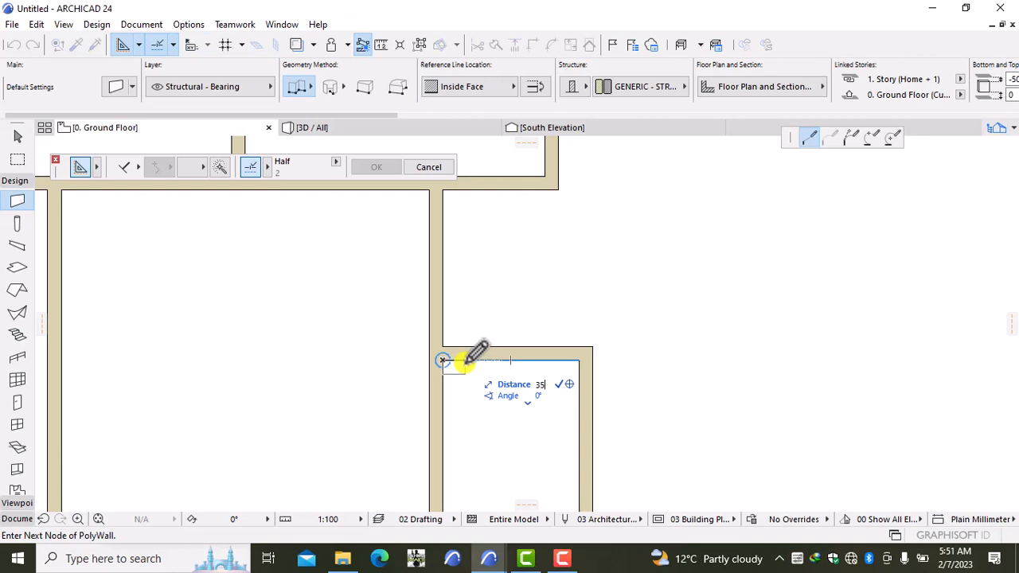
type("0")
key("Return")
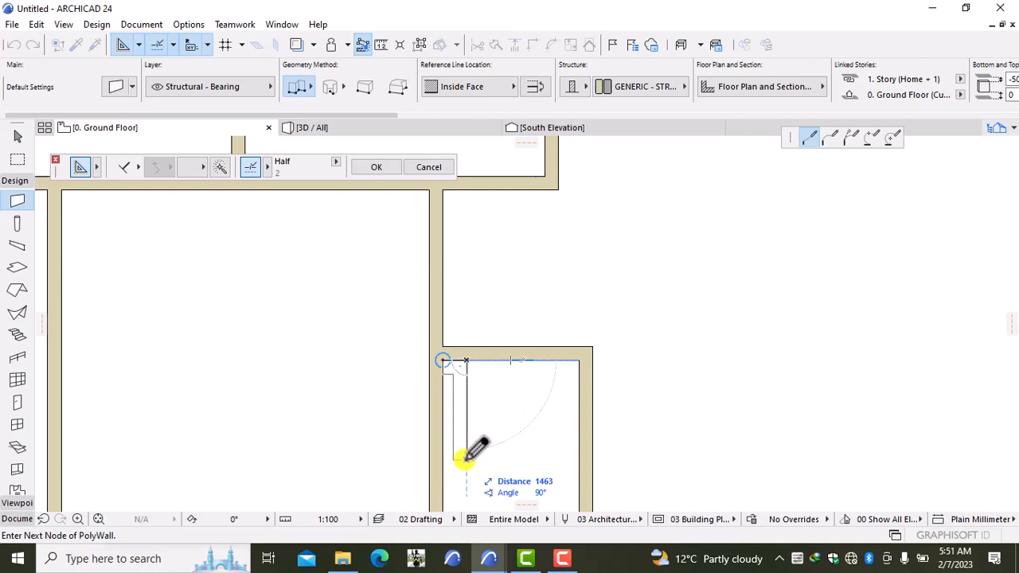
- Continue the wall chain 1200 mm south, 700 mm west and back north, closing it as a rectangular shaft across the dividing wall
type("12")
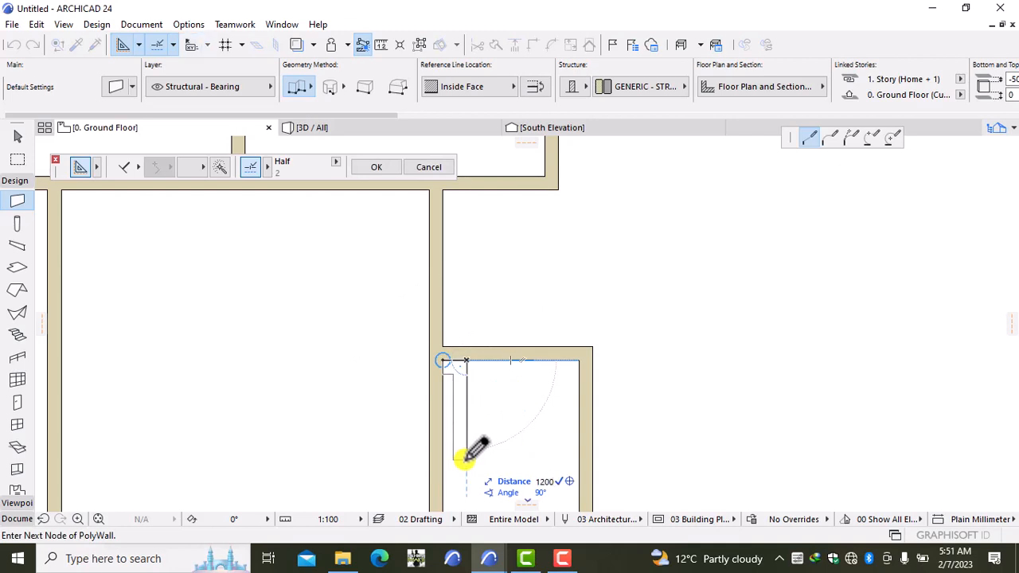
type("00")
key("Return")
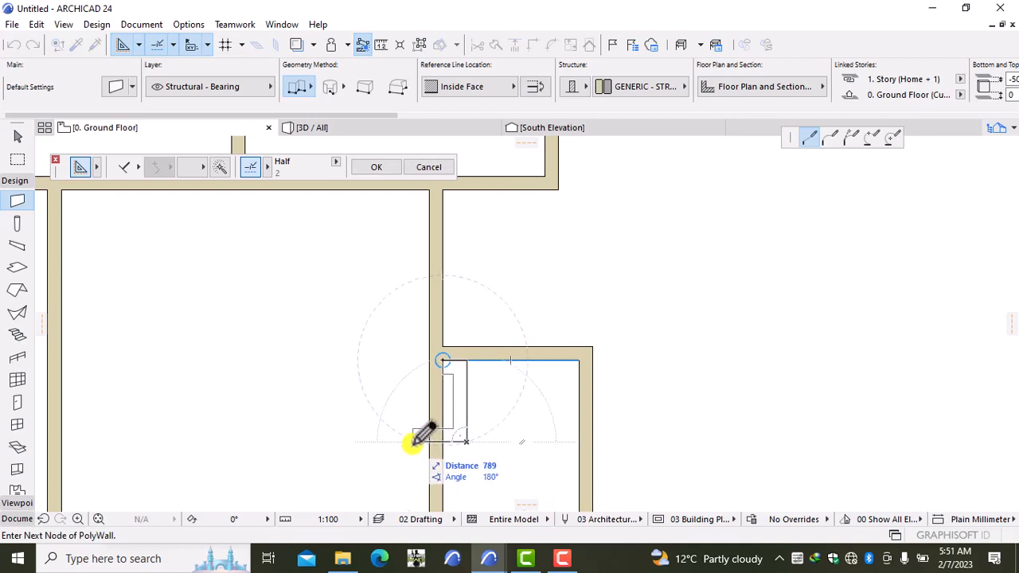
type("700")
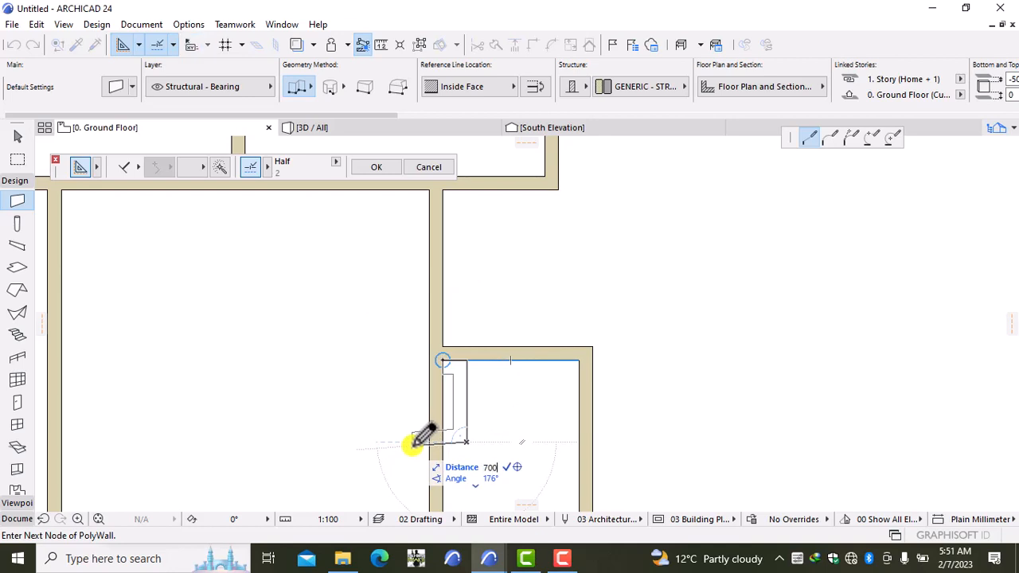
key("Escape")
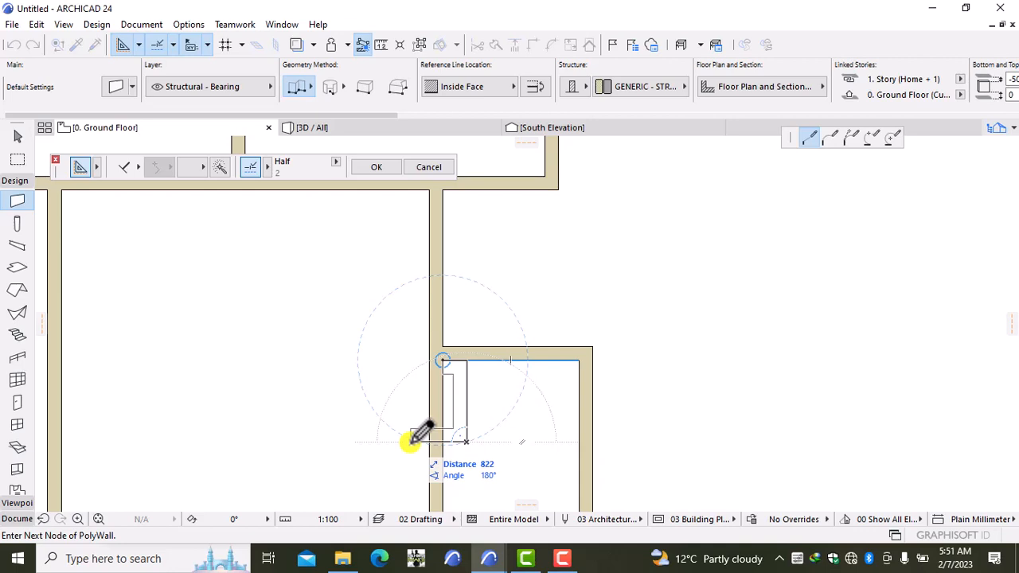
type("1")
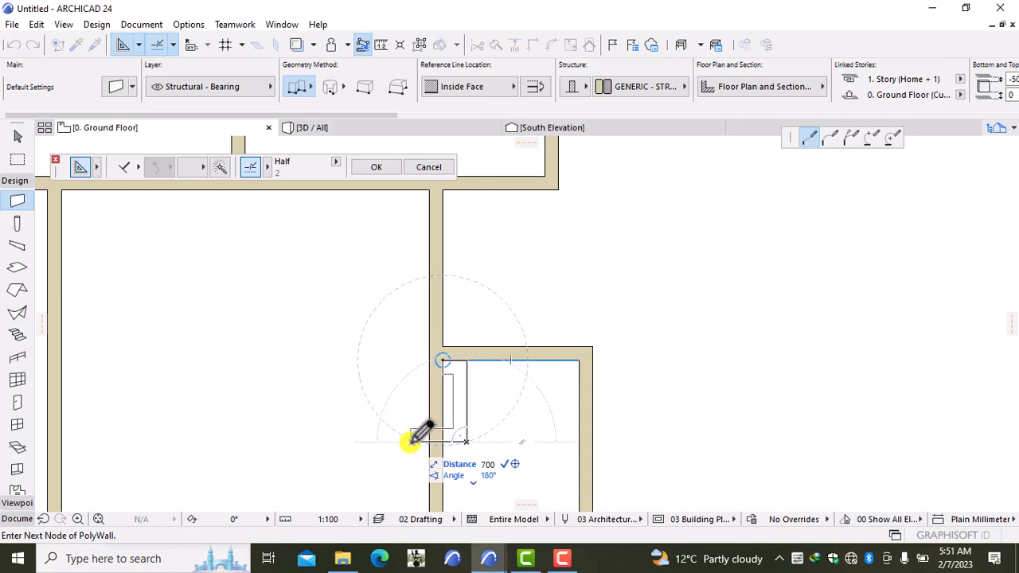
key("Return")
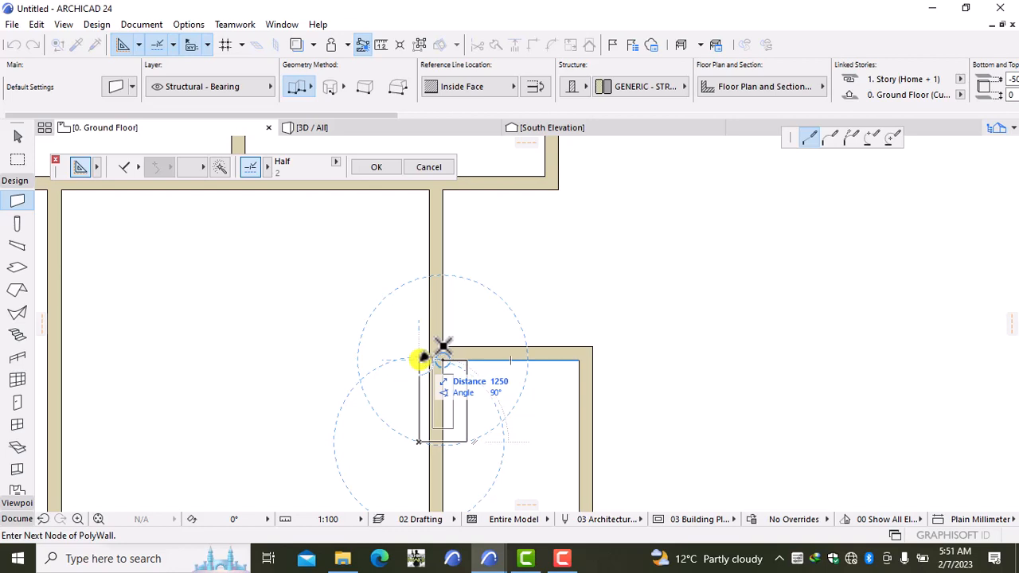
left_click(419, 359)
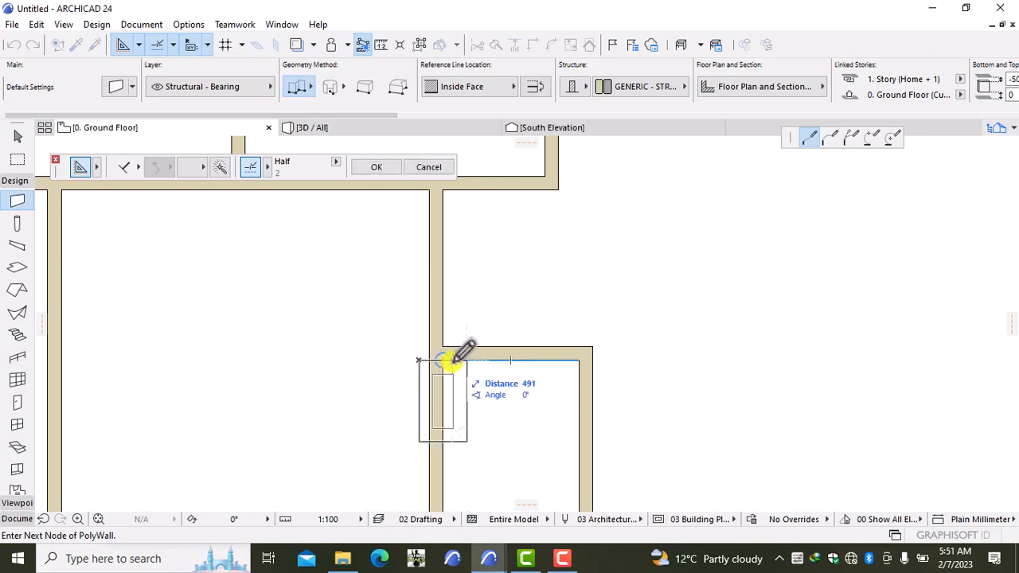
left_click(451, 356)
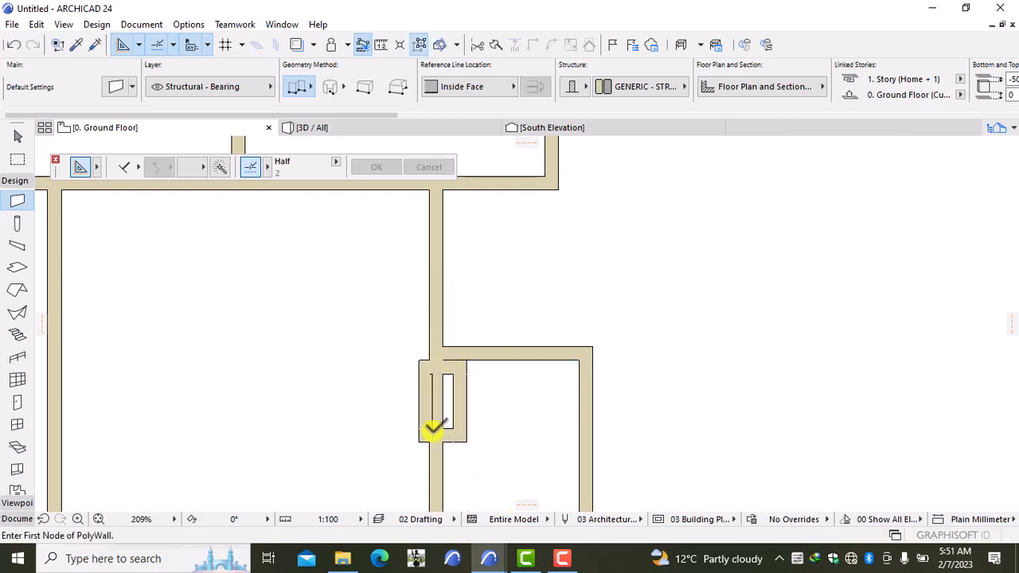
- Split the north-south wall passing through the shaft at the shaft's inner north face, keeping the southern section selected
scroll(433, 429, "up", 3)
left_click(448, 401, "shift")
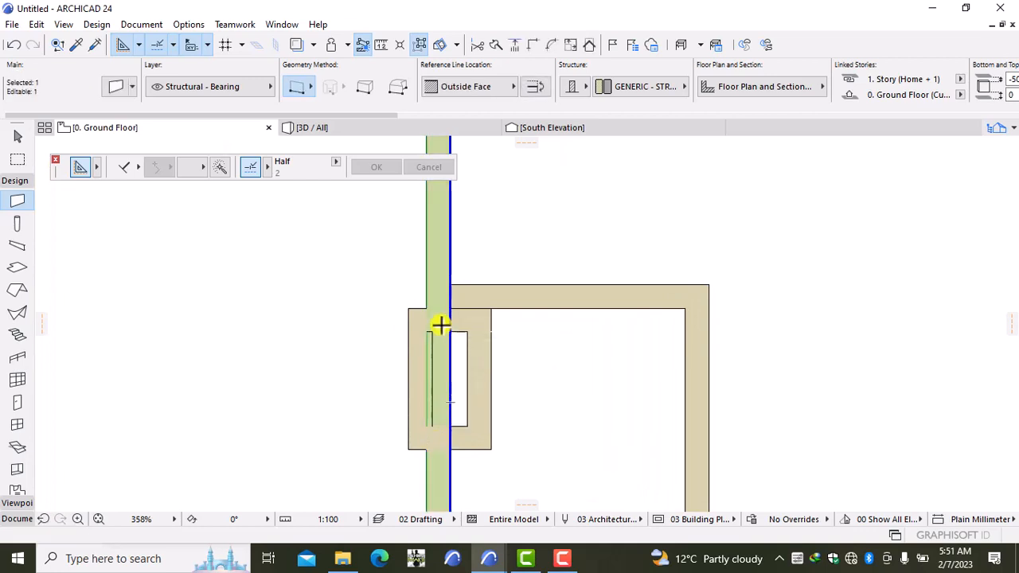
left_click(495, 45)
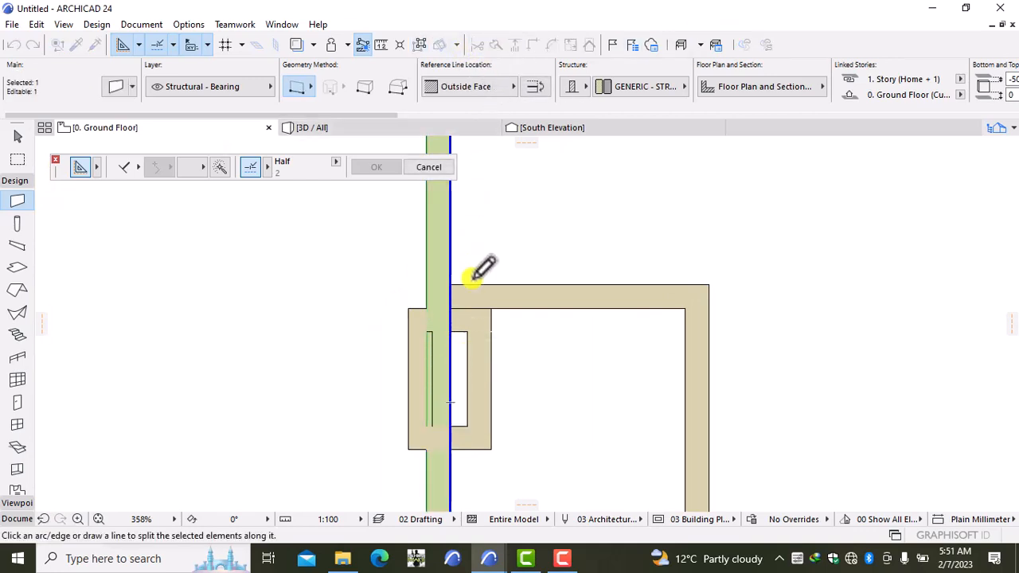
left_click(450, 330)
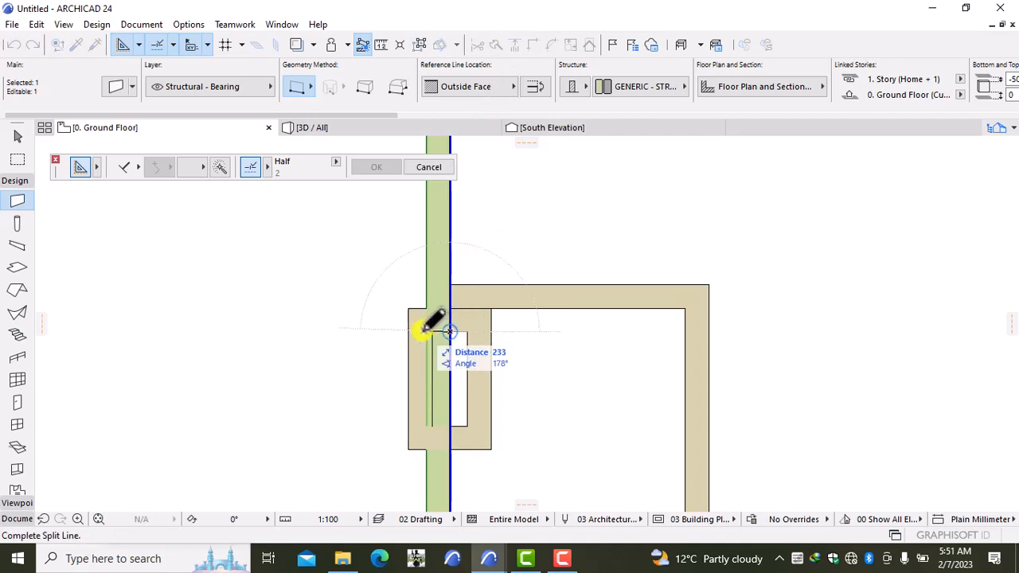
left_click(422, 330)
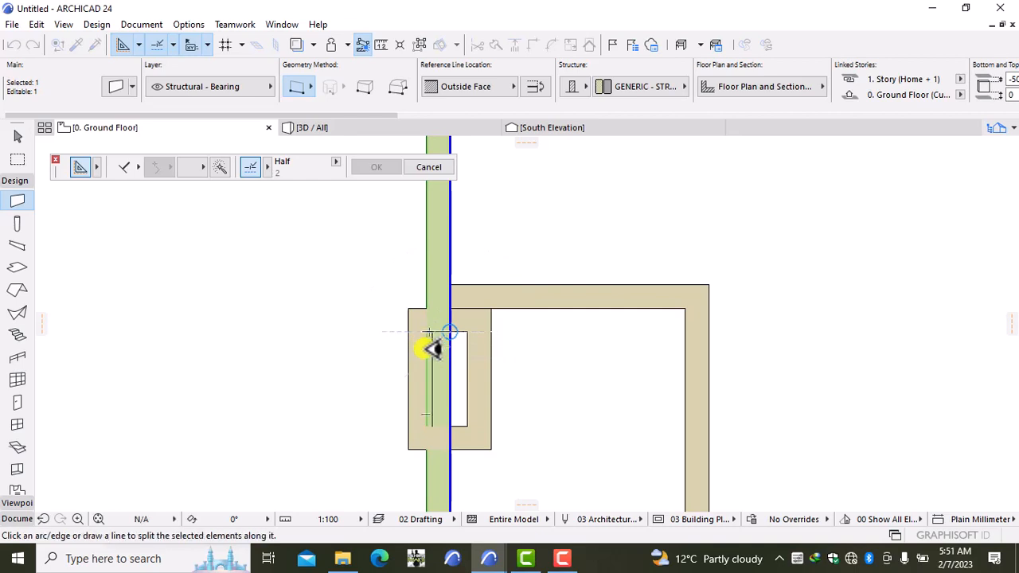
left_click(430, 347)
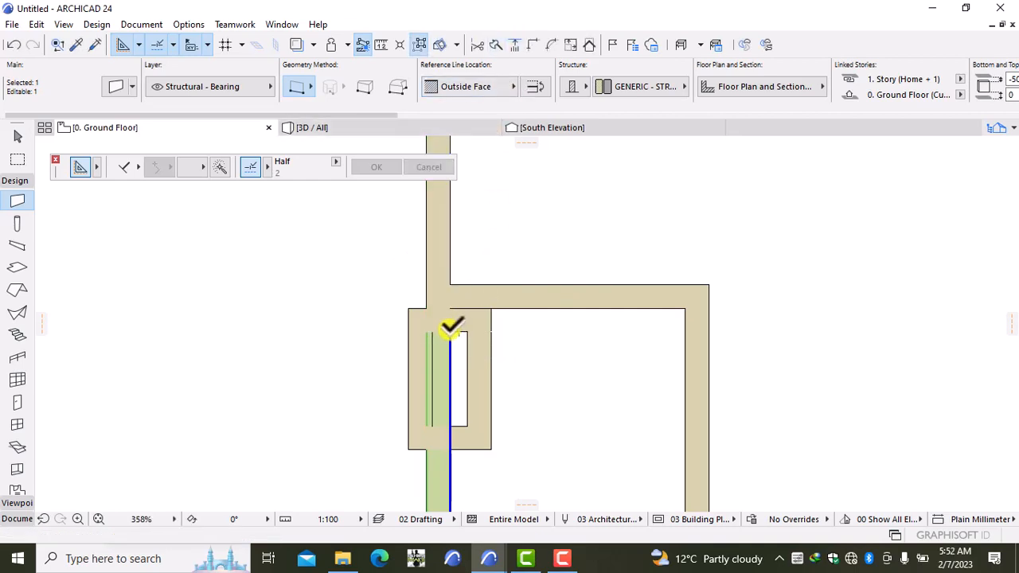
- Shorten the split wall's southern and northern sections to the shaft's outer south and north faces, clearing its interior
left_click(450, 331)
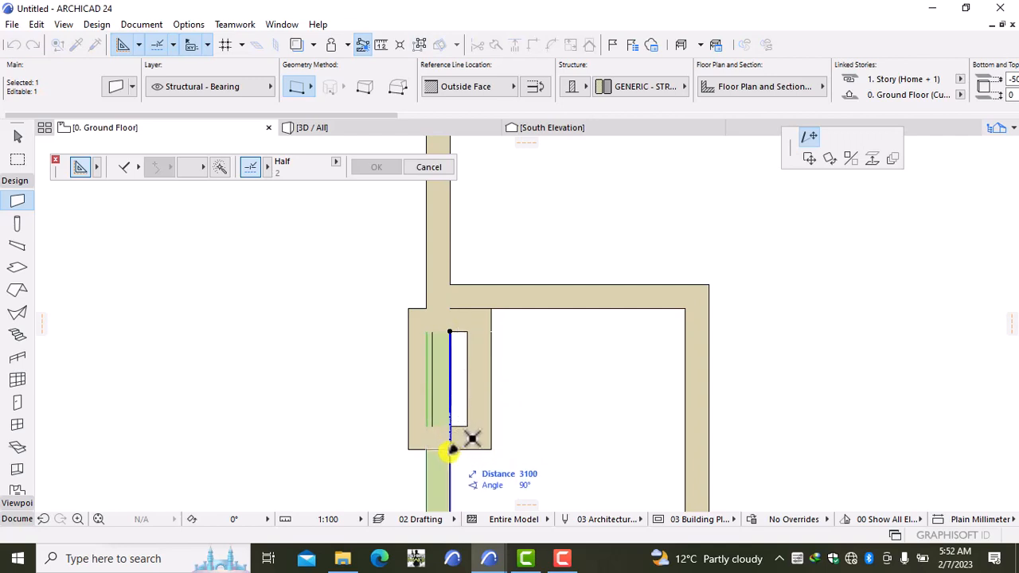
left_click(451, 451)
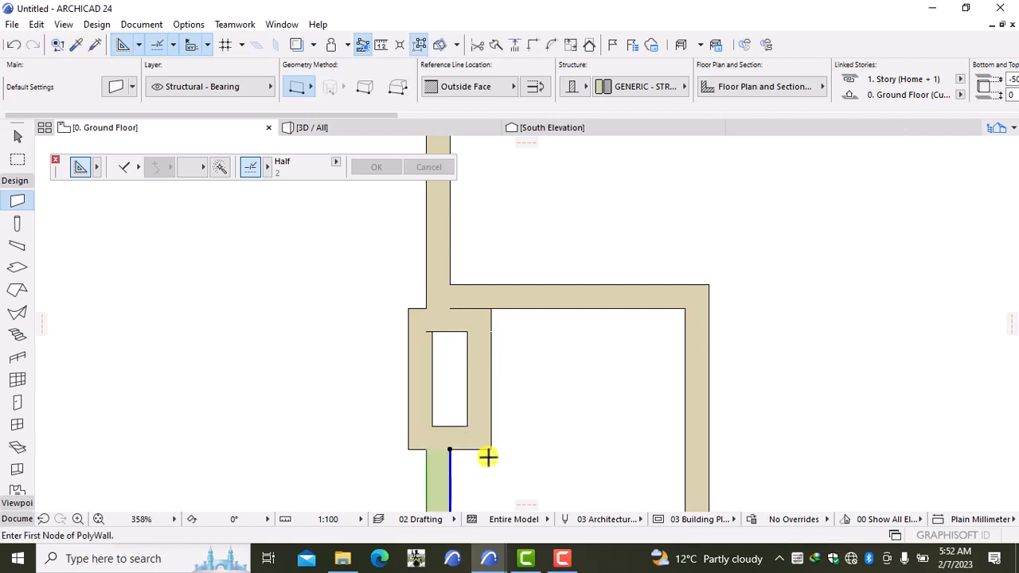
left_click(455, 278, "shift")
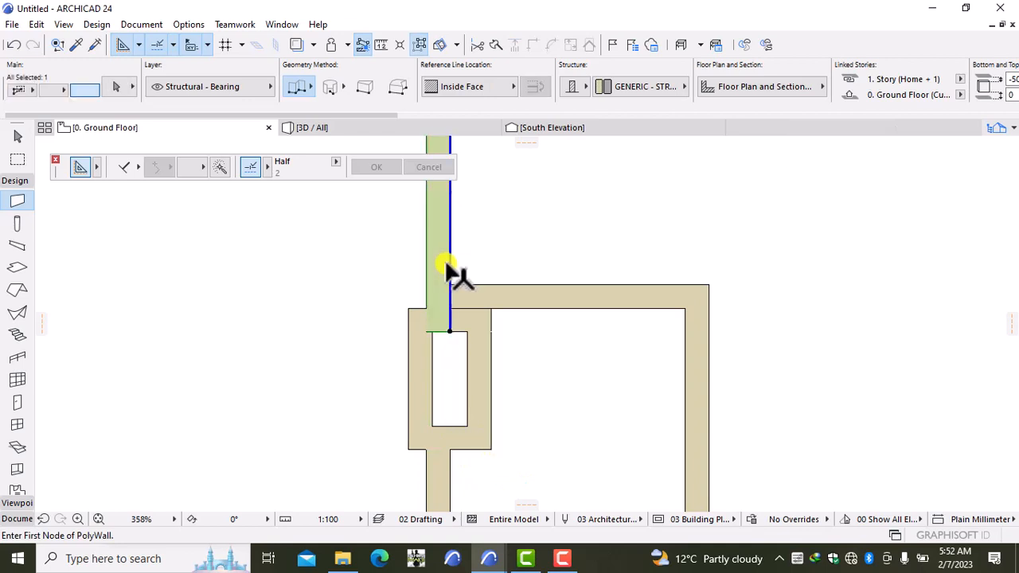
left_click(450, 331)
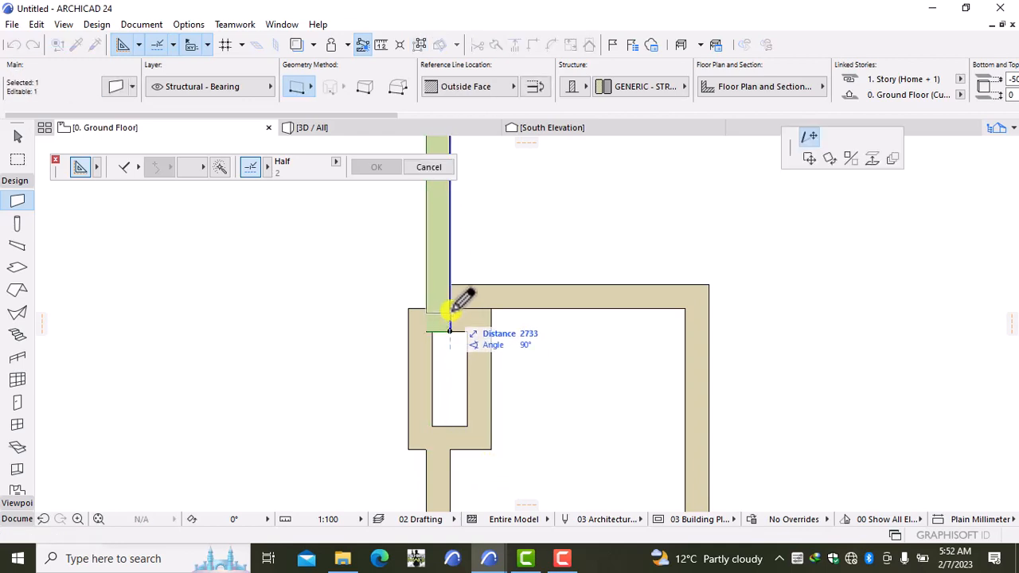
left_click(450, 308)
key("Escape")
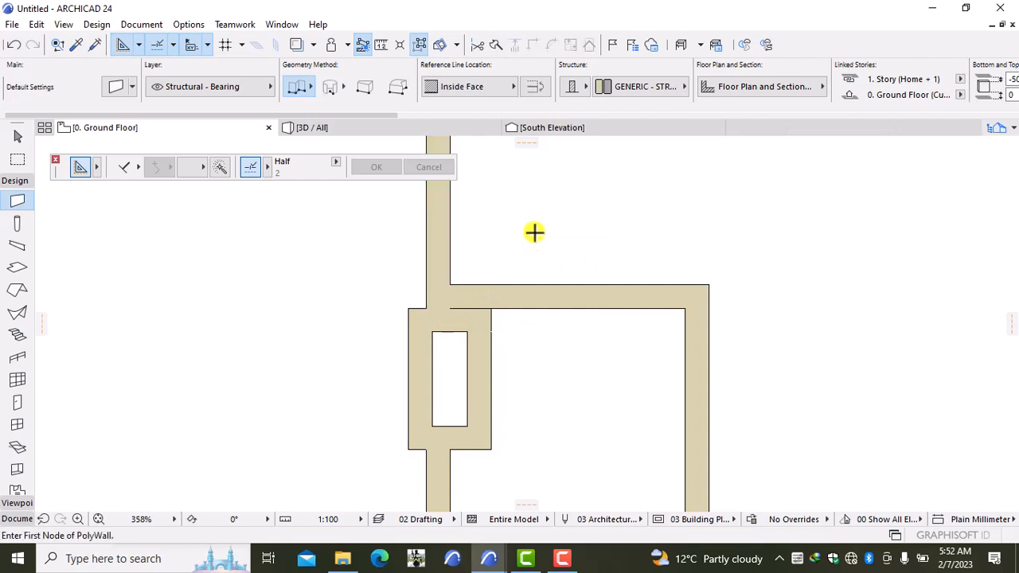
- Review the small shaft and the whole ground floor wall layout in plan, and open the model in 3D
scroll(536, 271, "down", 5)
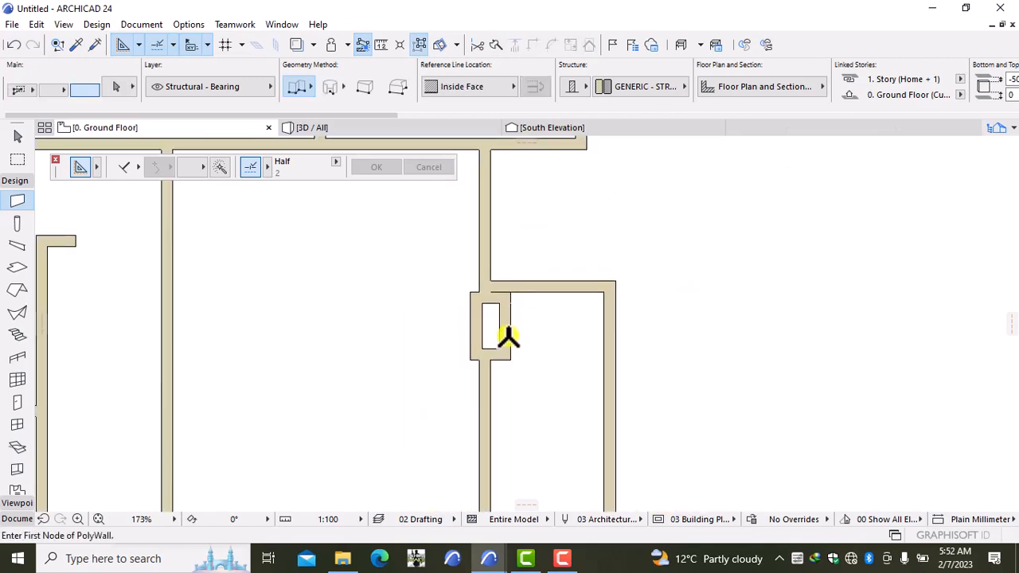
left_click(473, 339, "shift")
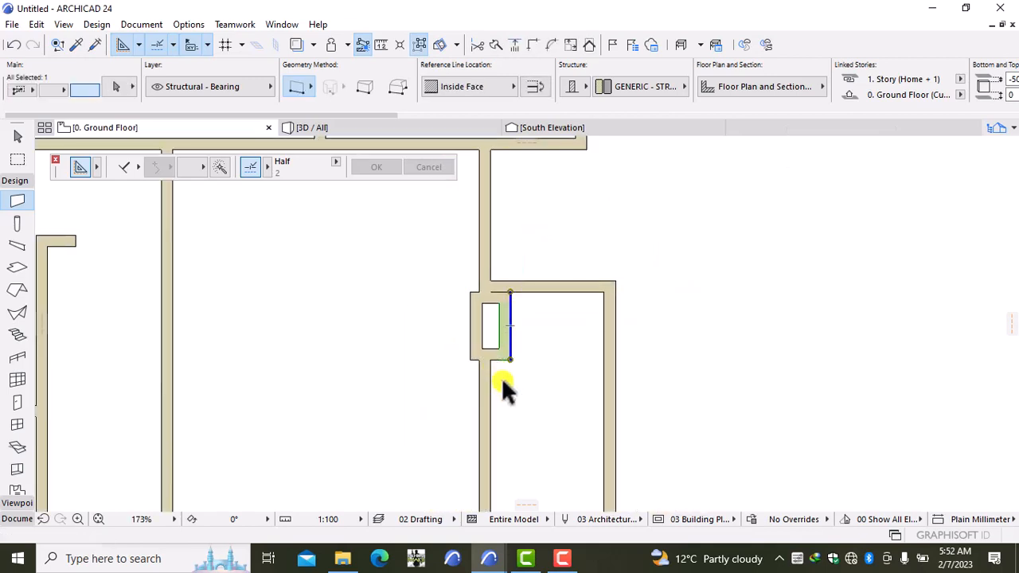
key("Escape")
scroll(521, 396, "down", 9)
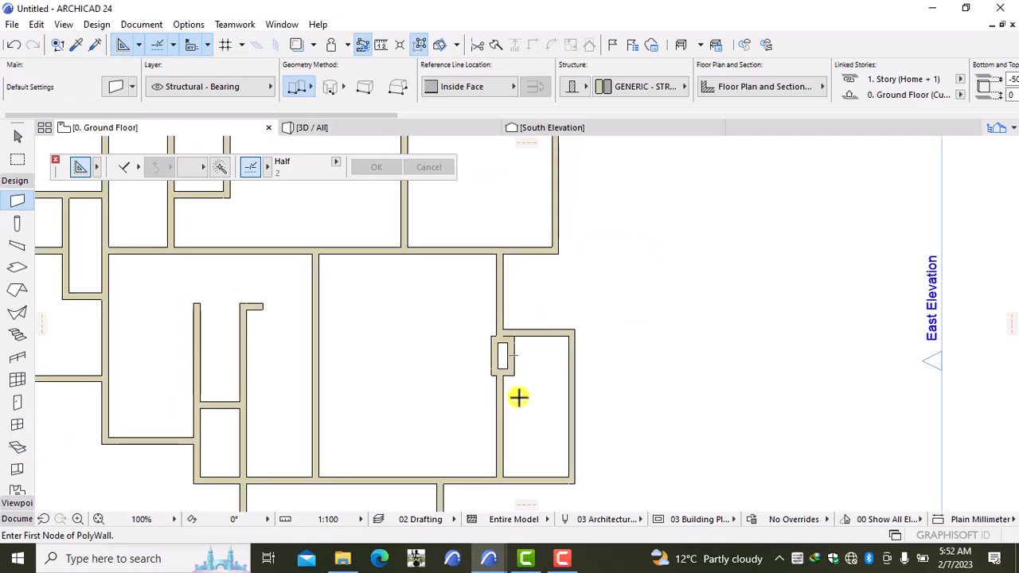
middle_click_drag(527, 408, 581, 331)
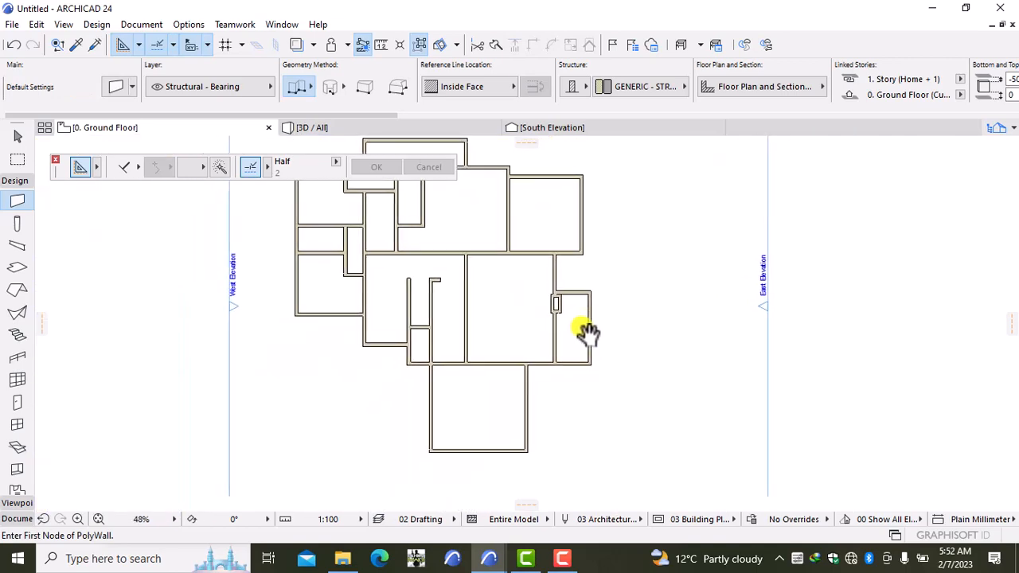
scroll(476, 380, "down", 2)
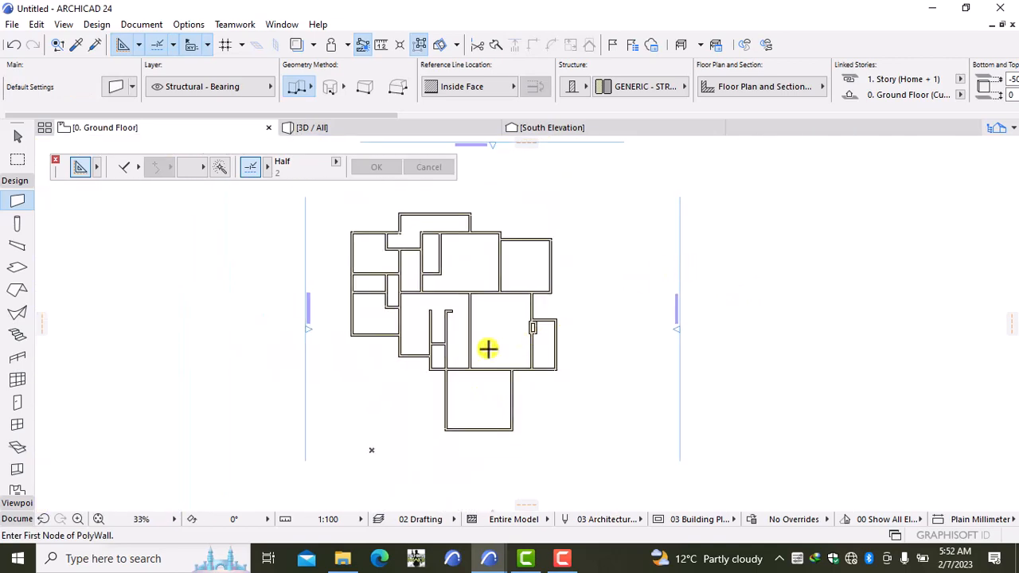
scroll(476, 268, "up", 2)
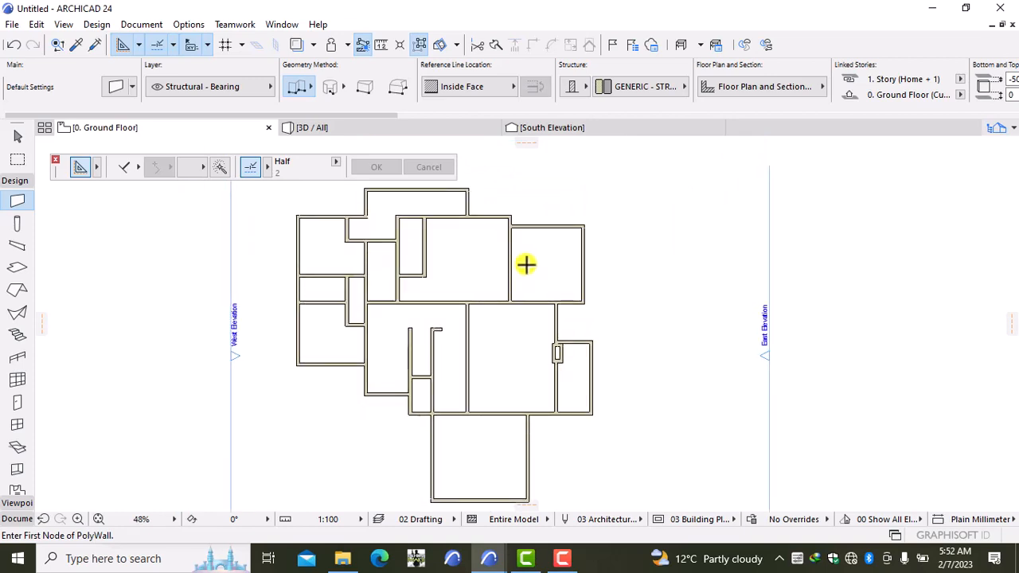
middle_click_drag(526, 264, 570, 323)
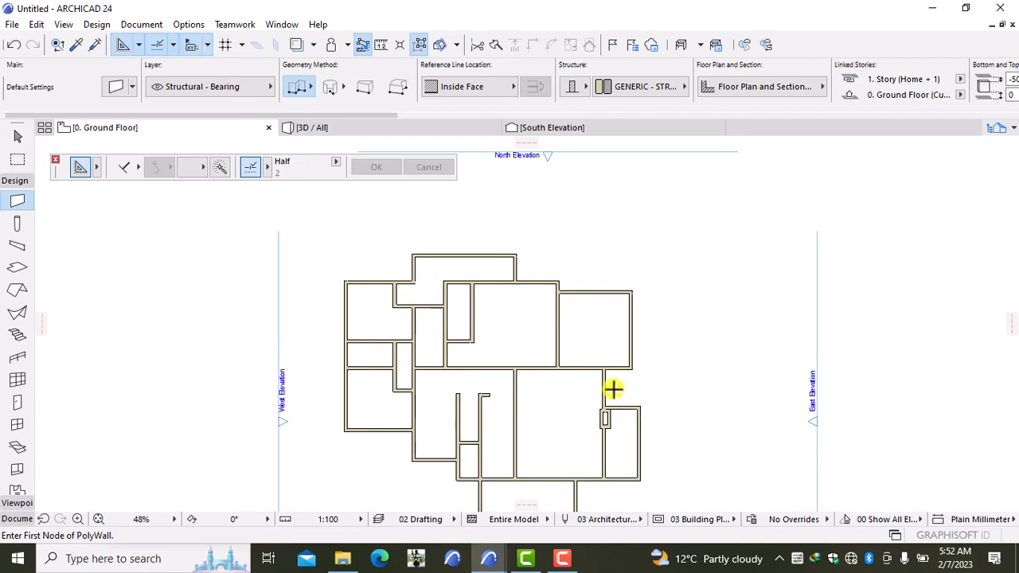
scroll(575, 374, "up", 2)
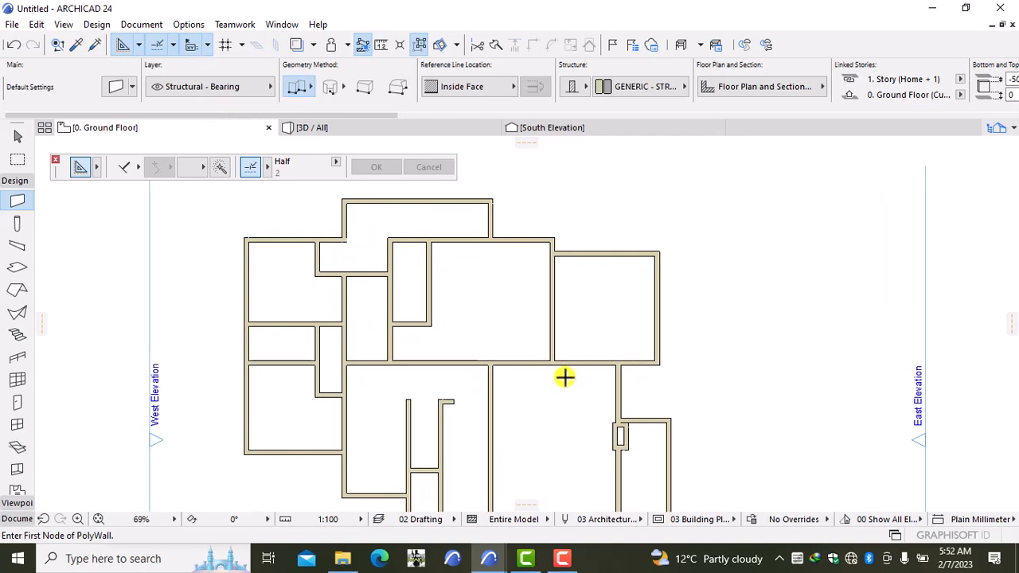
left_click(362, 128)
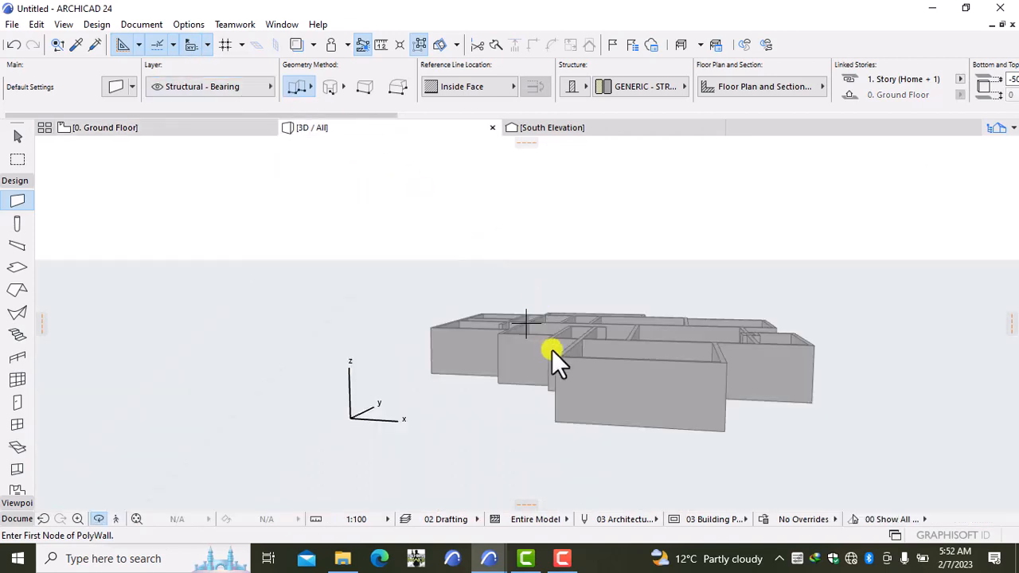
- Orbit around the 3D wall model to inspect the rooms, openings and shaft from several sides and from above
right_click(201, 260)
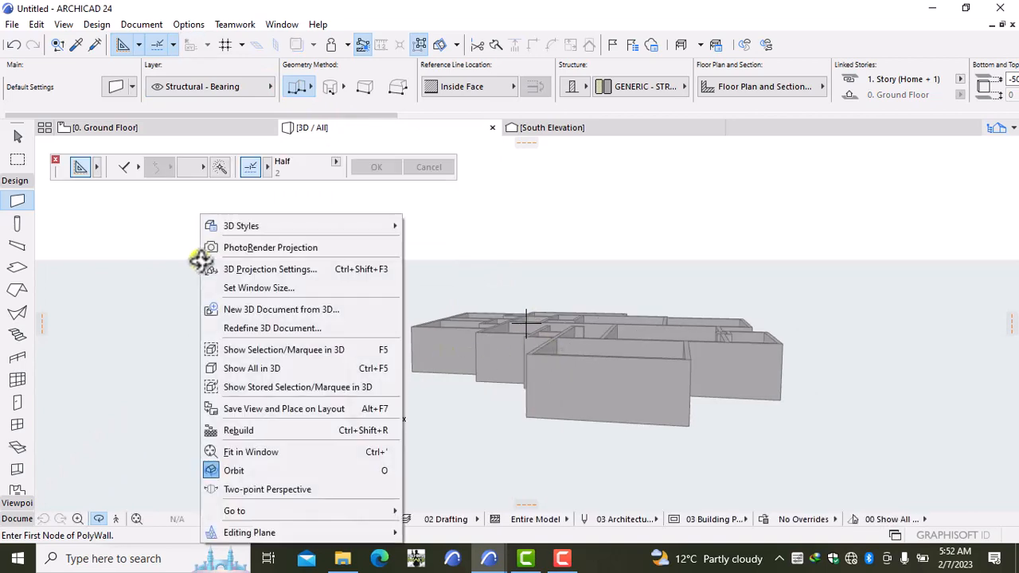
left_click(301, 470)
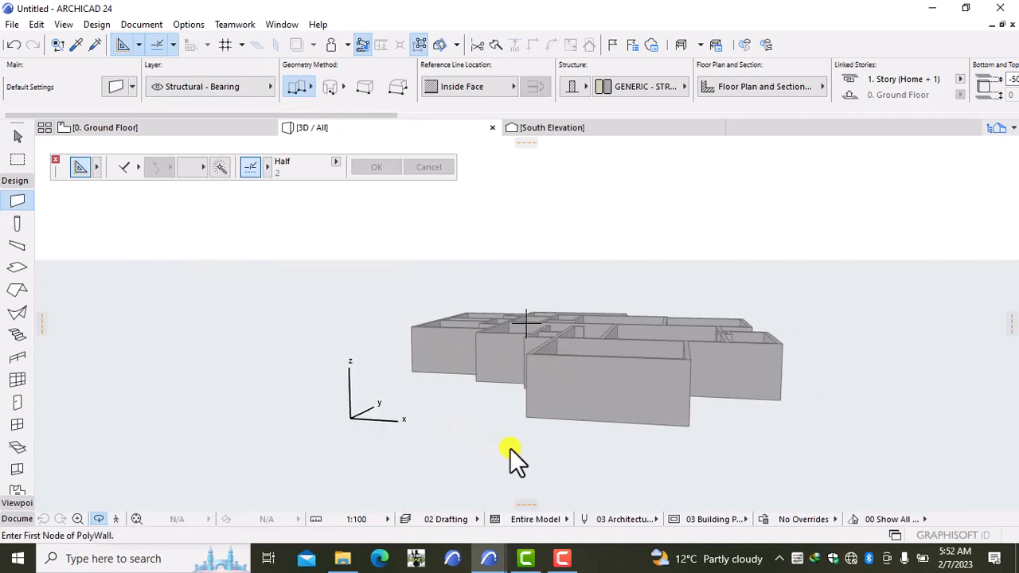
left_click_drag(955, 177, 882, 194)
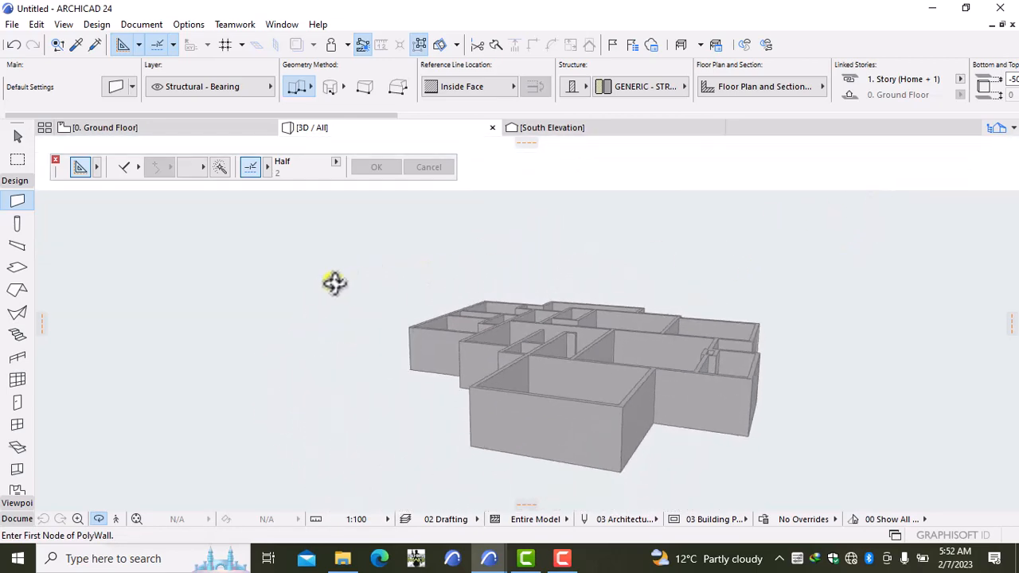
left_click_drag(256, 304, 339, 330)
left_click_drag(757, 309, 760, 285)
left_click_drag(236, 265, 603, 230)
left_click_drag(723, 246, 305, 238)
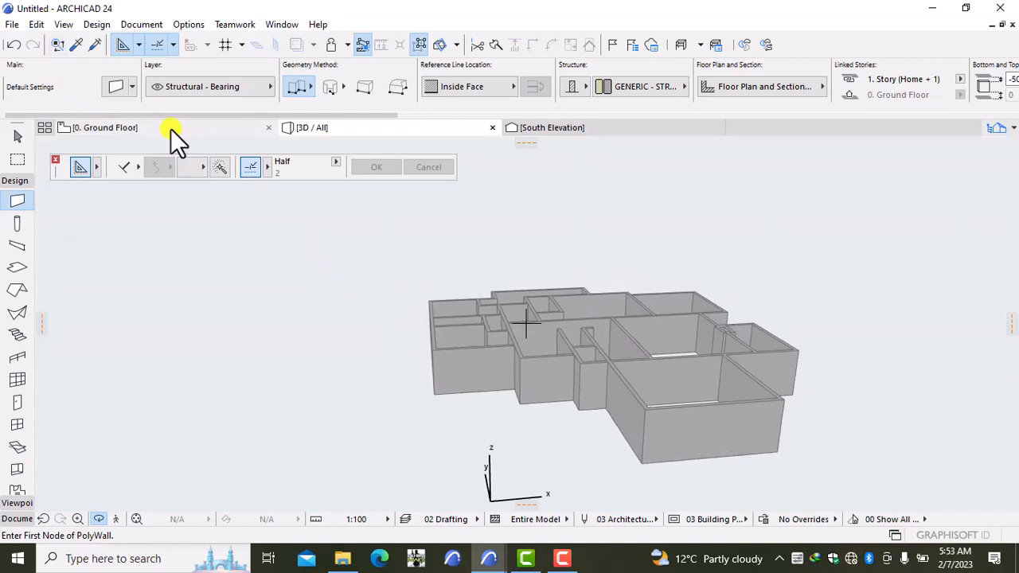
- Return to the ground floor plan and bring the complete wall layout into view
left_click(171, 128)
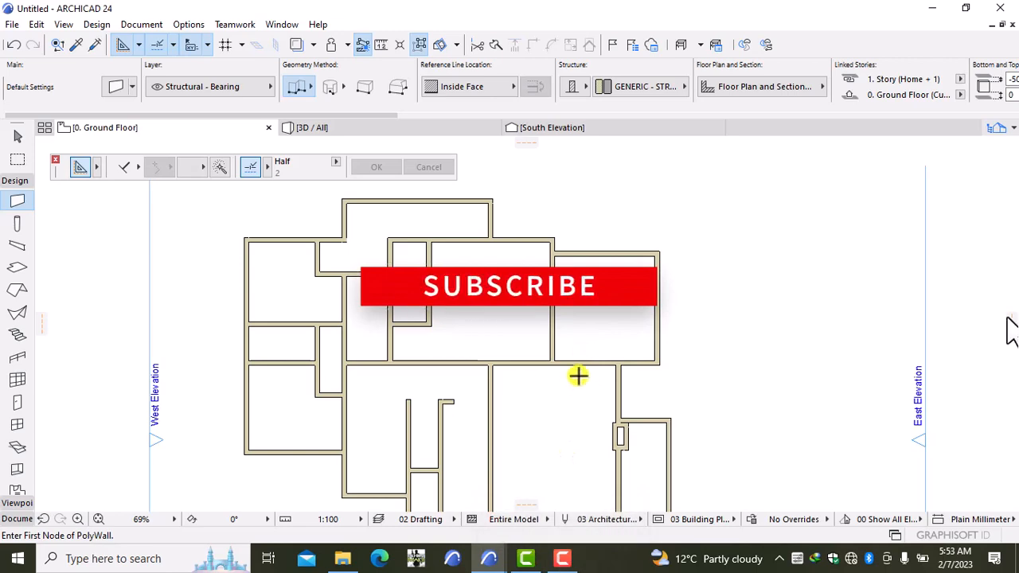
scroll(703, 343, "down", 3)
scroll(697, 359, "up", 1)
middle_click_drag(700, 359, 691, 285)
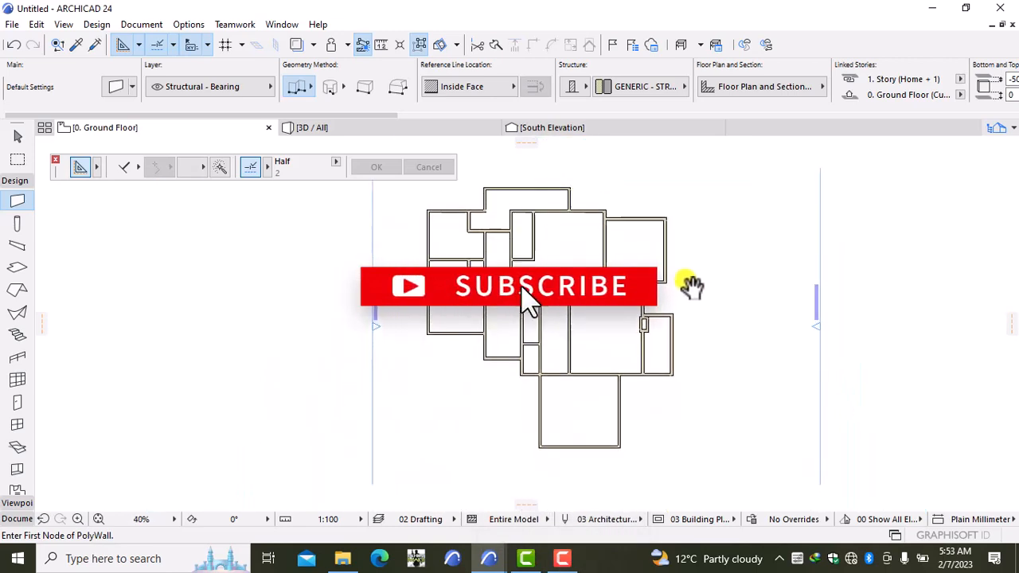